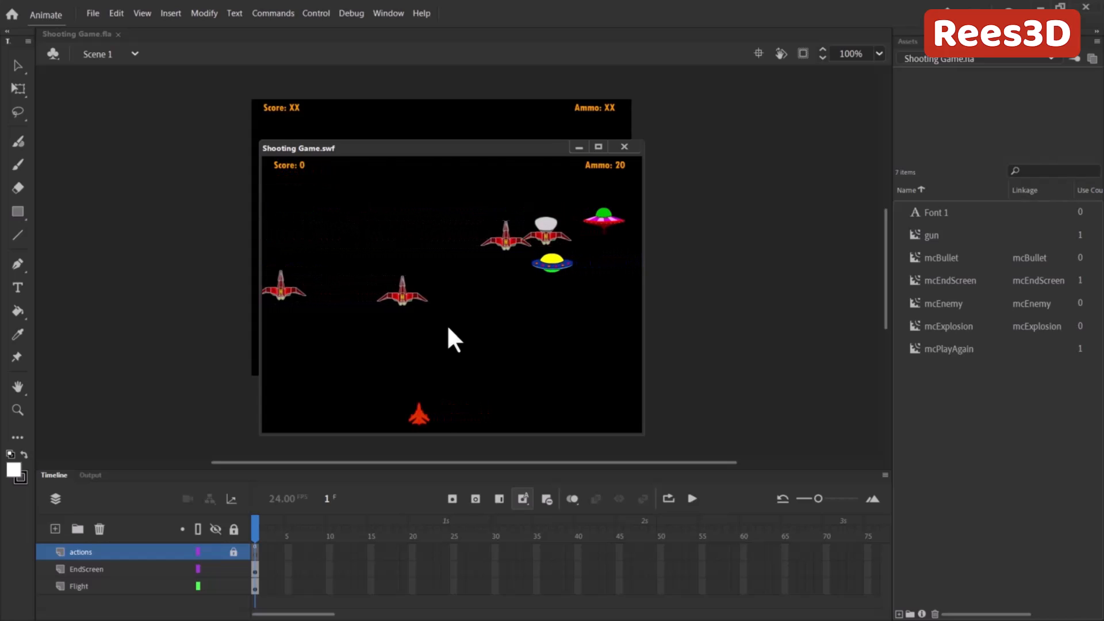
Step: Playtest the shooting game in the preview window, firing at the passing enemies until all ammo is used
key("space")
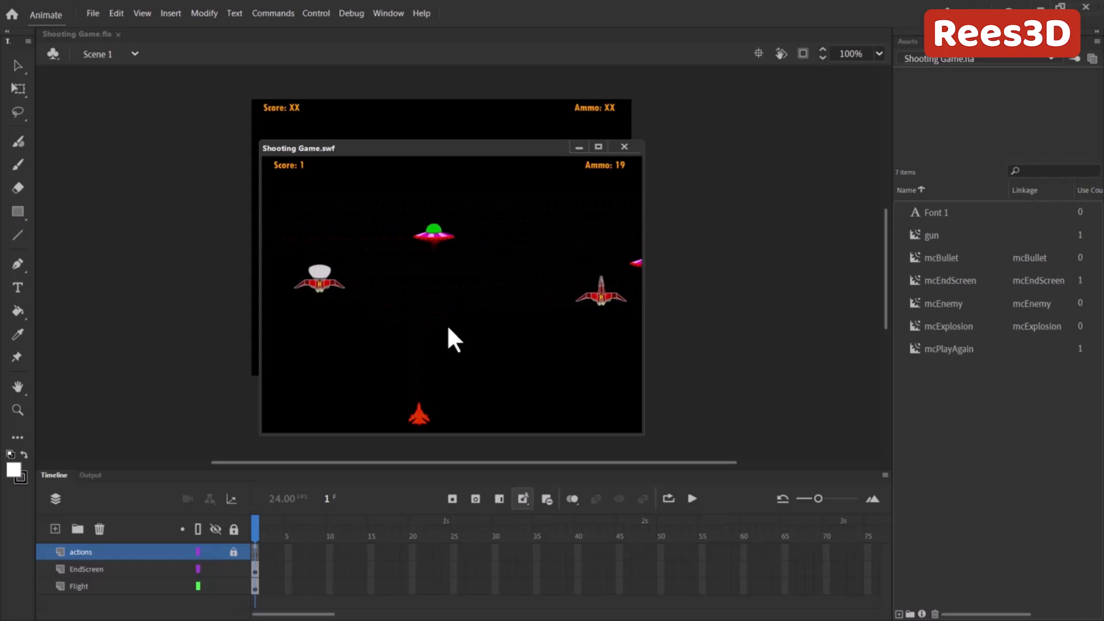
key("space")
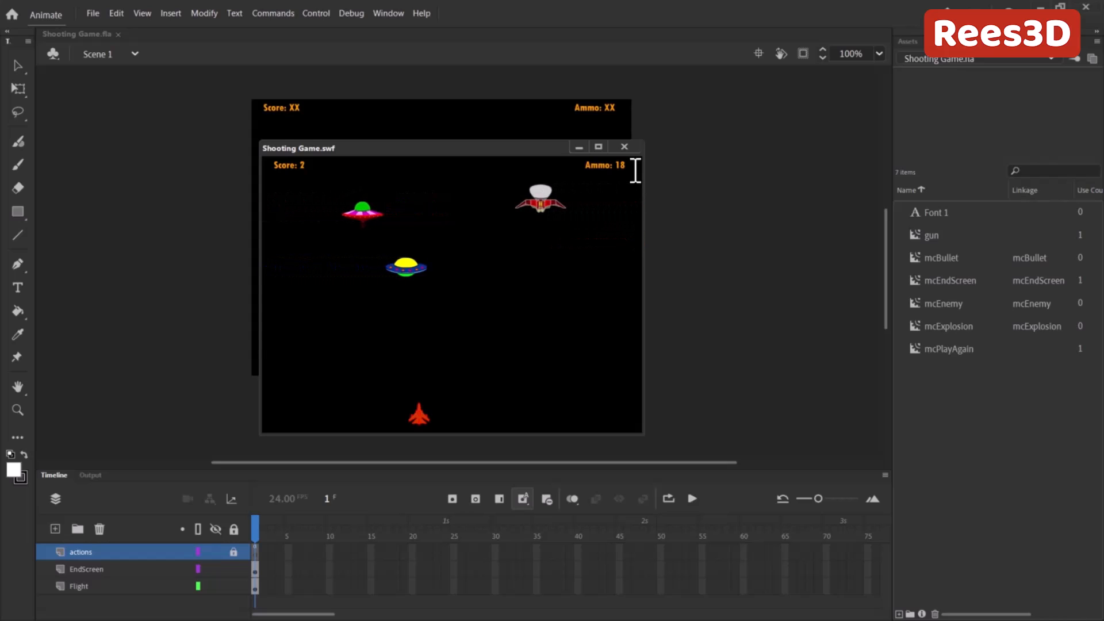
key("space")
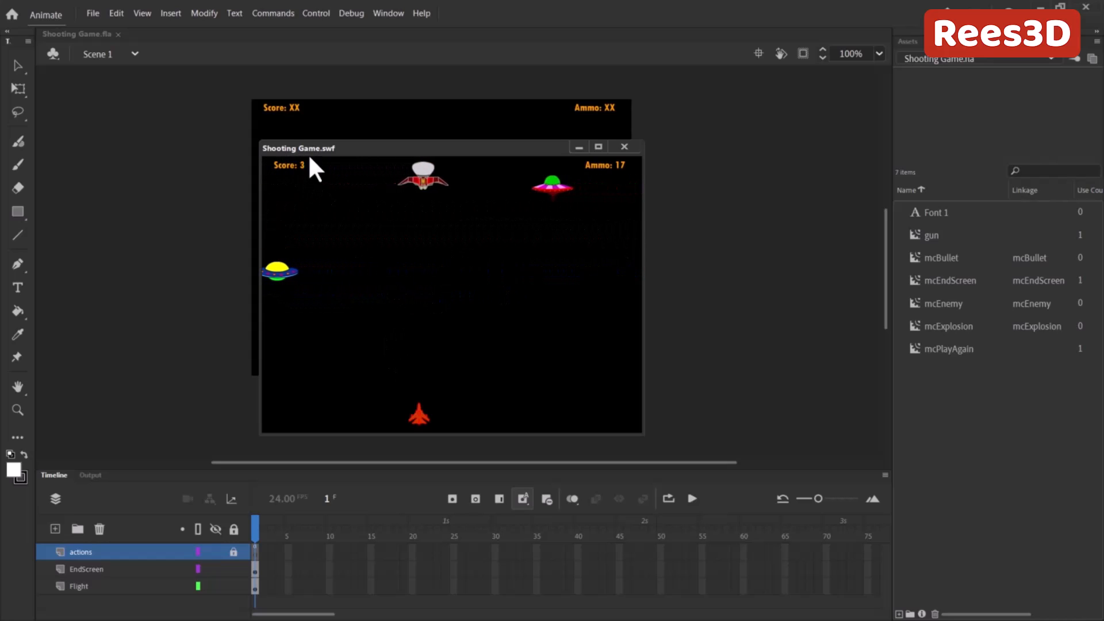
left_click(570, 338)
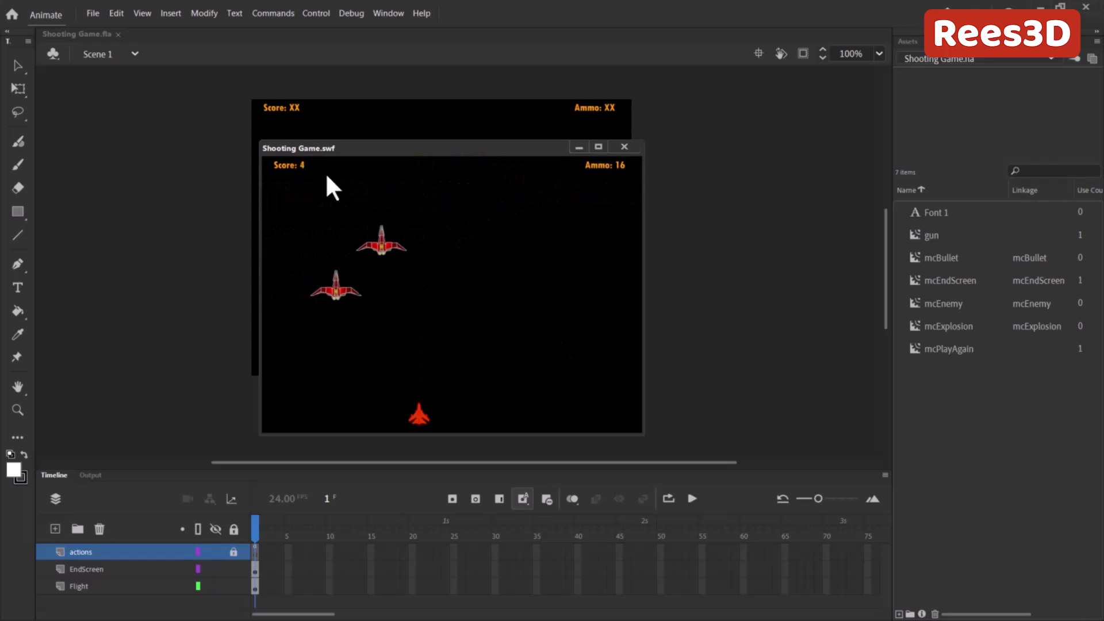
left_click(622, 186)
left_click(617, 177)
left_click(617, 176)
left_click(617, 176)
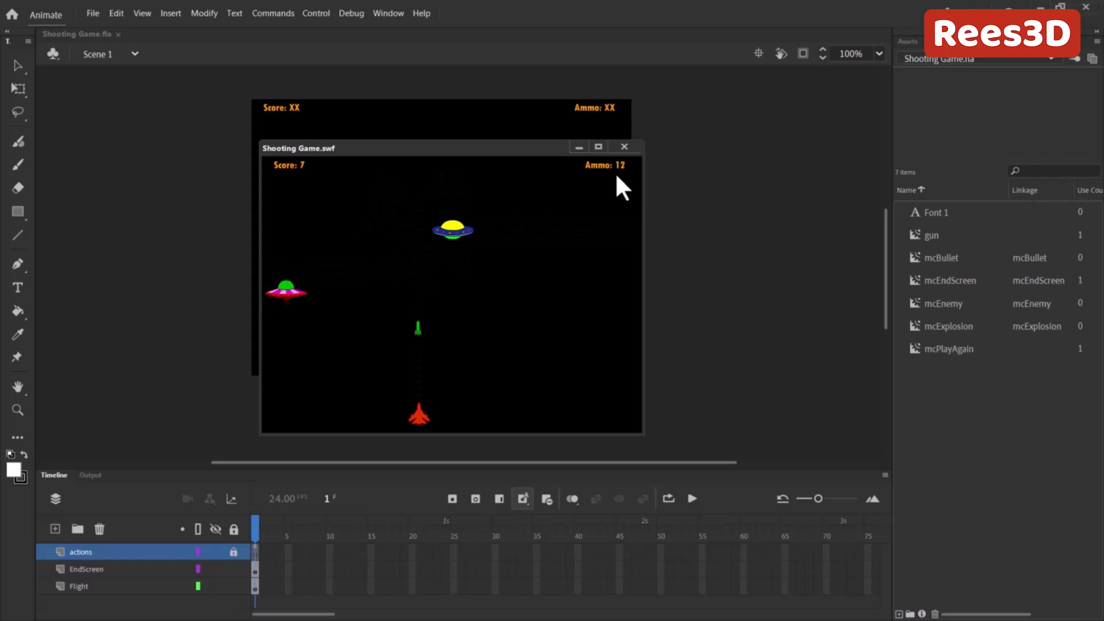
left_click(615, 171)
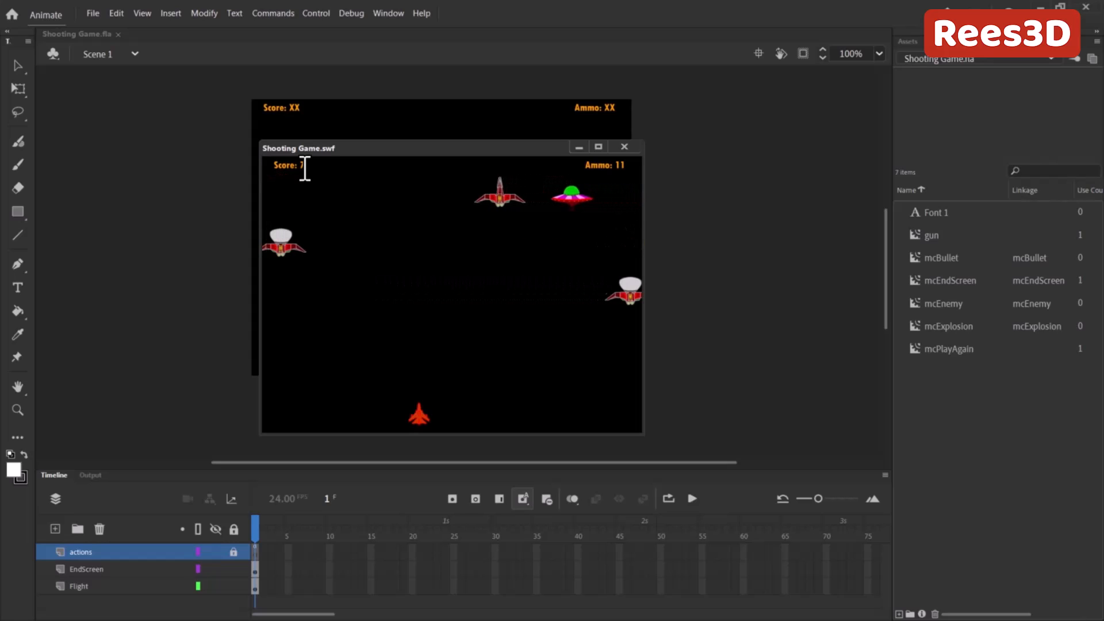
left_click(599, 197)
left_click(599, 198)
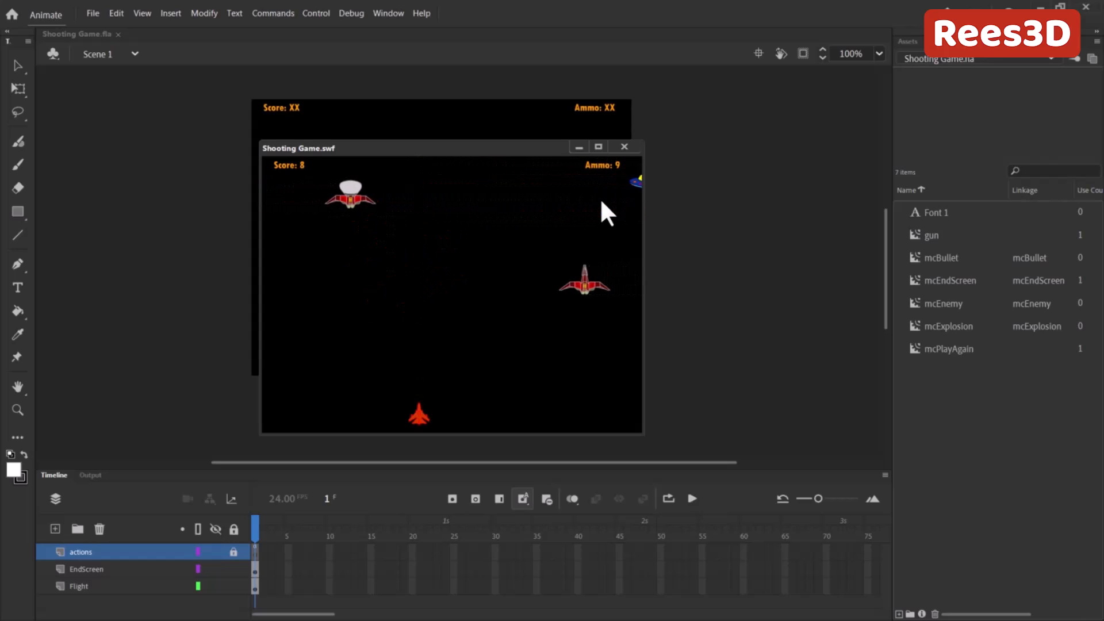
left_click(598, 198)
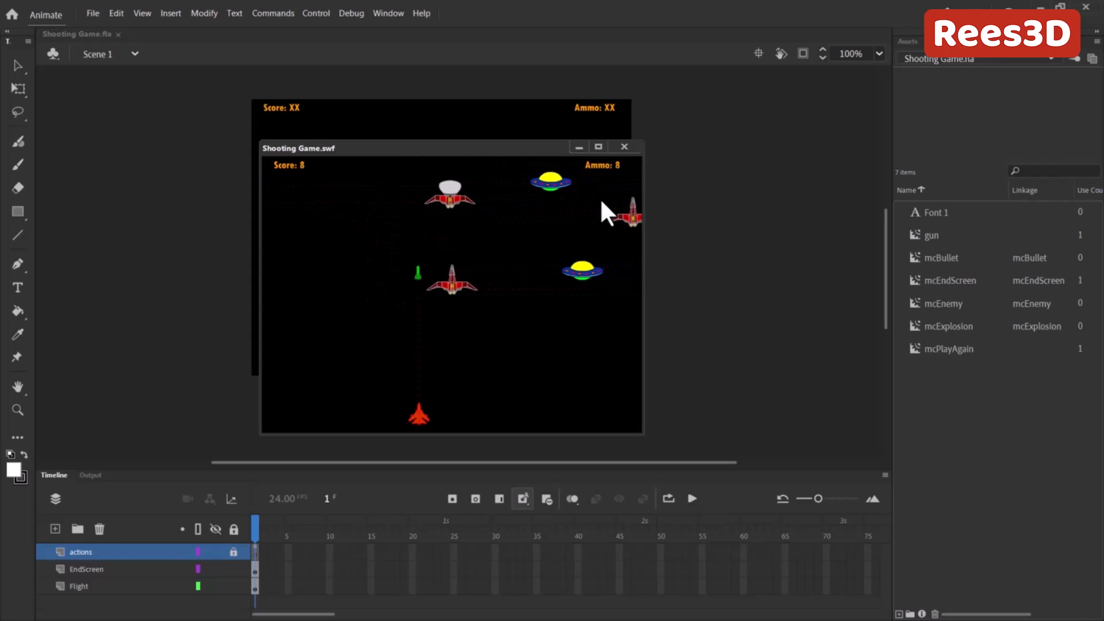
left_click(599, 198)
left_click(599, 198)
left_click(601, 201)
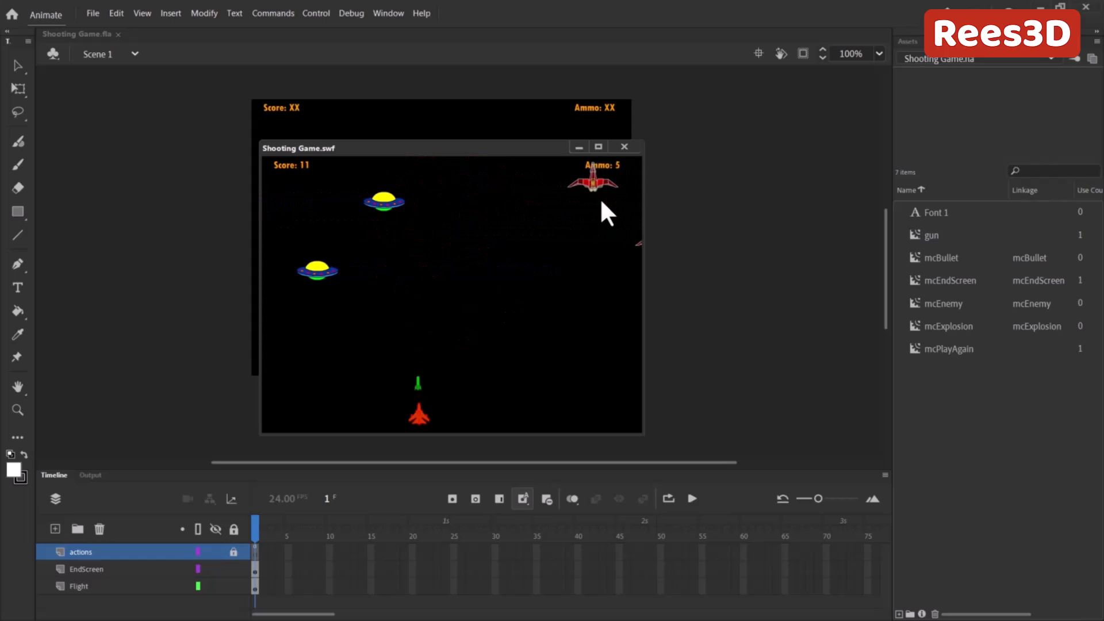
left_click(599, 199)
left_click(598, 200)
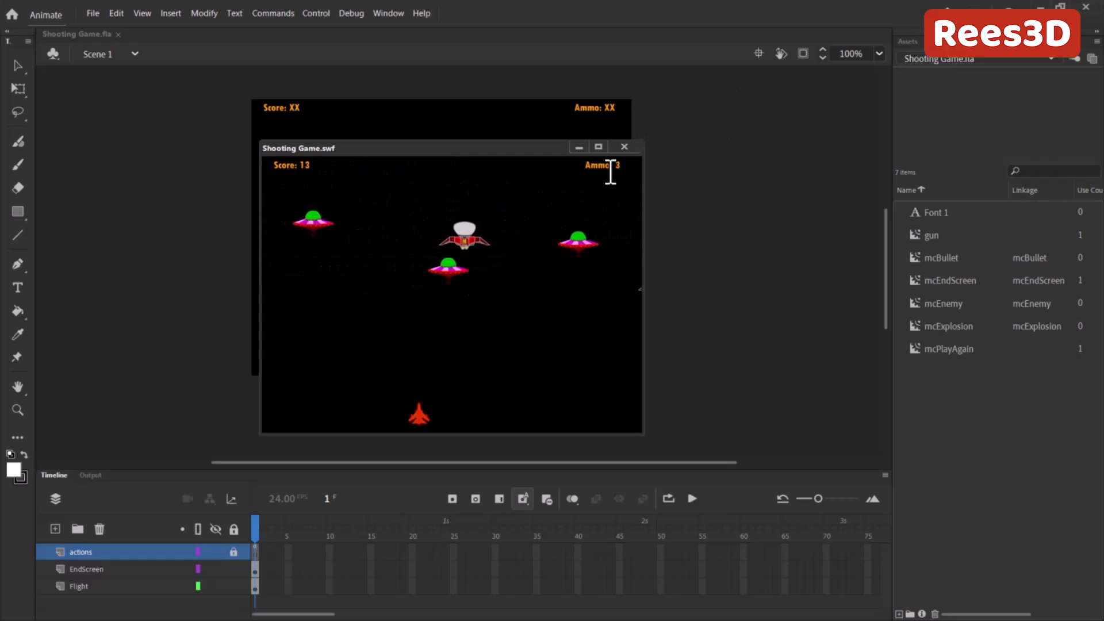
left_click(367, 216)
left_click(366, 217)
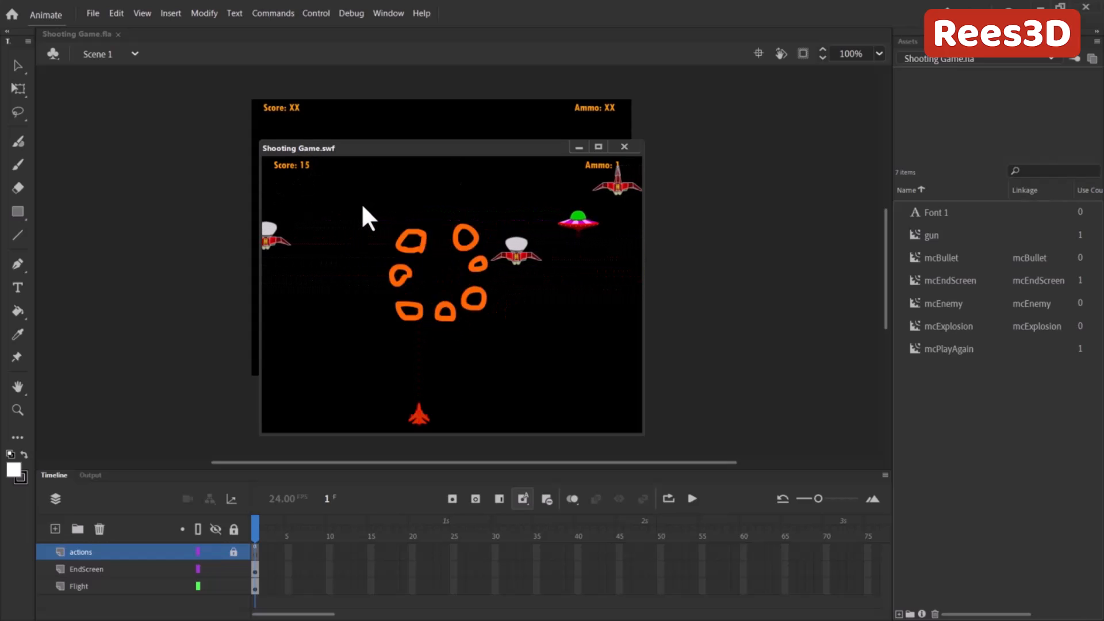
left_click(364, 208)
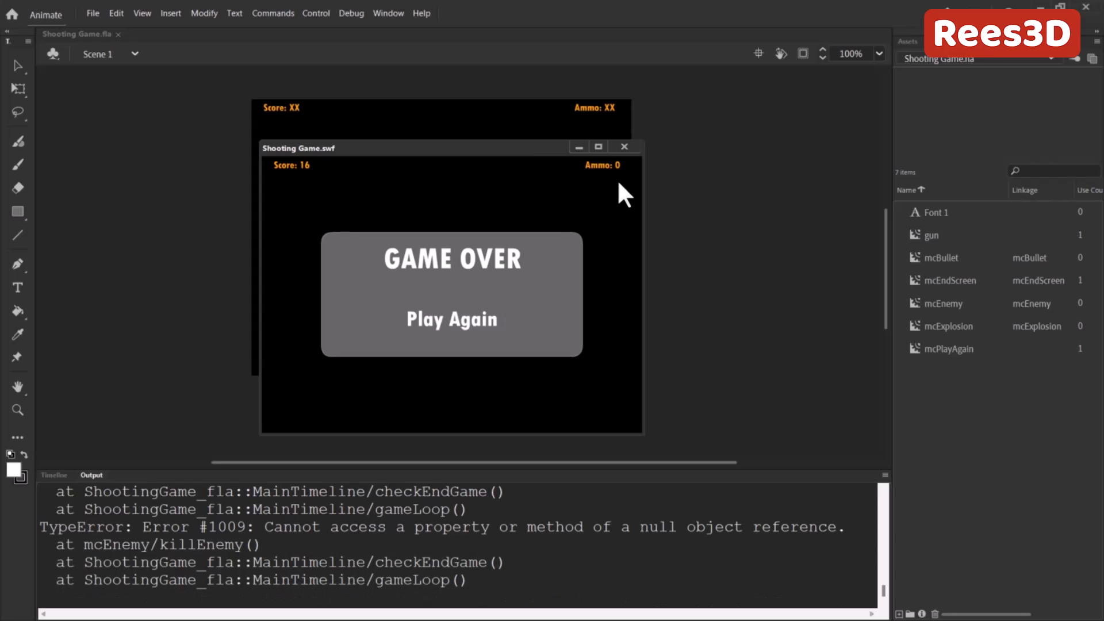
Step: Restart the game with Play Again, test moving the ship both ways and shooting, and close the preview window
left_click(460, 336)
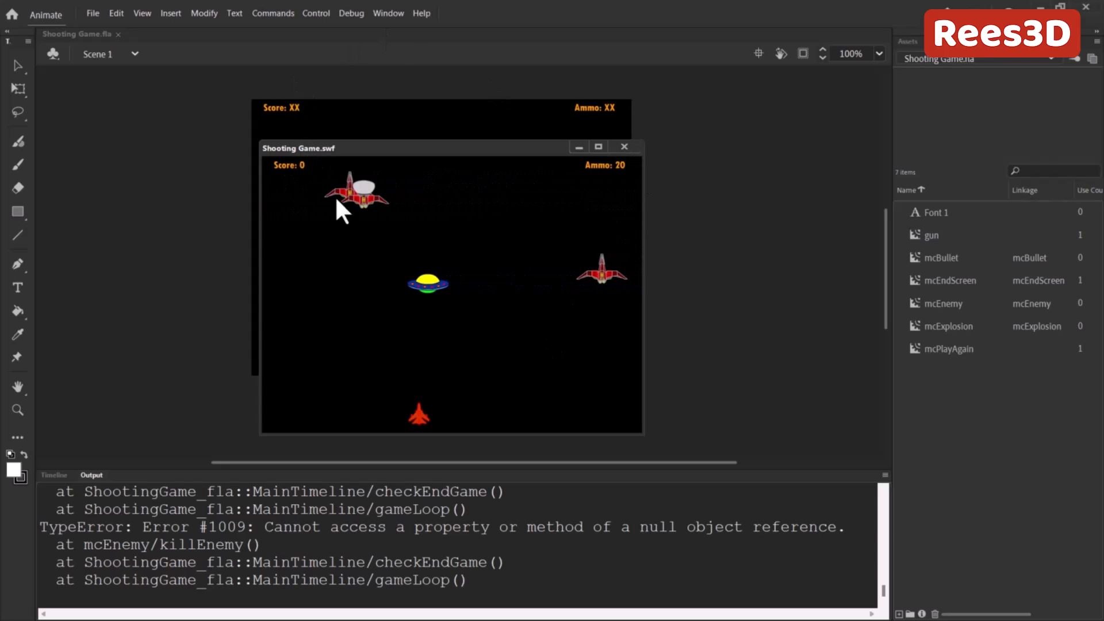
key("Right")
key("Left")
key("space")
key("space")
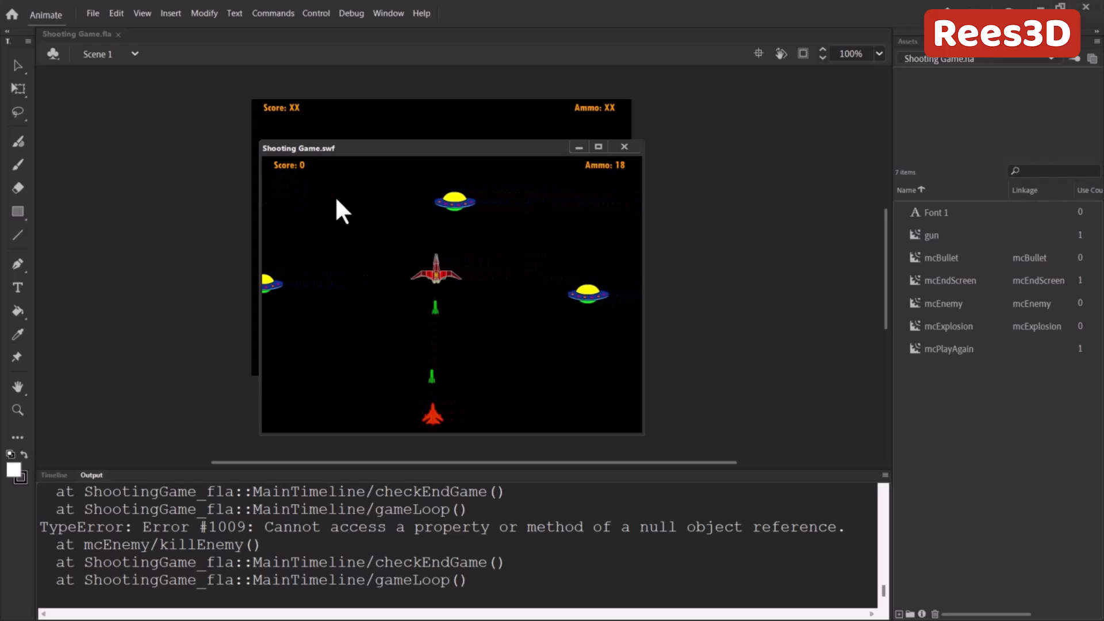
key("space")
key("Left")
key("space")
key("Right")
key("space")
key("Right")
key("space")
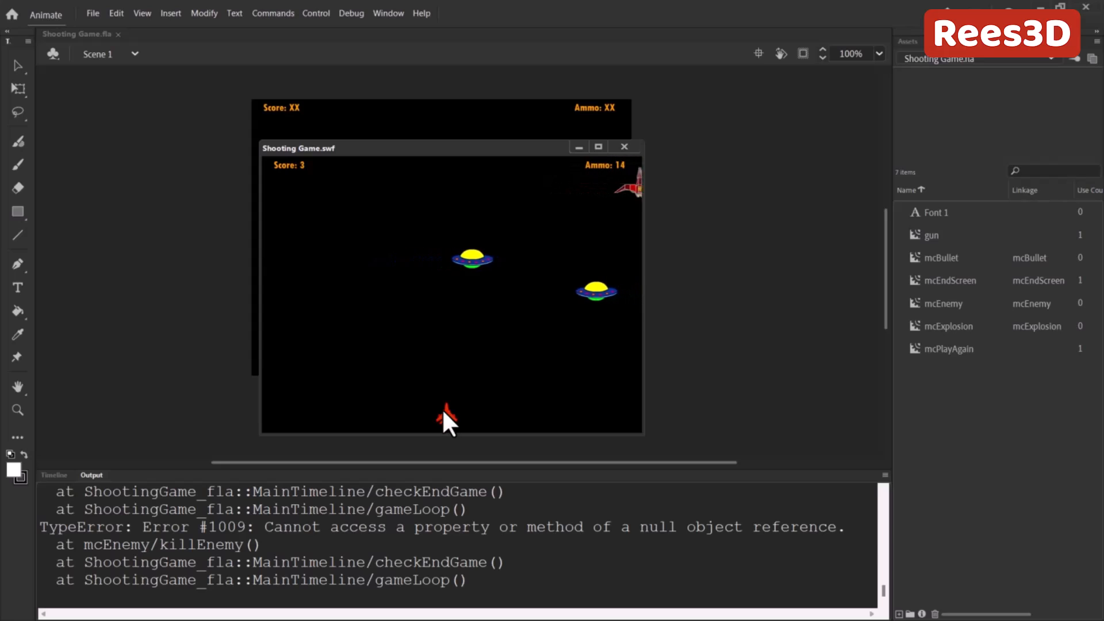
left_click(624, 147)
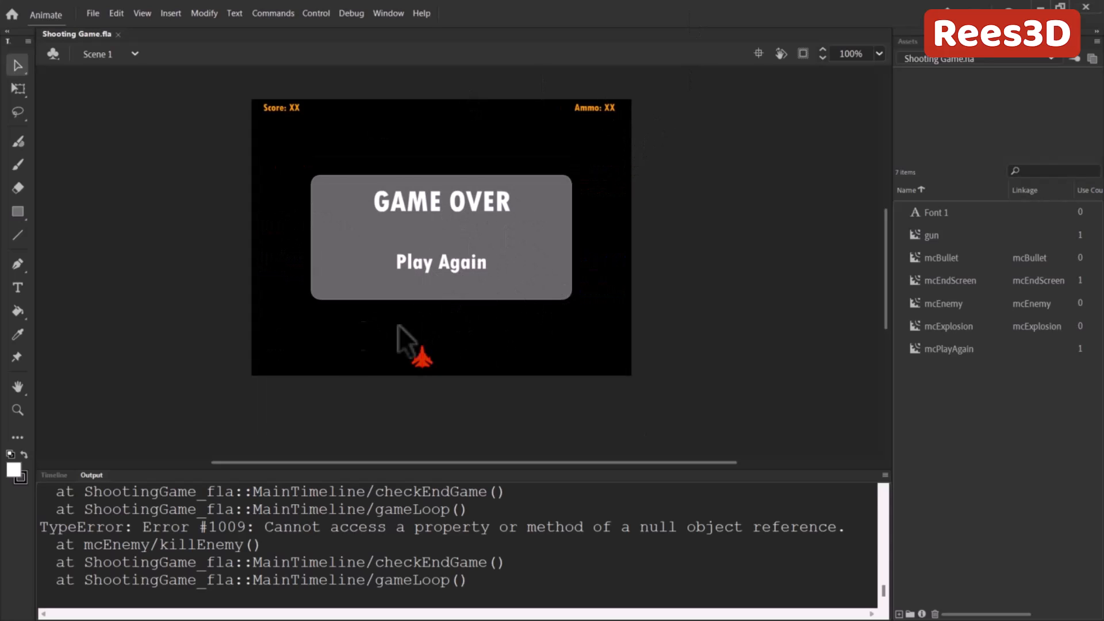
Step: Show the timeline with more height and open the script attached to frame 1 of the actions layer
left_click(57, 475)
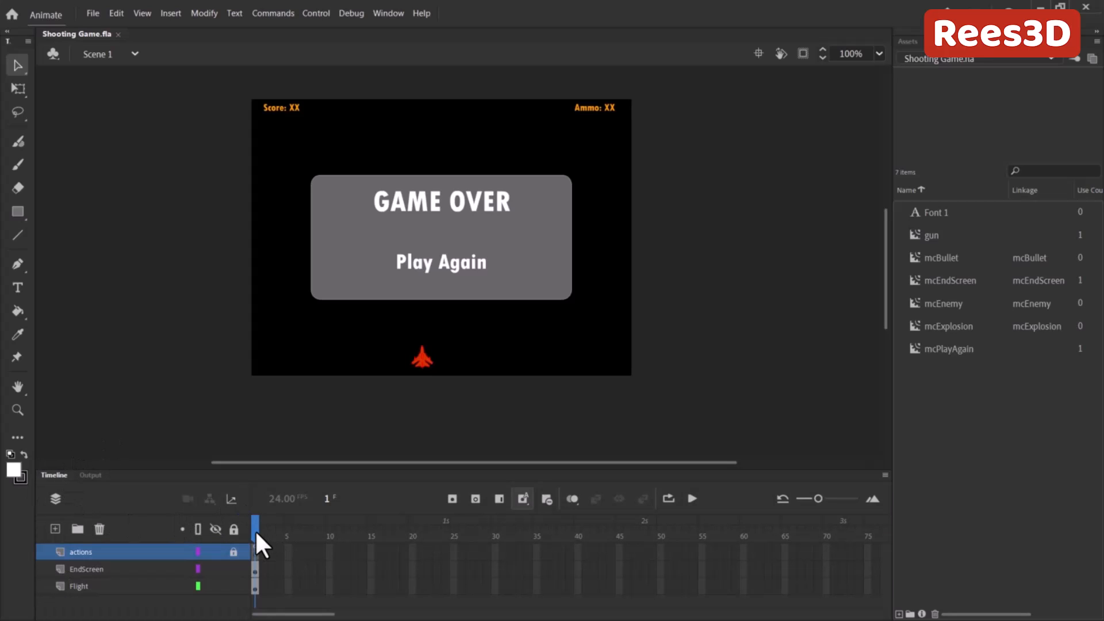
left_click_drag(332, 469, 355, 380)
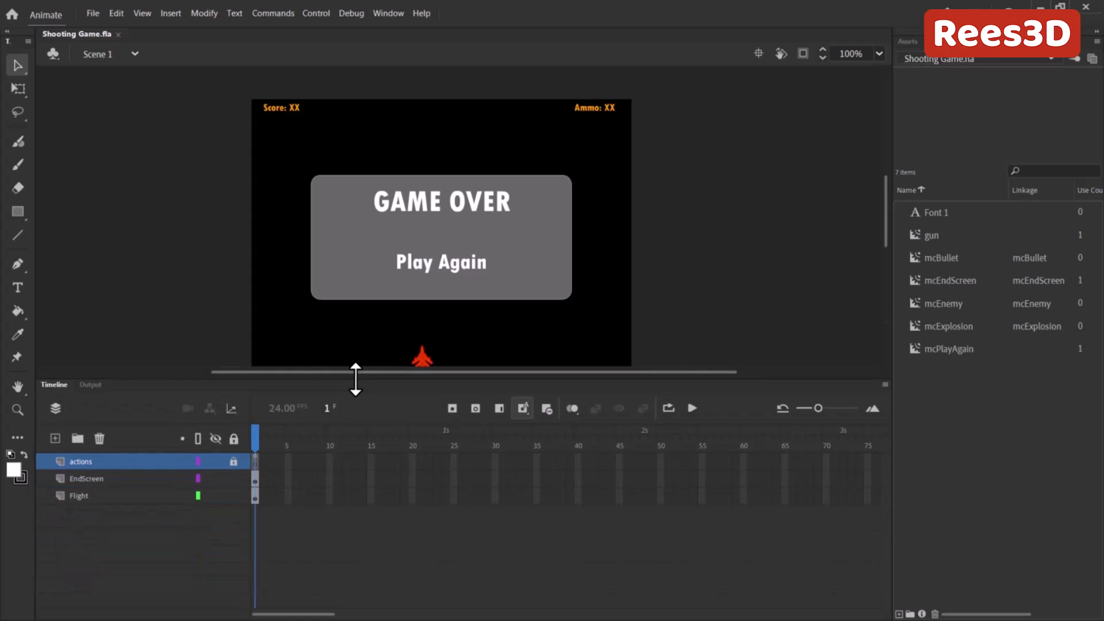
left_click(257, 464)
right_click(256, 463)
left_click(304, 454)
Step: Enlarge the Actions window, read through the frame 1 code down to the shoot function, and return to the timeline
left_click_drag(172, 66, 411, 35)
left_click_drag(418, 449, 414, 606)
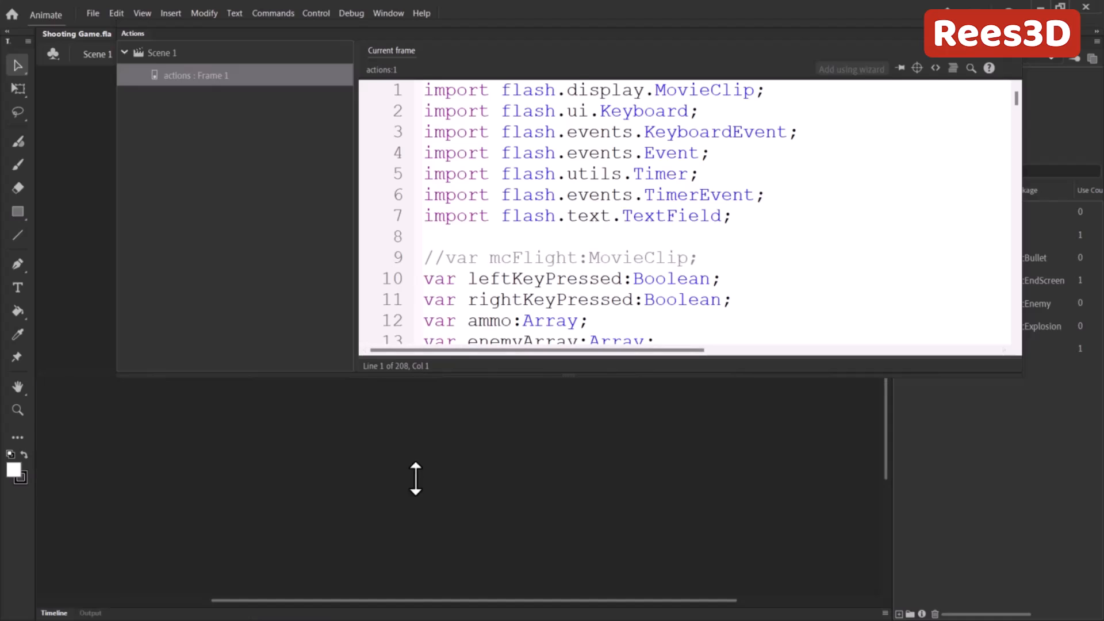
left_click_drag(397, 374, 389, 599)
scroll(557, 448, "down", 16)
scroll(523, 396, "down", 20)
scroll(532, 376, "down", 4)
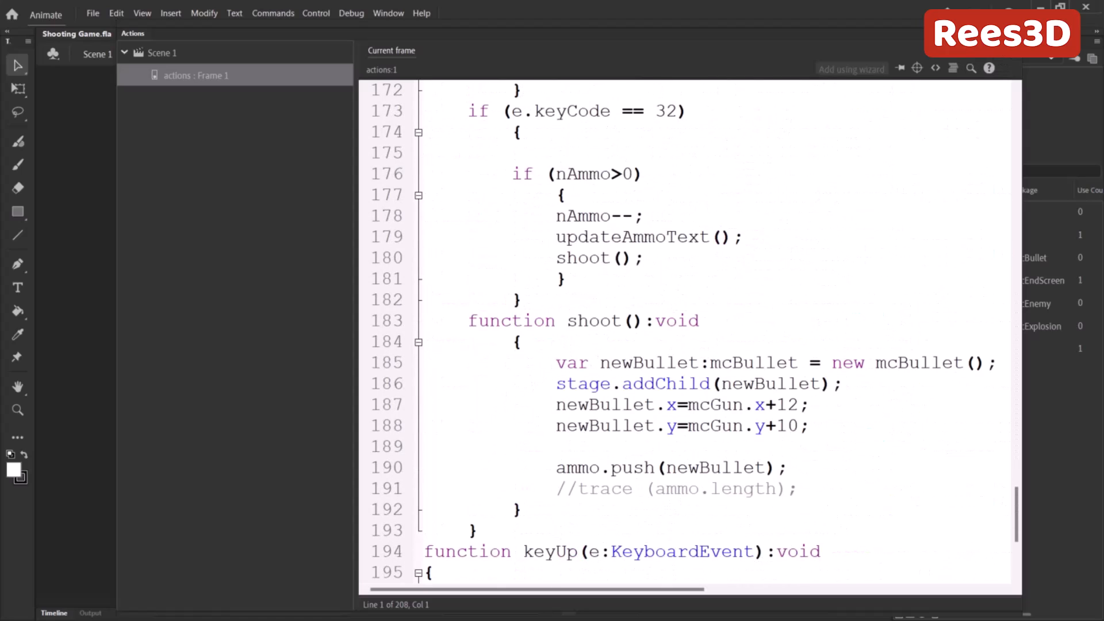
key("F9")
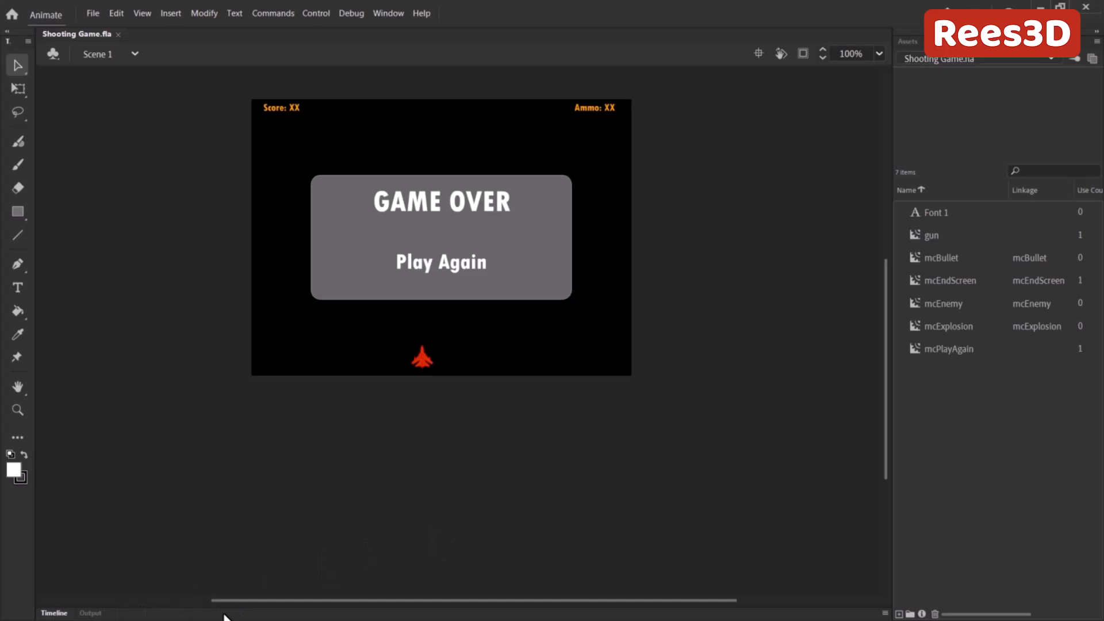
left_click(57, 613)
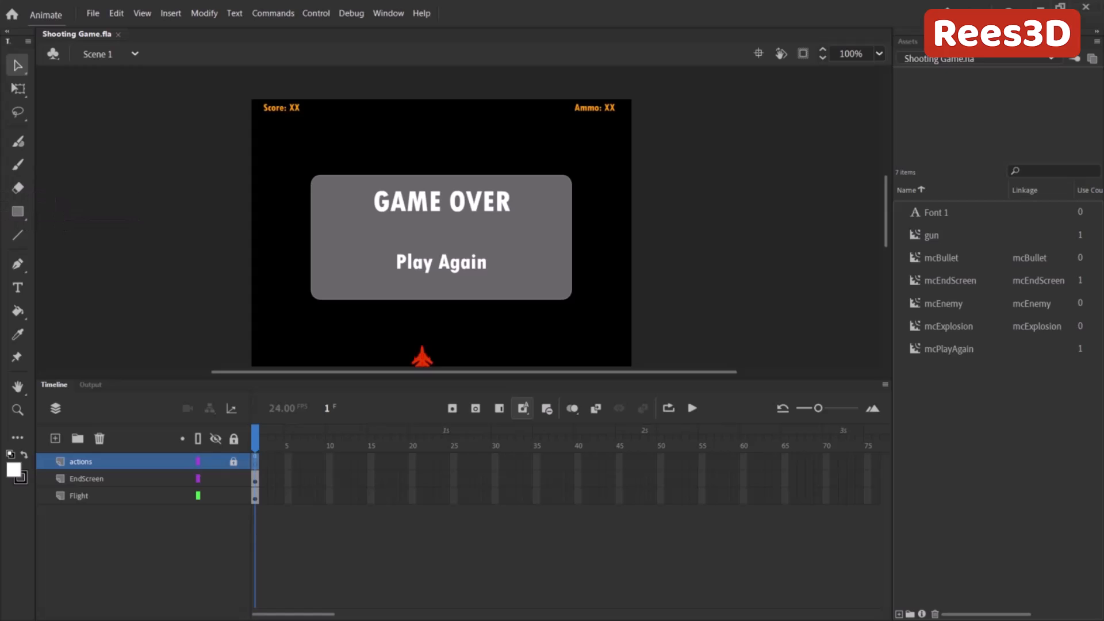
Step: Switch to File Explorer and review the ActionScript files and the Animate document in the Shooting Game folder
left_click_drag(1, 121, 740, 78)
left_click(390, 269)
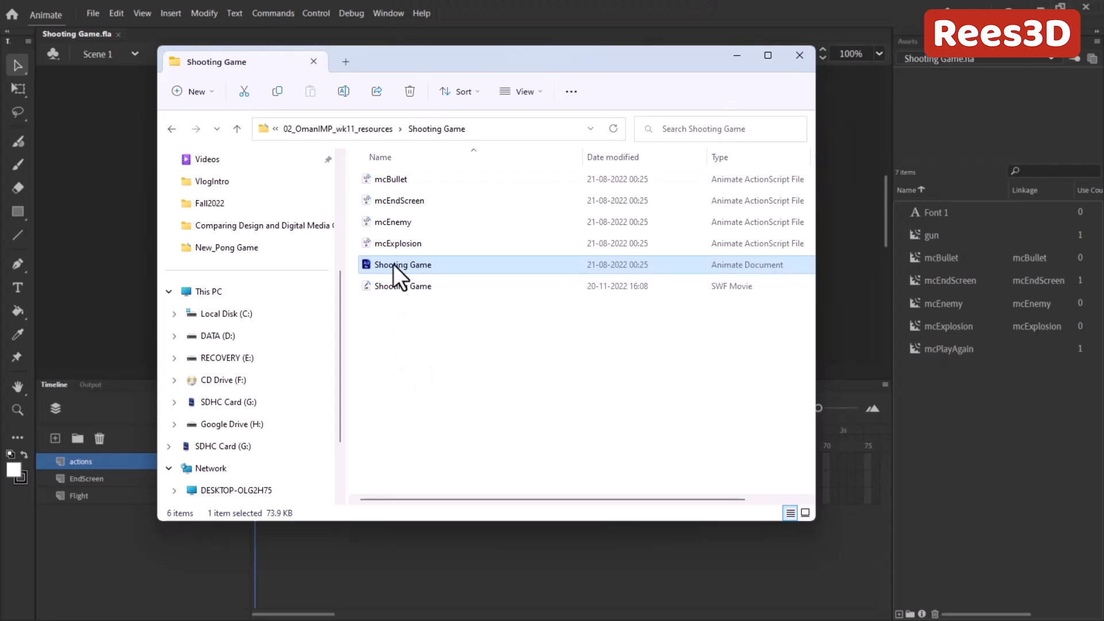
left_click(398, 244)
left_click(395, 225)
left_click(403, 202)
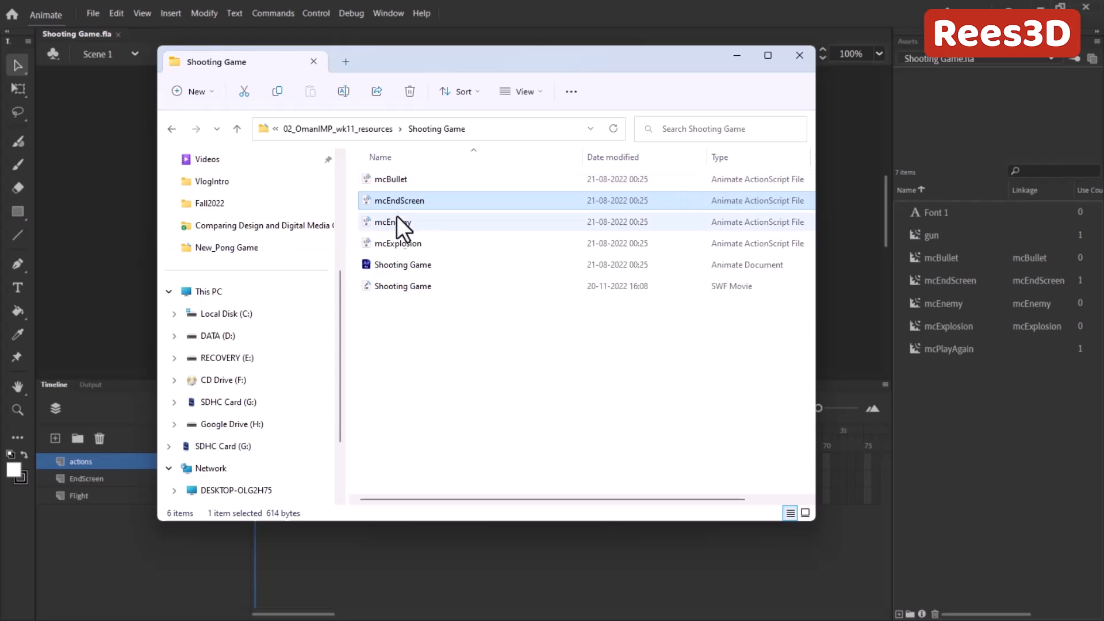
left_click(398, 261)
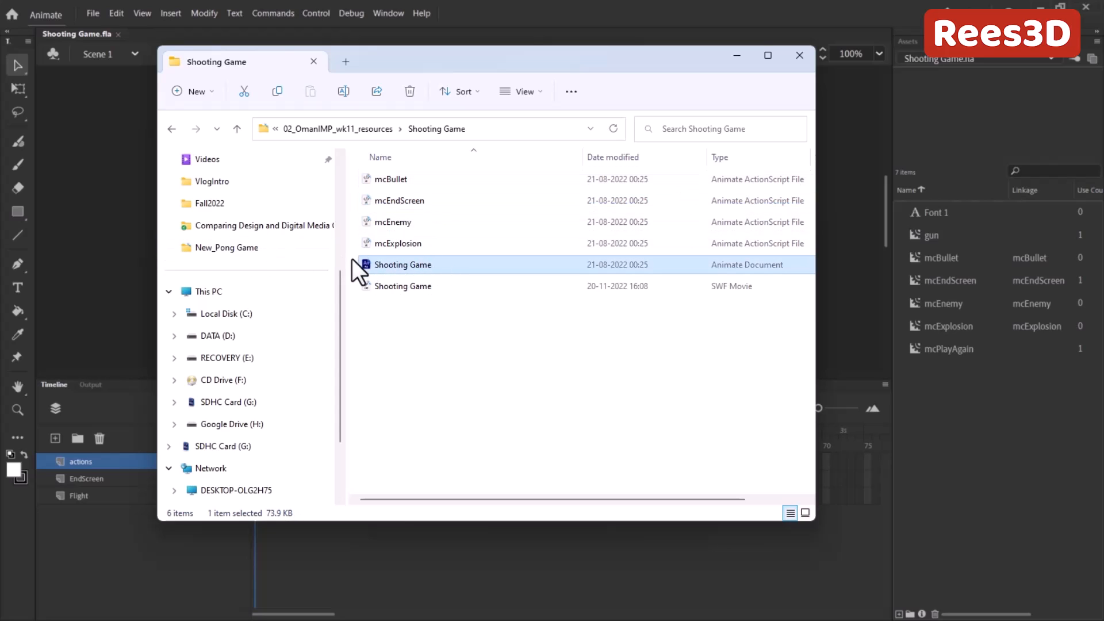
Step: Open the mcBullet ActionScript file in Animate, review its code and target document, and close it
double_click(403, 183)
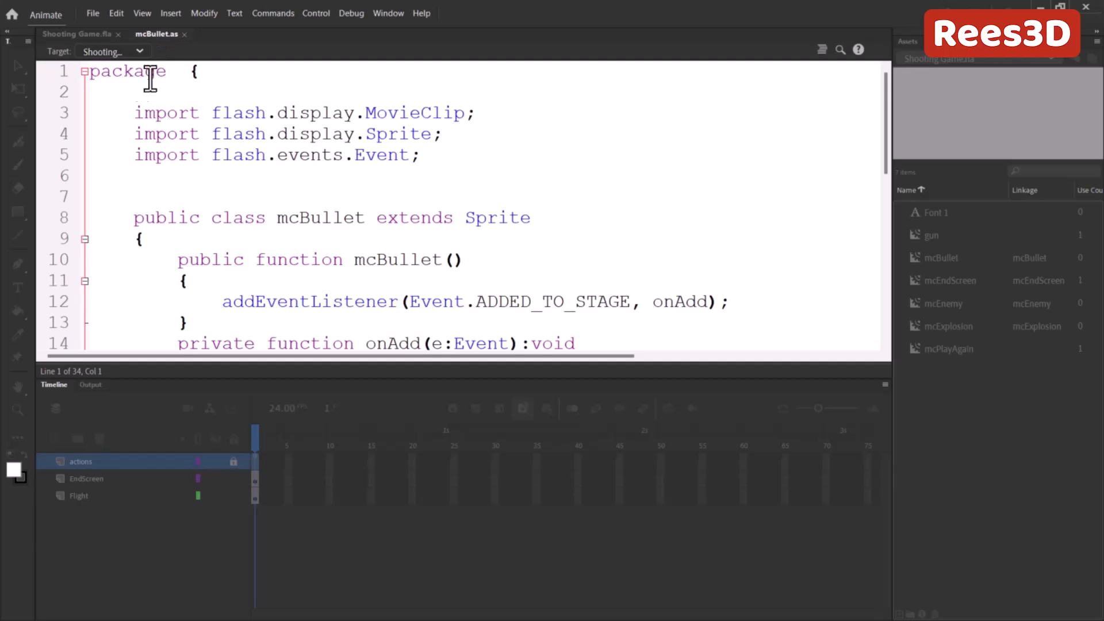
scroll(271, 261, "down", 7)
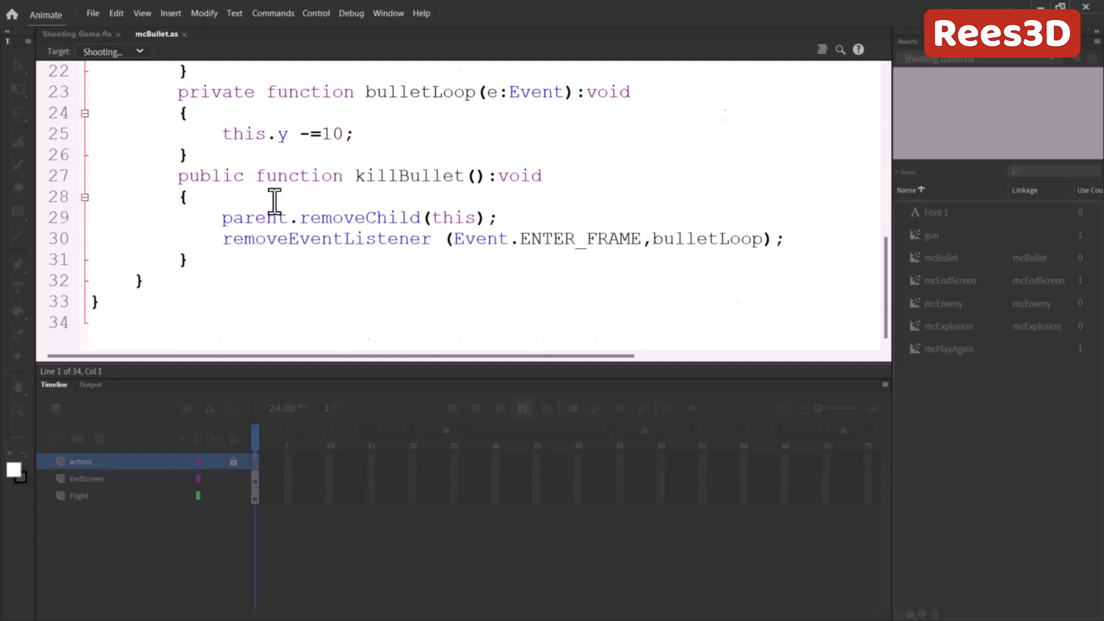
scroll(274, 201, "up", 7)
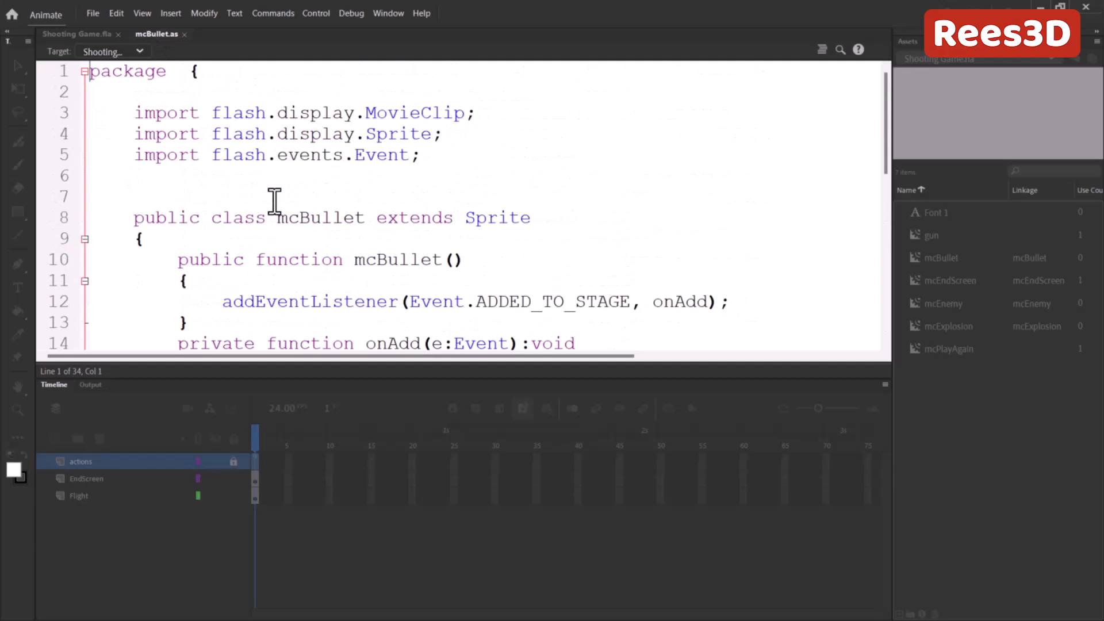
left_click(138, 51)
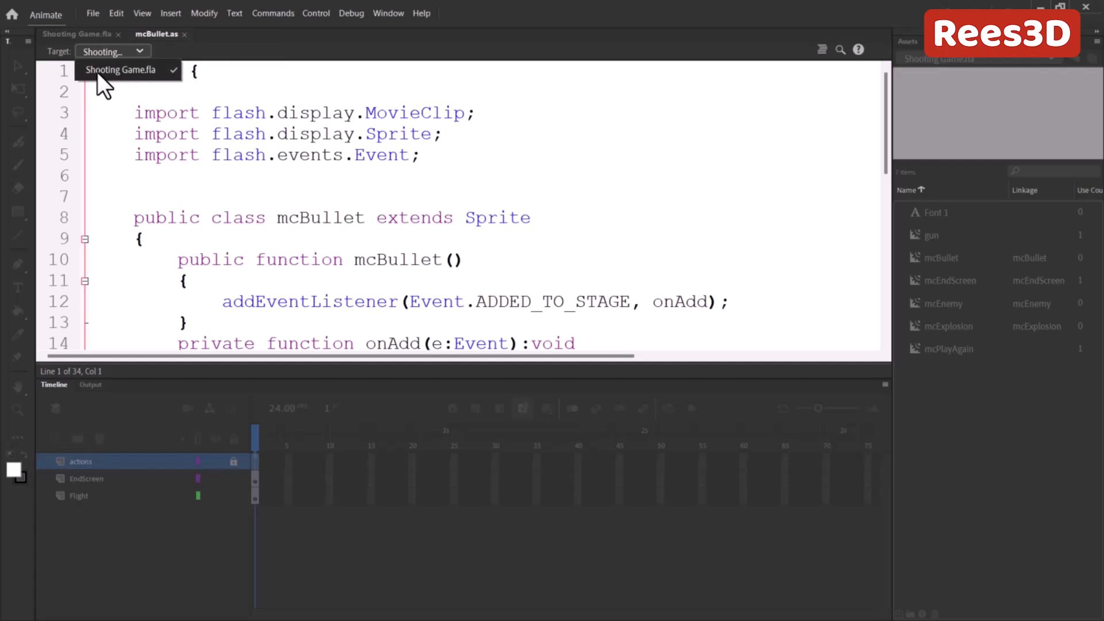
left_click(139, 50)
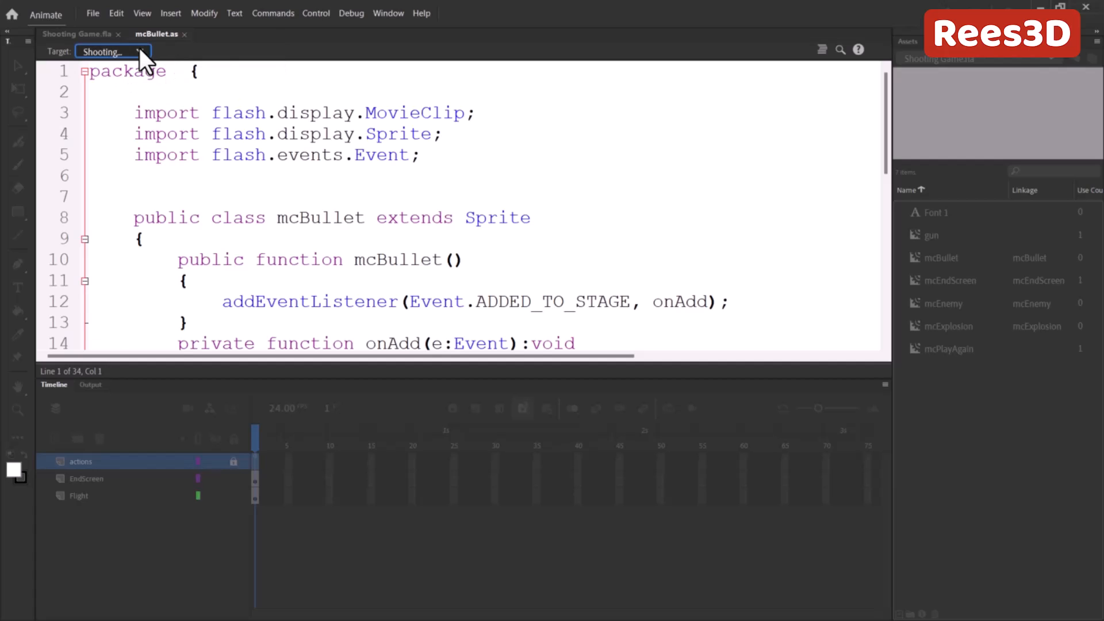
left_click(184, 33)
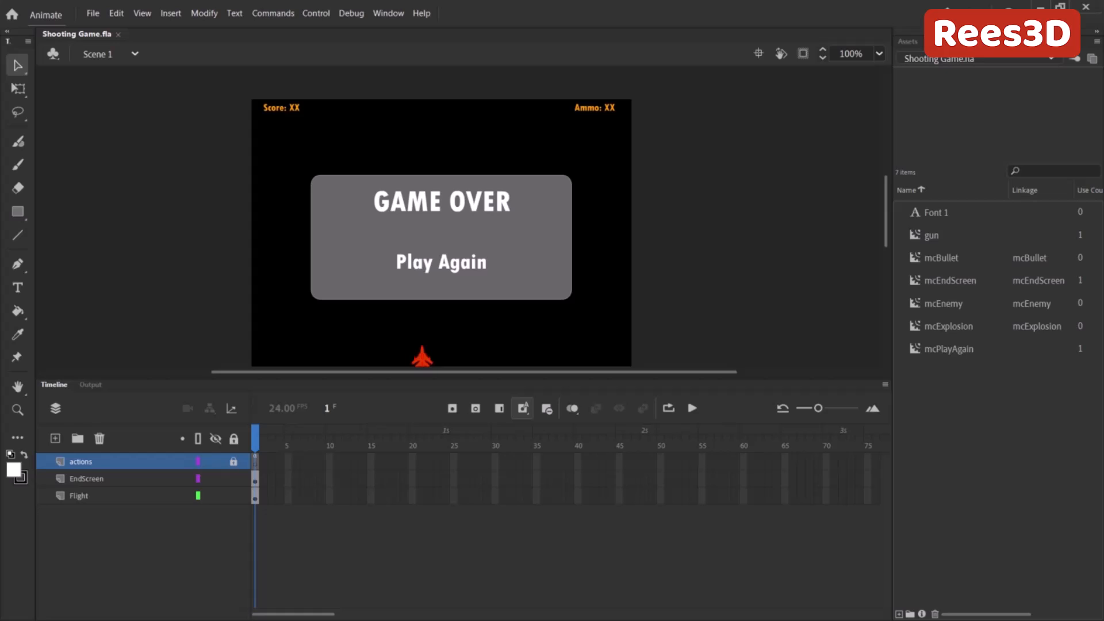
Step: Return to File Explorer, look over the mcEndScreen and mcEnemy class files, and minimize the folder window
key("alt+Tab")
left_click(393, 200)
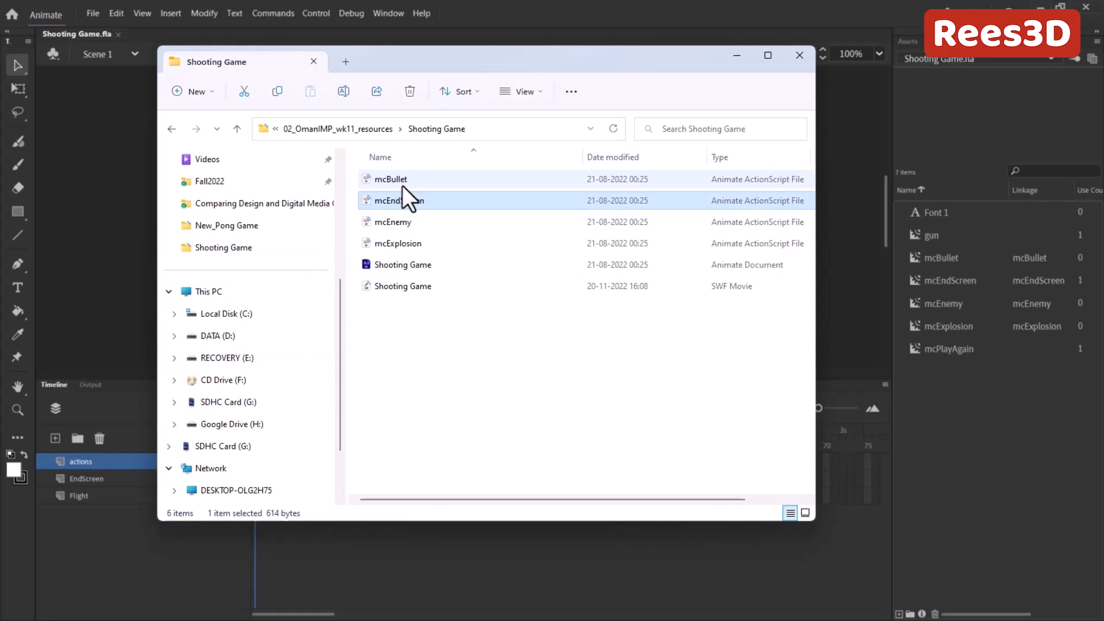
left_click(398, 222)
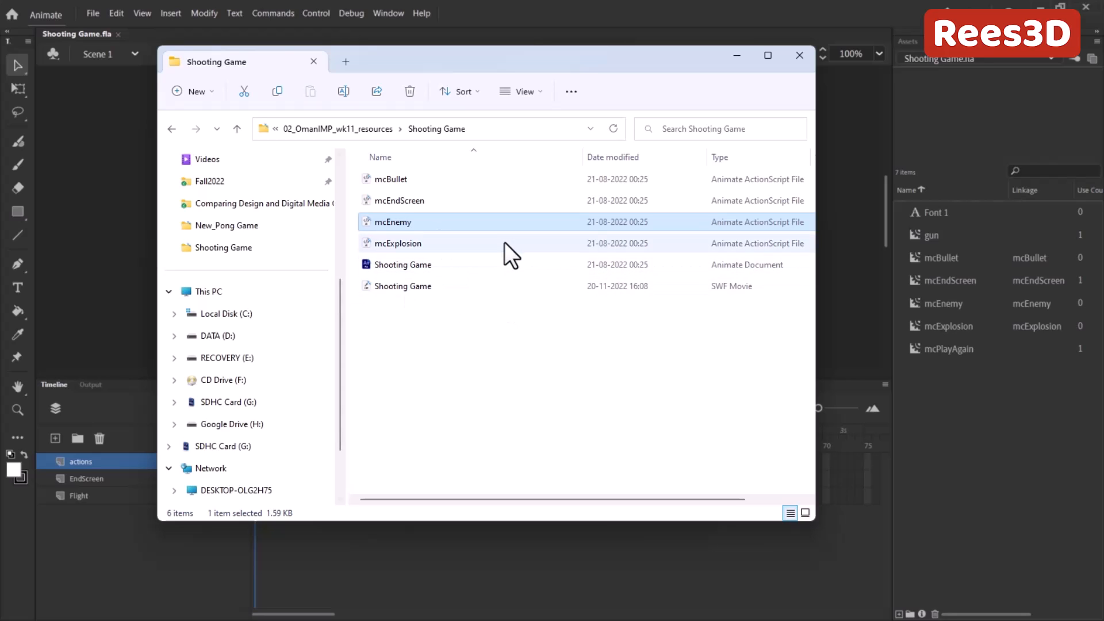
left_click(729, 60)
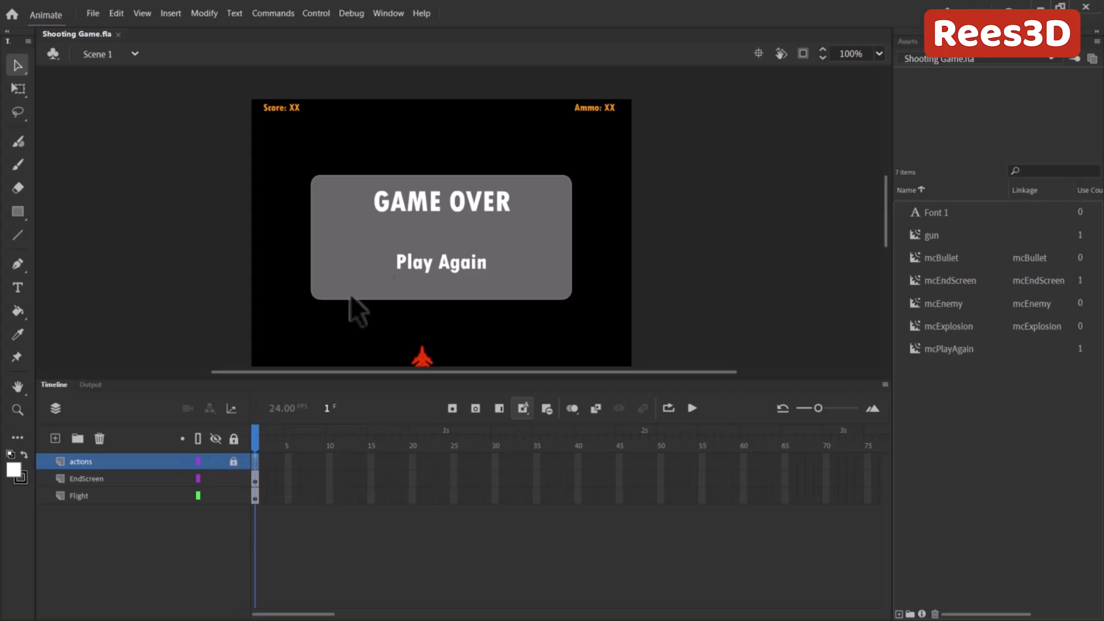
Step: Select frame 1 of the EndScreen layer to highlight the game-over panel on the stage
left_click(254, 482)
left_click_drag(253, 485, 247, 484)
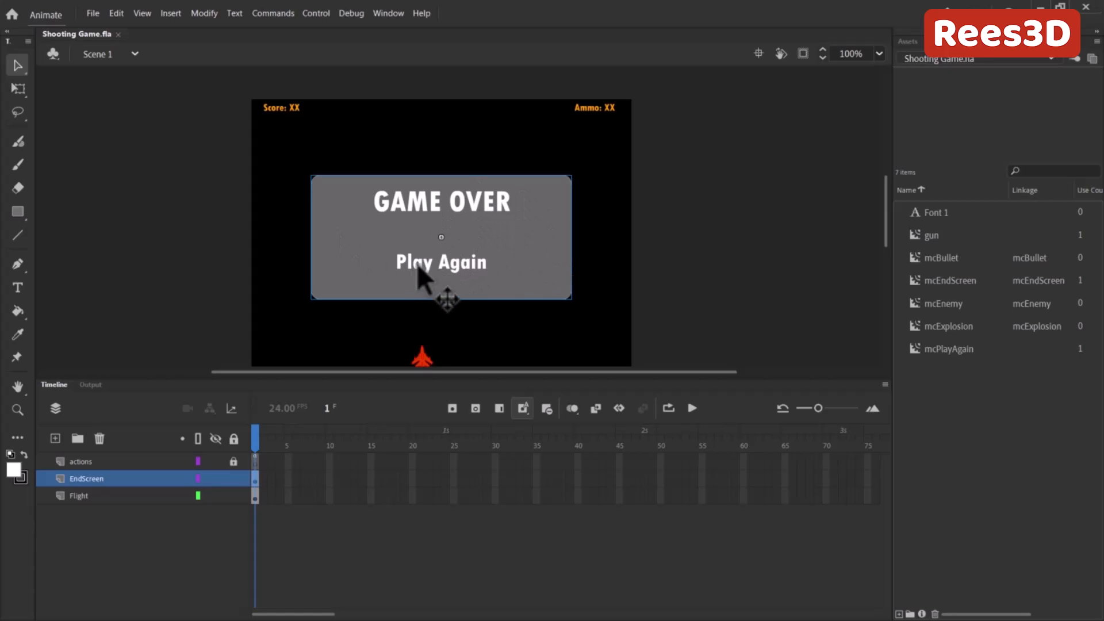
Step: Inspect the game-over panel's mcEndScreen symbol and its nested mcPlayAgain symbol in place, and return to Scene 1
double_click(455, 260)
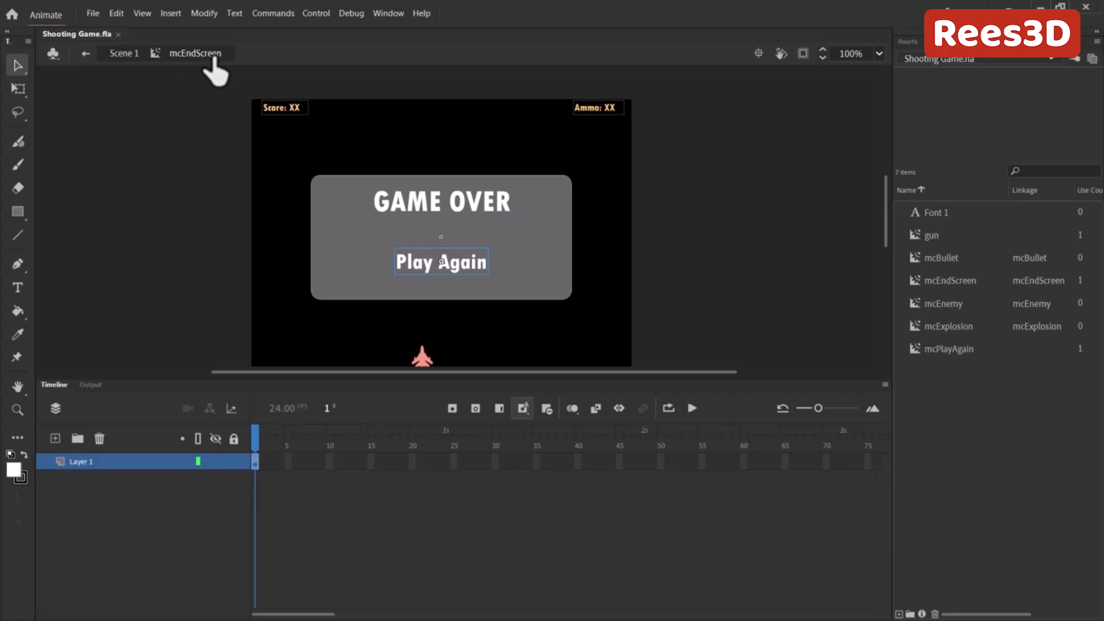
left_click(709, 224)
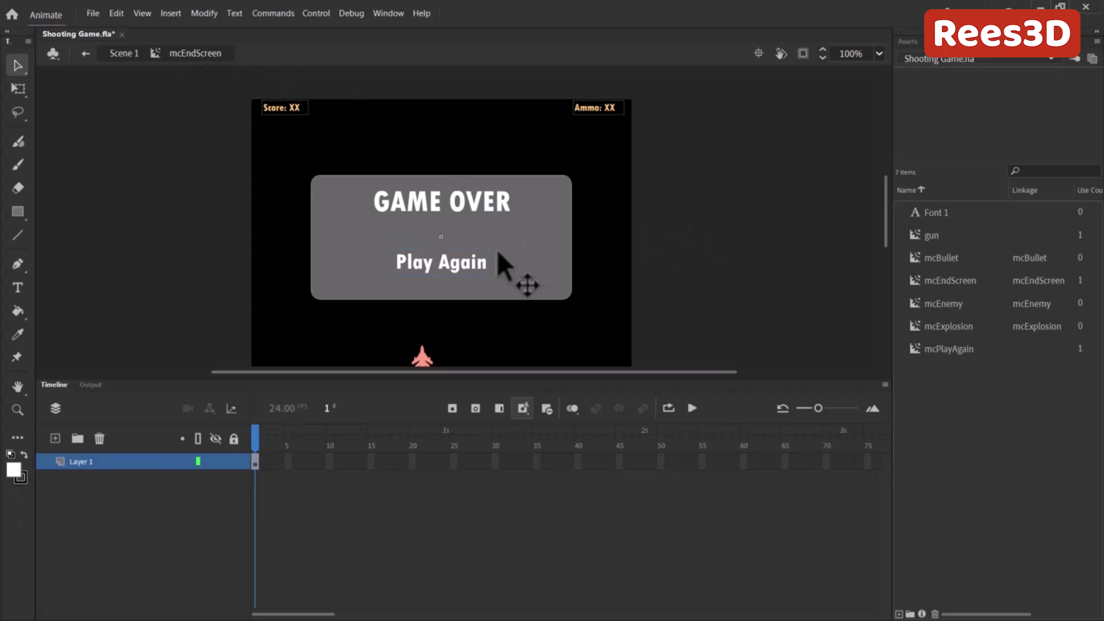
left_click(456, 256)
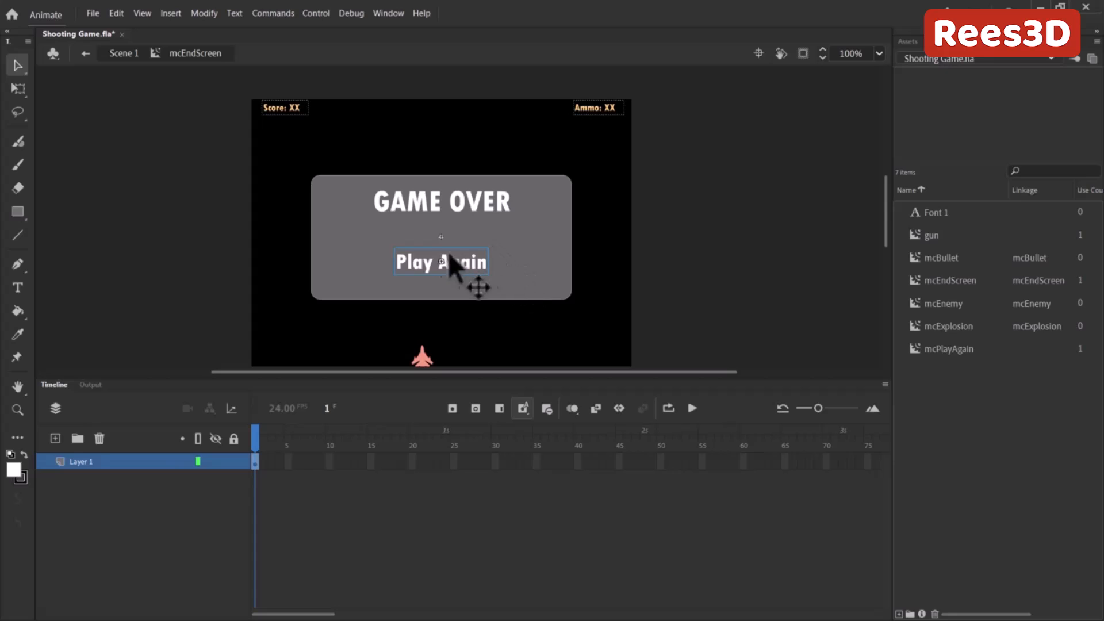
double_click(423, 260)
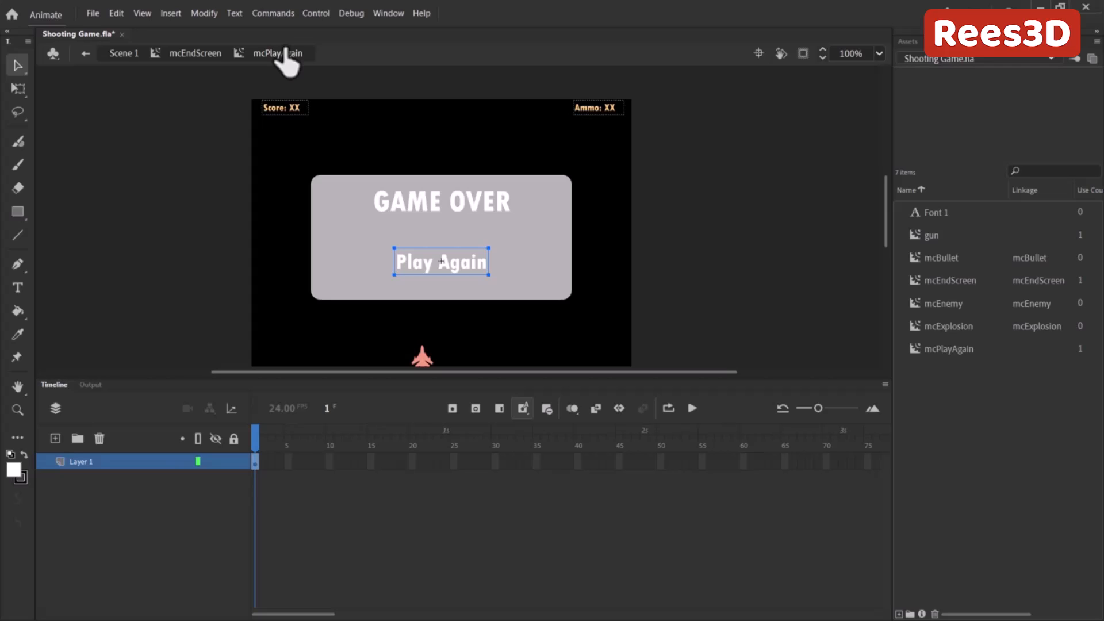
left_click(189, 53)
left_click(124, 54)
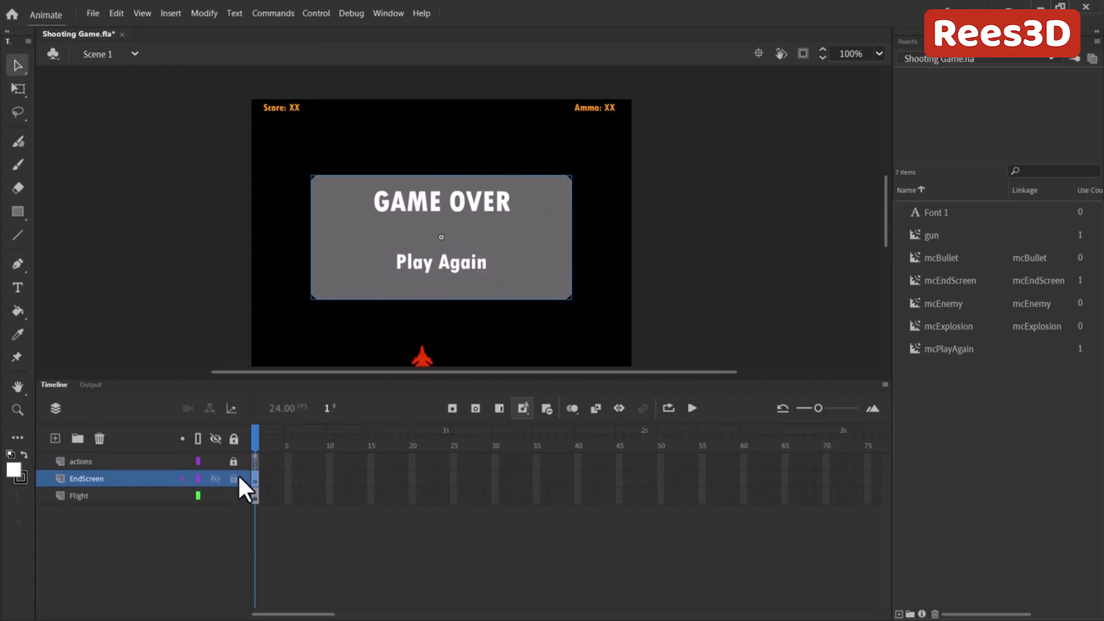
Step: Select the Flight layer and open the red jet's gun symbol for editing in place
left_click(105, 497)
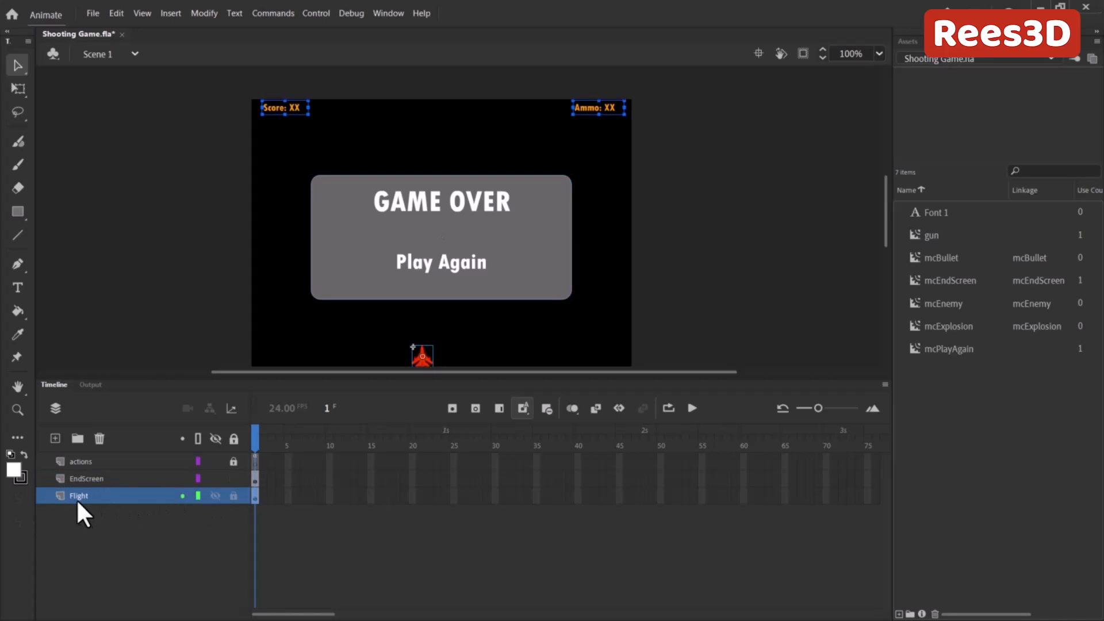
left_click(422, 356)
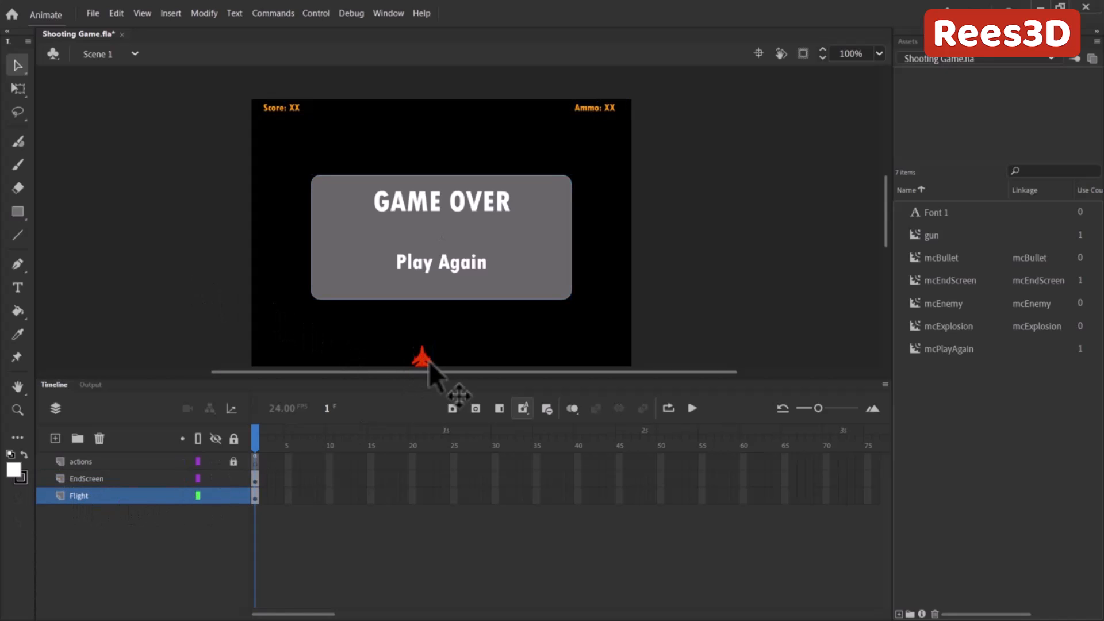
left_click(422, 356)
key("ctrl+equal")
key("ctrl+equal")
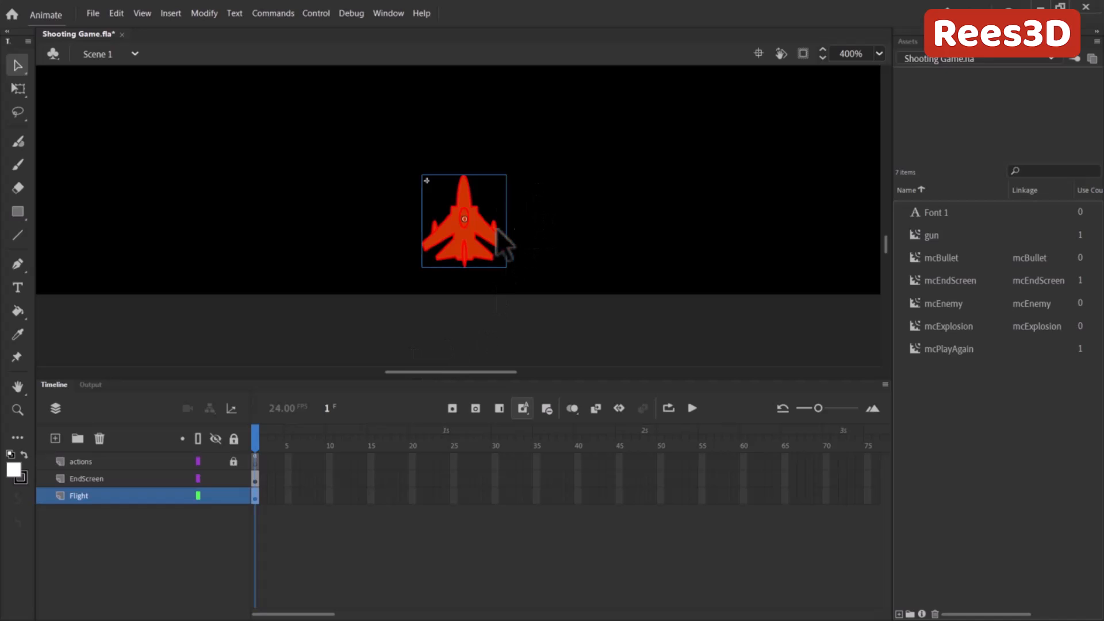
double_click(465, 237)
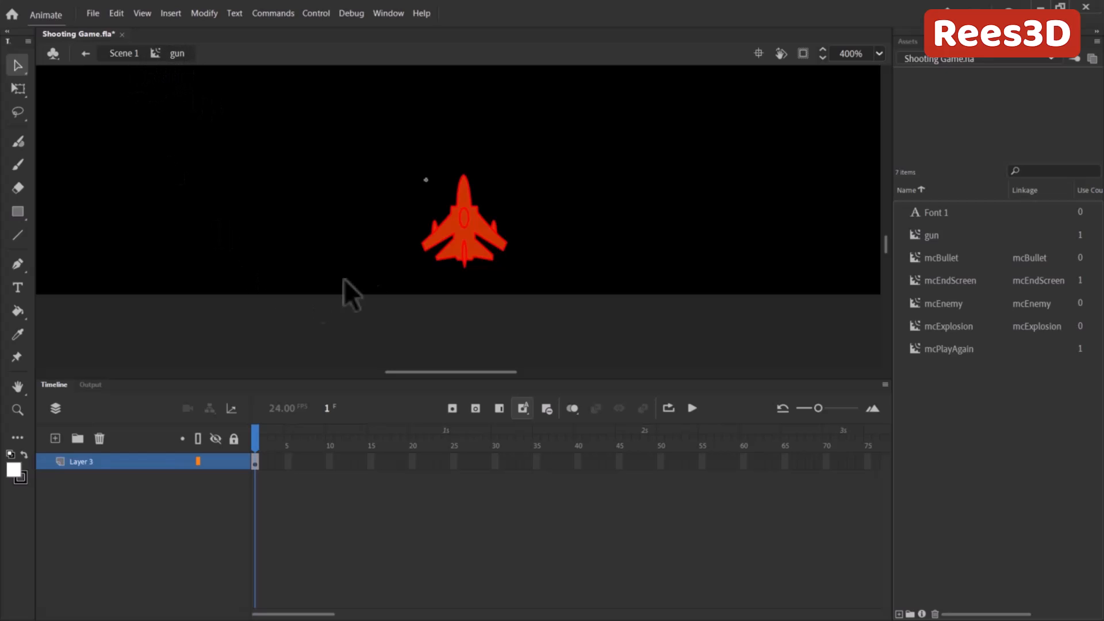
Step: Highlight the jet artwork in frame 1 of the gun symbol's Layer 3 and return to Scene 1
left_click(256, 462)
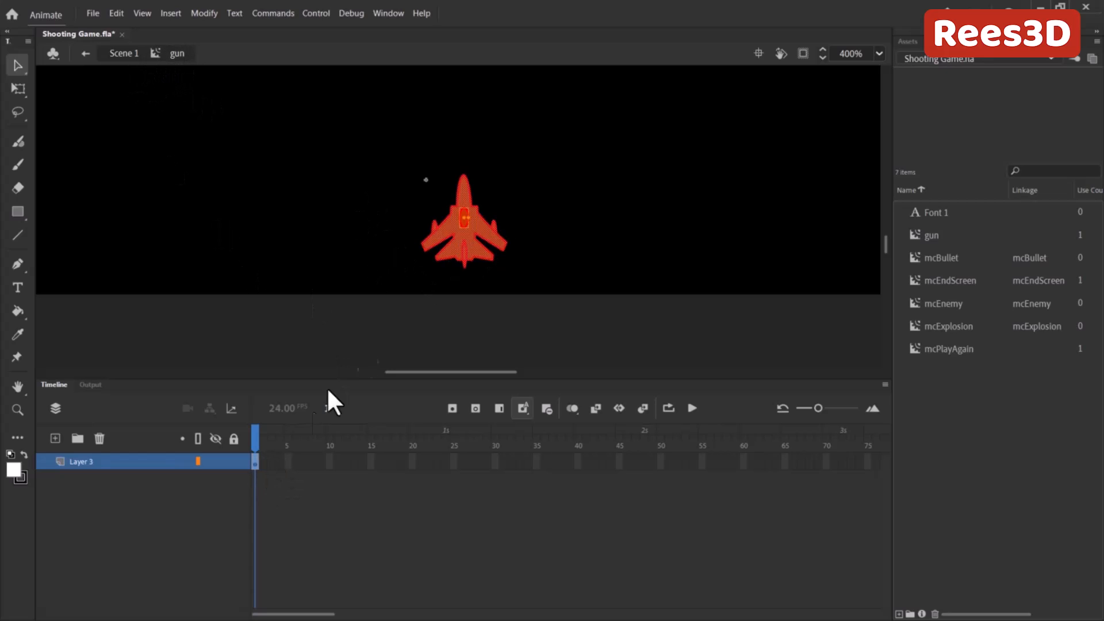
left_click(544, 247)
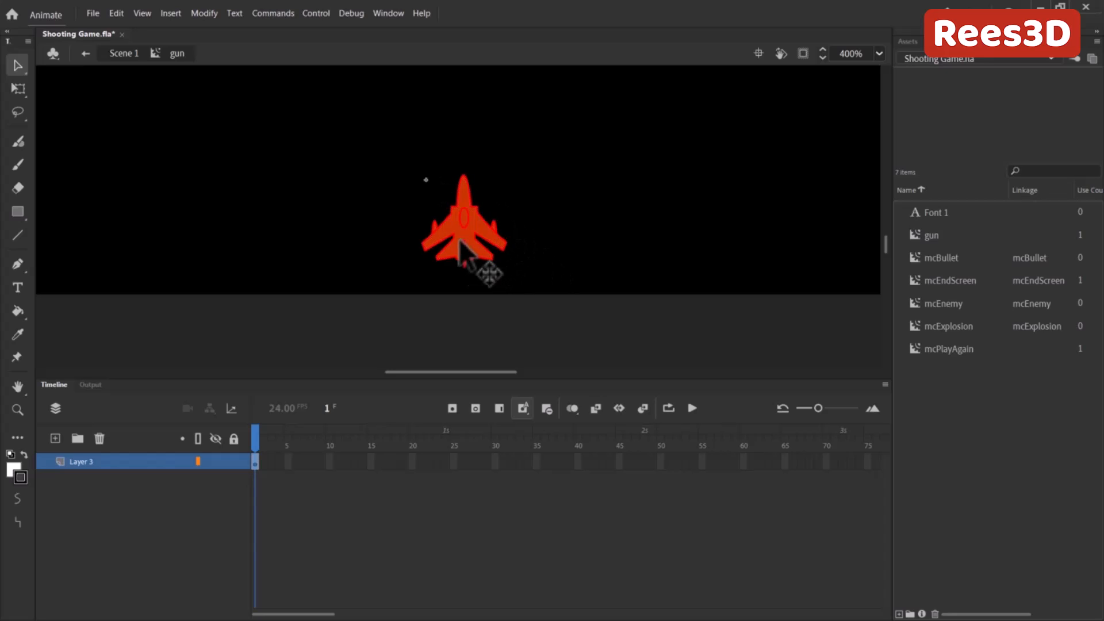
left_click(492, 252)
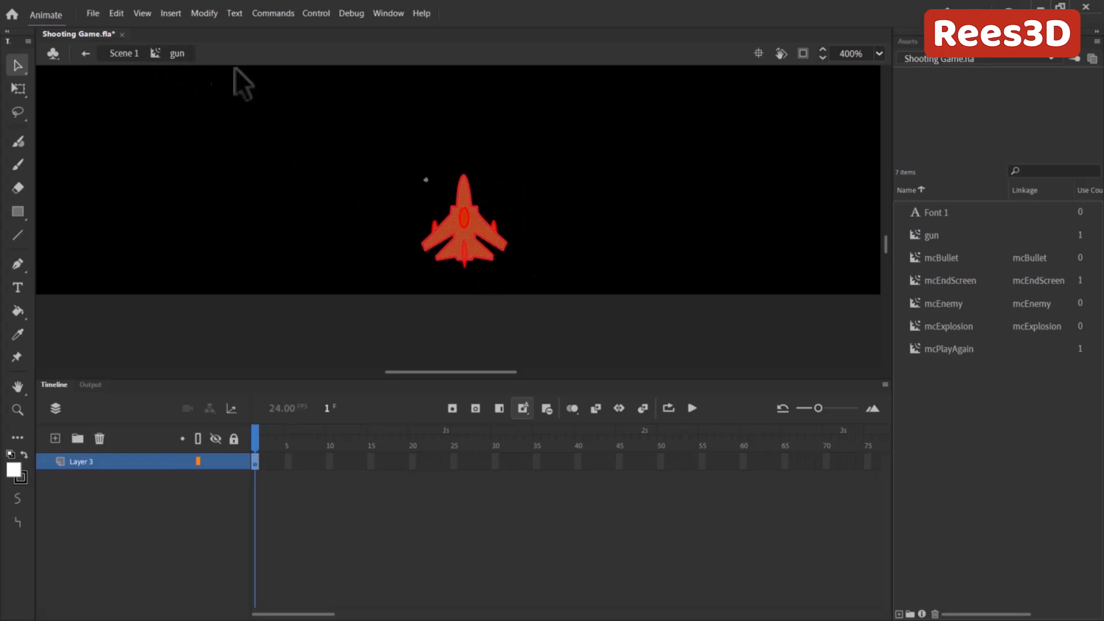
left_click(122, 53)
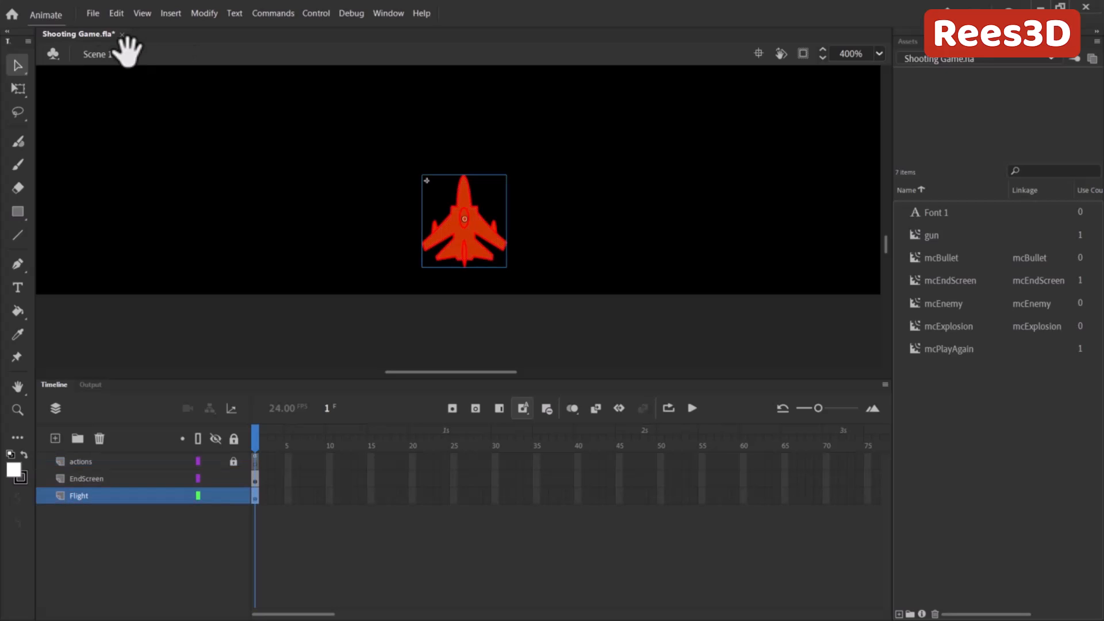
Step: Identify the Score and Ammo text fields on the stage and show the Score field's properties
left_click(427, 301)
key("ctrl+minus")
key("ctrl+minus")
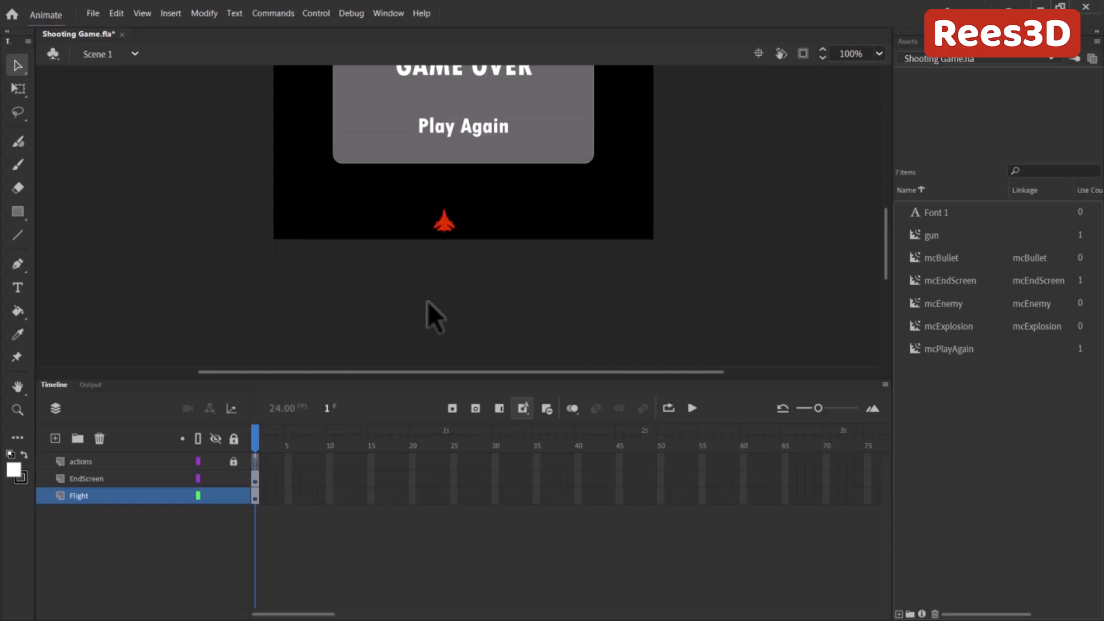
left_click_drag(512, 214, 486, 320)
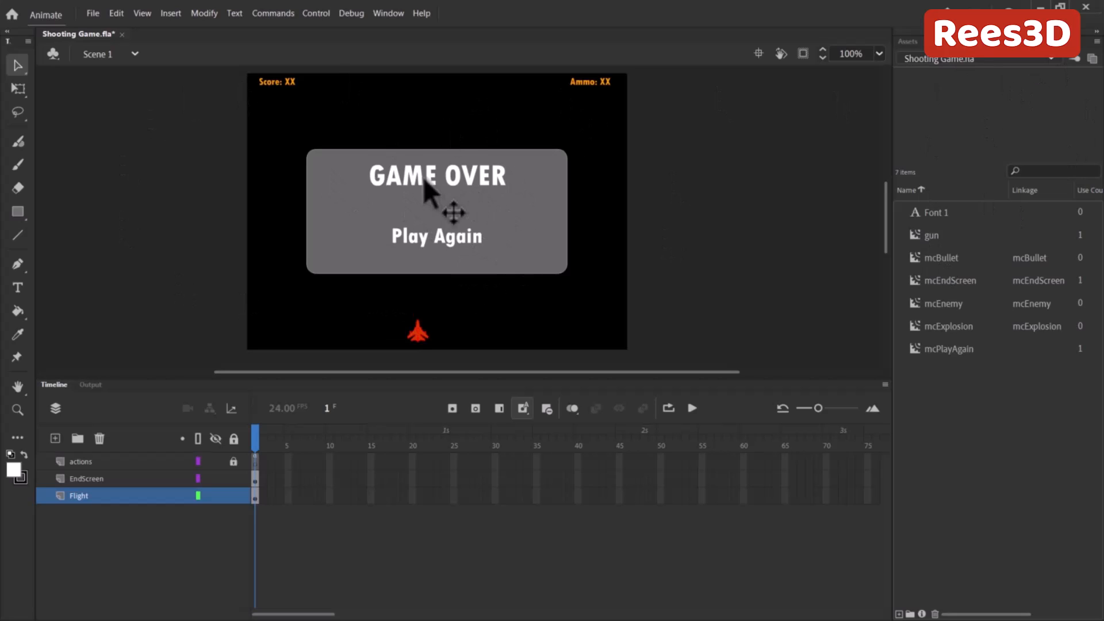
left_click(284, 82)
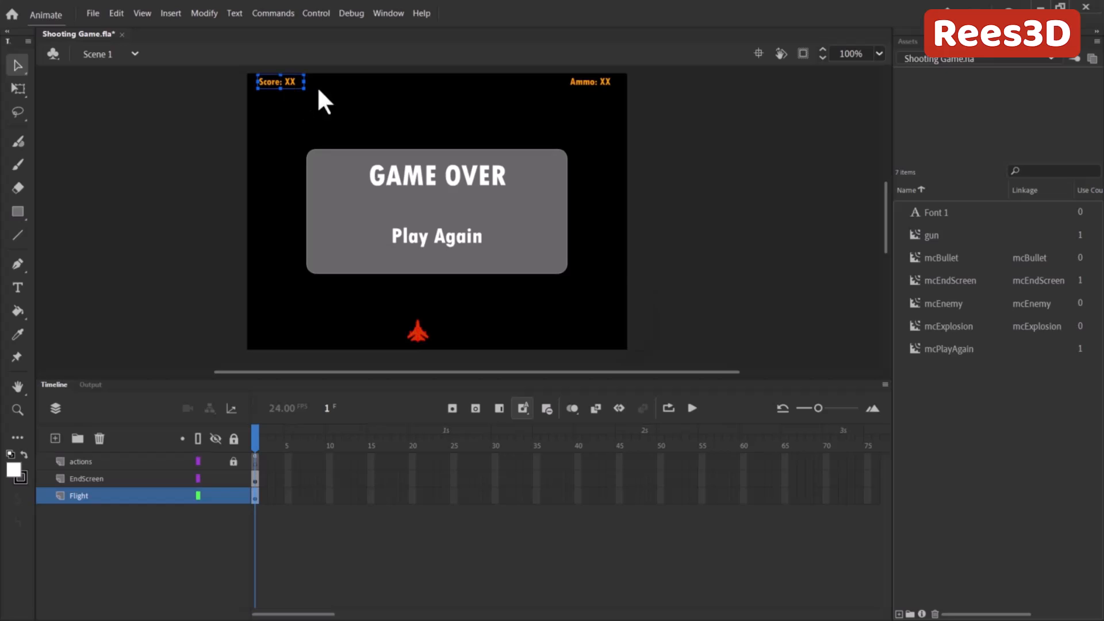
left_click(598, 81)
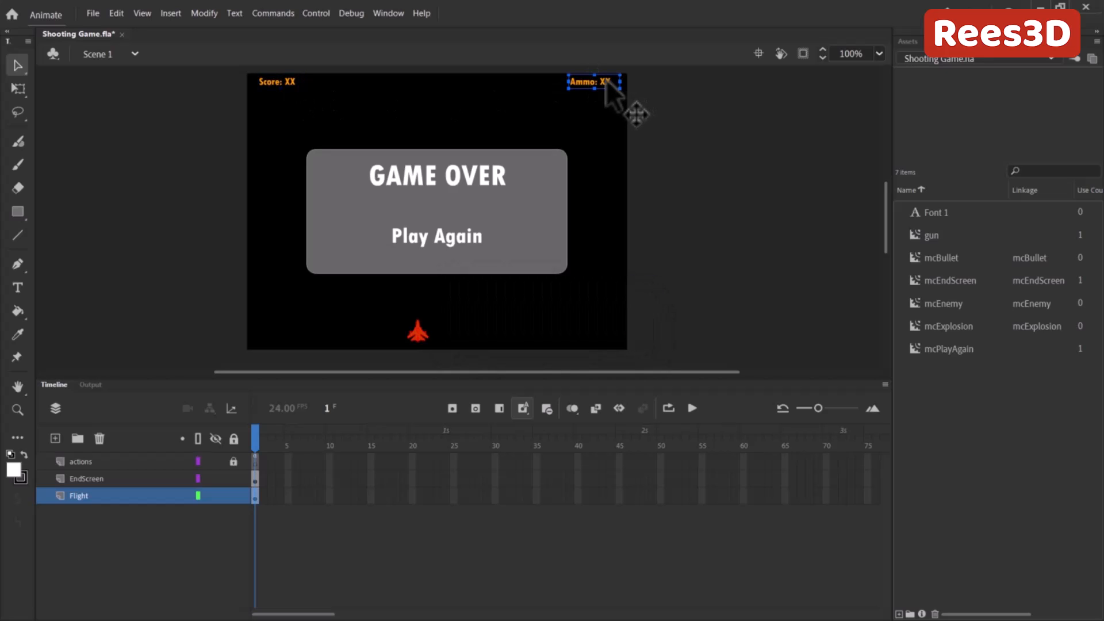
left_click(291, 82)
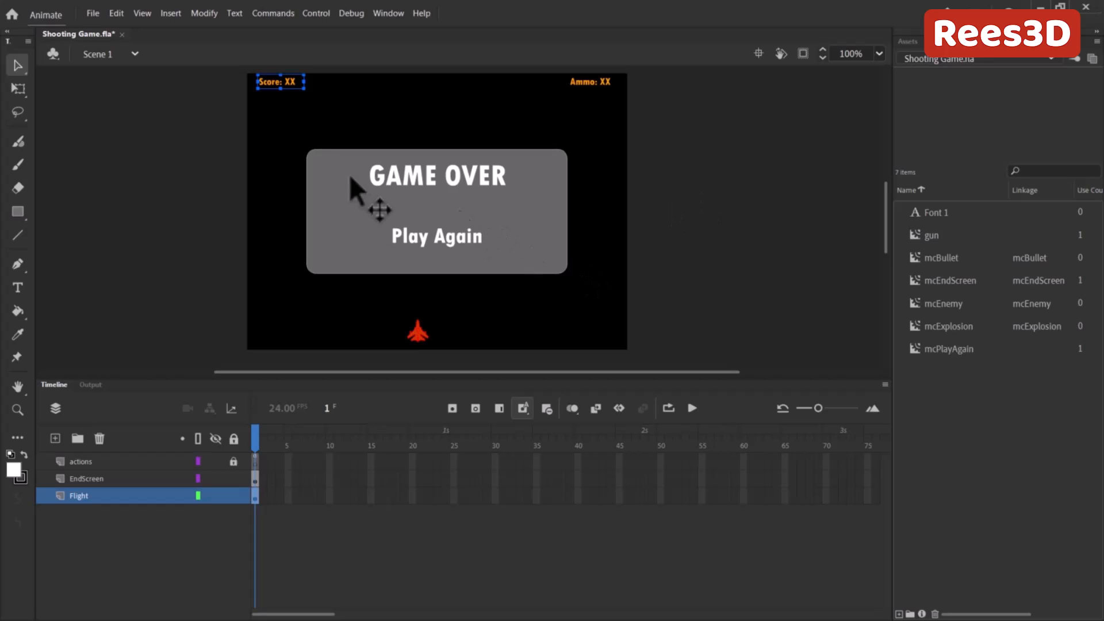
left_click(944, 41)
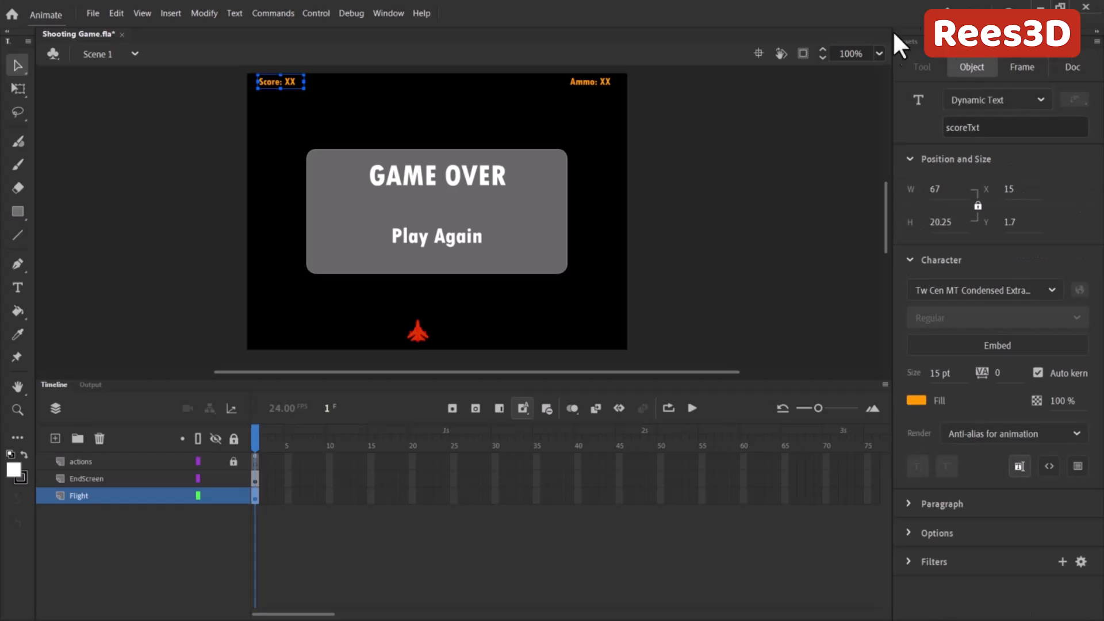
Step: Review the text type choices for the Score field, keeping Dynamic Text, and deselect the stage text
left_click(1005, 100)
left_click(1005, 99)
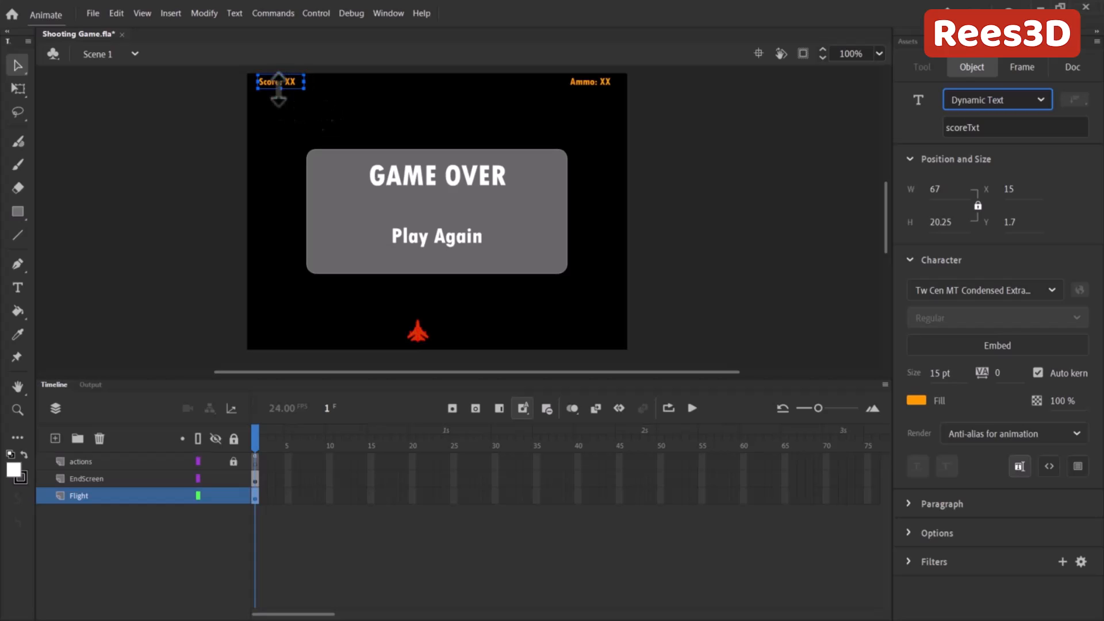
left_click(1014, 110)
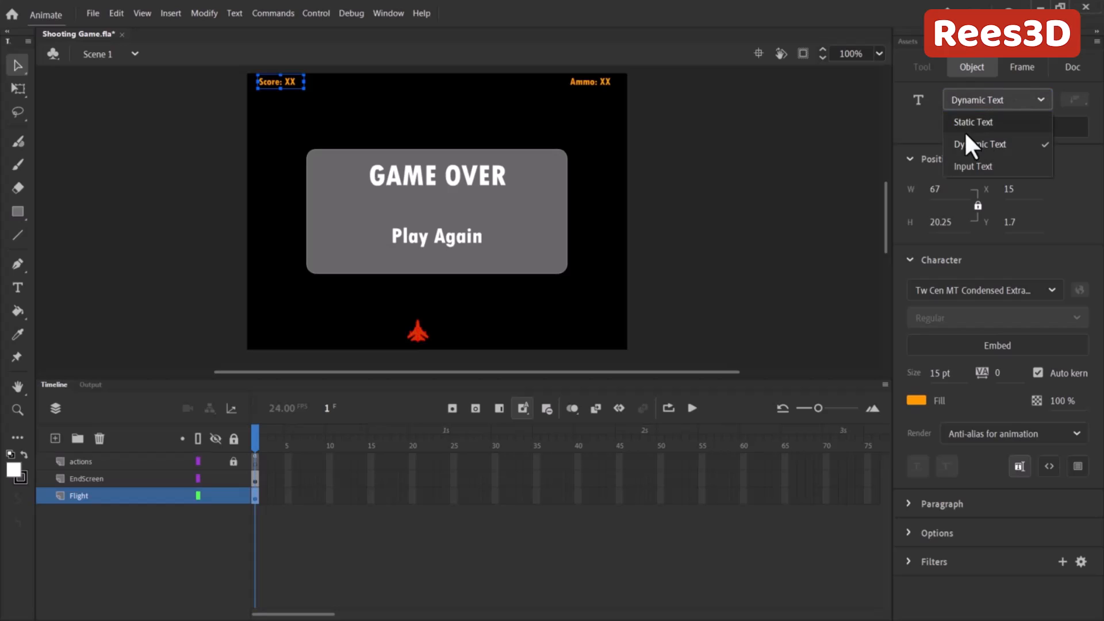
left_click(984, 144)
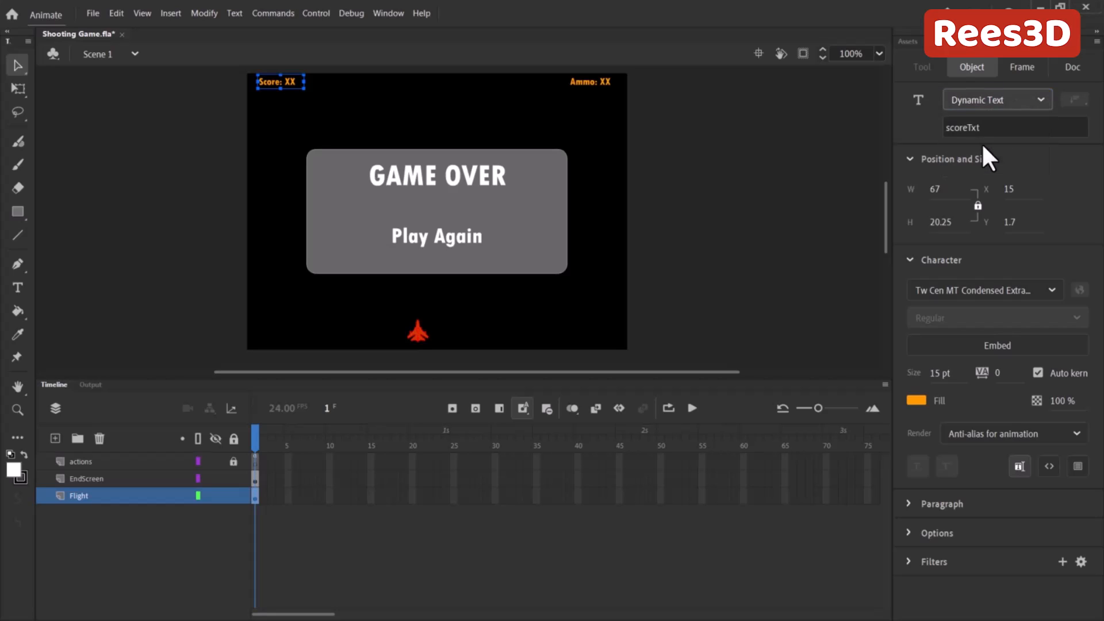
left_click(771, 138)
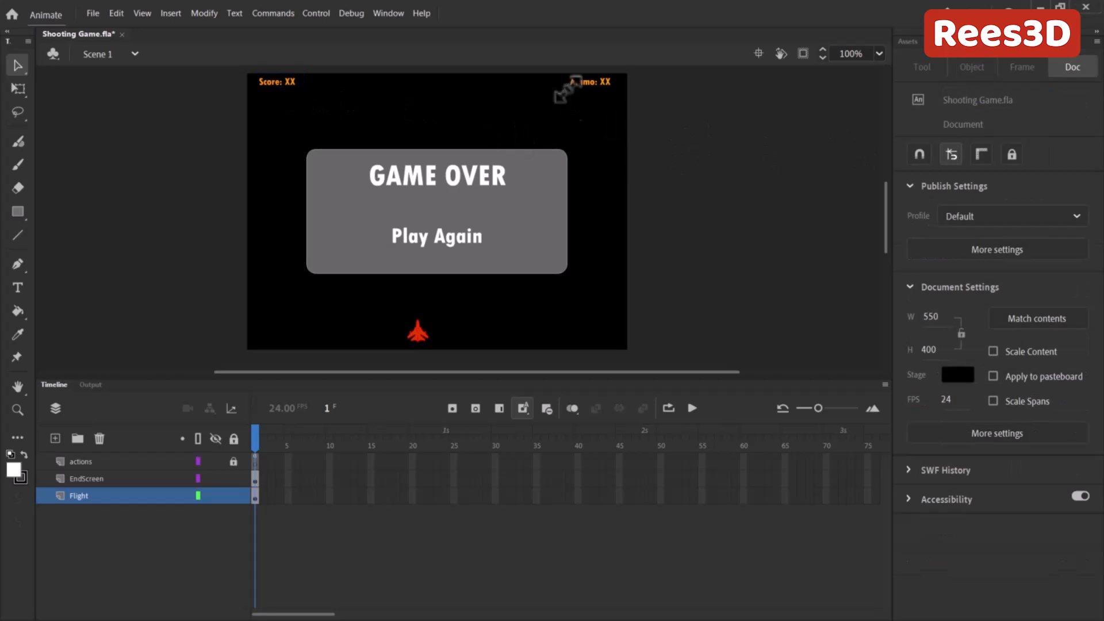
left_click(595, 82)
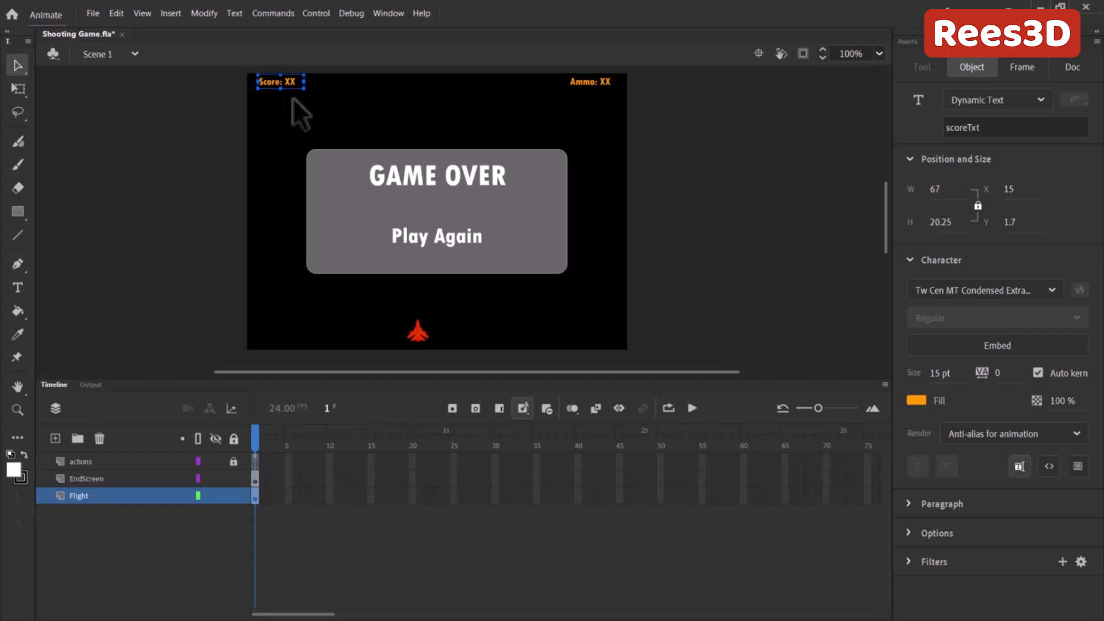
left_click(688, 160)
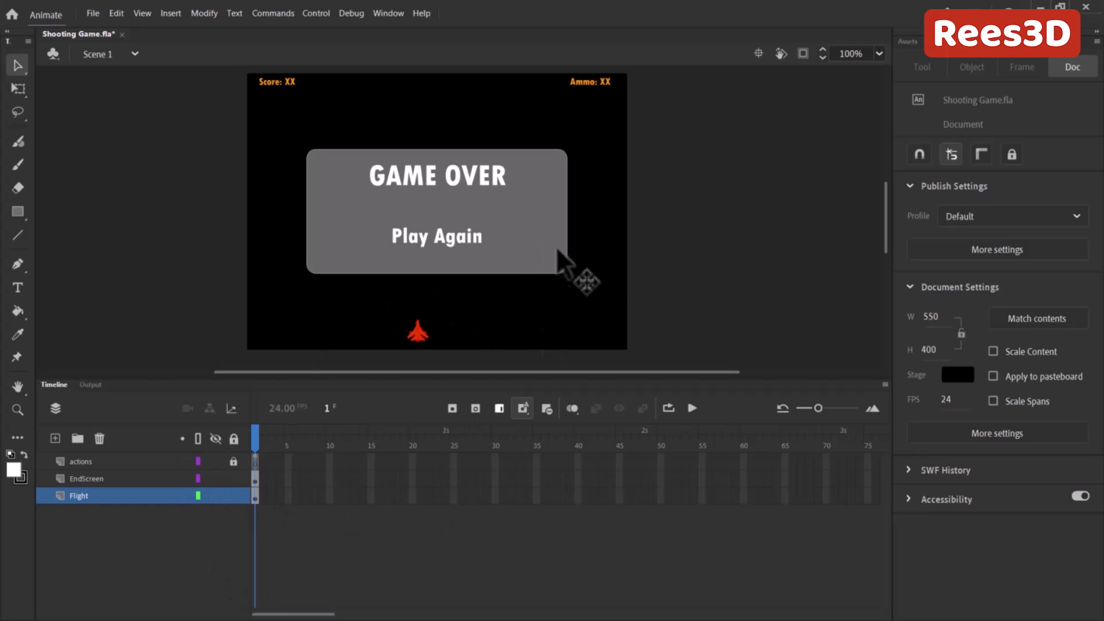
Step: Preview the gun, mcBullet, mcEndScreen, mcEnemy, mcExplosion and mcPlayAgain symbols in the document's library
left_click(1048, 49)
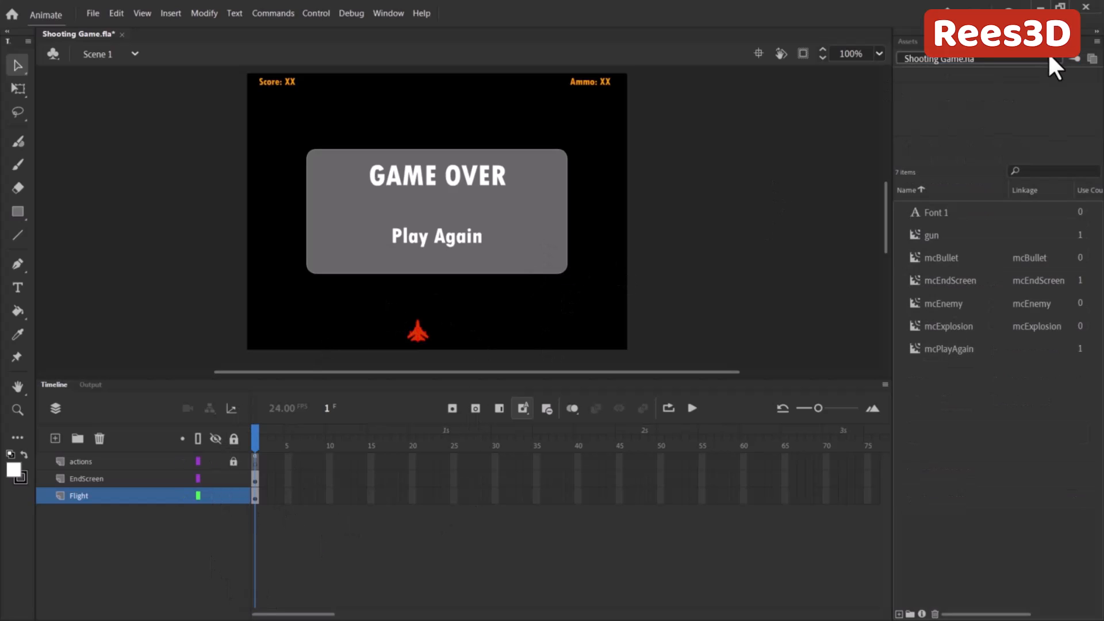
left_click(947, 257)
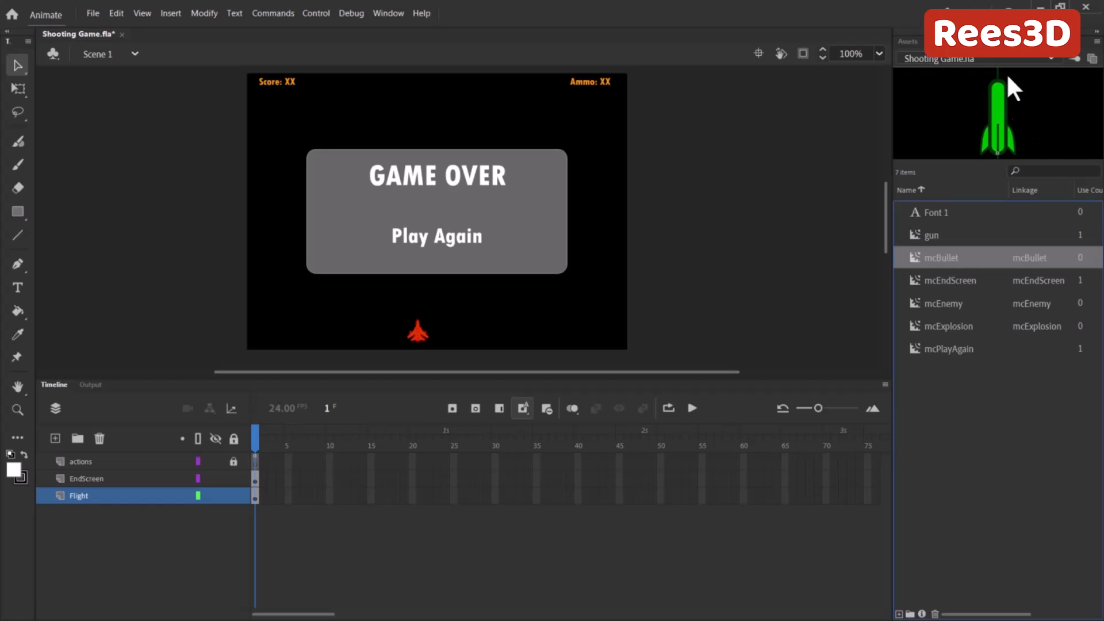
left_click(932, 235)
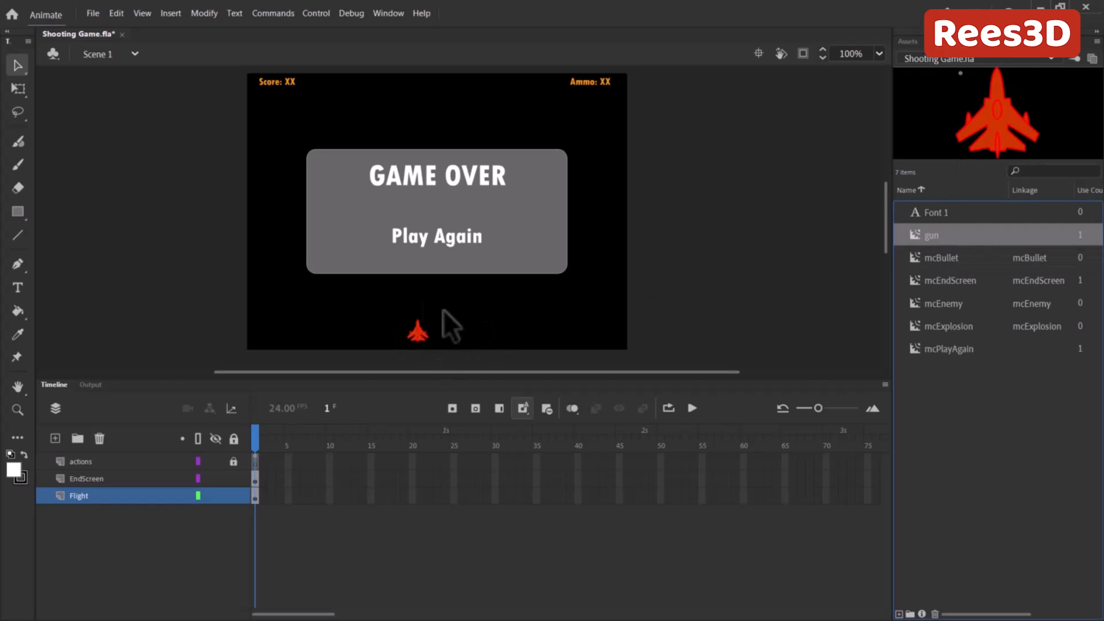
left_click(934, 259)
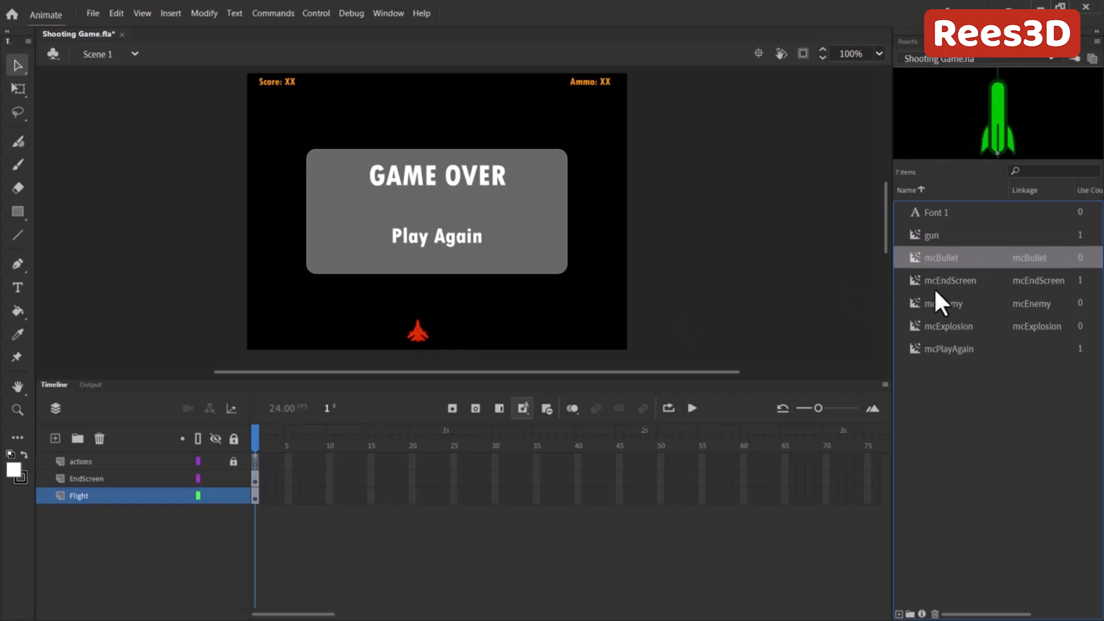
left_click(928, 281)
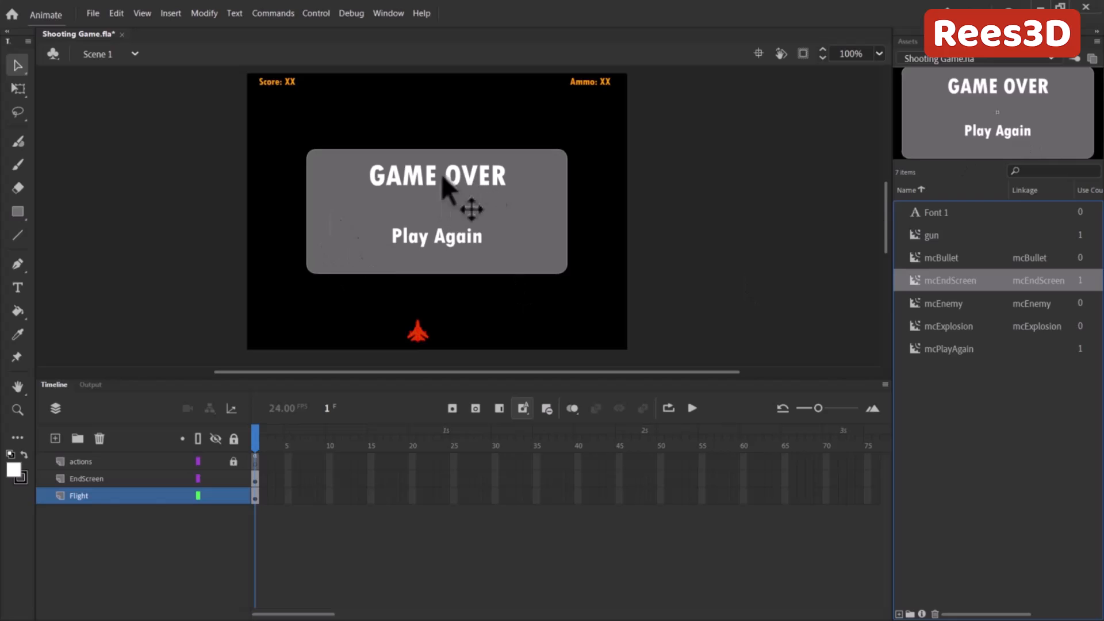
left_click(944, 303)
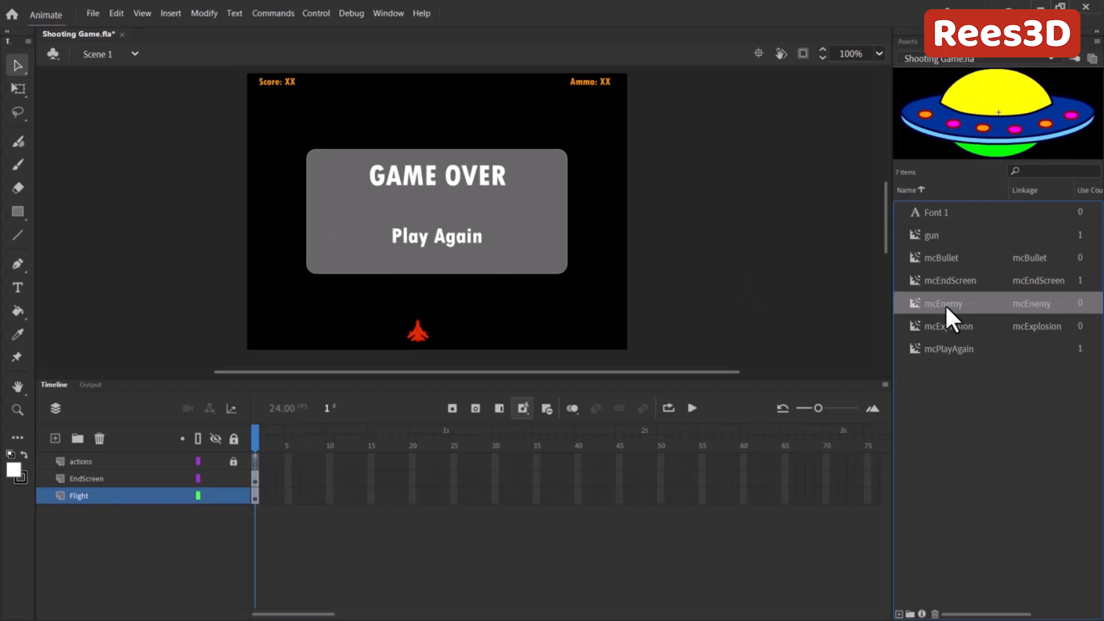
left_click(937, 325)
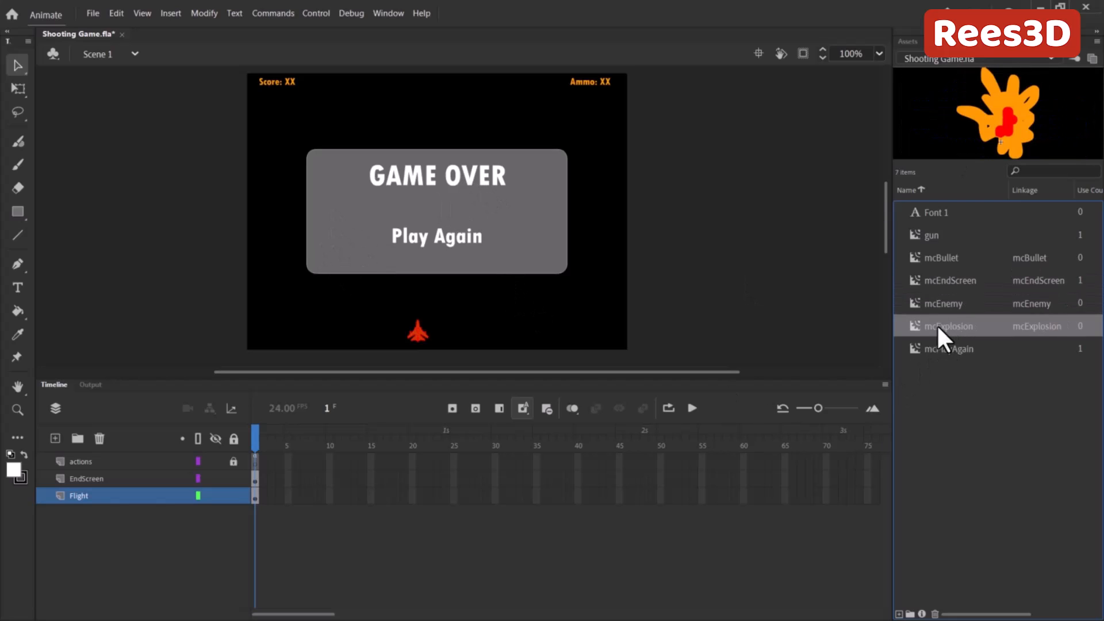
left_click(948, 350)
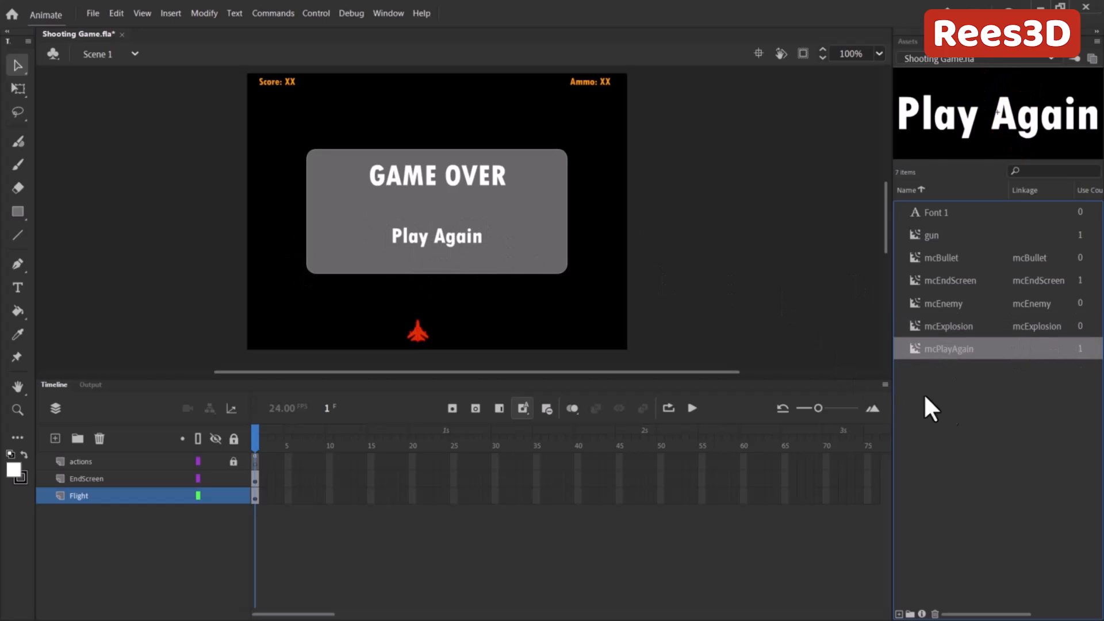
left_click(969, 397)
Step: Preview the mcEndScreen symbol again and open the mcEnemy symbol on its own timeline
left_click(979, 282)
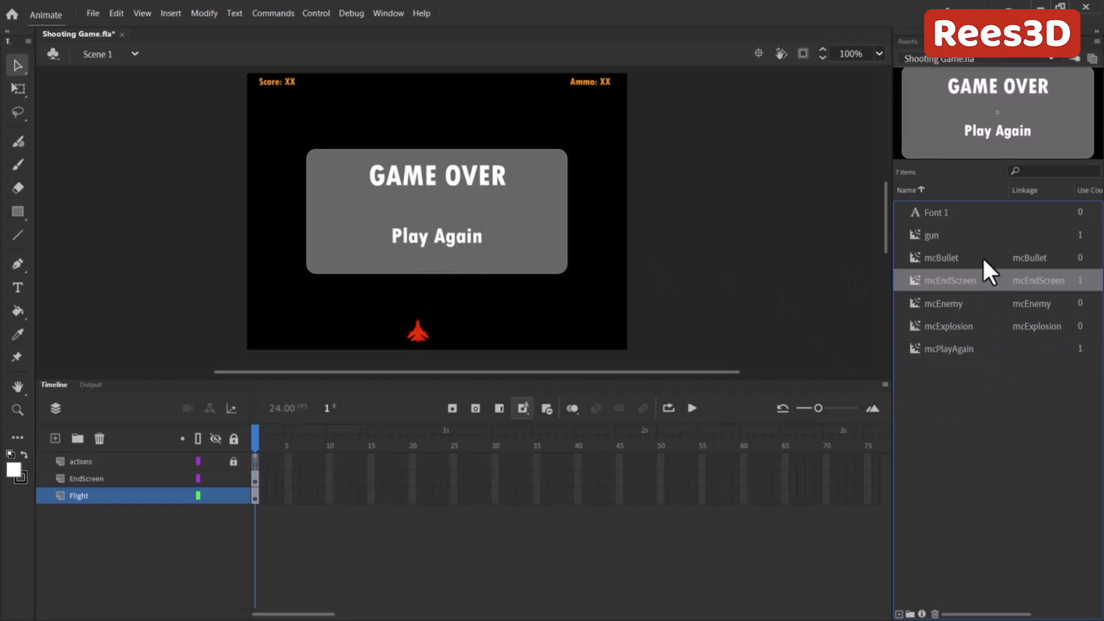
left_click(943, 303)
double_click(914, 307)
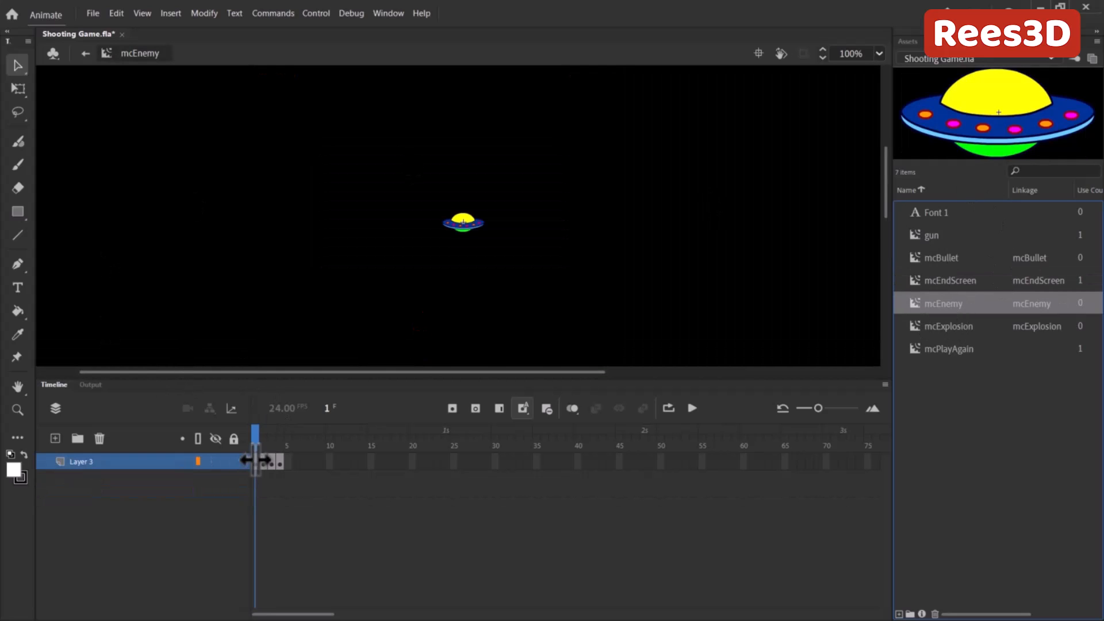
Step: Step through the frames of the mcEnemy symbol to examine its different enemy ships, and return to frame 1
mouse_move(262, 440)
left_mouse_down()
mouse_move(275, 439)
mouse_move(256, 438)
left_mouse_up()
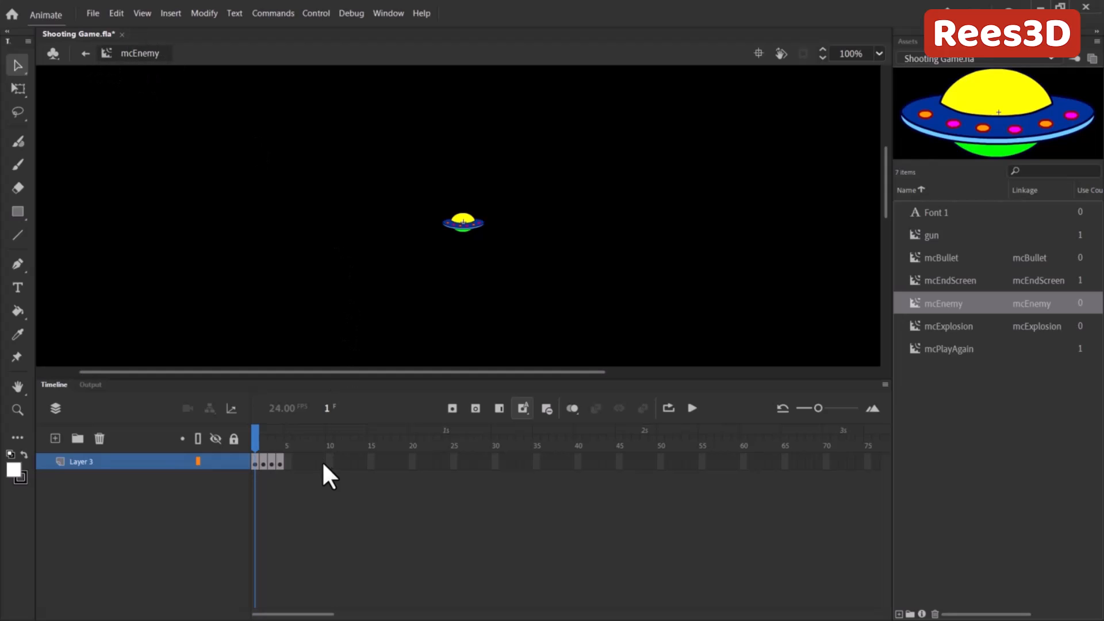
left_click_drag(264, 452, 205, 453)
left_click(264, 457)
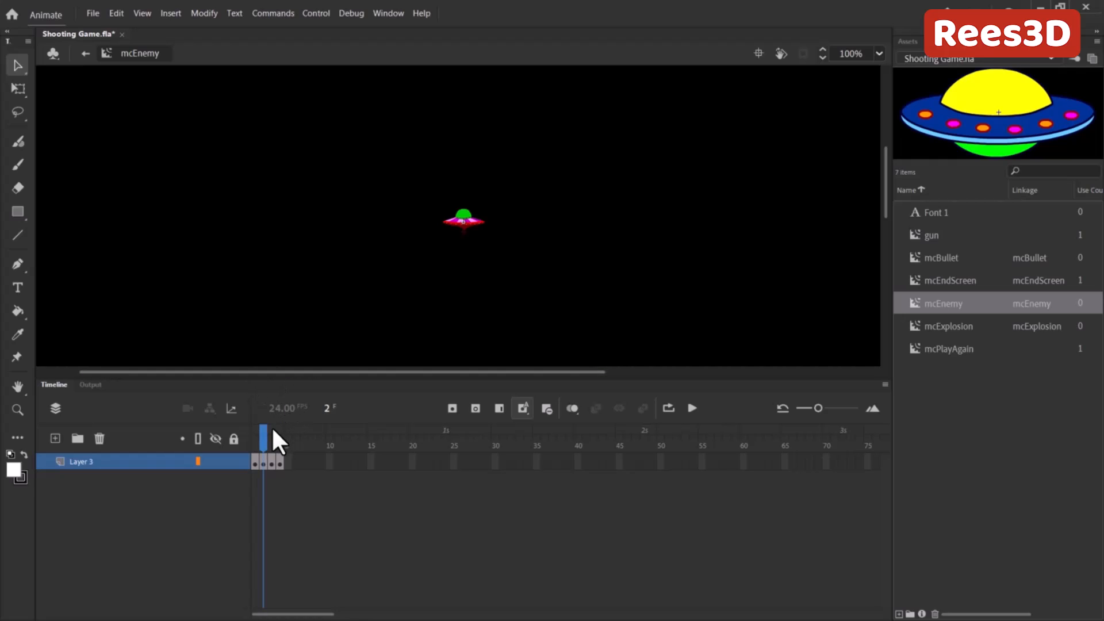
left_click(254, 431)
left_click(264, 441)
left_click(269, 440)
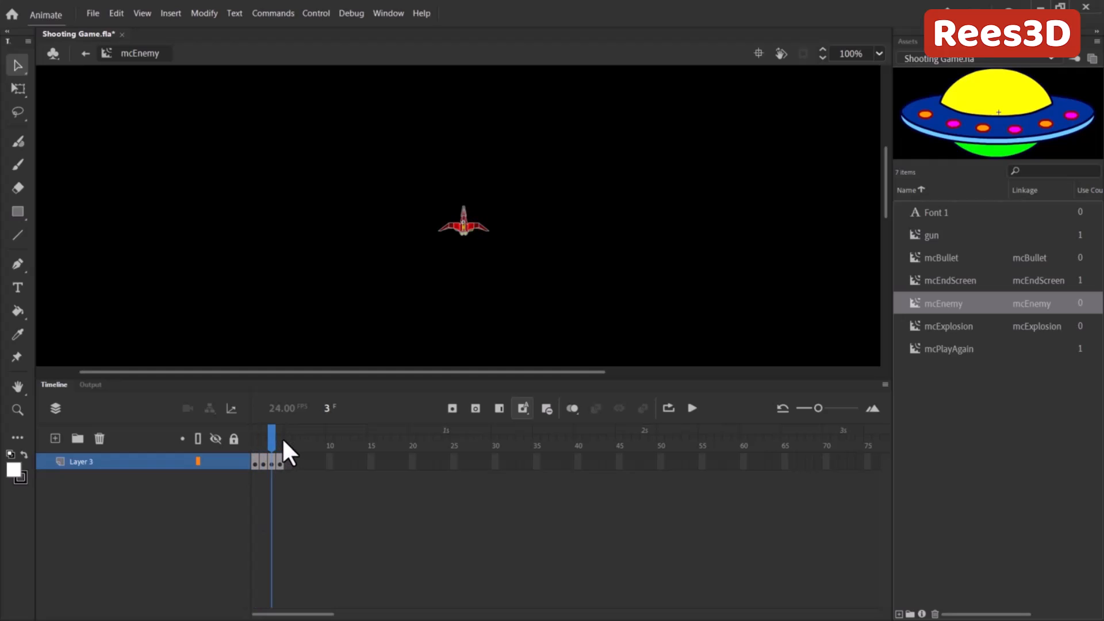
left_click_drag(272, 446, 238, 440)
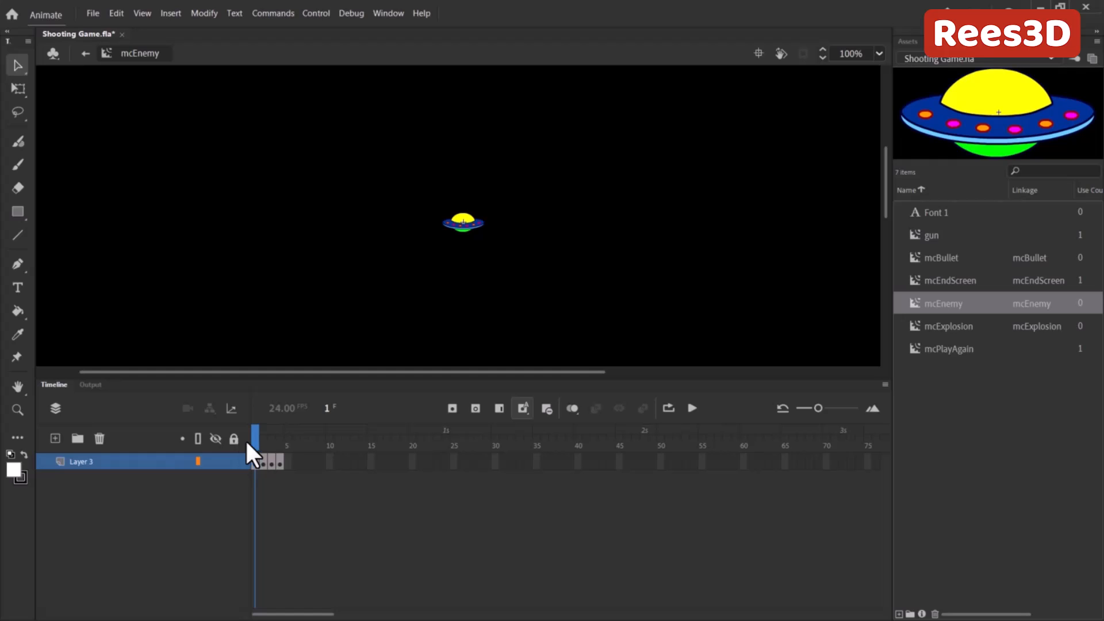
Step: Open the mcExplosion symbol, scrub through its explosion animation, and return to Scene 1
left_click(943, 328)
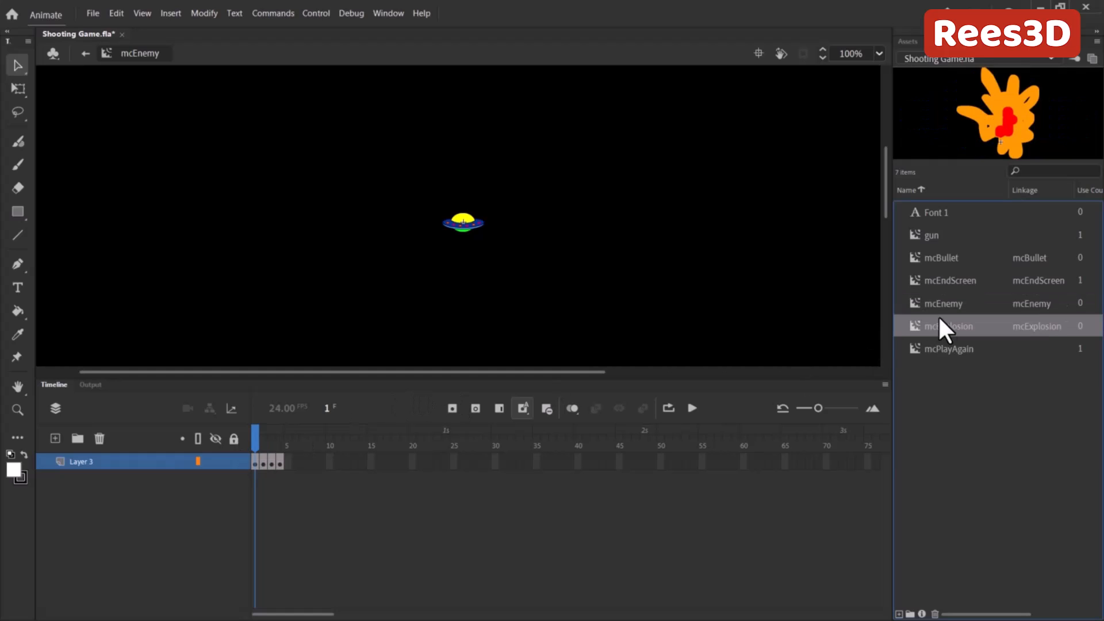
double_click(920, 323)
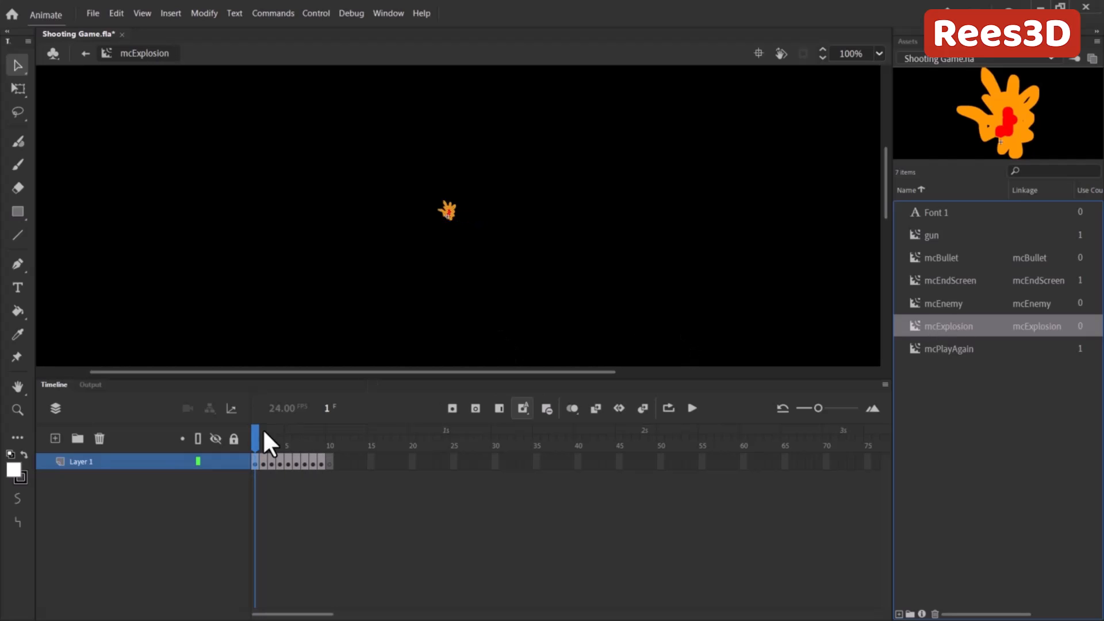
left_click_drag(257, 443, 319, 440)
double_click(406, 319)
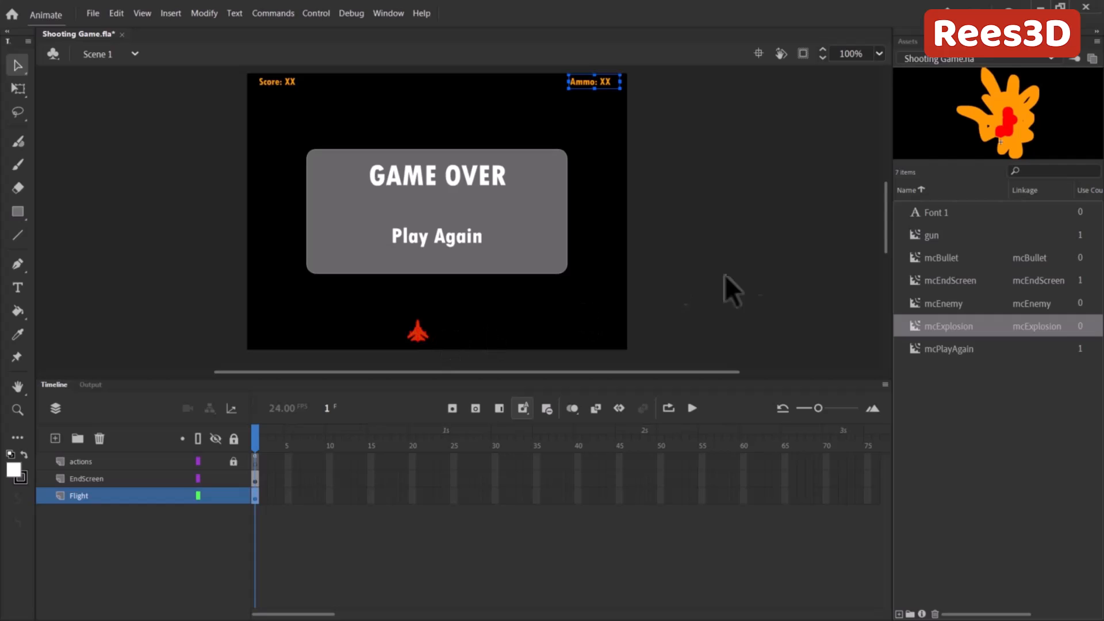
Step: Place an mcBullet instance on the stage just above the red ship and enlarge it with Free Transform
left_click(920, 258)
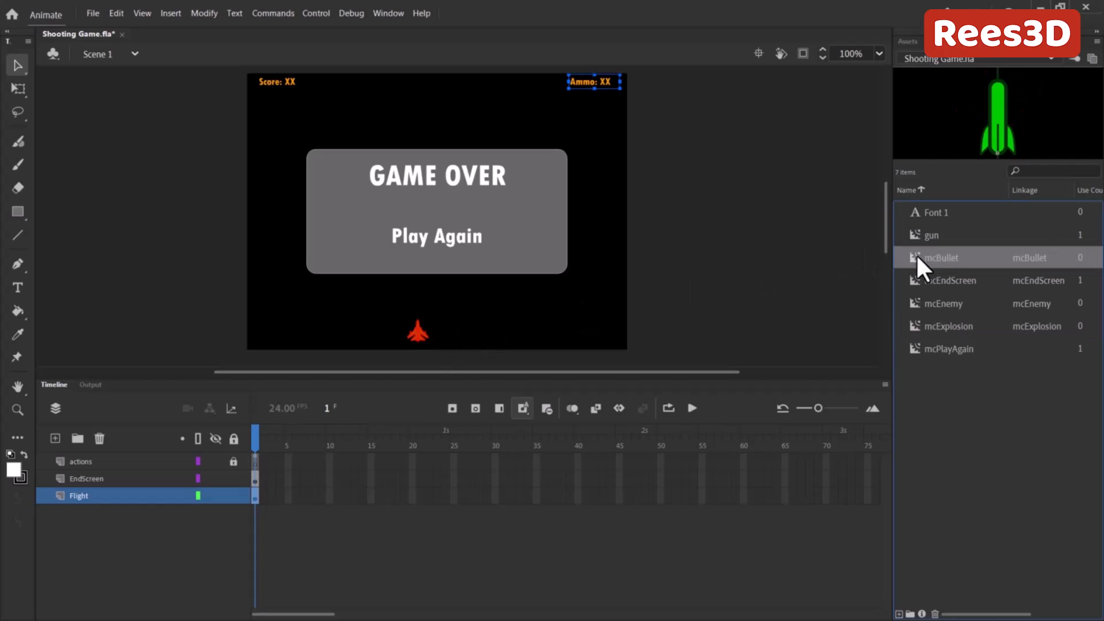
left_click_drag(916, 254, 573, 223)
left_click_drag(917, 257, 425, 313)
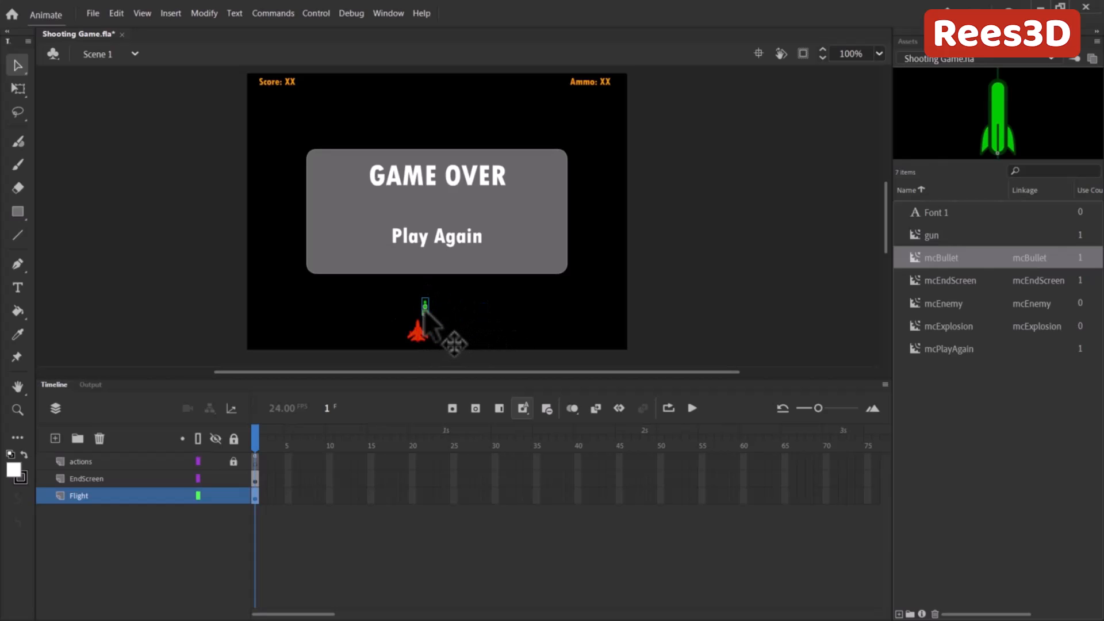
left_click(18, 88)
left_click_drag(433, 292, 460, 236)
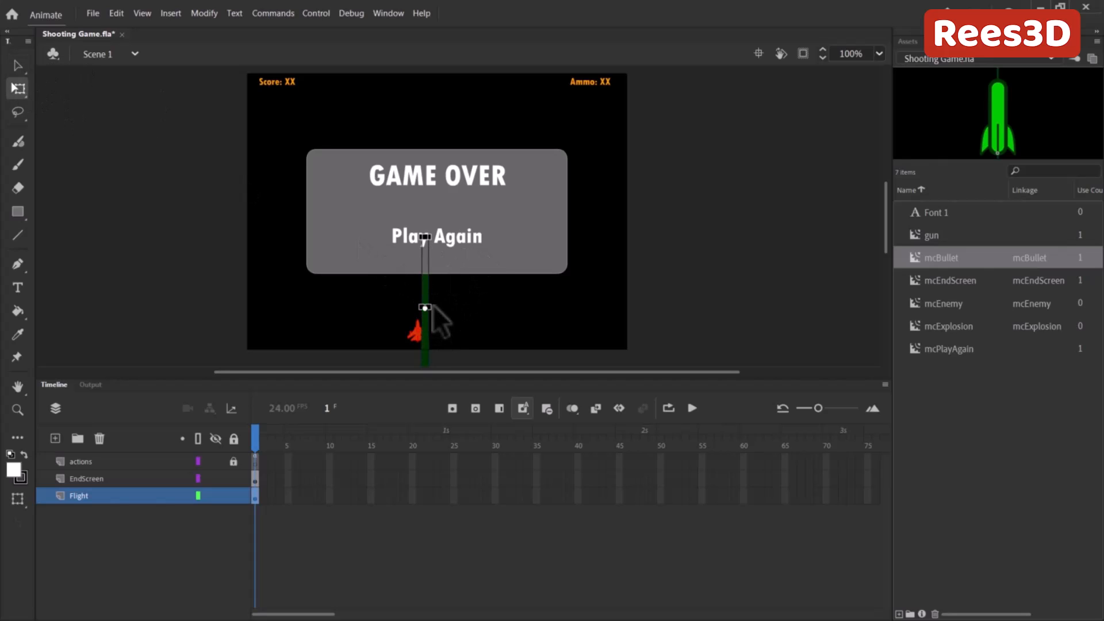
left_click_drag(434, 299, 464, 308)
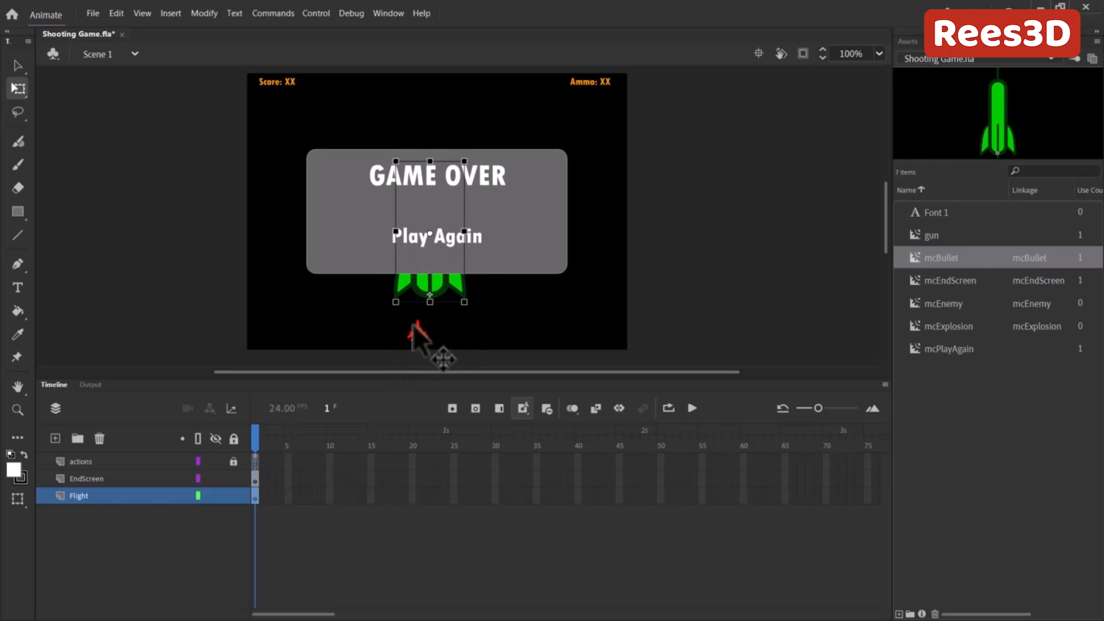
Step: Undo the bullet's last transformations and delete the bullet instance from the stage
key("ctrl+z")
key("ctrl+z")
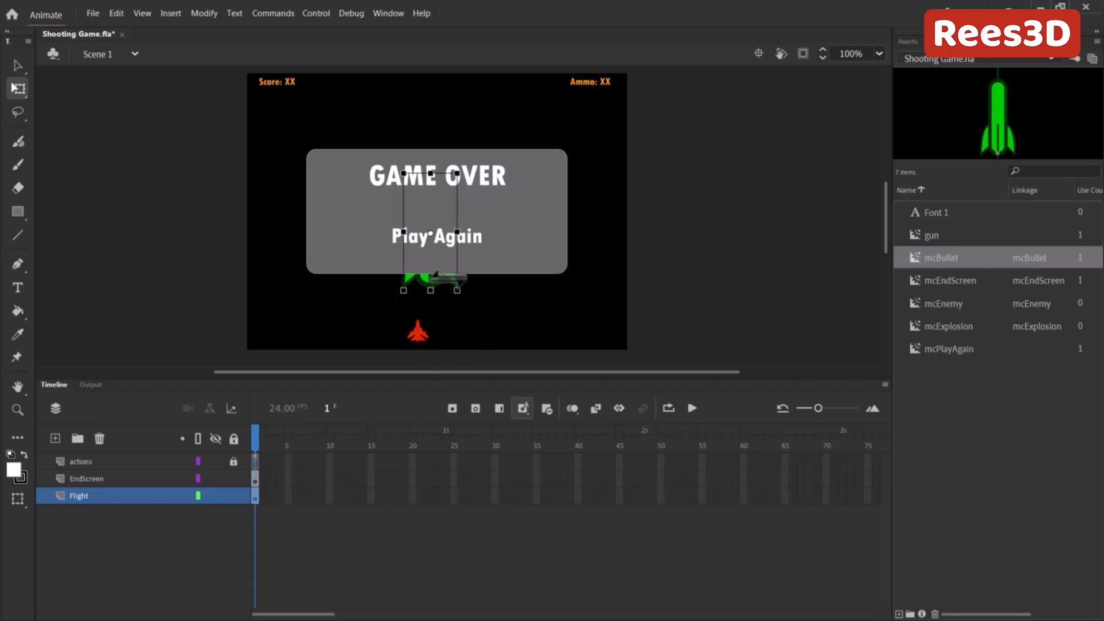
key("Delete")
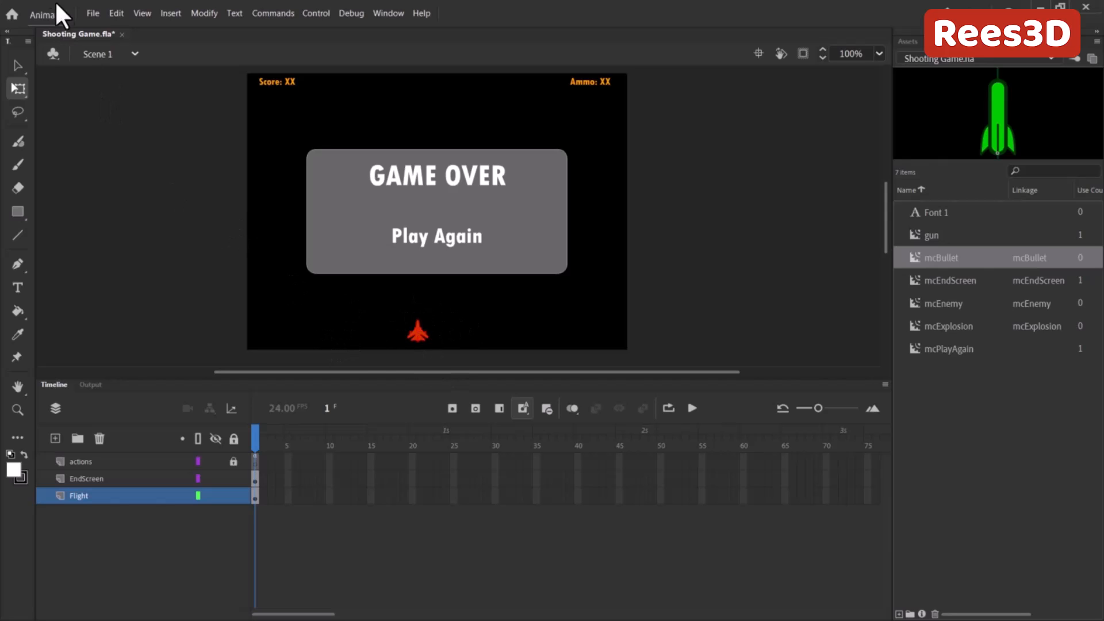
Step: Check the finished game's document settings for stage width, height and frame rate
left_click(92, 13)
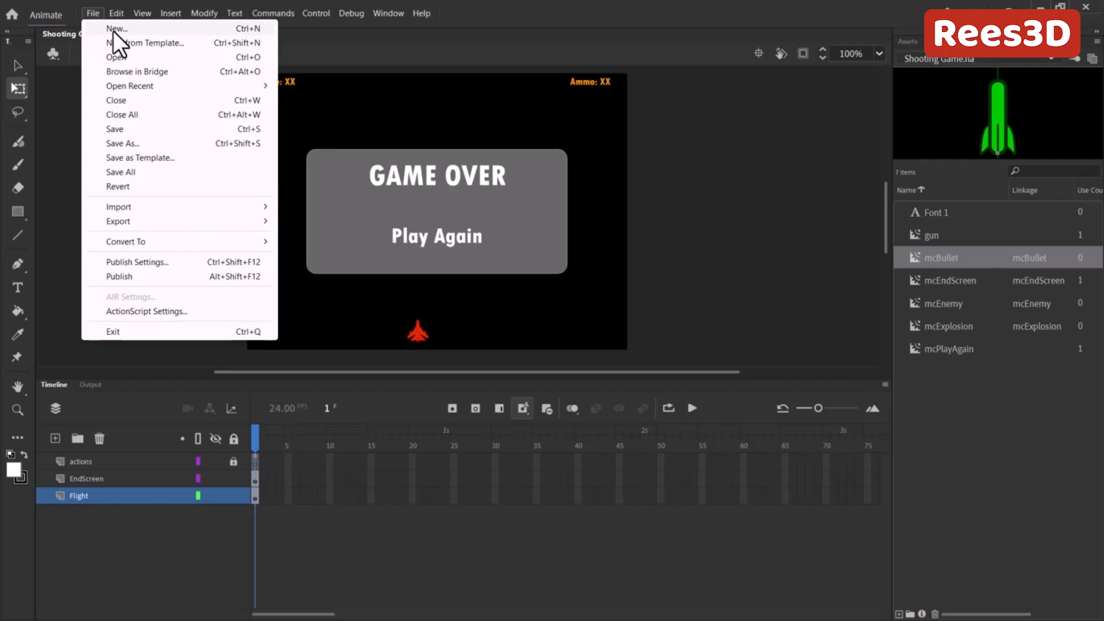
left_click(716, 213)
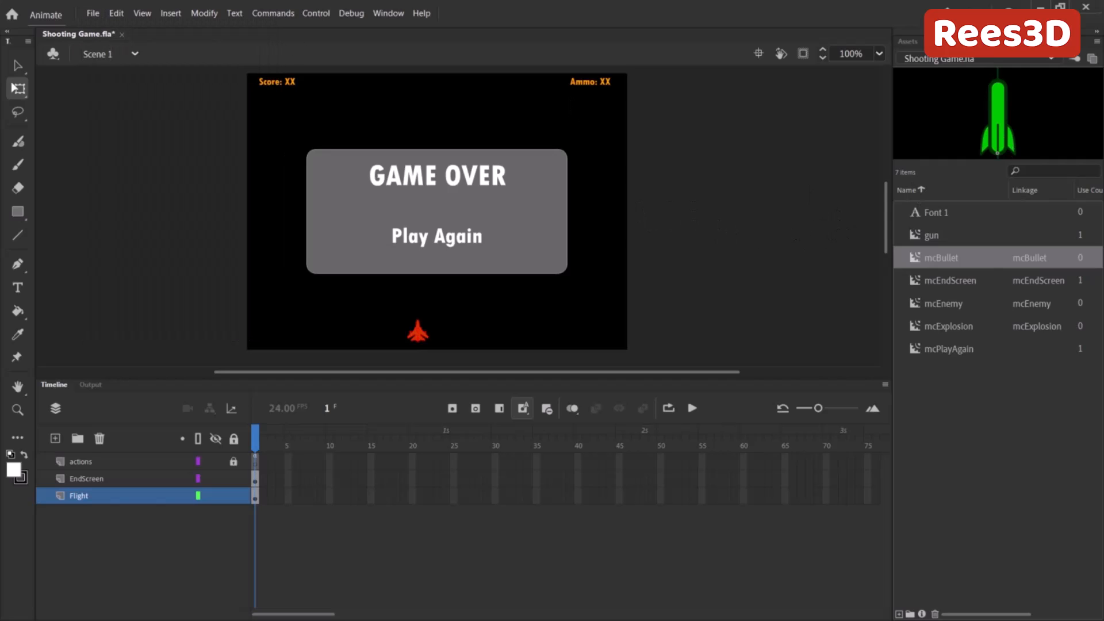
left_click(943, 46)
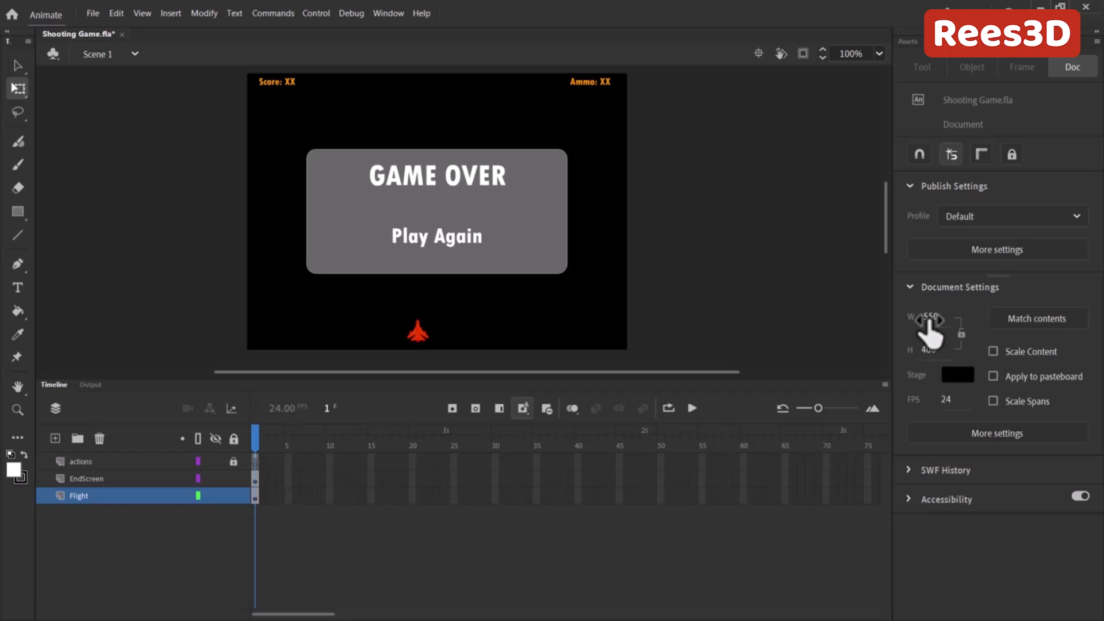
key("ctrl+s")
left_click(117, 13)
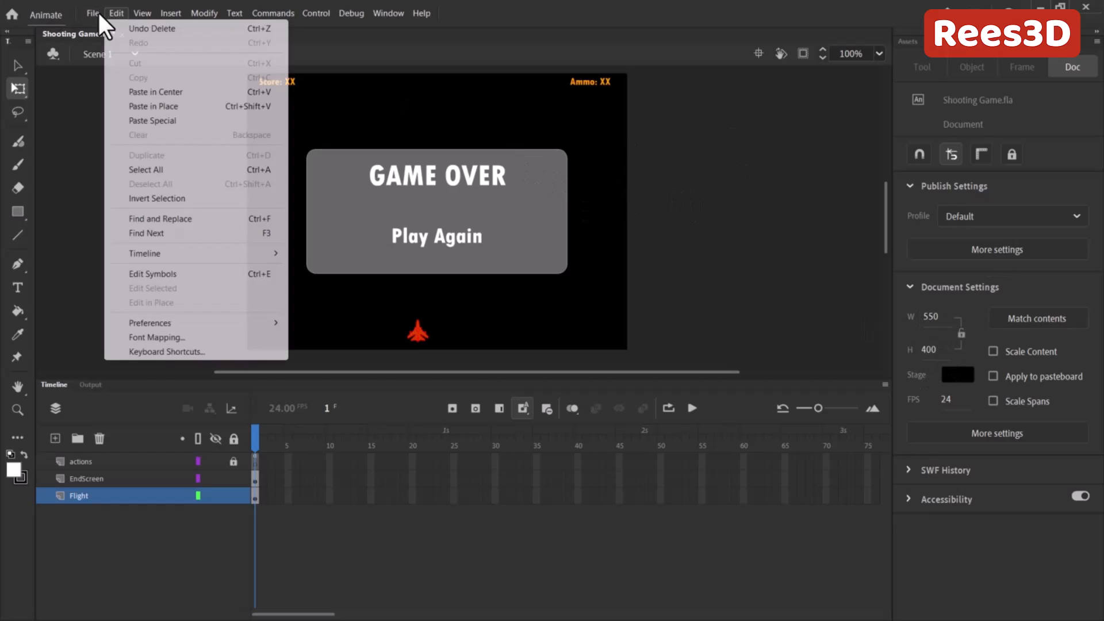
left_click(95, 14)
left_click(93, 13)
left_click(454, 182)
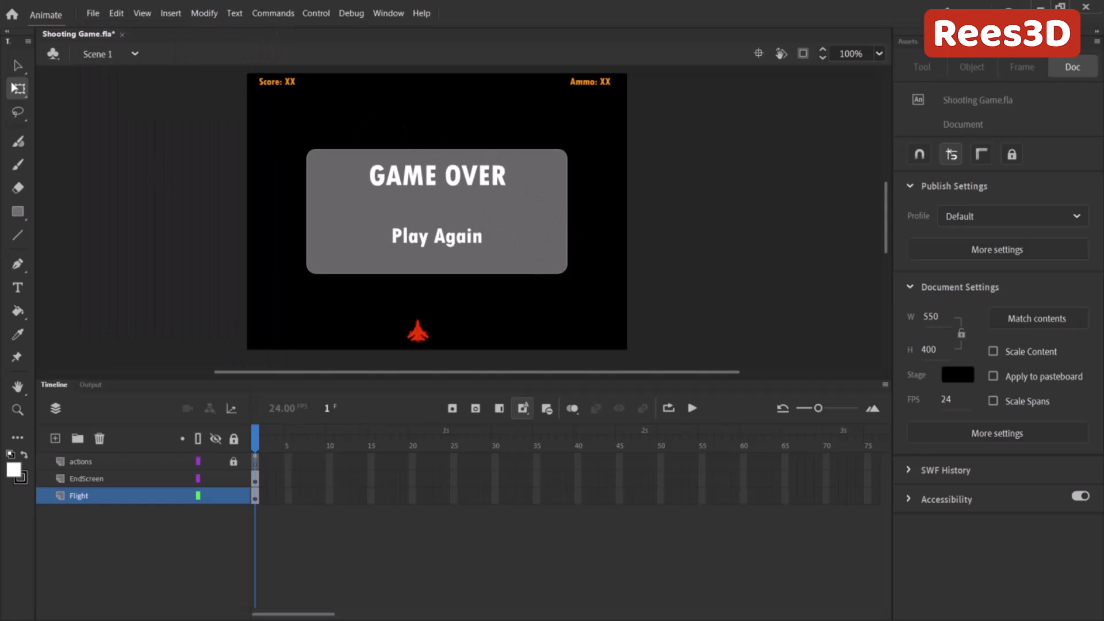
Step: Create a new document from the Standard character animation preset, sized 550 x 400 pixels at 24 fps
key("ctrl+n")
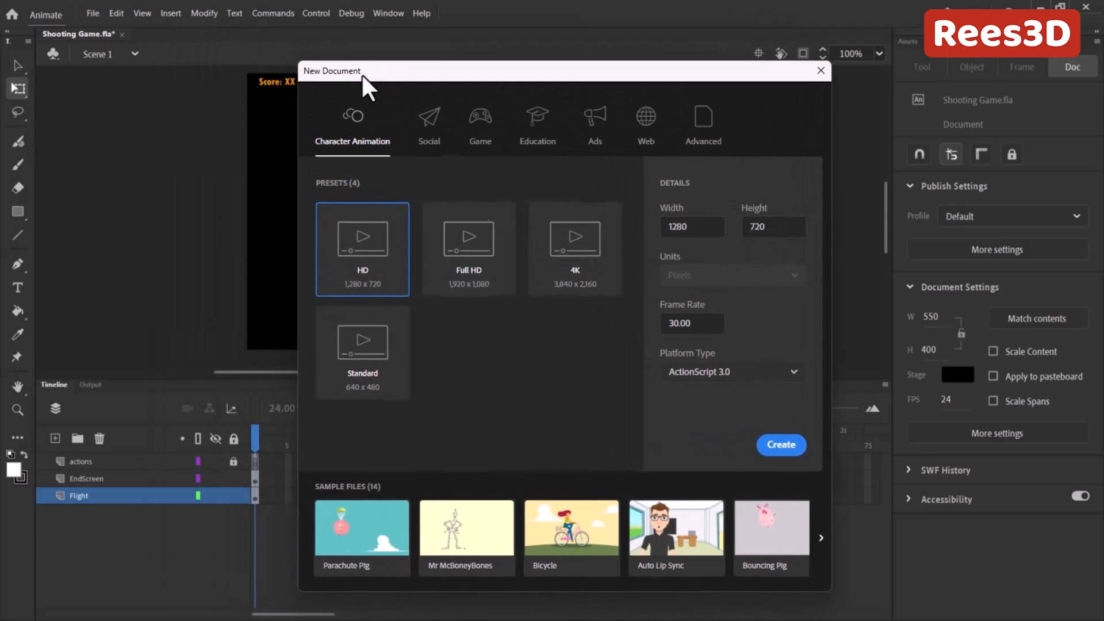
left_click(364, 357)
double_click(688, 226)
type("550")
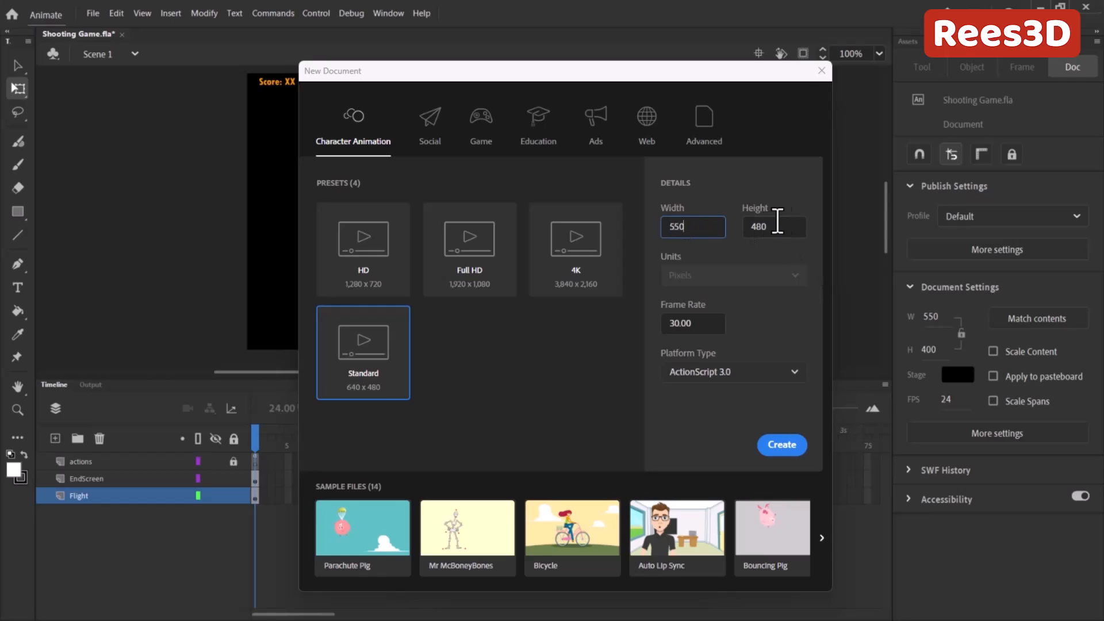
left_click(786, 226)
key("BackSpace")
key("BackSpace")
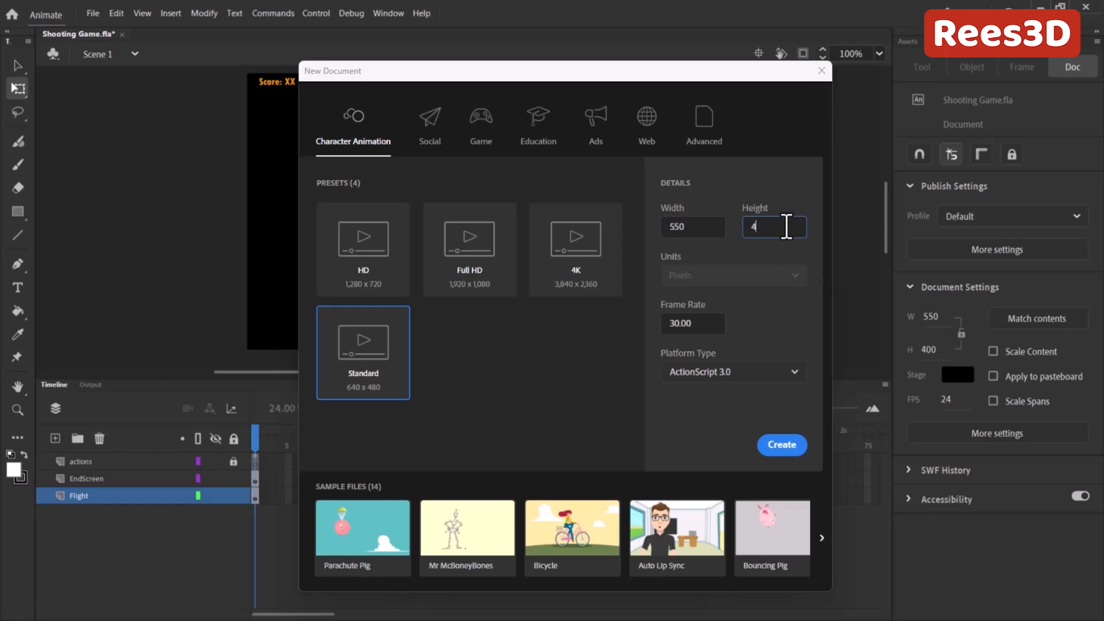
type("00")
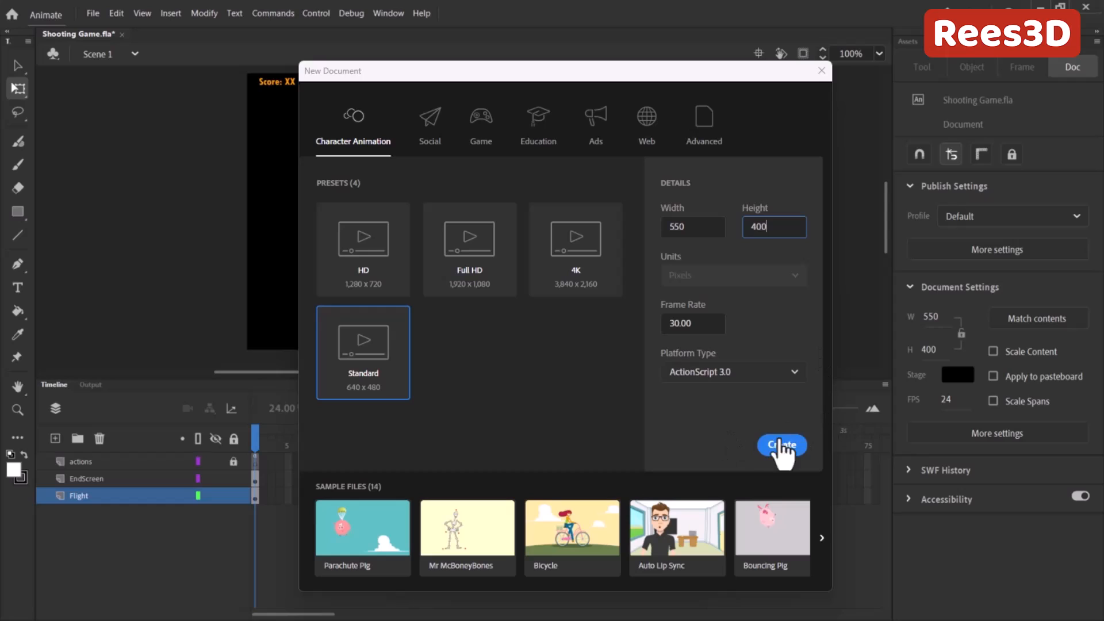
double_click(695, 322)
type("24")
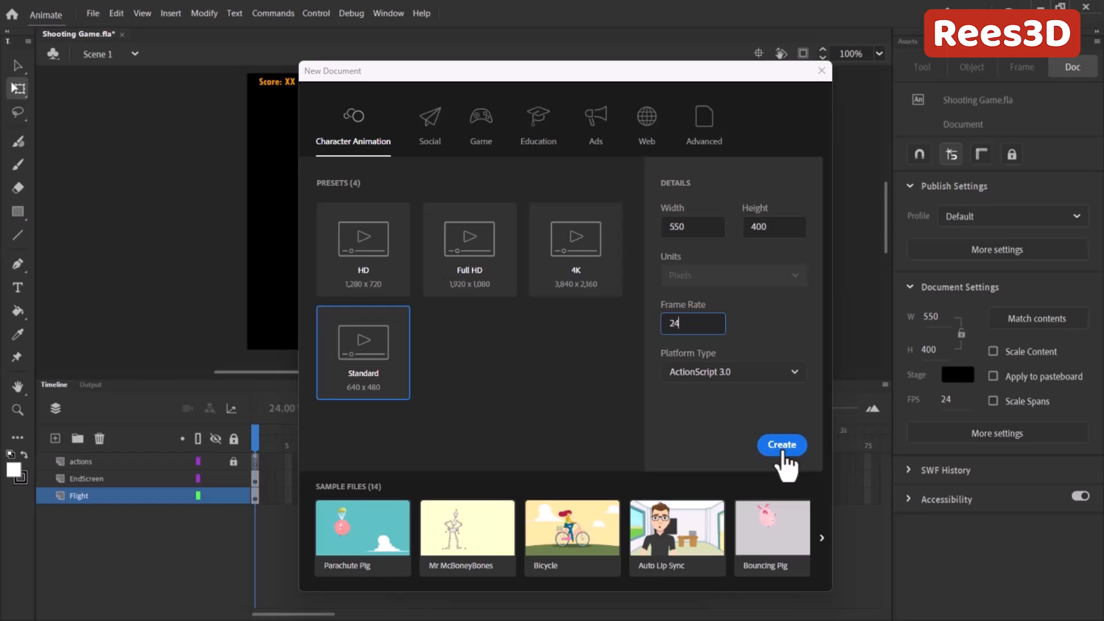
left_click(783, 451)
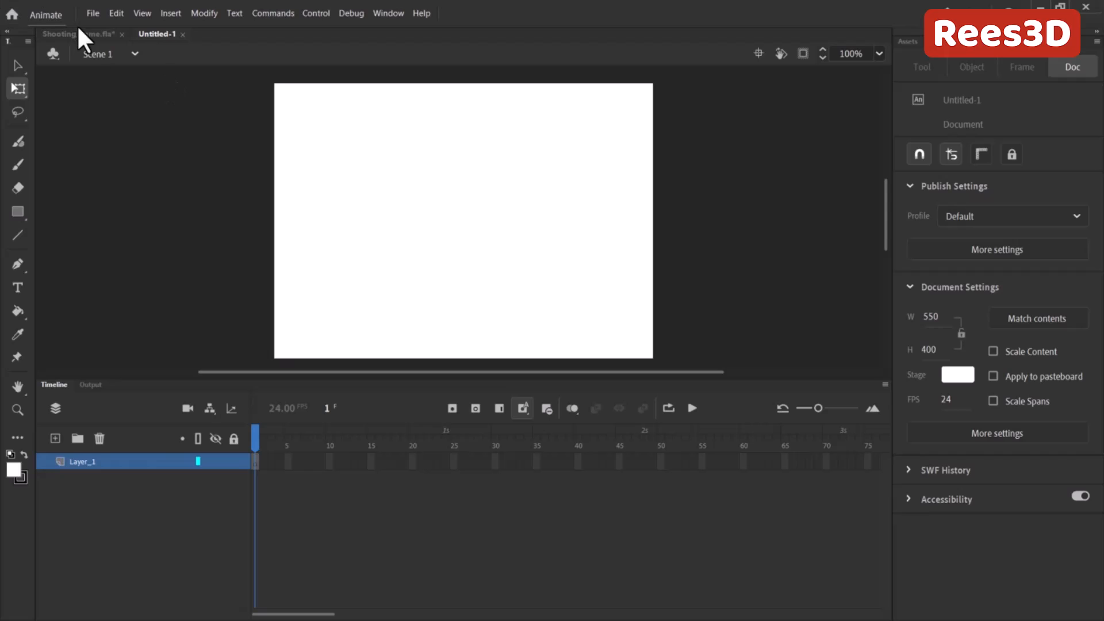
Step: Start saving the new document and create and open a ShootingGame folder inside Documents
left_click(93, 12)
left_click(130, 128)
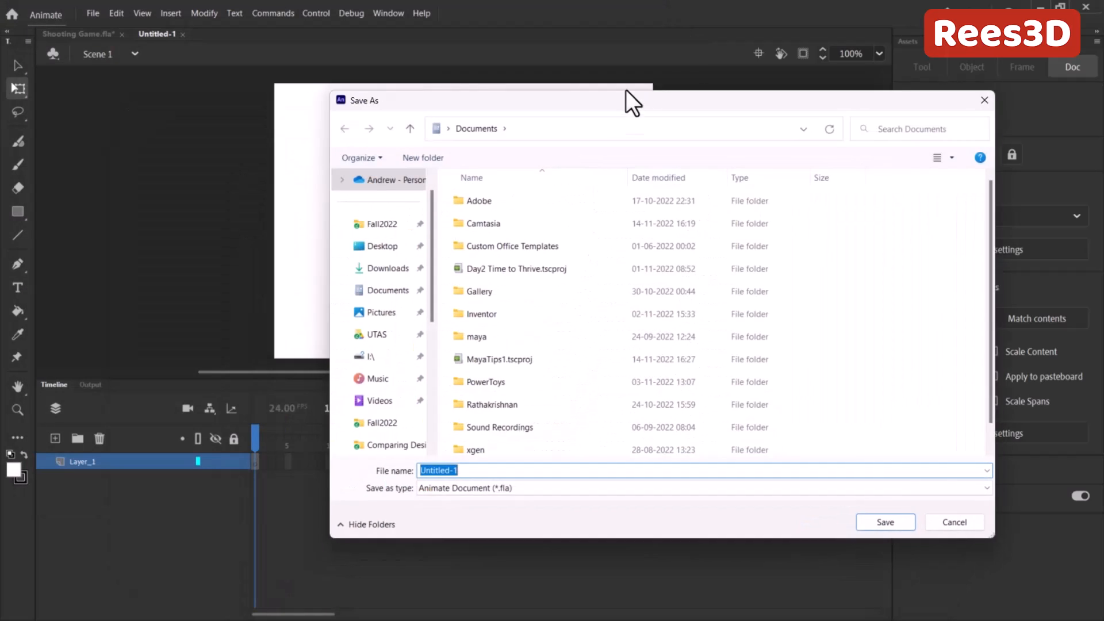
left_click(444, 129)
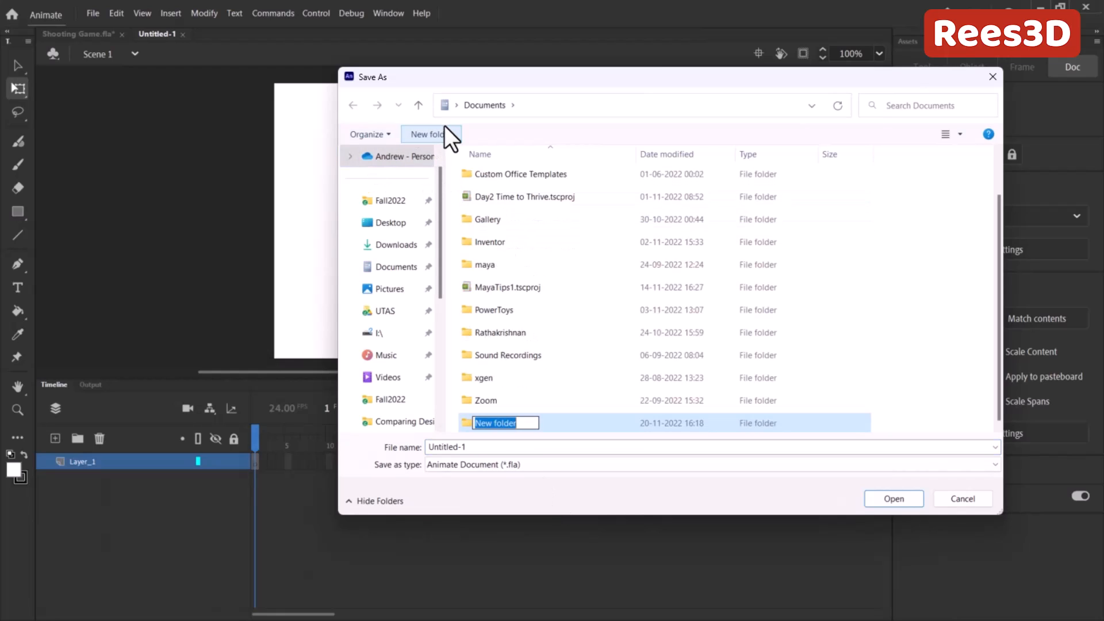
type("ShootingGF")
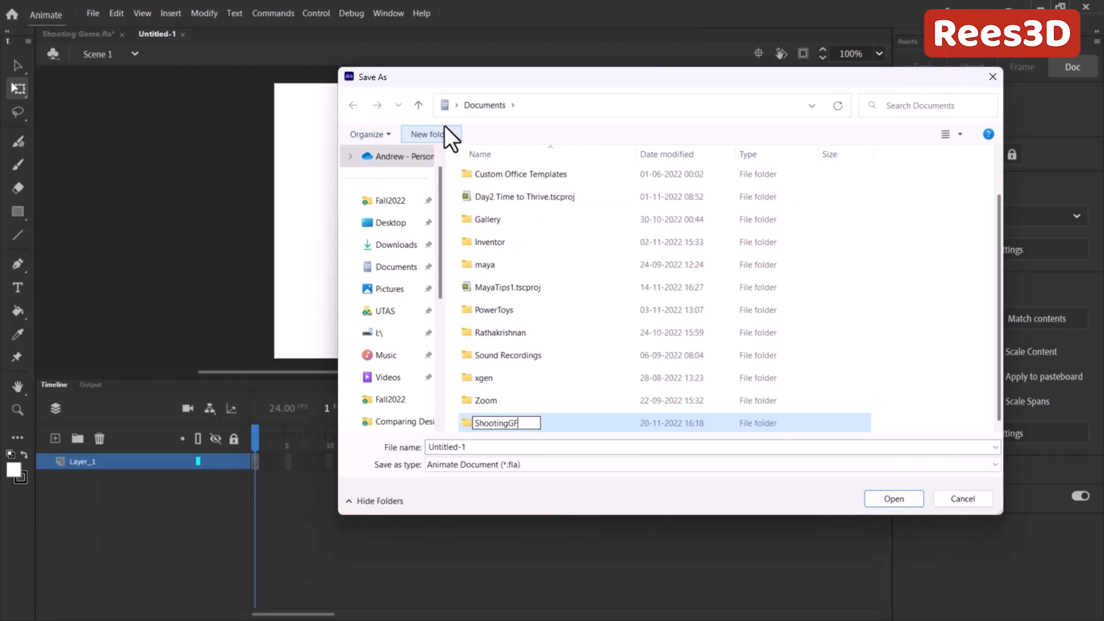
key("BackSpace")
type("ame")
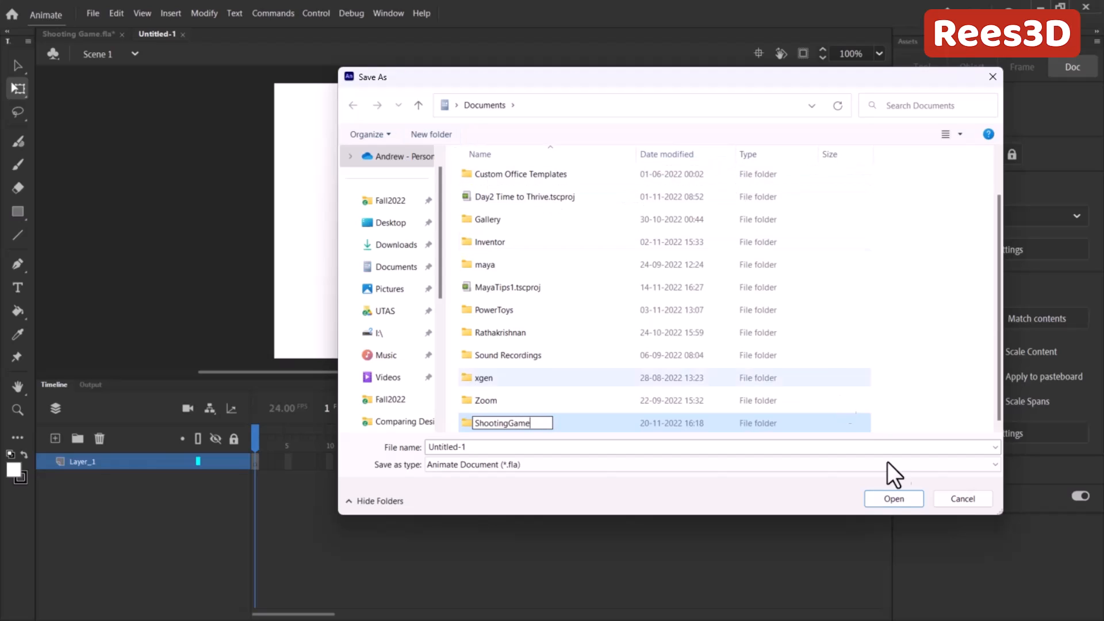
left_click(828, 445)
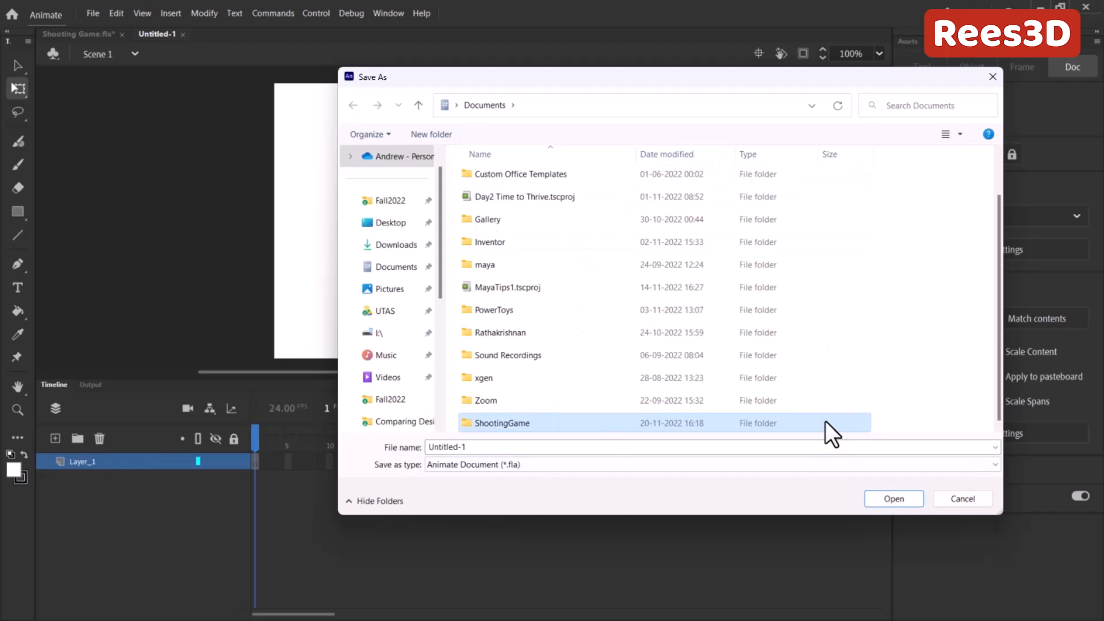
double_click(825, 422)
Step: Name the file Shooting Game and save it as an Animate document in the ShootingGame folder
left_click(577, 447)
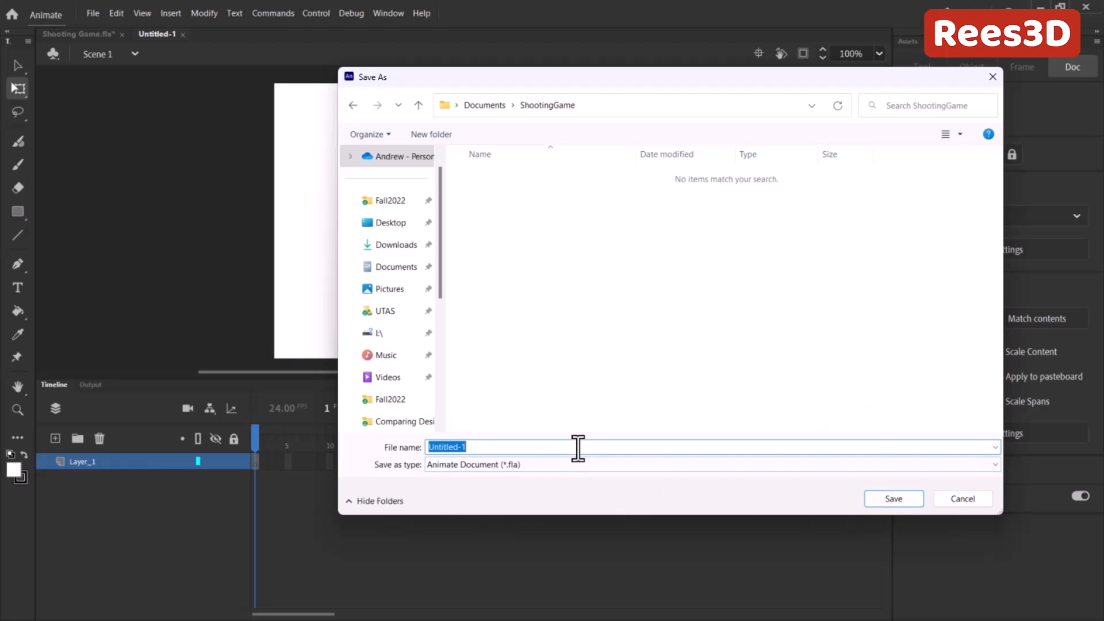
type("Shooting Ga")
key("BackSpace")
key("BackSpace")
type("GAme")
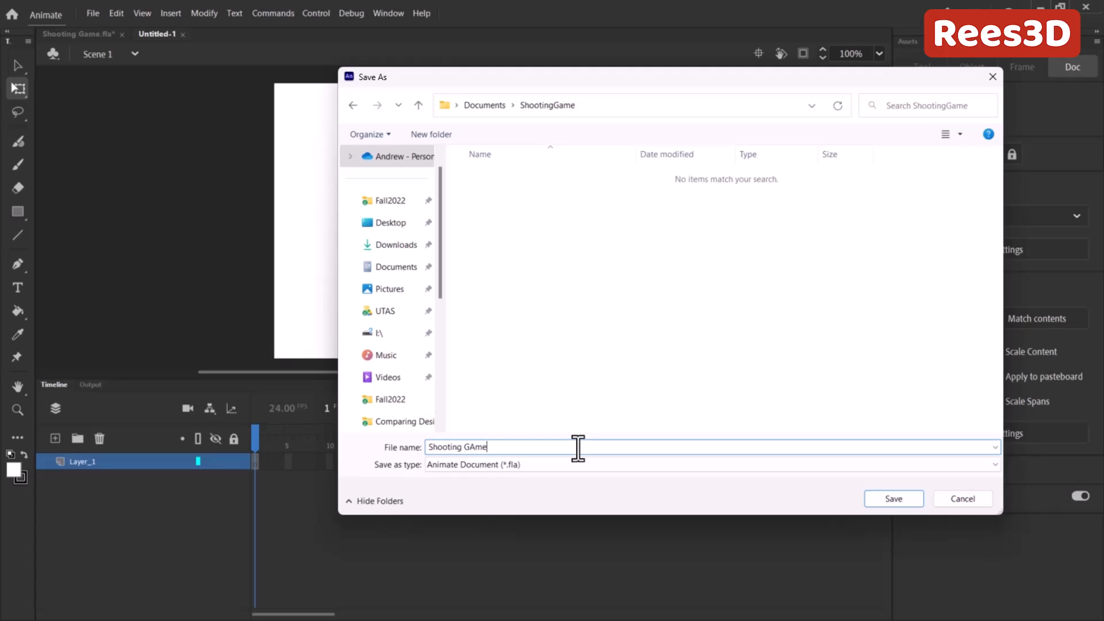
key("BackSpace")
key("BackSpace")
key("BackSpace")
type("ame")
left_click(890, 498)
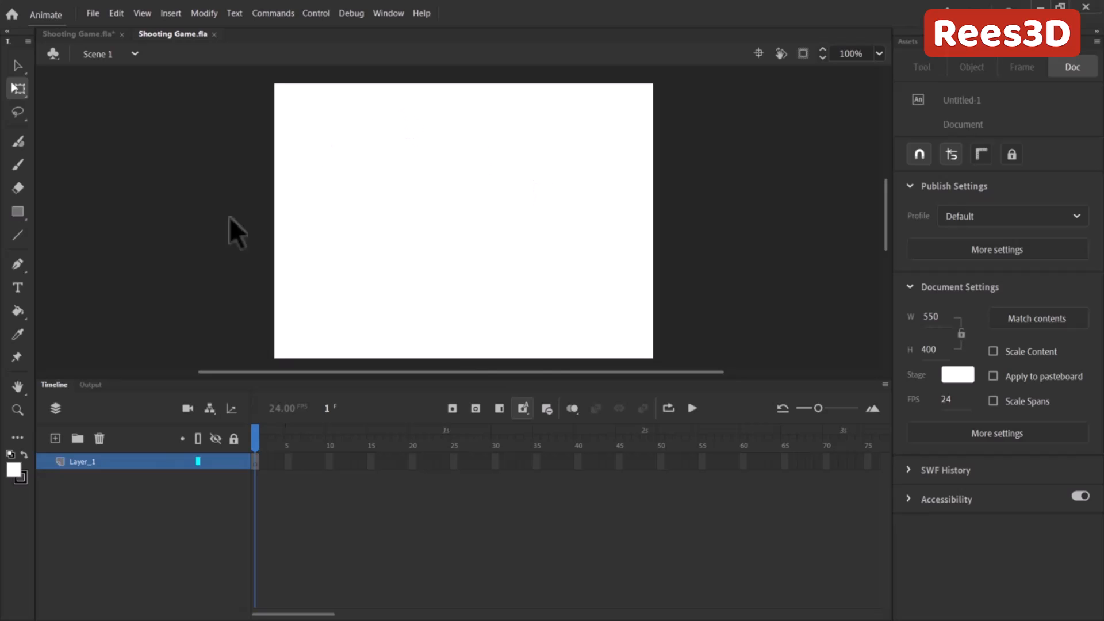
Step: Reduce the timeline's height to give the stage more room
left_click_drag(145, 381, 144, 450)
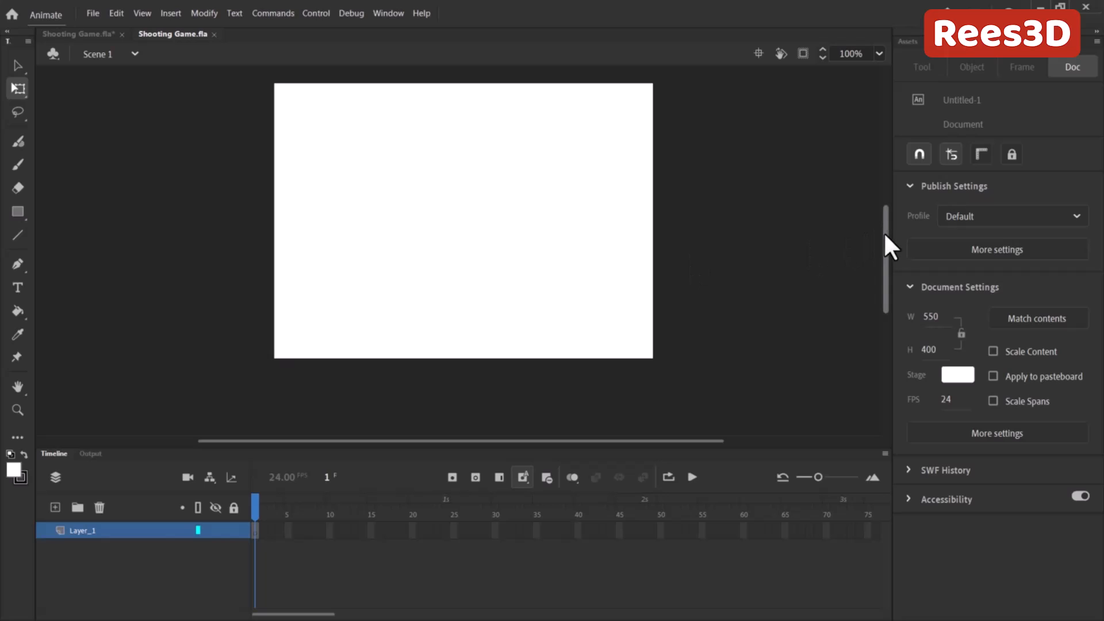
scroll(883, 230, "up", 2)
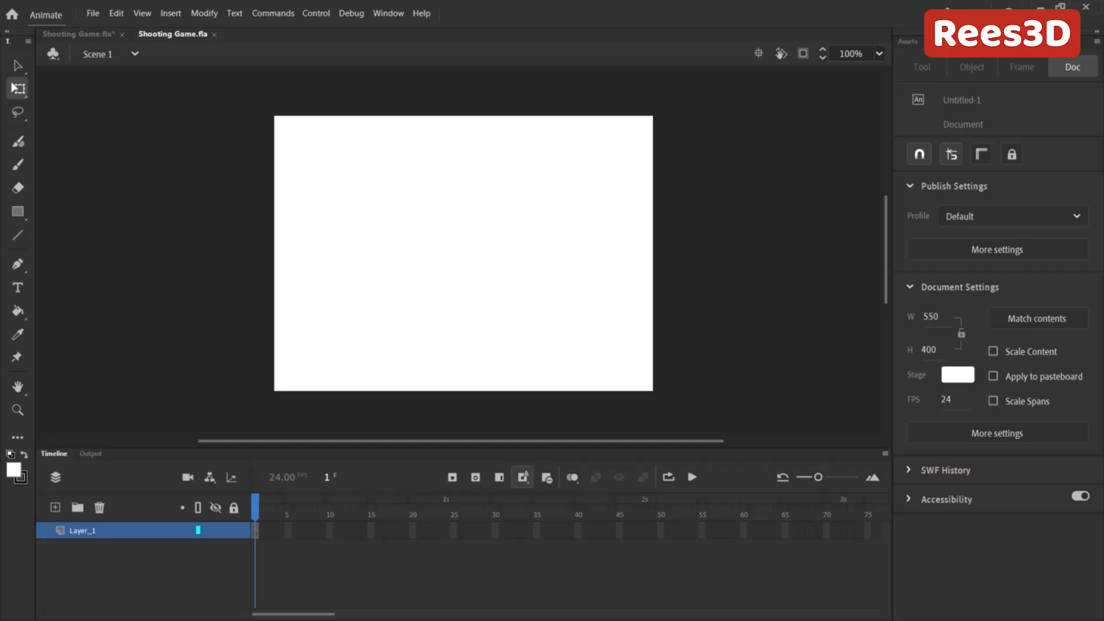
Step: Switch to the Chrome window with the "top view of tank" search results and reposition it over the workspace
key("alt+Tab")
left_click_drag(431, 225, 320, 74)
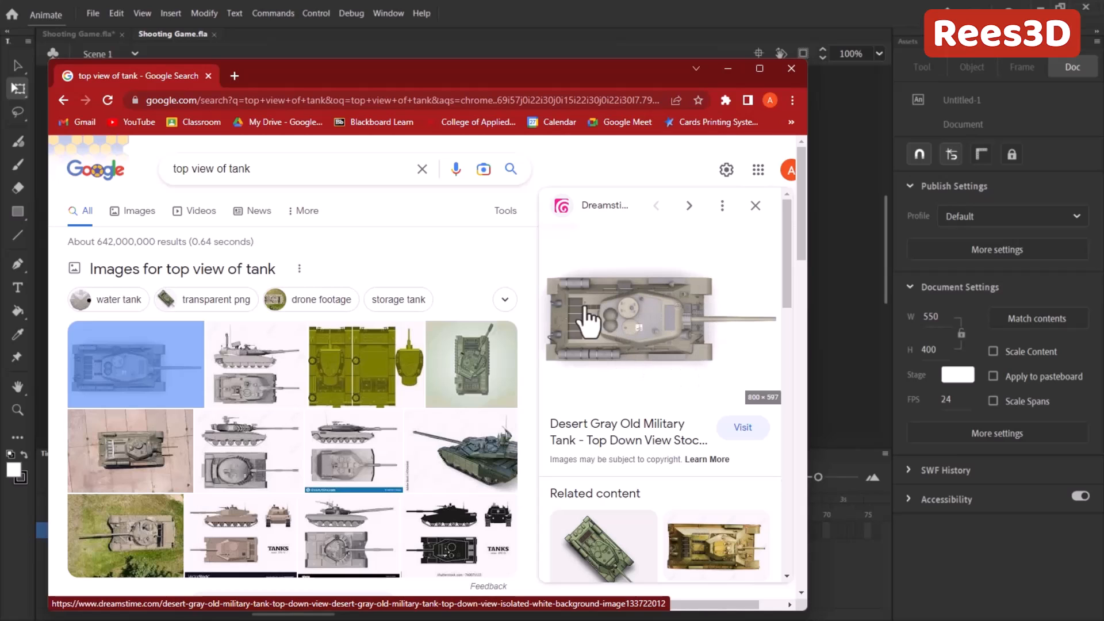
Step: Open the Dreamstime page for the desert gray old military tank and examine its top-down view
left_click(657, 347)
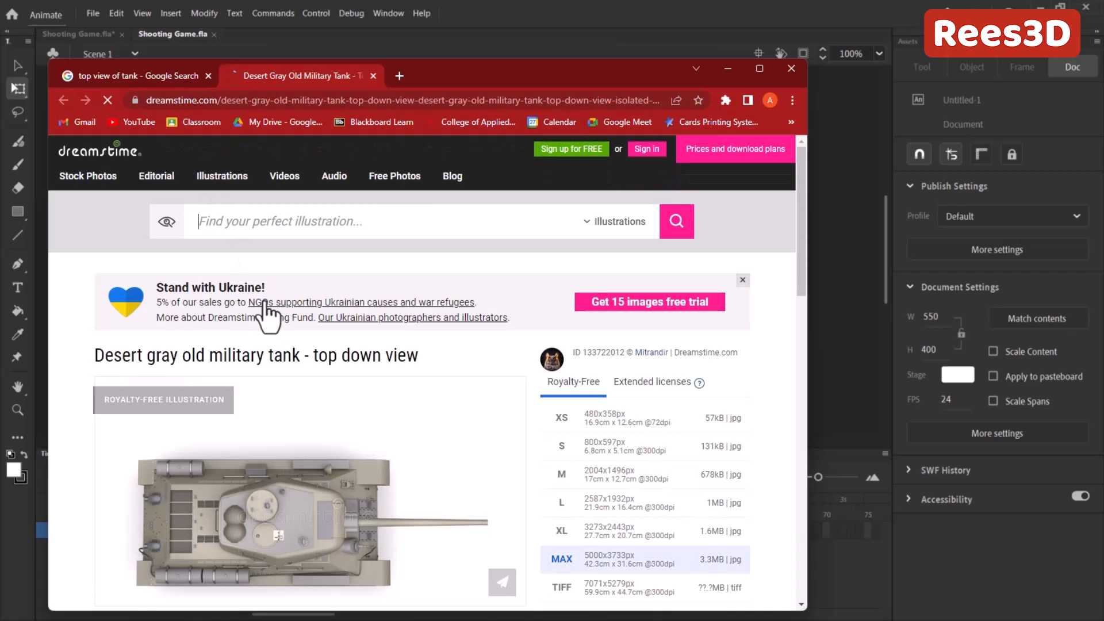
scroll(264, 304, "down", 3)
scroll(345, 319, "up", 2)
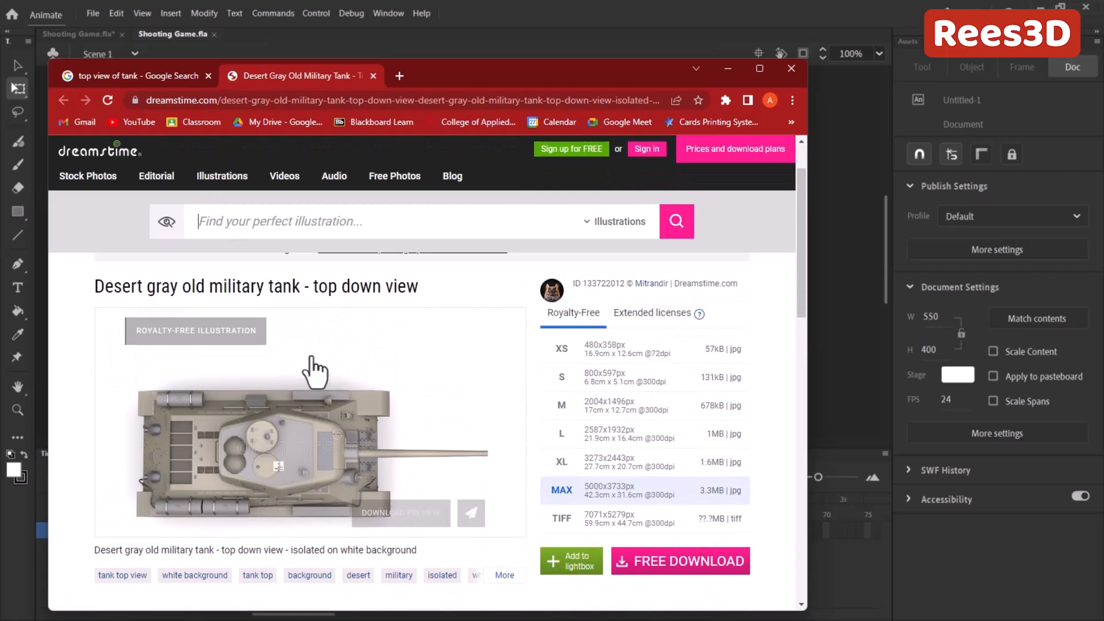
right_click(283, 428)
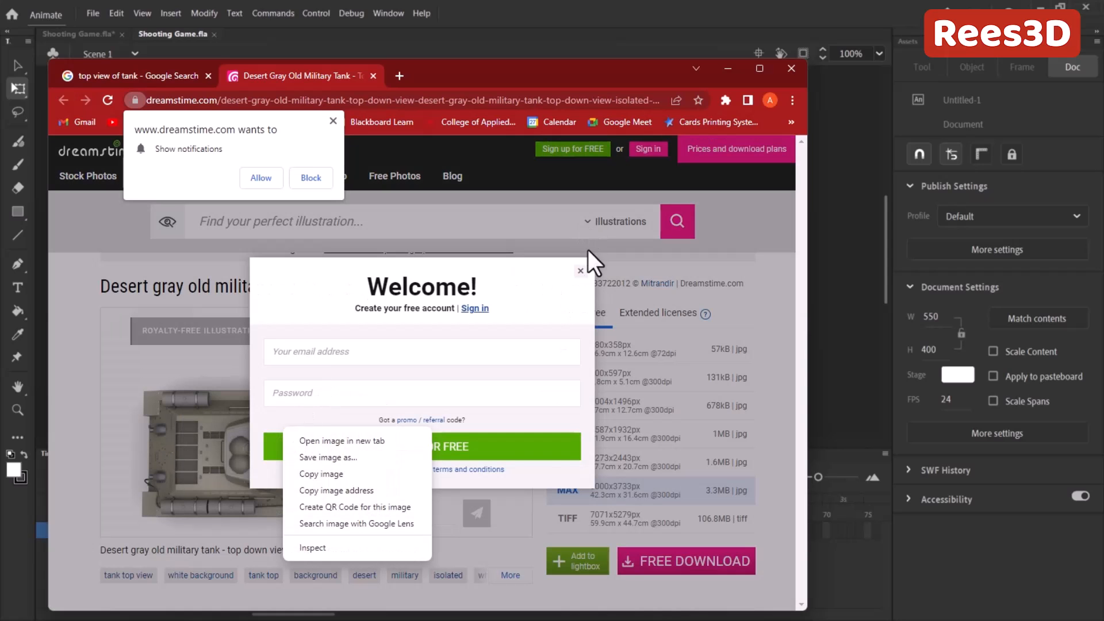
Step: Close the account sign-up popup and move the browser window off the Animate workspace
left_click(580, 270)
left_click(580, 271)
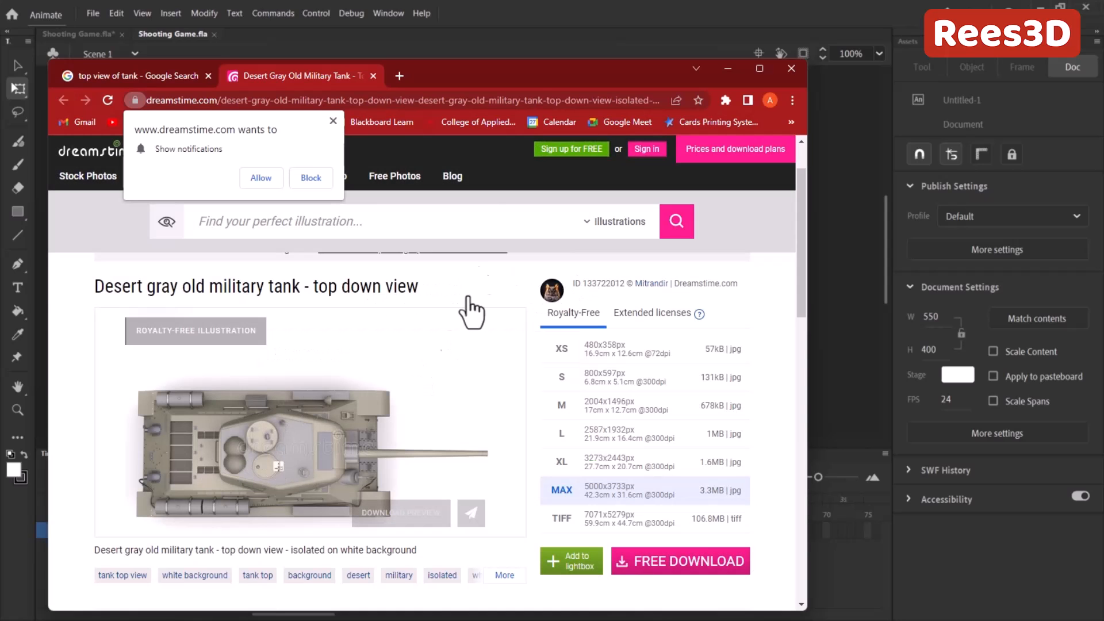
left_click_drag(532, 68, 0, 69)
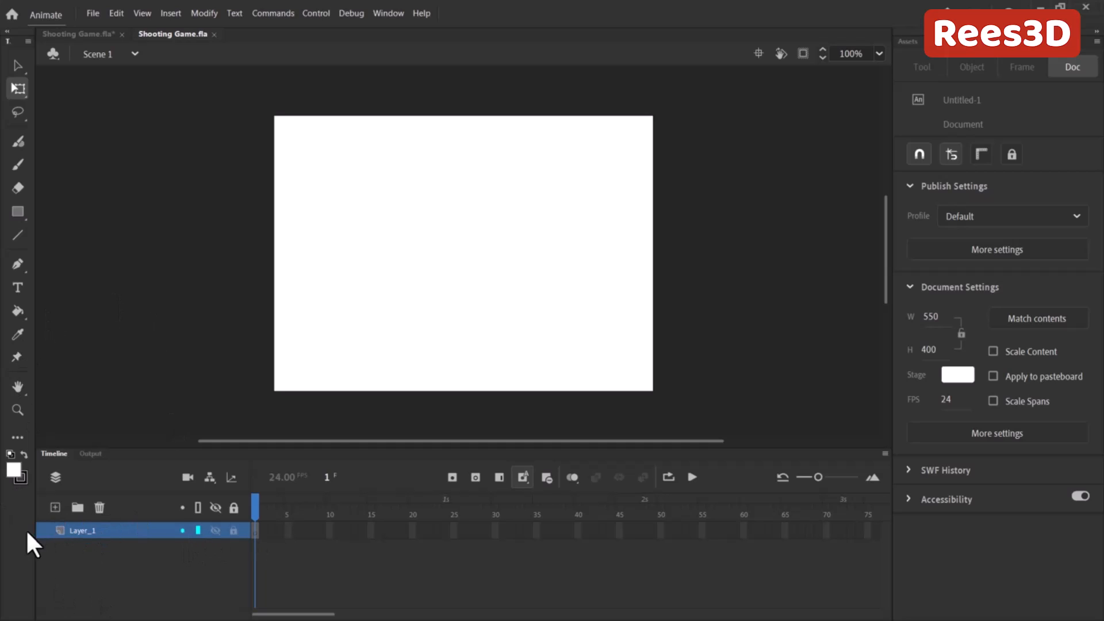
Step: Draw a black-filled rectangle covering the stage from its upper-left to its lower-right corner
left_click(20, 211)
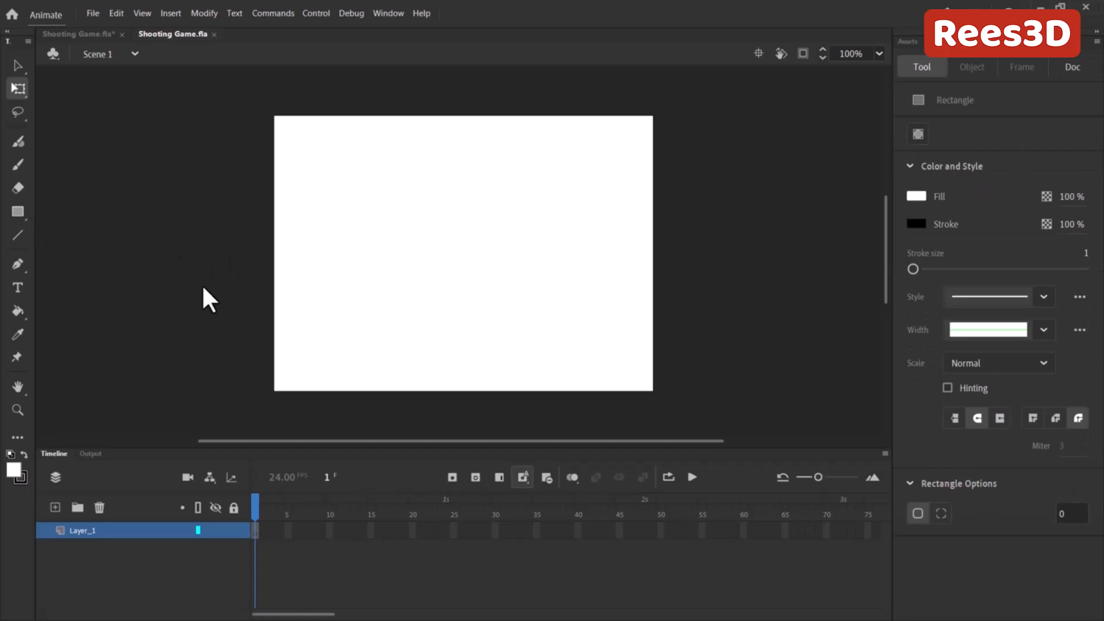
left_click(15, 472)
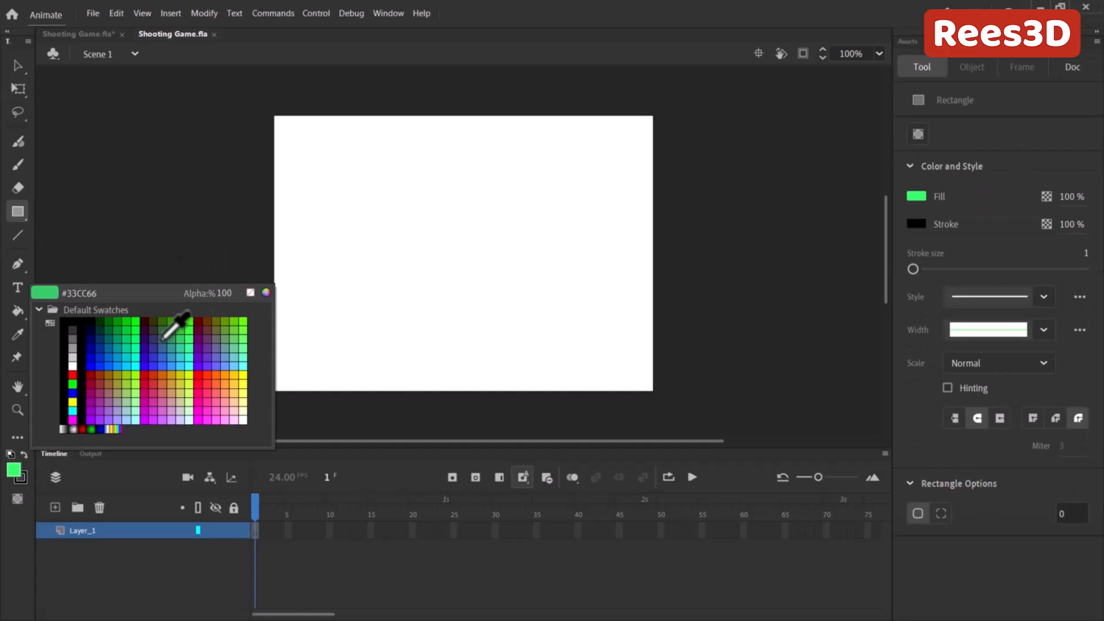
left_click(92, 330)
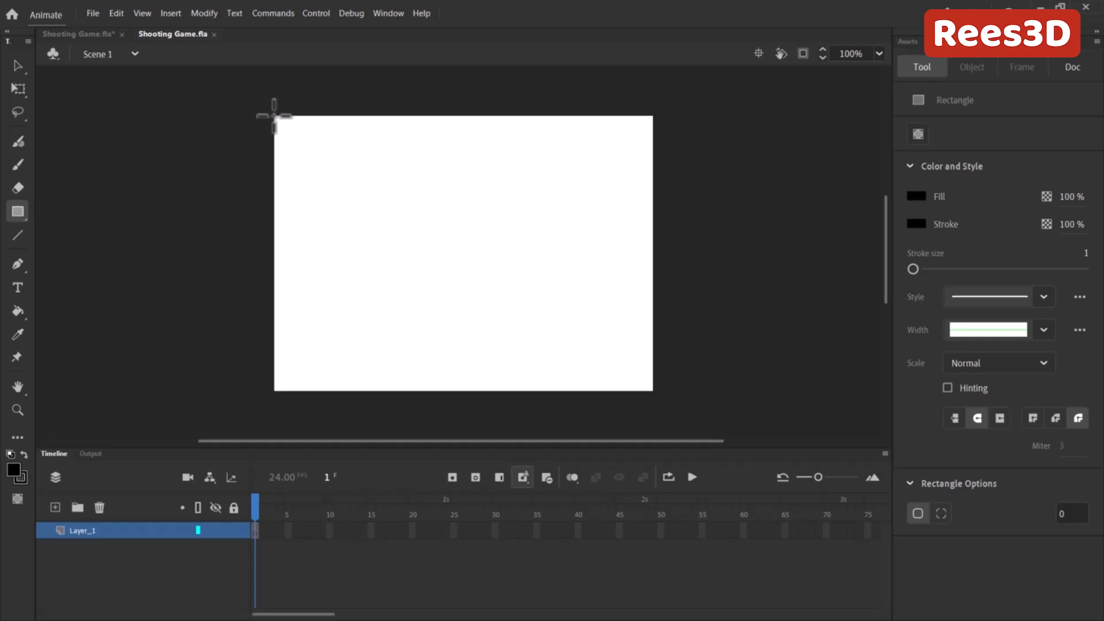
left_click_drag(275, 115, 652, 392)
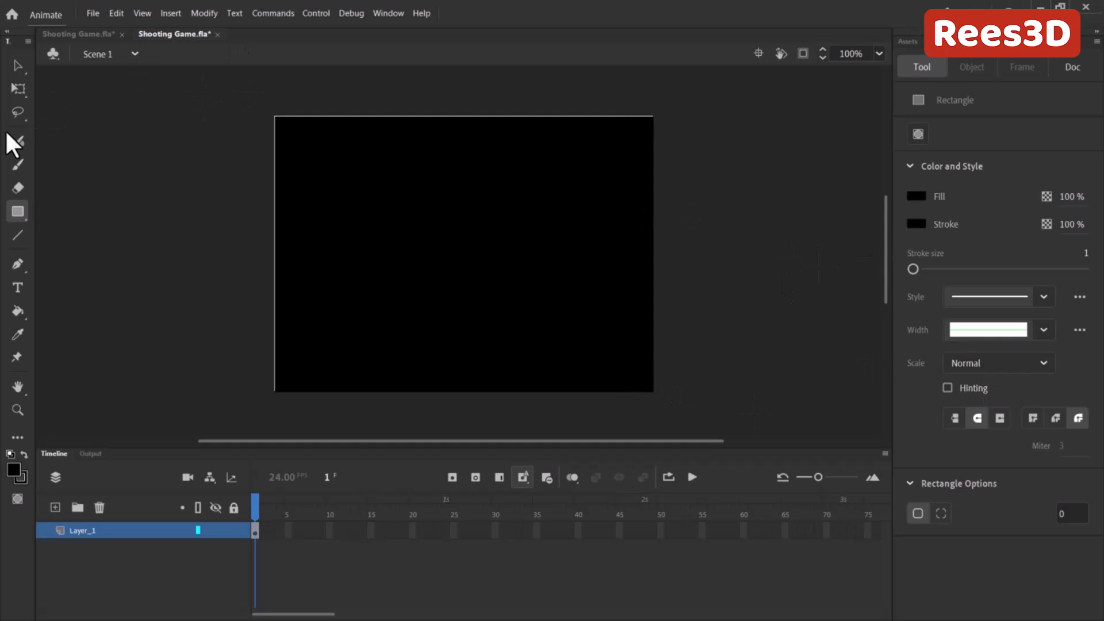
Step: Stretch the black rectangle vertically so it extends slightly past the stage's upper and lower edges
left_click(18, 90)
left_click(432, 222)
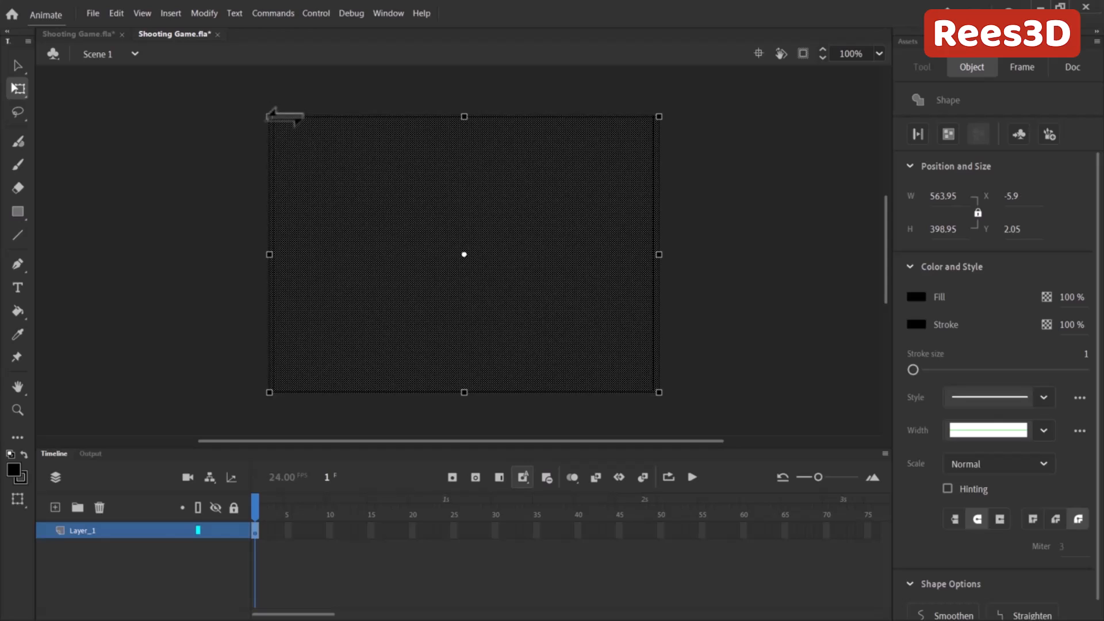
left_click_drag(270, 111, 268, 110)
left_click(209, 213)
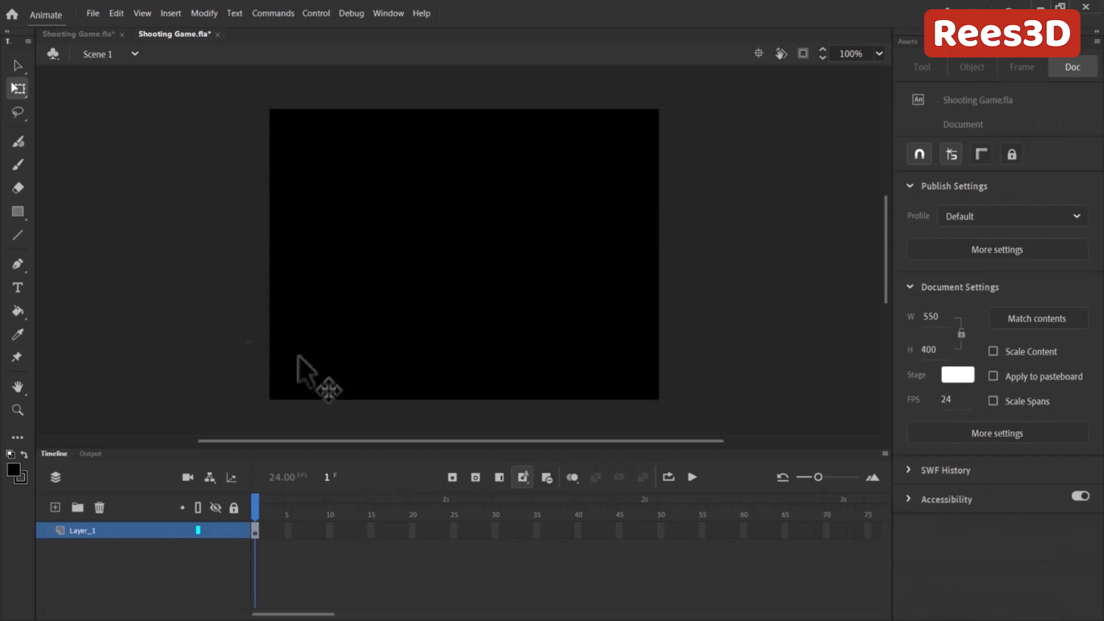
Step: Rename the black background's layer as BG
double_click(87, 532)
type("BG")
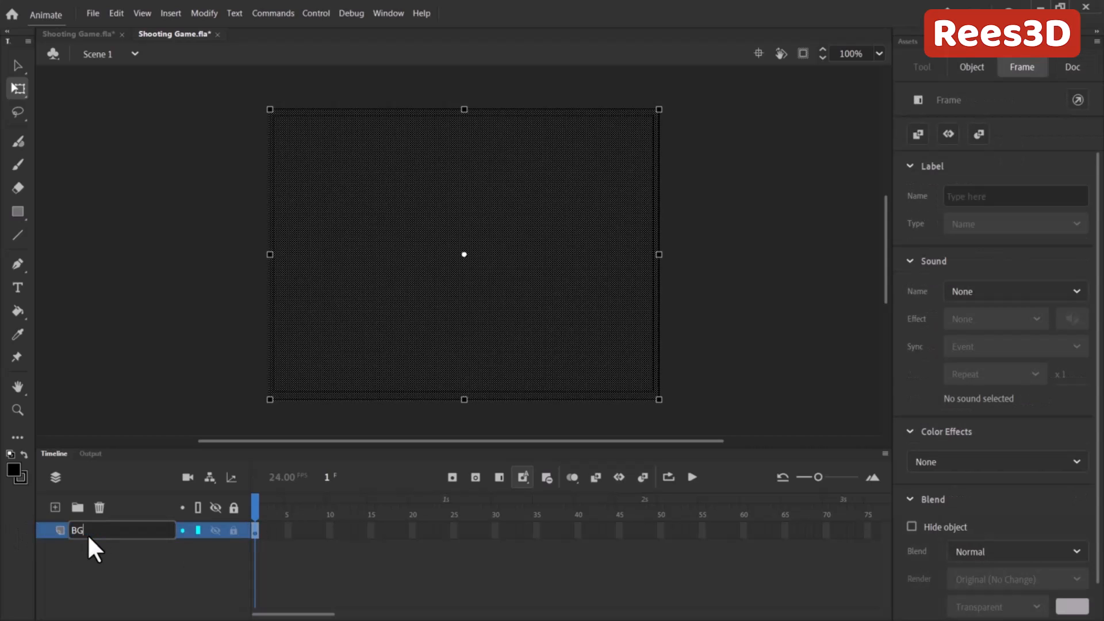
key("Return")
Step: Add a new layer above BG and lock the BG layer
left_click(55, 507)
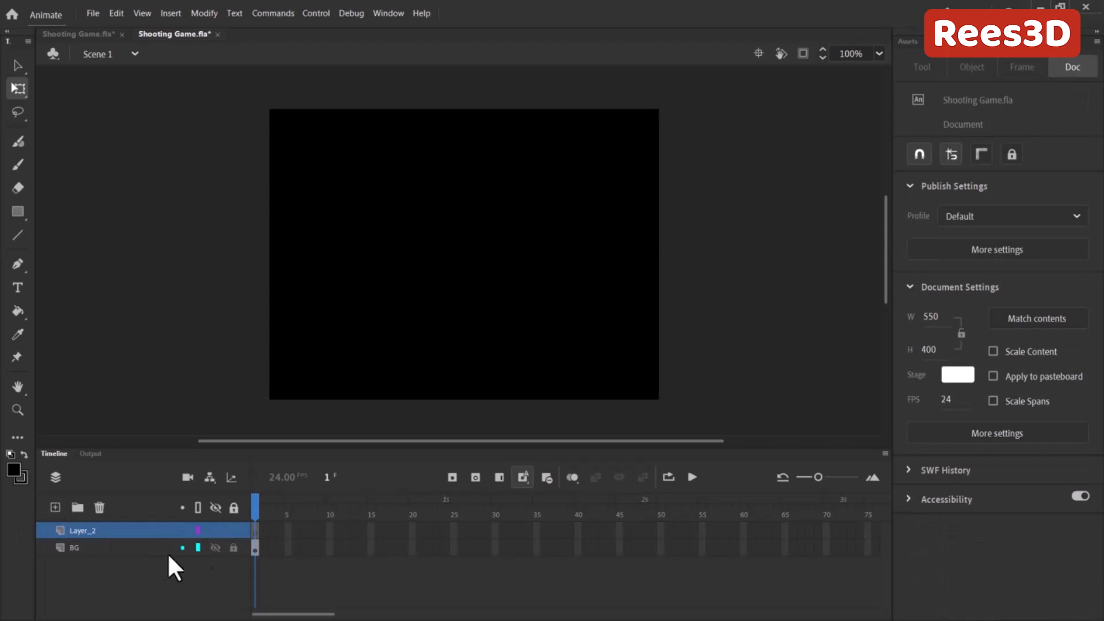
left_click(235, 546)
Step: Draw a dark gray tank body near the stage's lower middle, with a track about 6 x 41 px along its right side
left_click(17, 213)
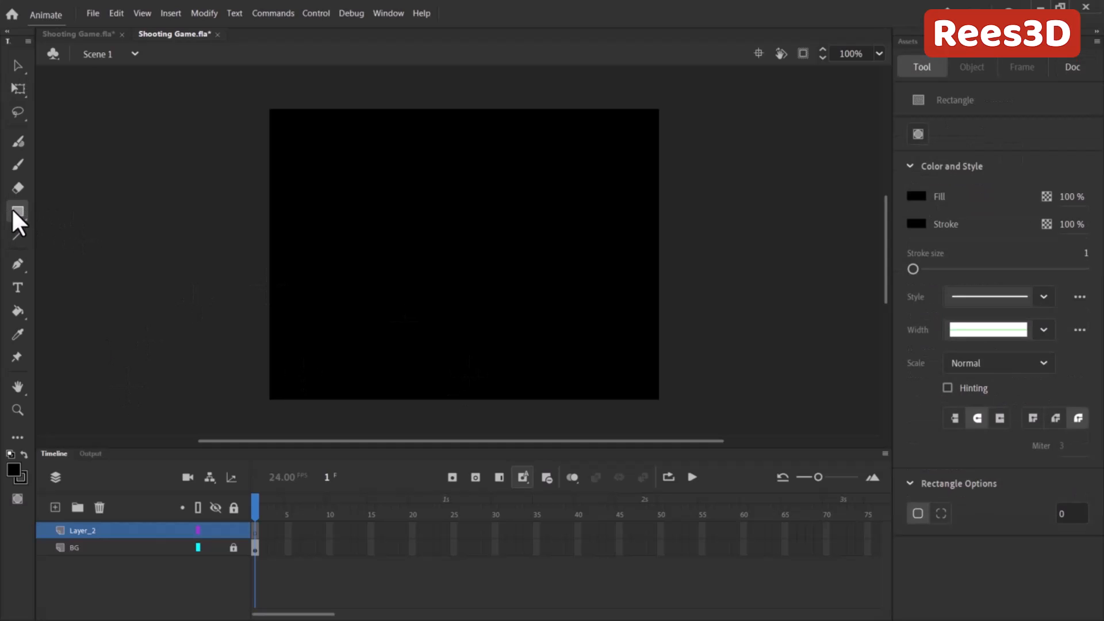
left_click(917, 196)
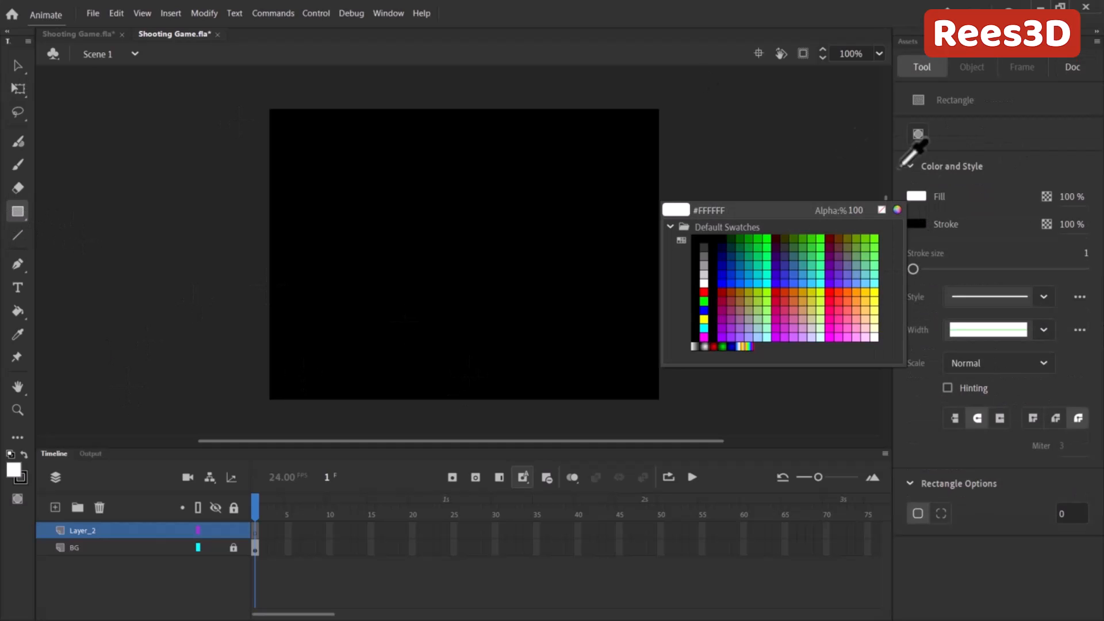
left_click(705, 256)
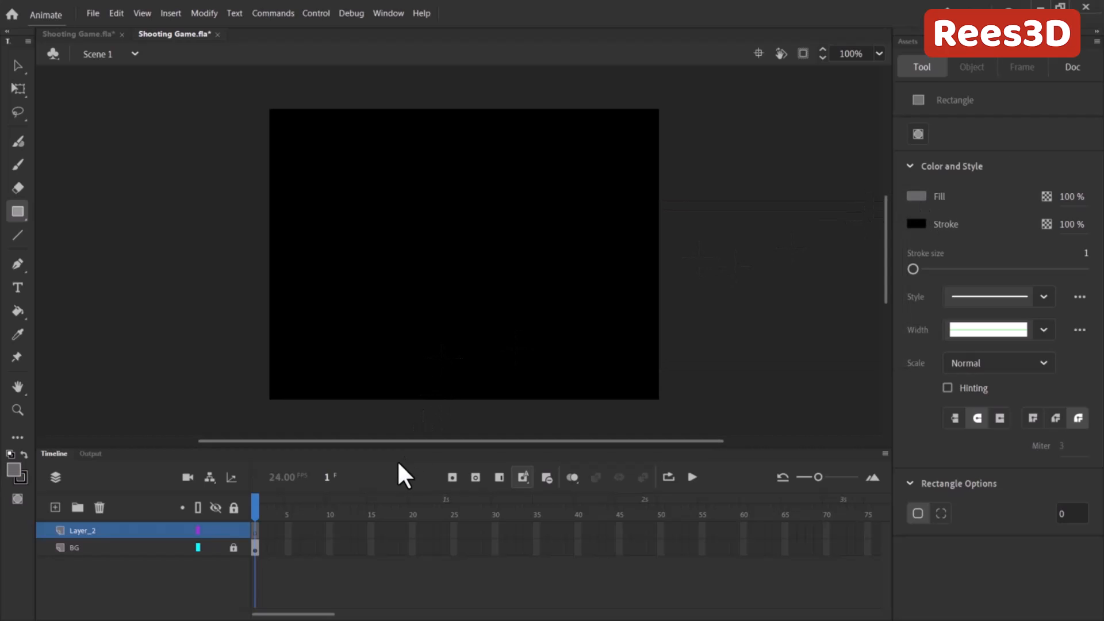
key("ctrl+=")
scroll(492, 299, "down", 3)
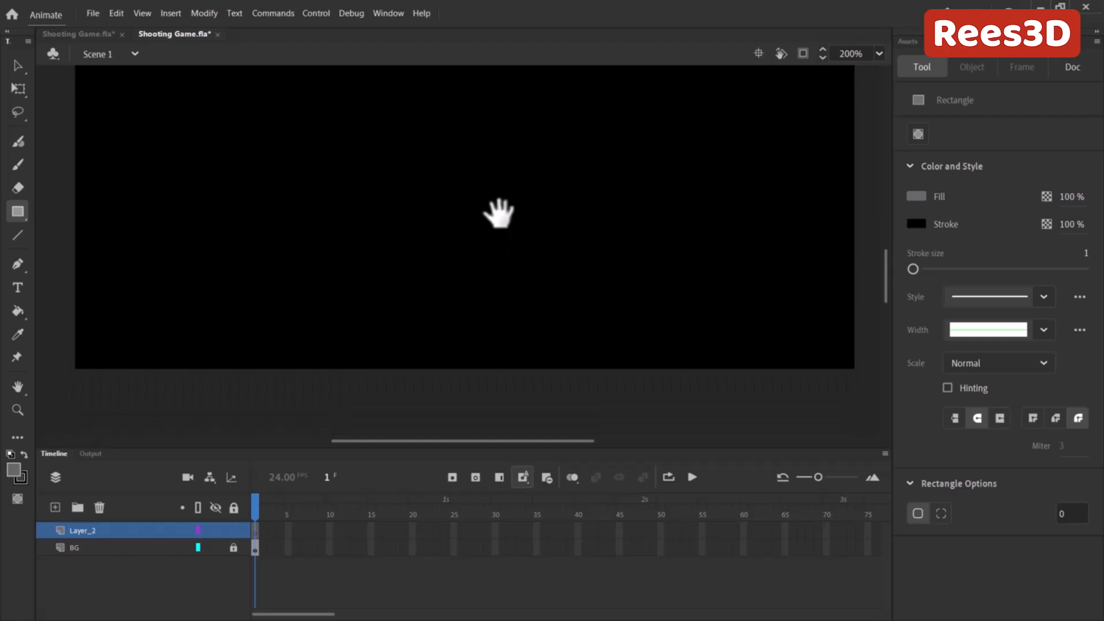
mouse_move(426, 286)
left_mouse_down()
mouse_move(452, 311)
mouse_move(454, 331)
mouse_move(470, 273)
mouse_move(461, 281)
left_mouse_up()
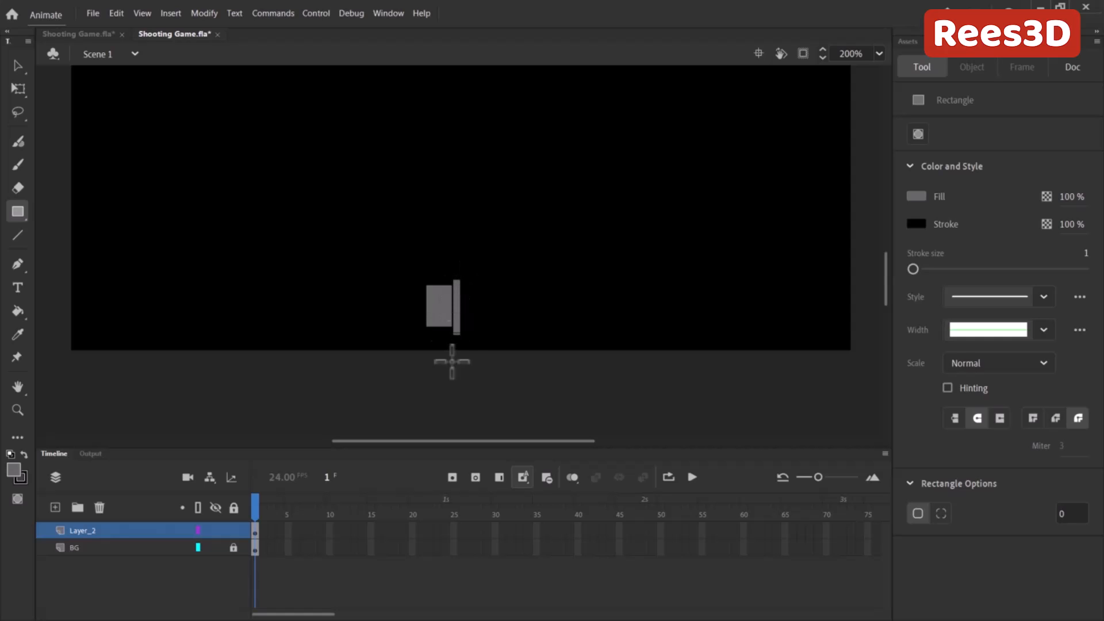
Step: Duplicate the right track and place the copy along the body's left side at X 245, Y 360.2
left_click(454, 315, "ctrl")
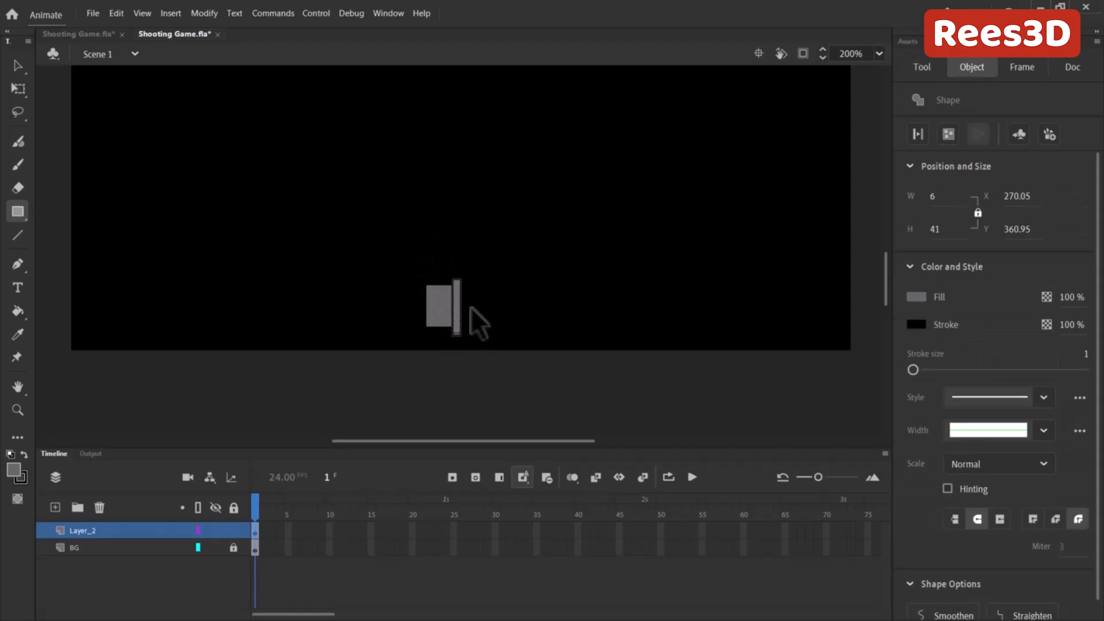
key("ctrl+v")
key("Left")
key("Left")
key("Left")
key("Left")
key("Left")
key("Left")
key("Left")
key("Left")
key("Left")
key("Left")
key("Left")
key("Left")
key("Left")
key("Left")
key("Left")
key("Left")
key("Left")
key("Left")
key("Left")
key("Left")
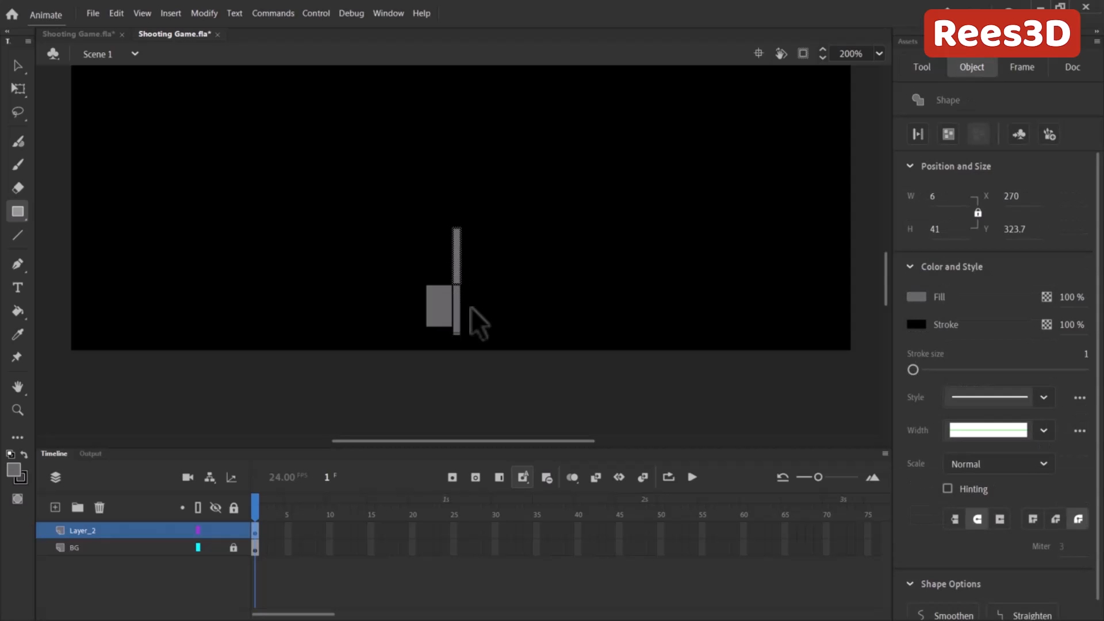
key("Down")
key("Down")
key("Down")
key("Down")
key("Down")
key("Down")
key("Down")
key("Down")
key("Down")
key("Down")
key("Down")
key("Down")
key("Down")
key("Down")
key("Down")
key("Down")
key("Down")
key("Down")
key("Down")
key("Down")
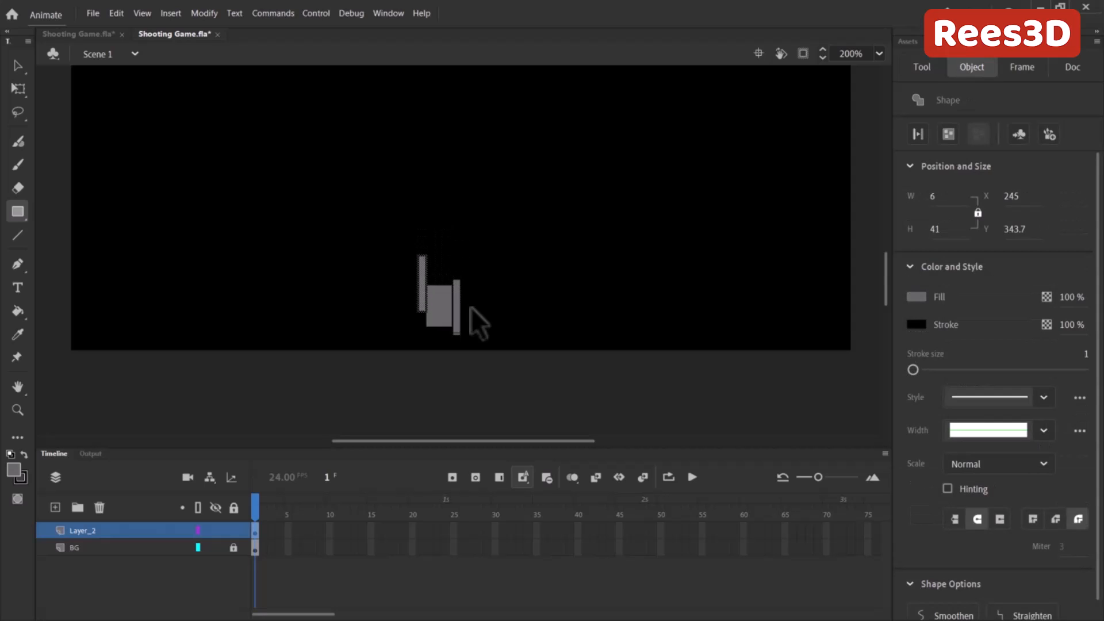
key("Down")
key("Down")
key("Up")
key("Down")
left_click(389, 265)
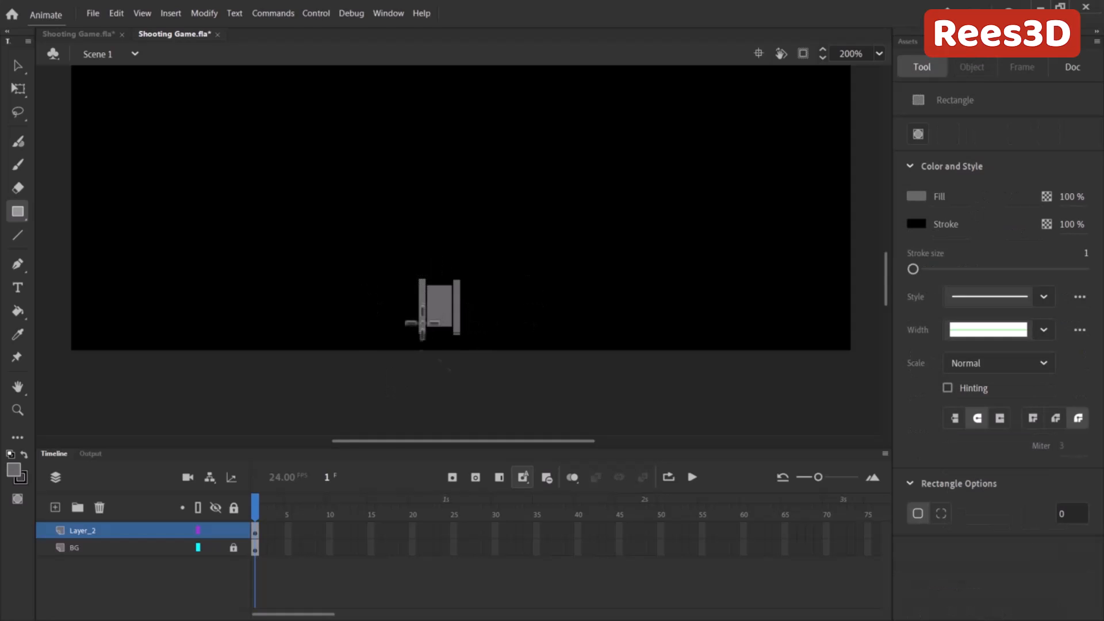
Step: Nudge the left track down to Y 360.5 to line it up with the right track
key("ctrl+=")
key("ctrl+=")
left_click_drag(509, 270, 523, 133)
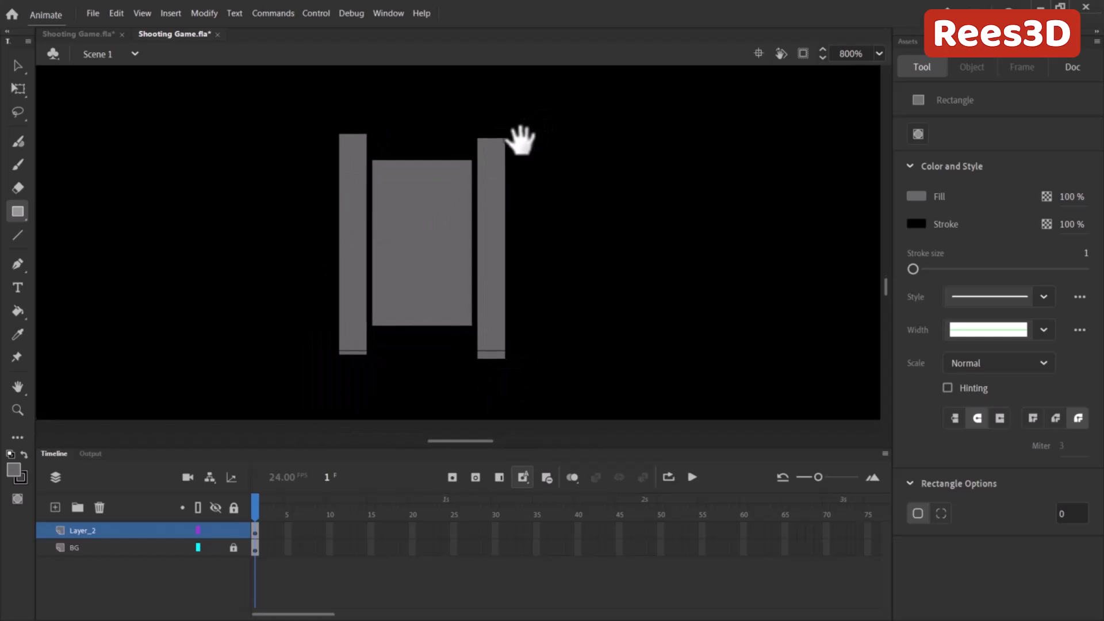
left_click(351, 193, "ctrl")
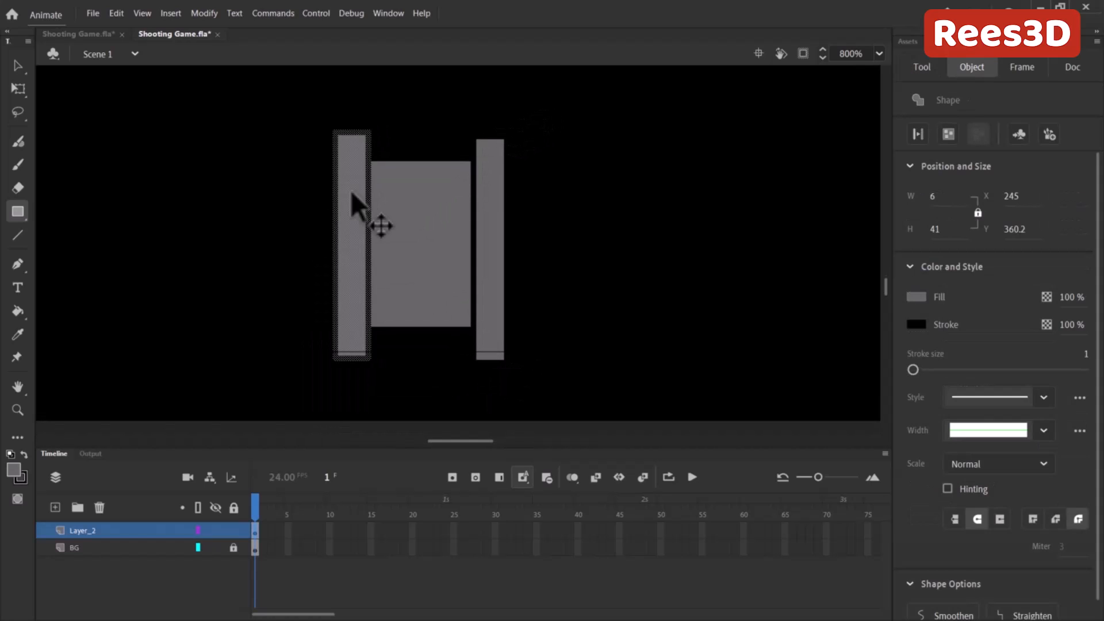
key("Down")
key("Down")
key("Down")
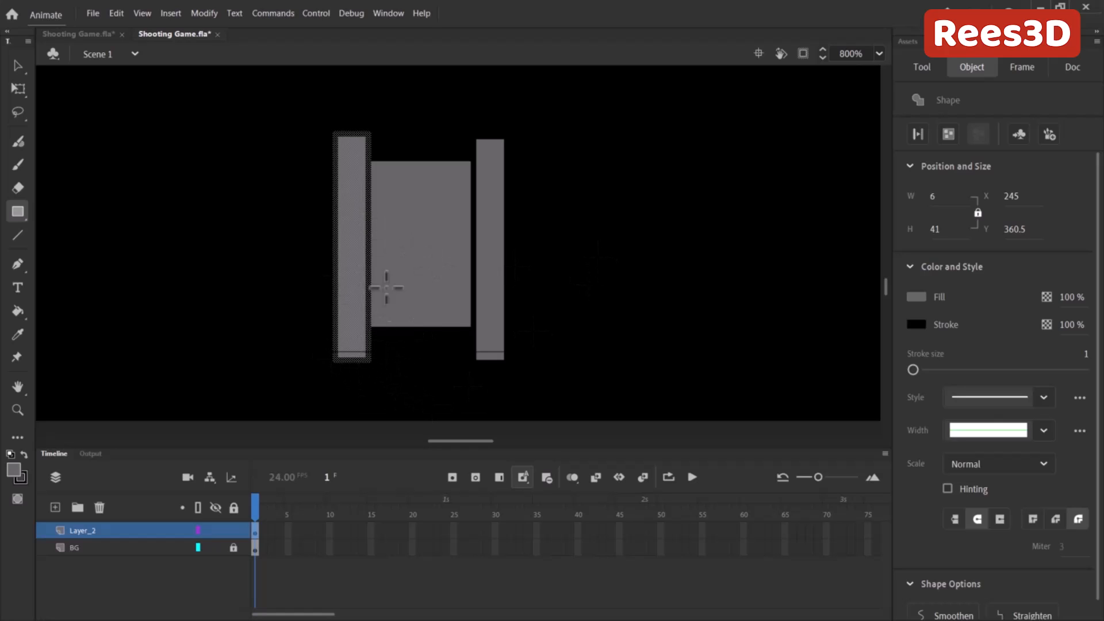
Step: Move the tank body and both tracks up together to Y 357.5
left_click(425, 246, "shift")
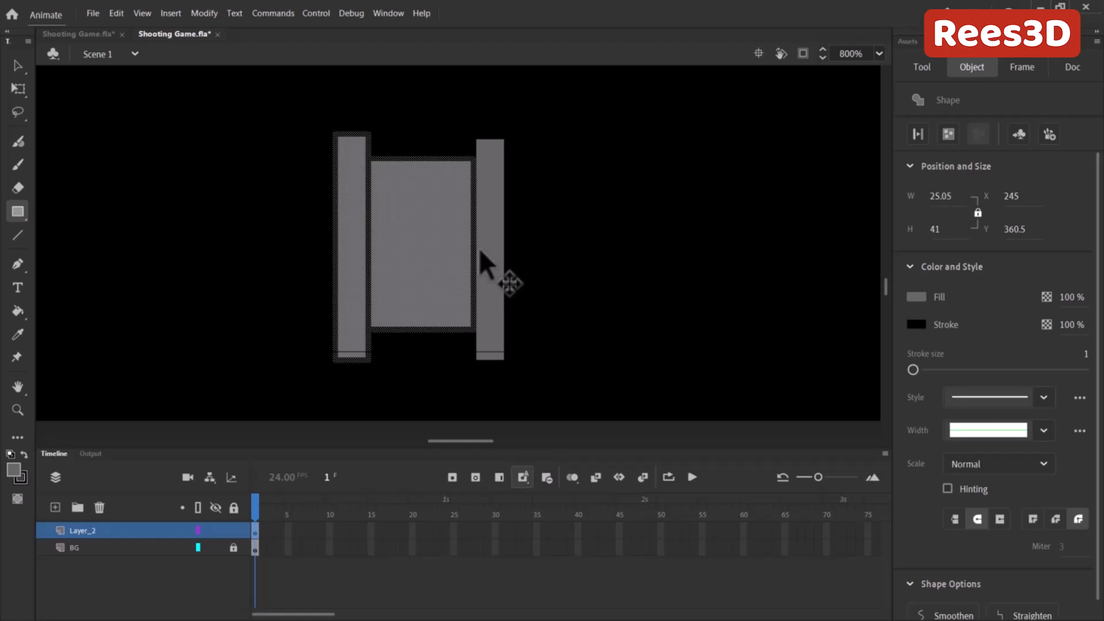
left_click(488, 244, "shift")
key("Up")
key("Up")
key("Up")
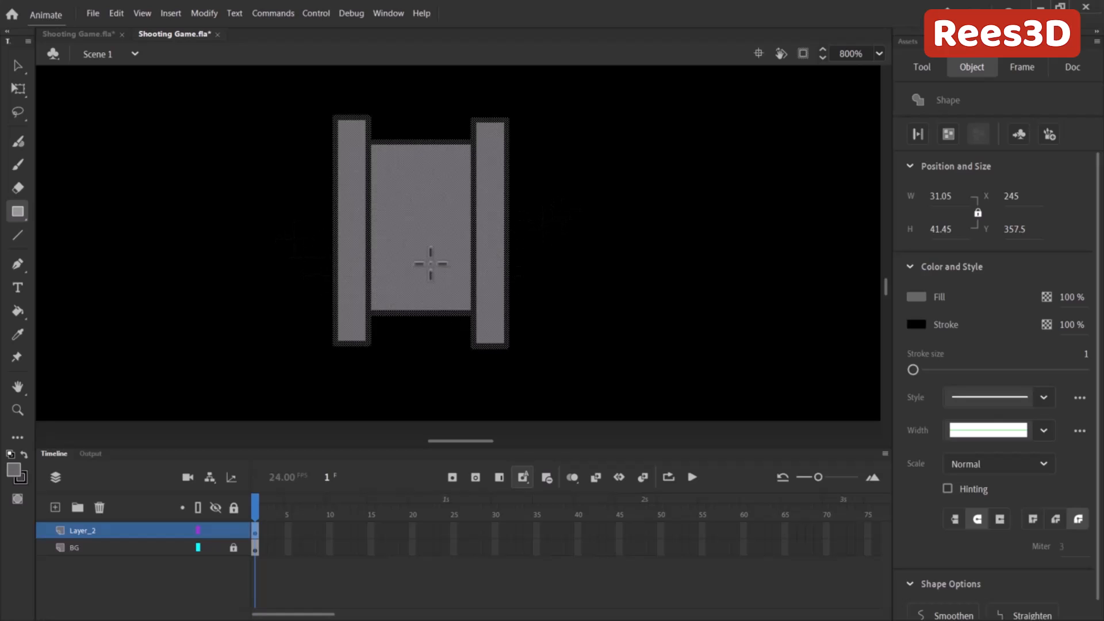
left_click(224, 313)
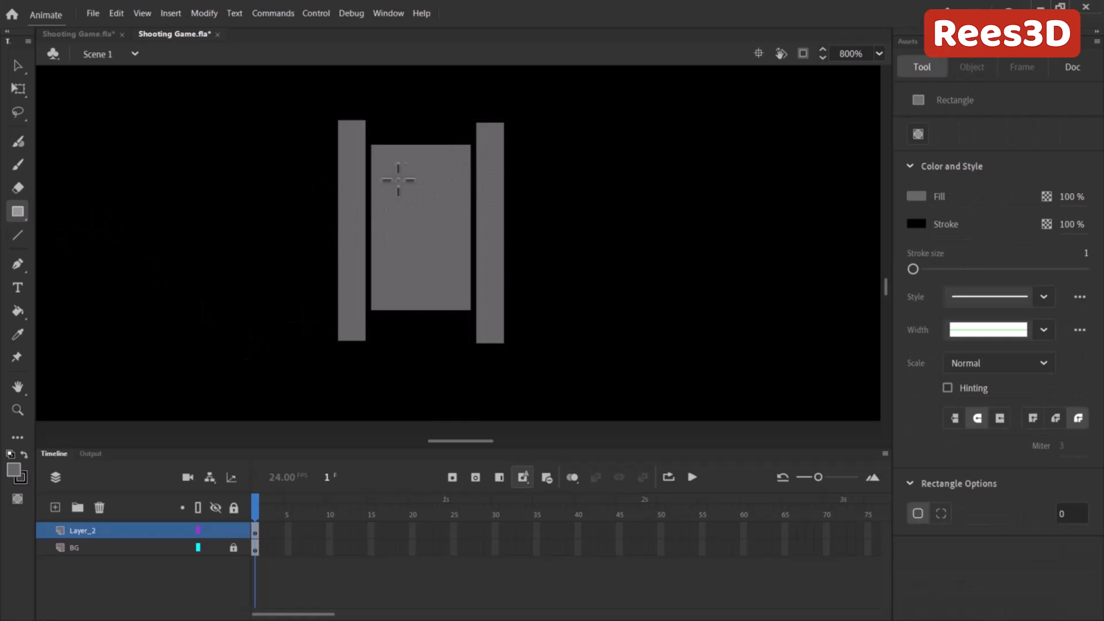
Step: Draw two crossing outlined rectangles on the tank body and taper the taller one's lower and upper ends to form a turret
mouse_move(390, 177)
left_mouse_down()
mouse_move(422, 193)
mouse_move(453, 254)
mouse_move(454, 288)
left_mouse_up()
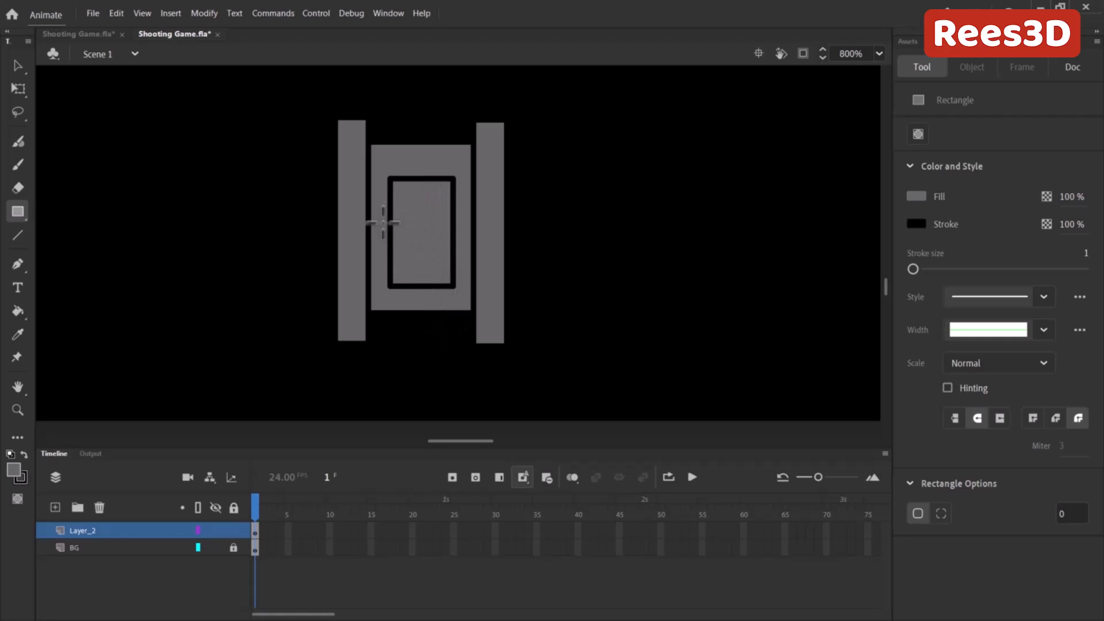
left_click_drag(380, 208, 466, 257)
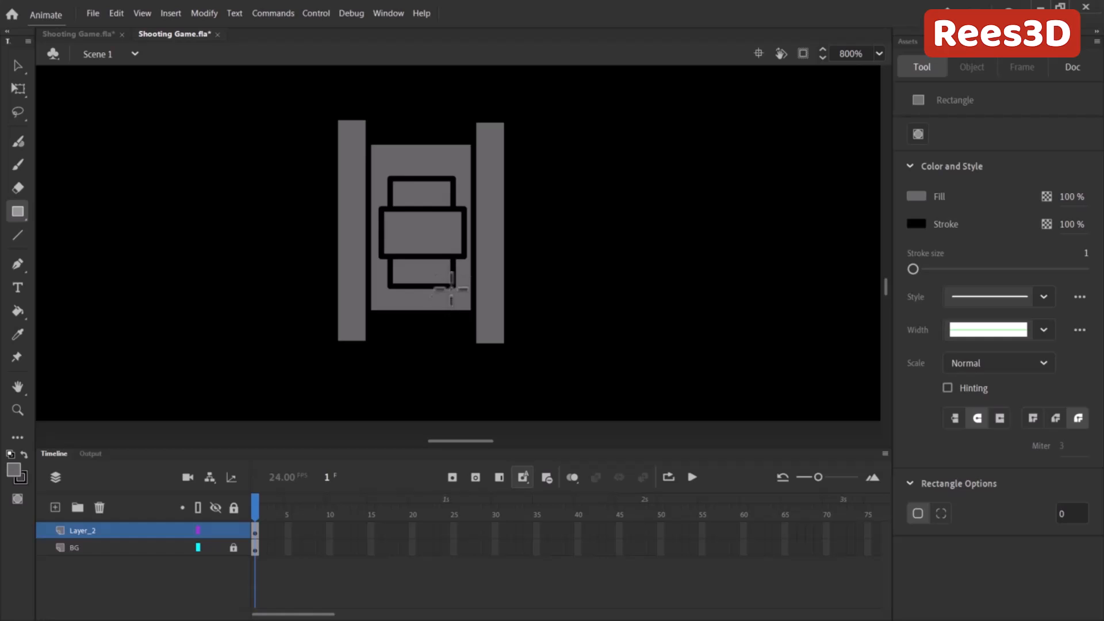
left_click(454, 293, "ctrl")
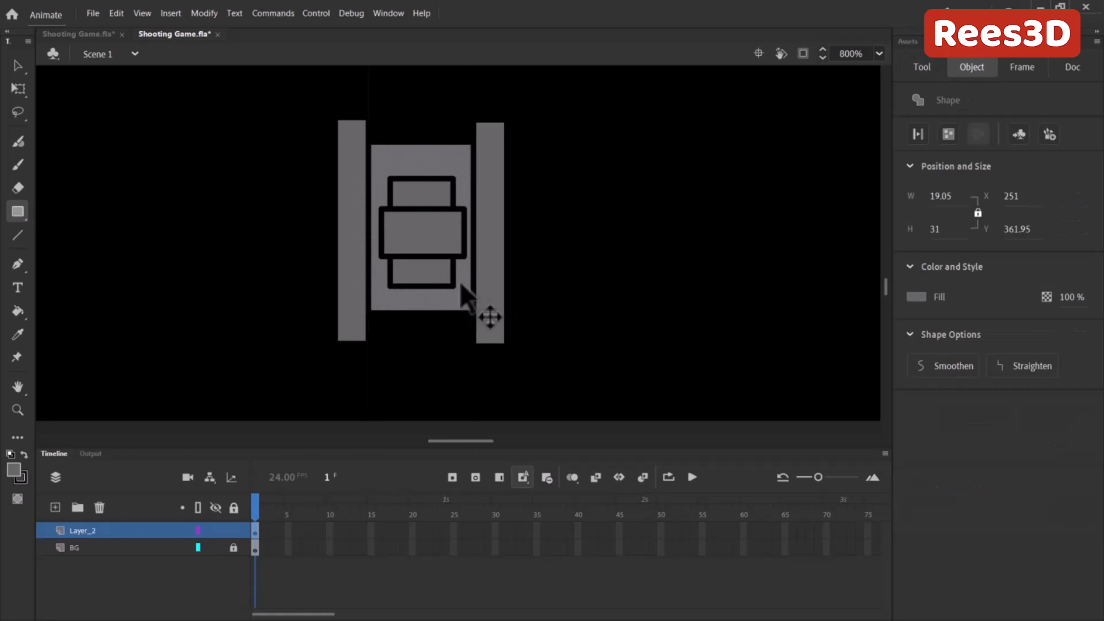
left_click(524, 283, "ctrl")
left_click_drag(454, 286, 402, 285)
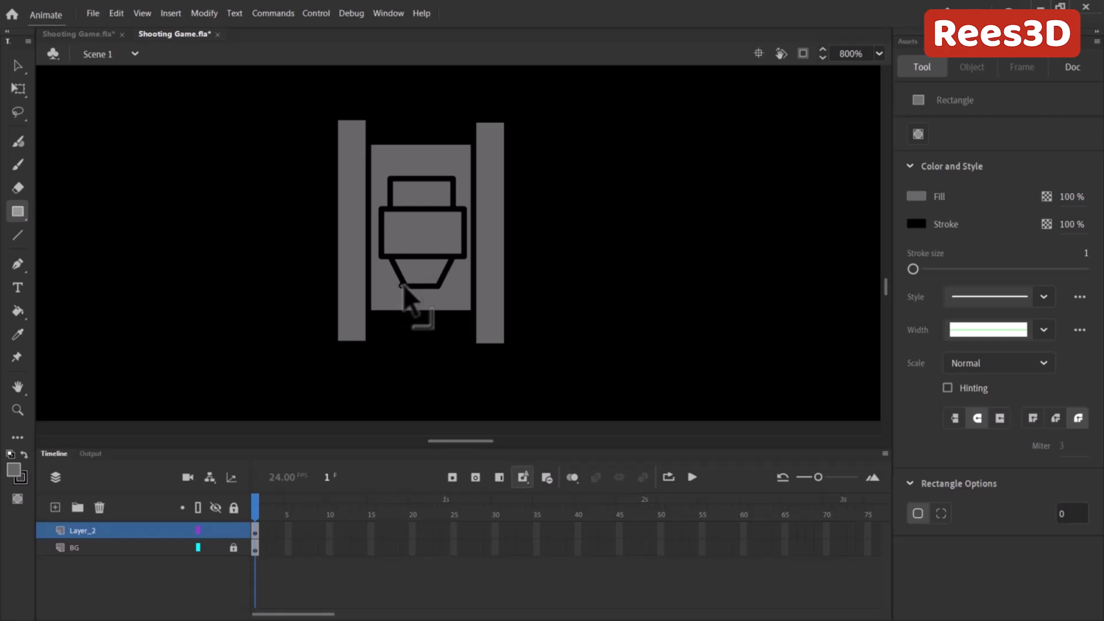
left_click_drag(390, 177, 440, 175)
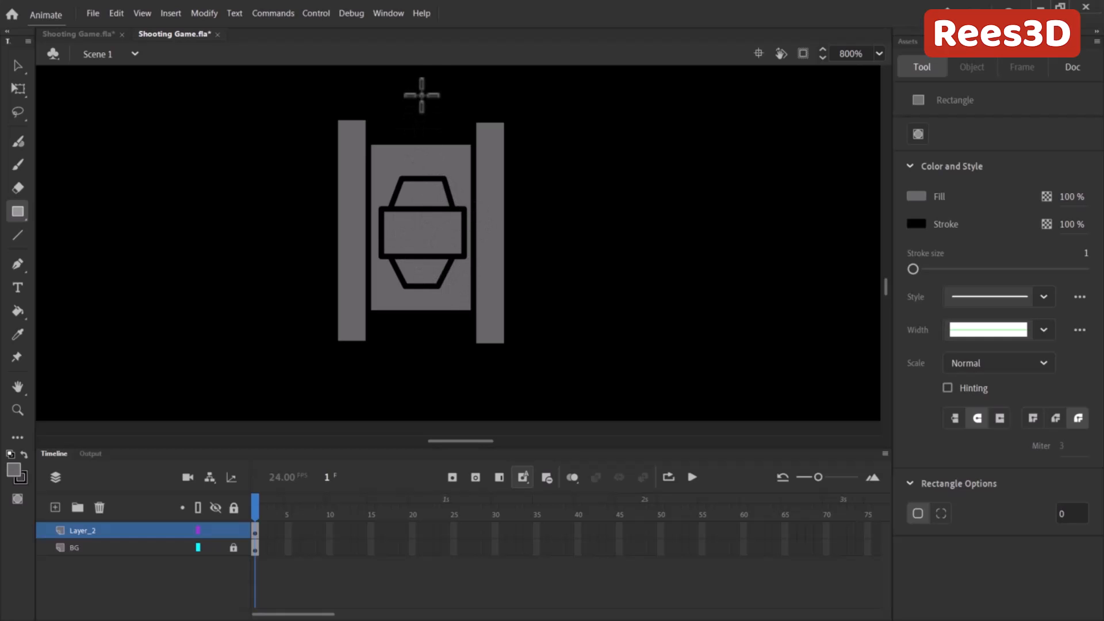
key("ctrl+minus")
key("ctrl+equal")
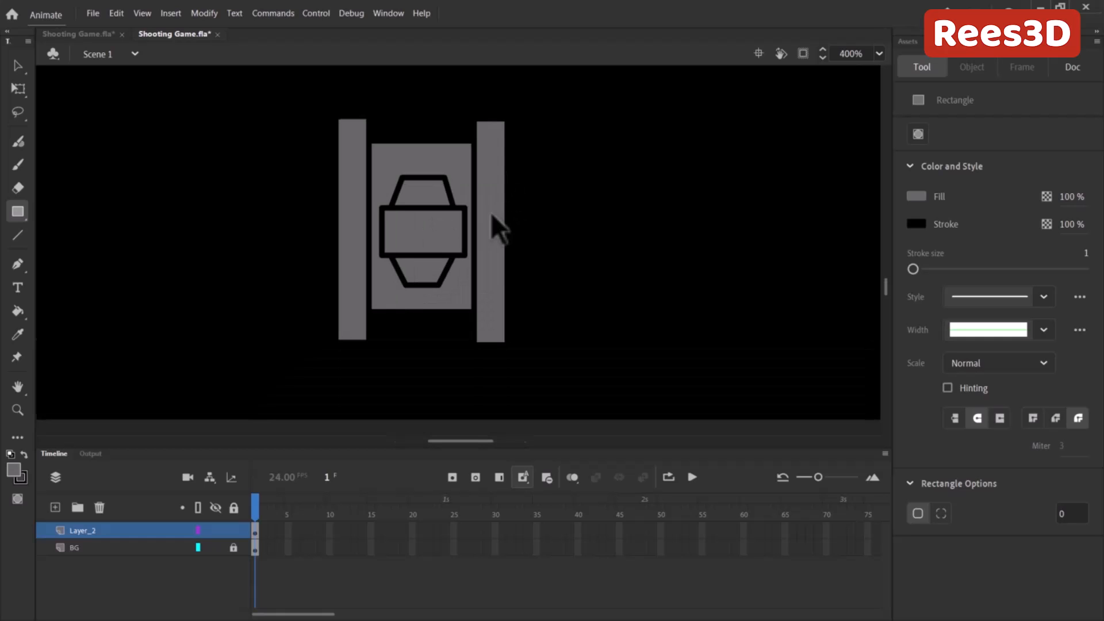
left_click_drag(535, 201, 552, 226)
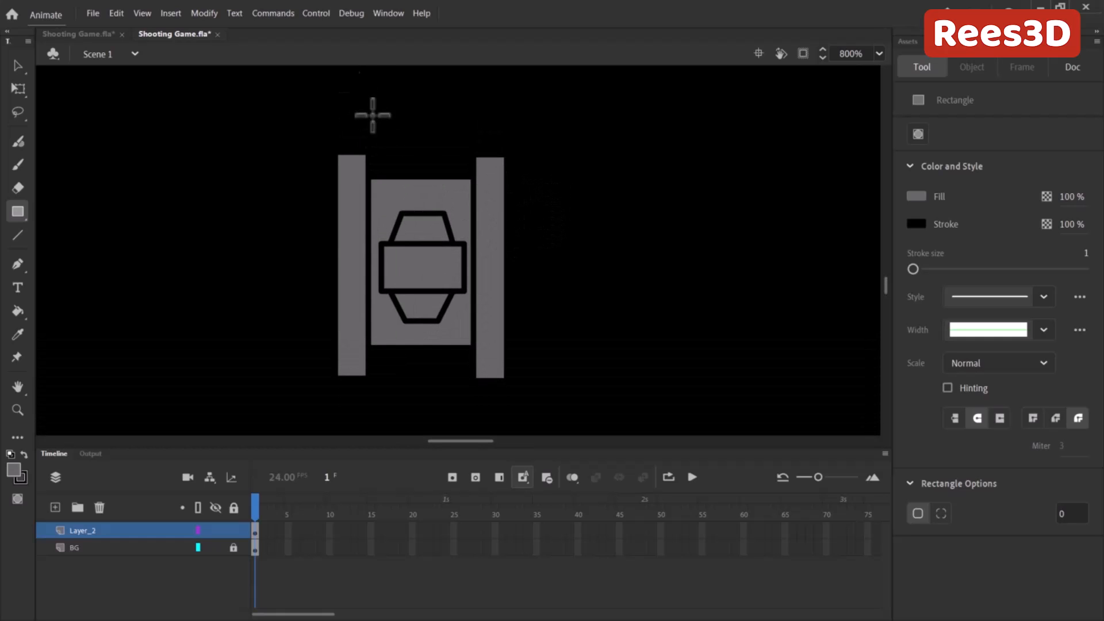
Step: Draw a gray upright rectangle about 3 wide and 29.5 tall to the right of the tank as its gun barrel
left_click_drag(420, 115, 430, 268)
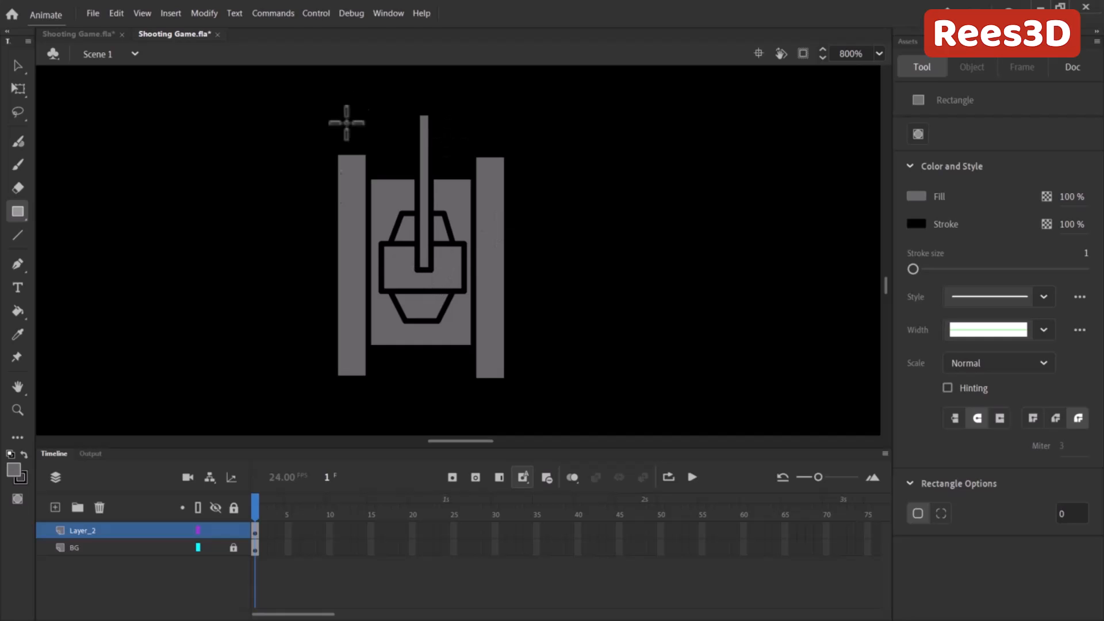
key("ctrl+z")
left_click_drag(586, 127, 598, 271)
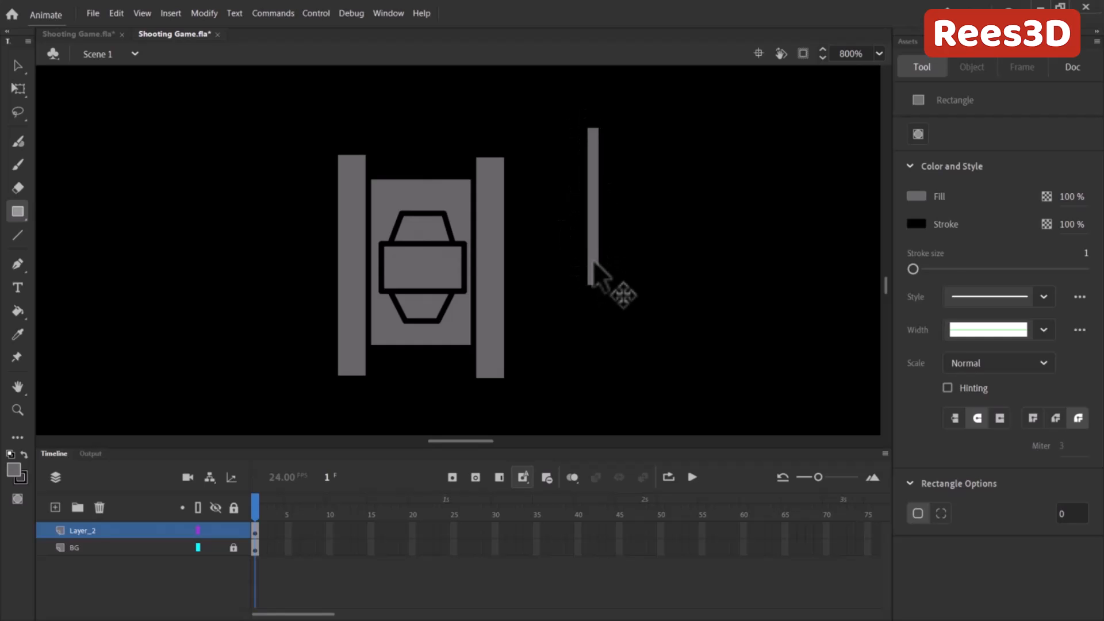
Step: Move the barrel onto the middle of the turret, at X 259.2, Y 350.6
left_click(592, 260, "ctrl")
key("Left")
key("Left")
key("Left")
key("Left")
key("Left")
key("Left")
key("Left")
key("Left")
key("Left")
key("Left")
key("Left")
key("Left")
key("Left")
key("Left")
key("Left")
key("Left")
key("Left")
key("Left")
key("Left")
key("Left")
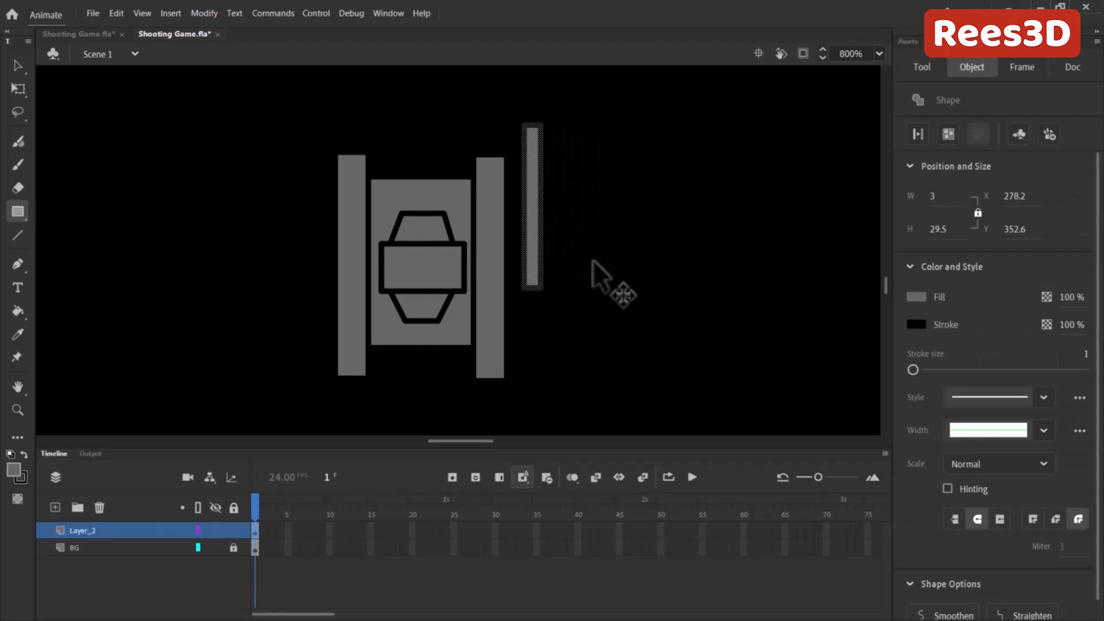
key("Left")
key("Left")
key("Up")
key("Up")
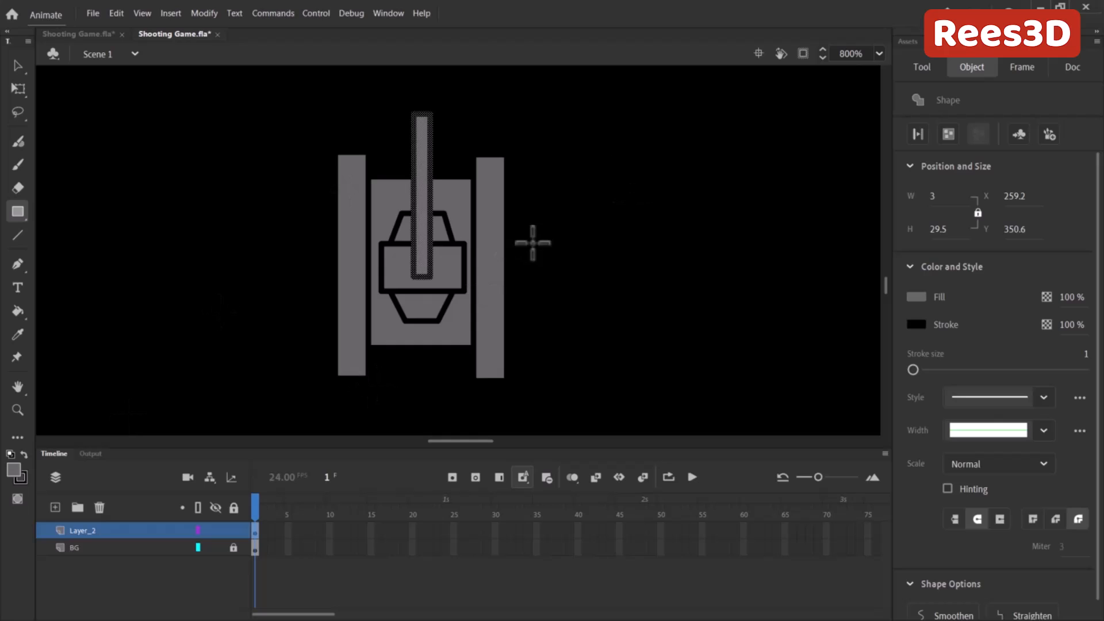
left_click(533, 270)
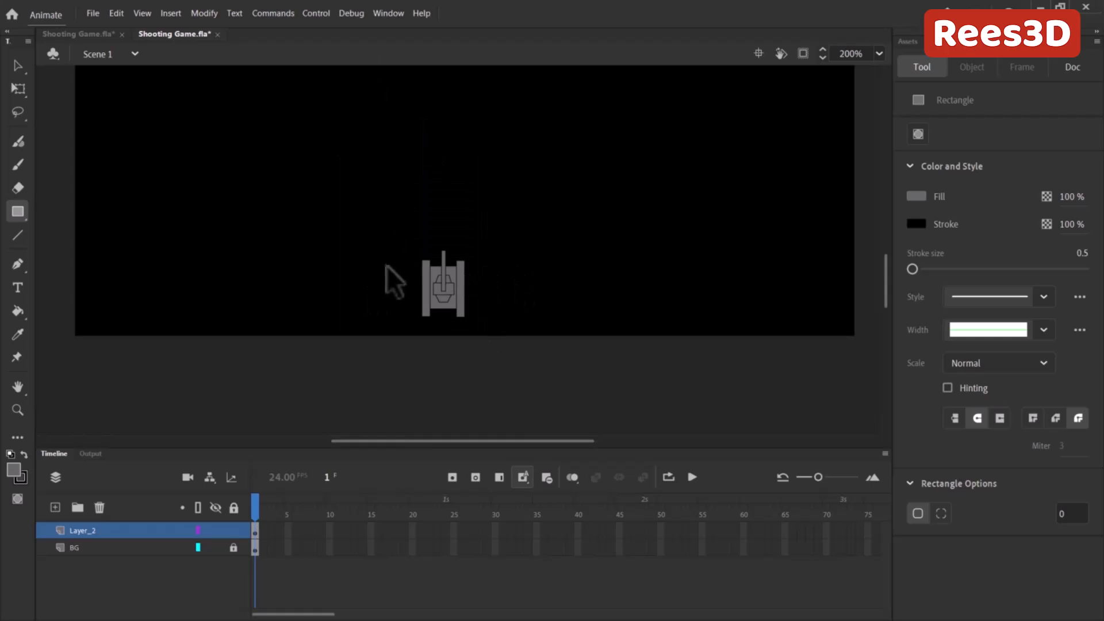
Step: Select the whole tank, including its body, tracks, turret and barrel
key("ctrl+=")
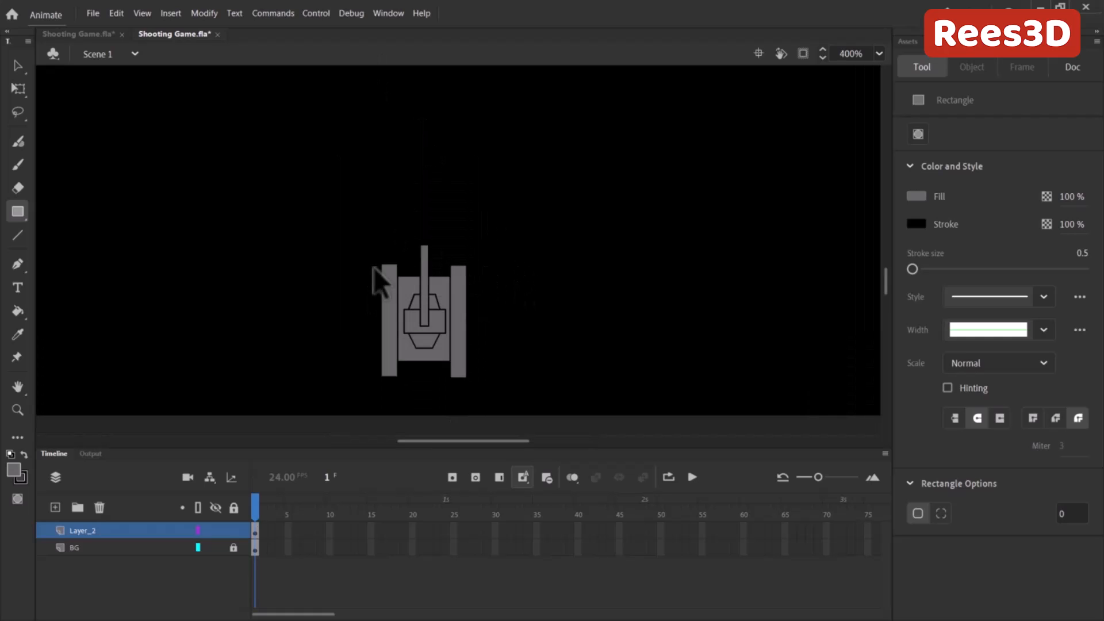
left_click_drag(348, 224, 494, 402)
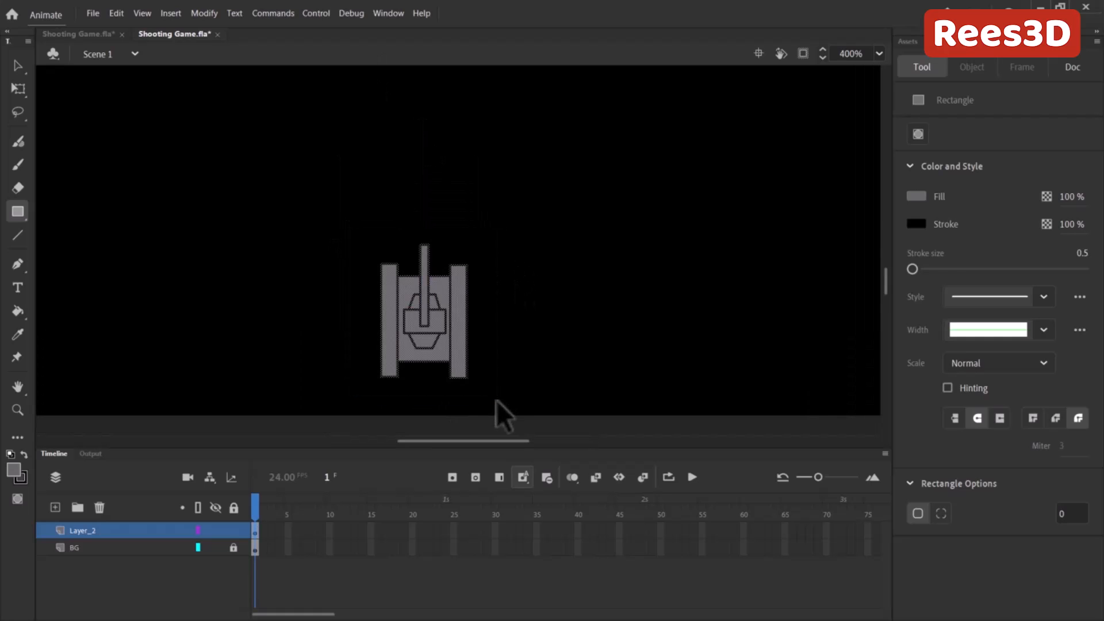
right_click(431, 298)
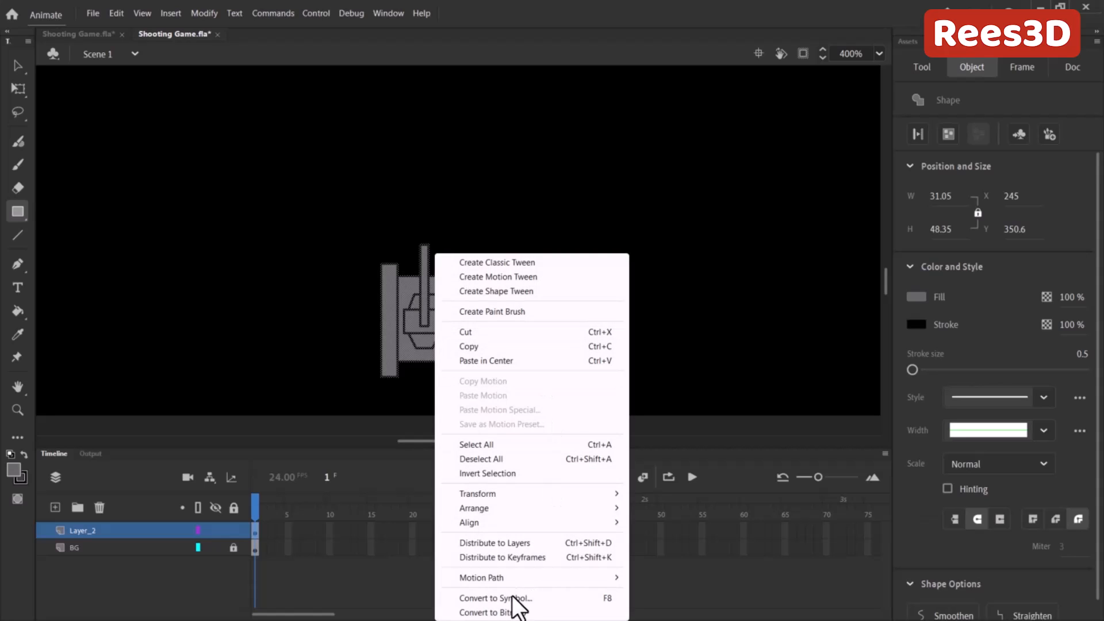
left_click(518, 9)
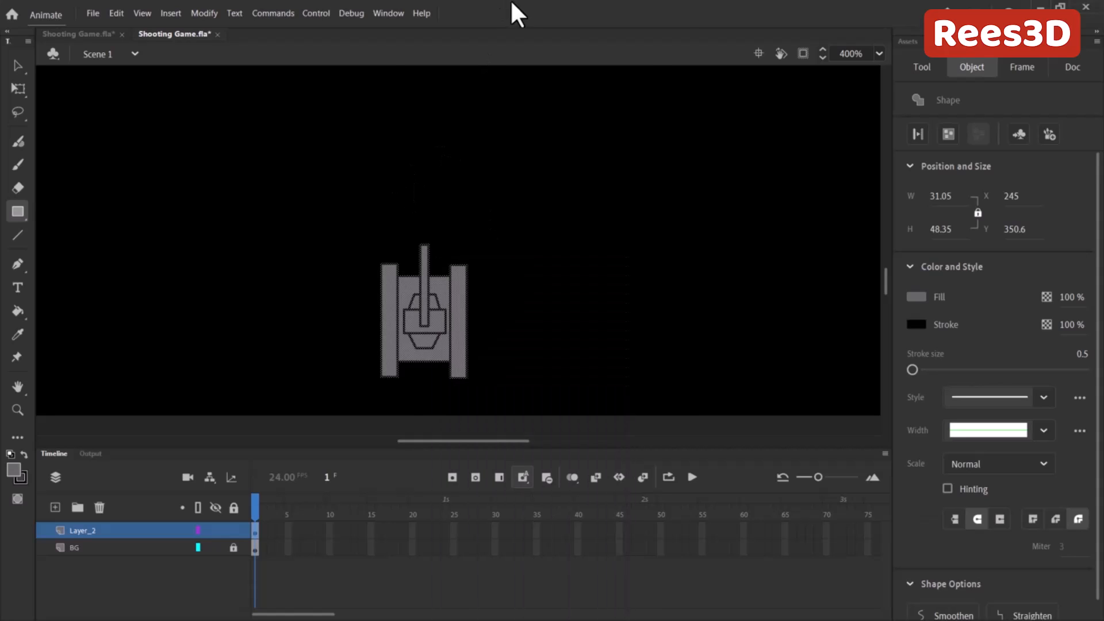
Step: Check the red plane's instance name and its library symbol in the original Shooting Game document
left_click(91, 36)
left_click(78, 34)
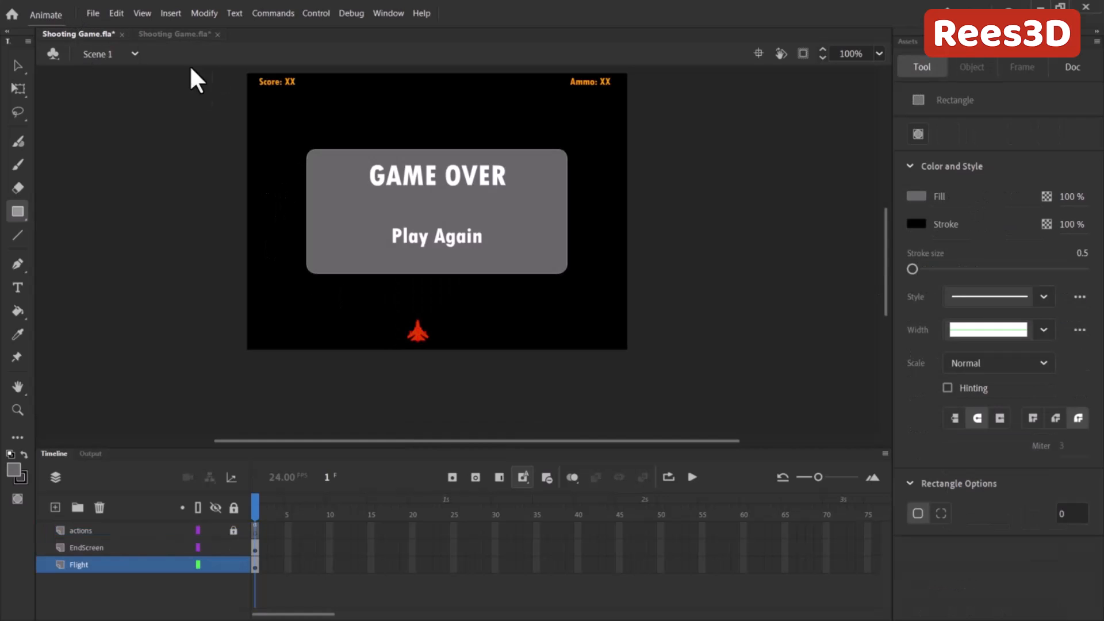
left_click(18, 66)
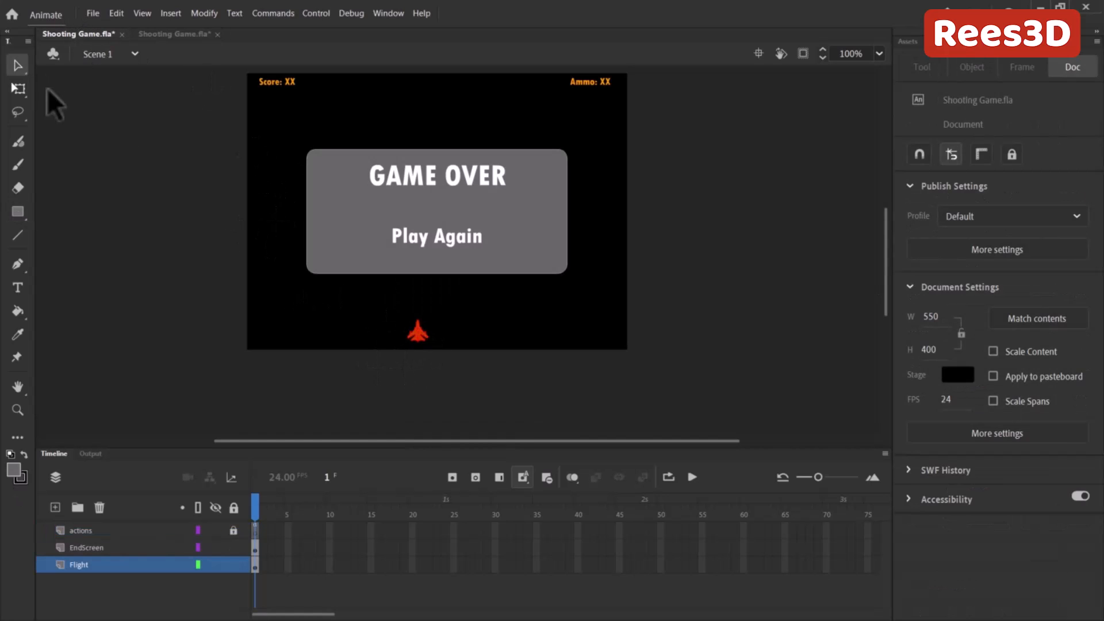
left_click(418, 332)
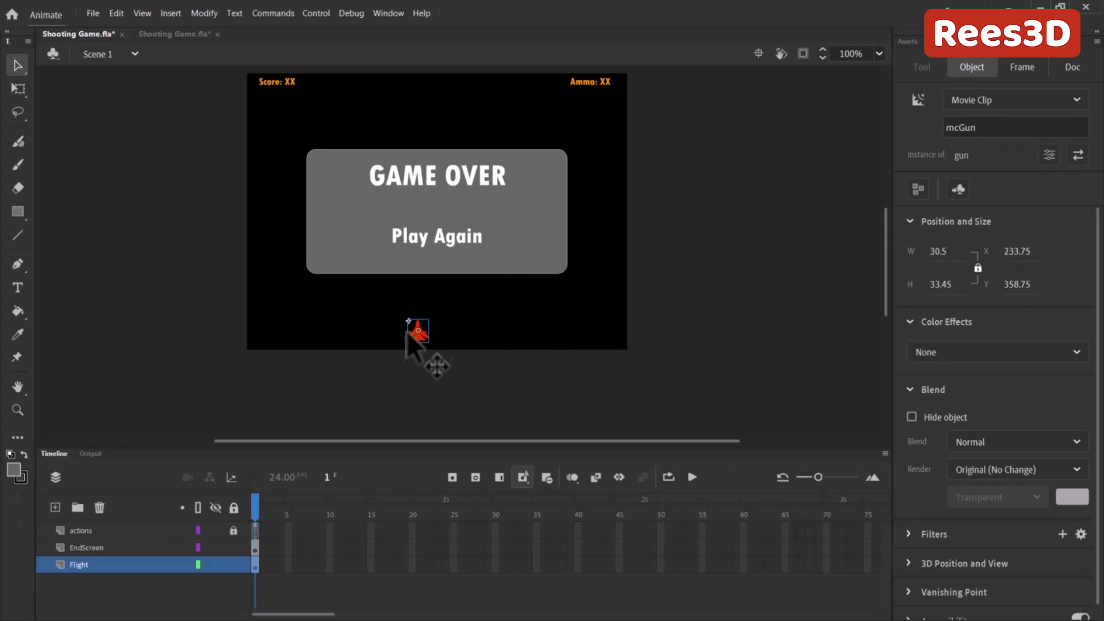
left_click(1023, 53)
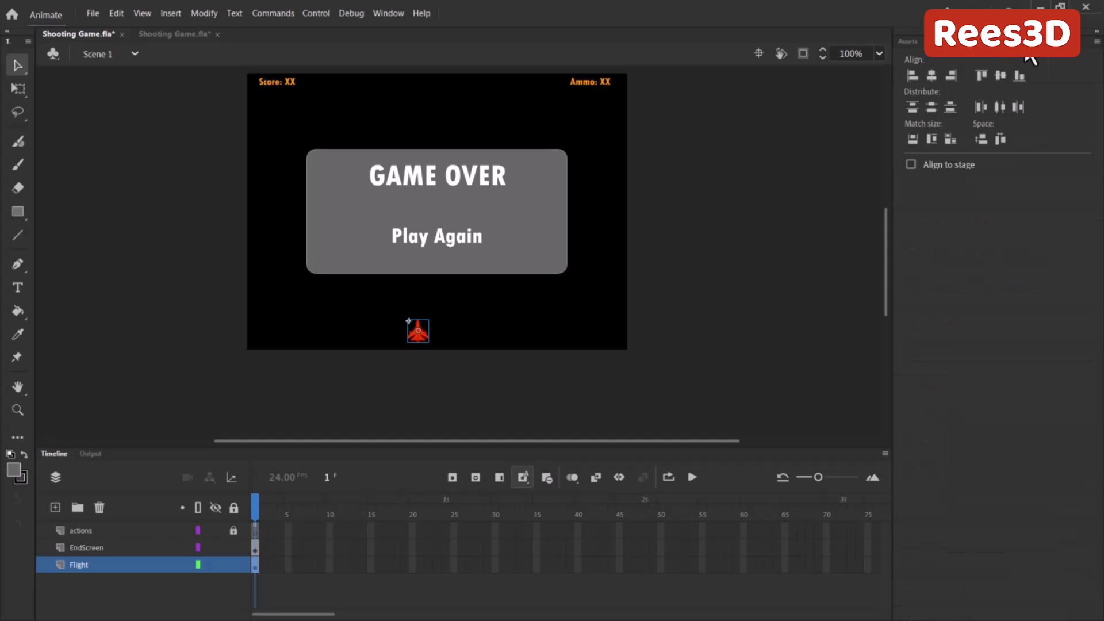
left_click(1029, 51)
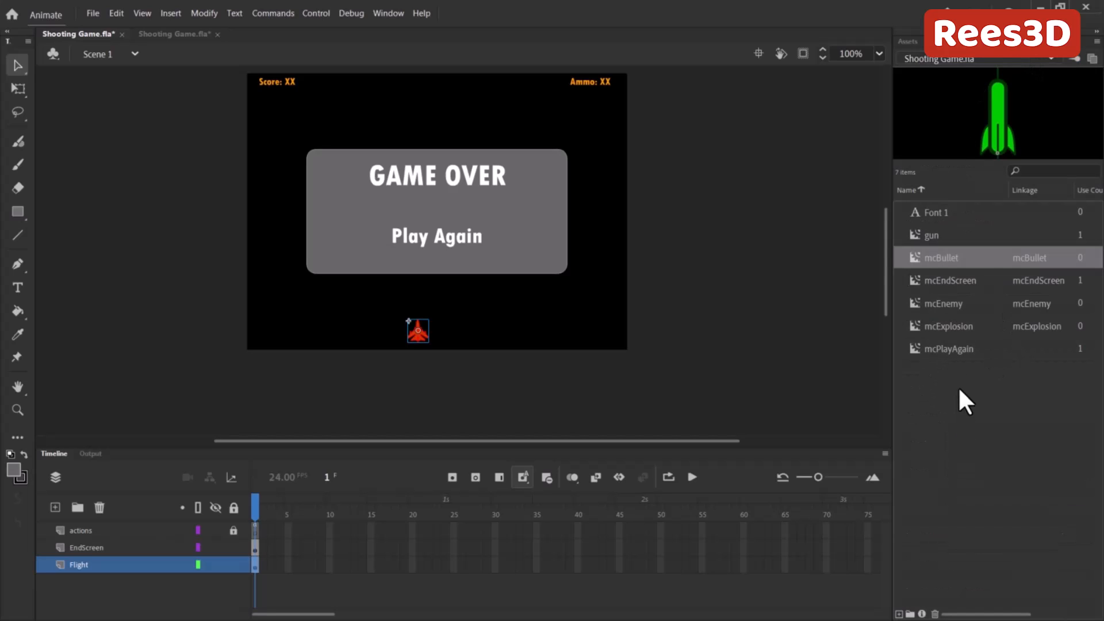
left_click(919, 236)
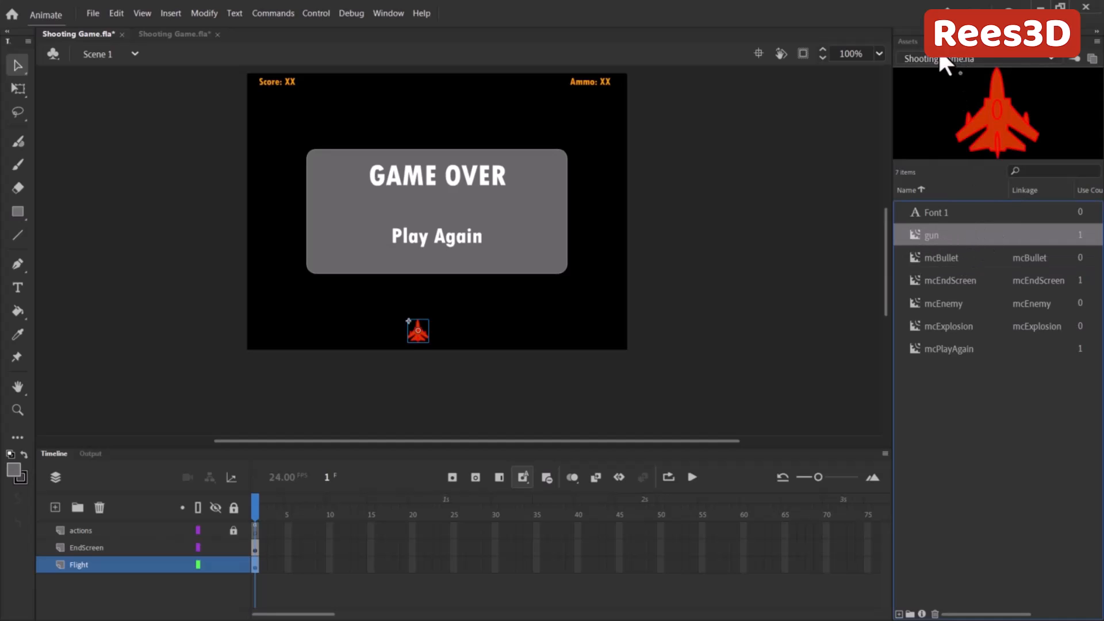
left_click(1021, 43)
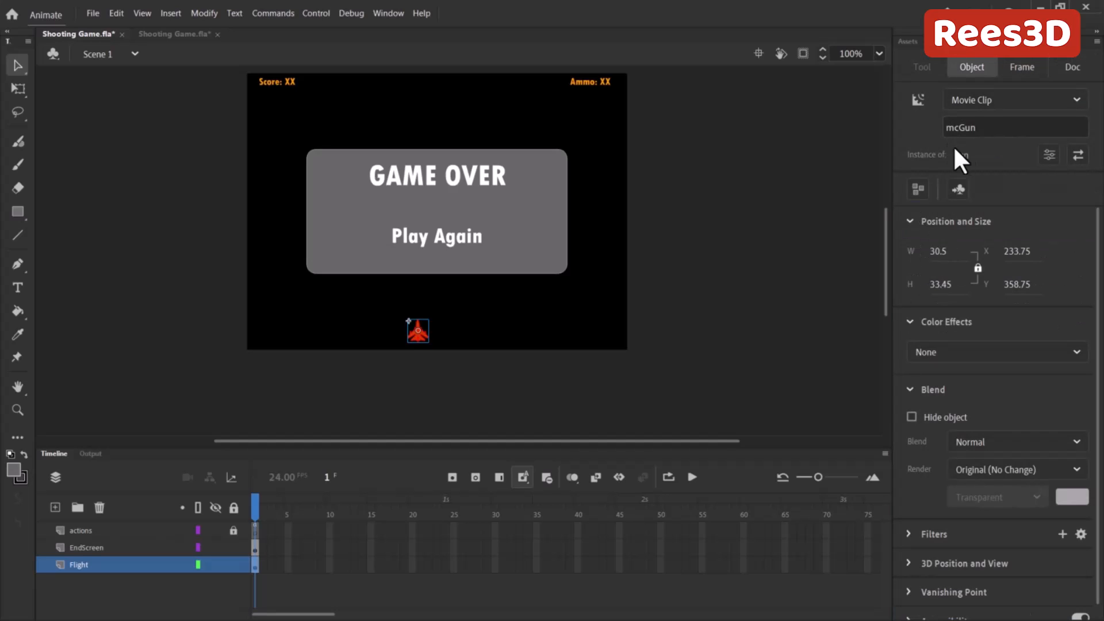
Step: Convert the selected tank in the new document to a Movie Clip symbol named gun
left_click(180, 34)
right_click(441, 320)
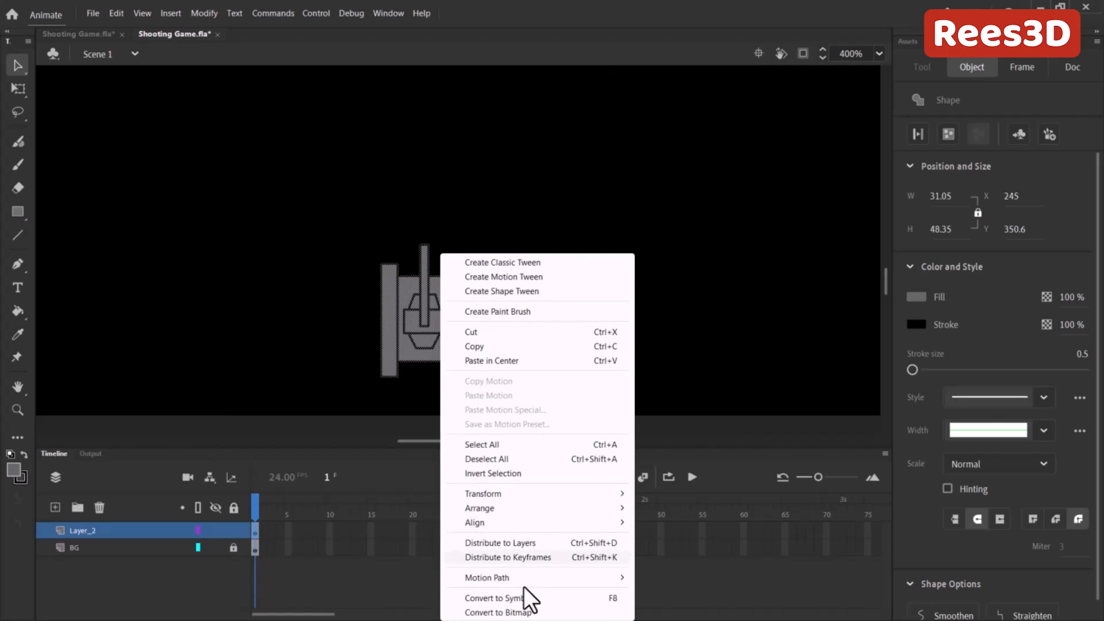
key("Escape")
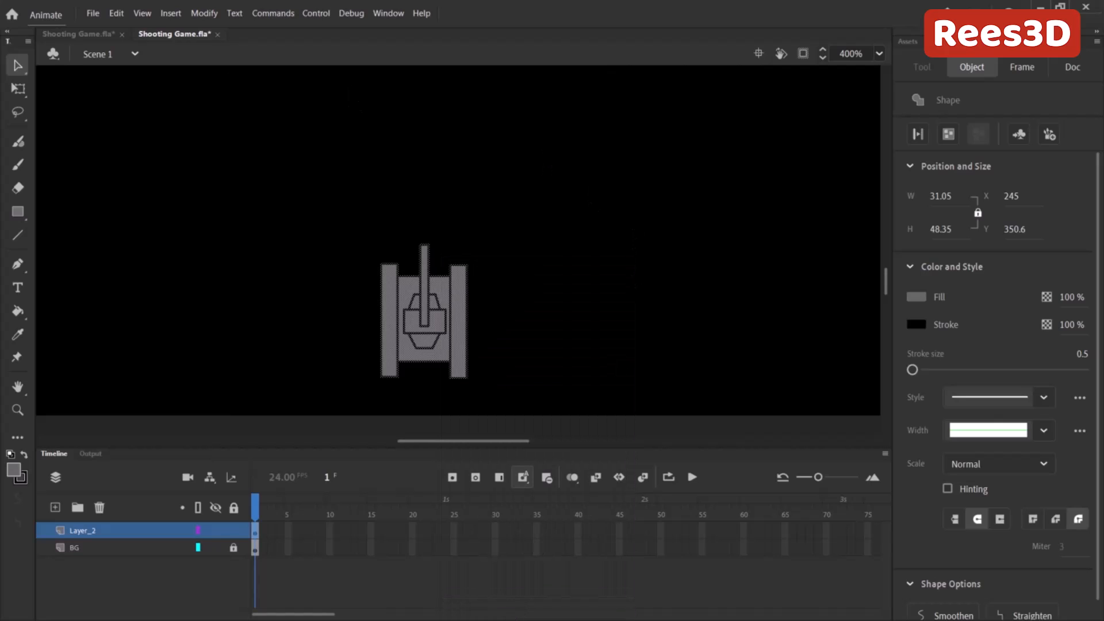
key("F8")
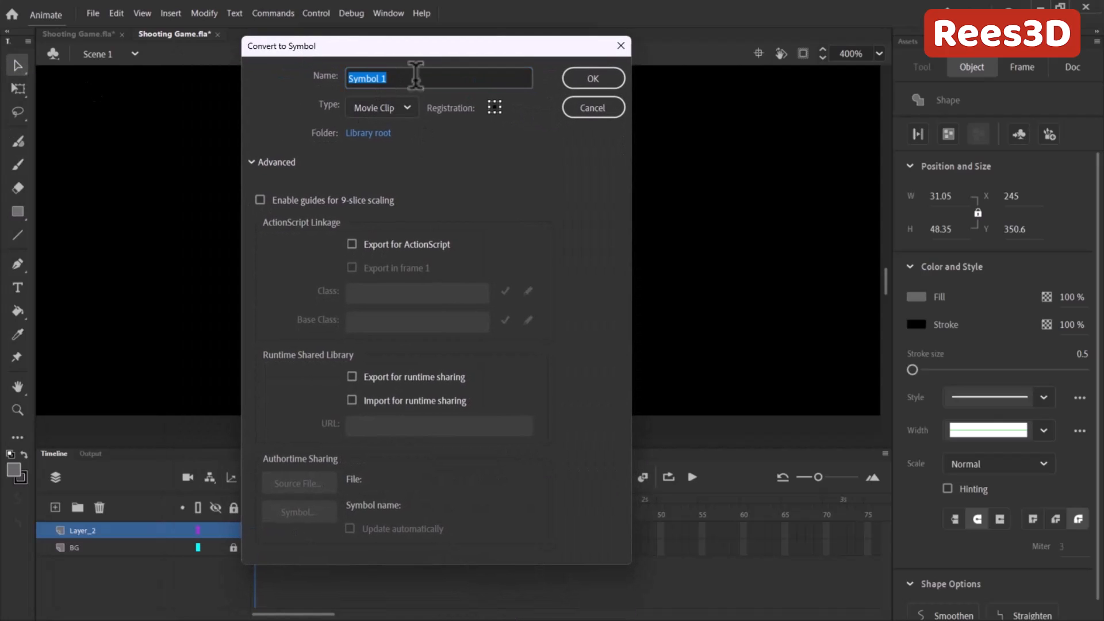
type("gun")
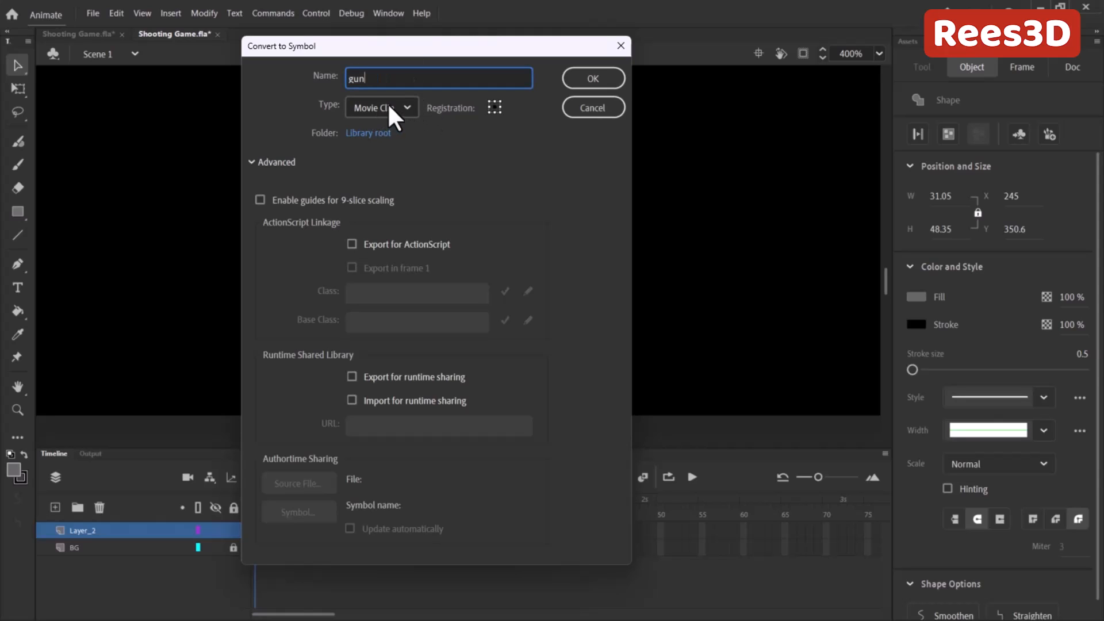
left_click(591, 80)
Step: Give the tank symbol on the stage the instance name mcGun
left_click(1038, 41)
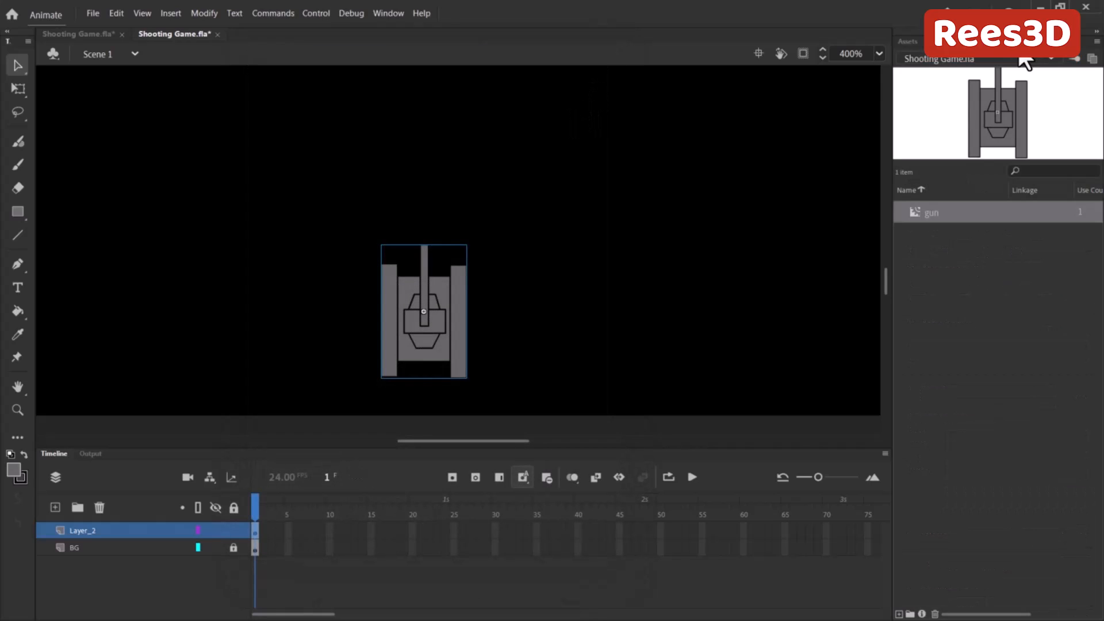
left_click(947, 50)
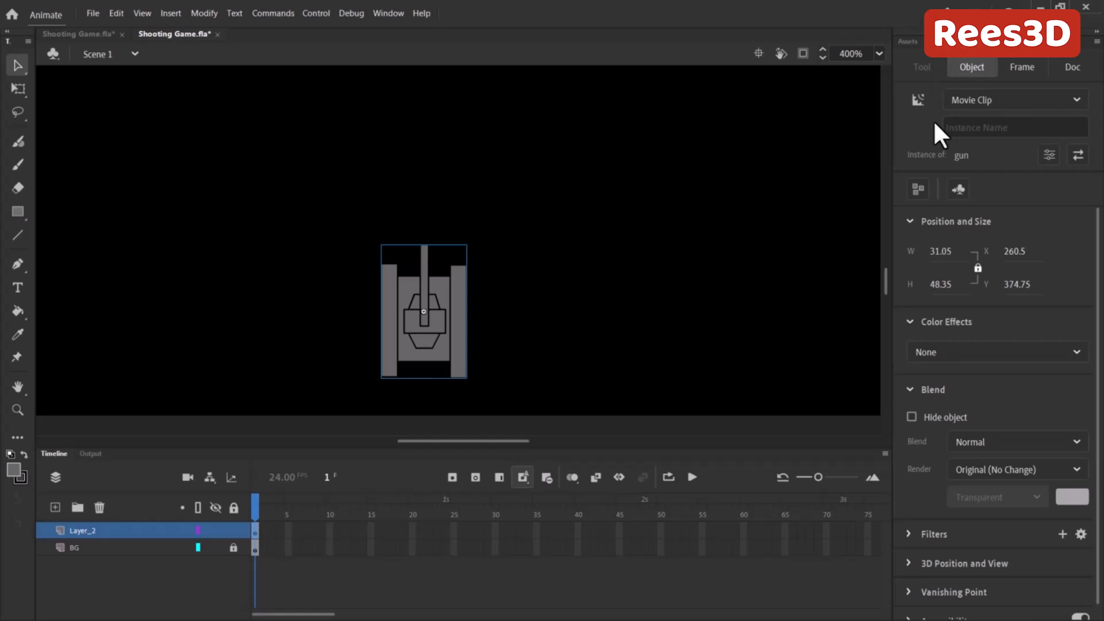
left_click(961, 127)
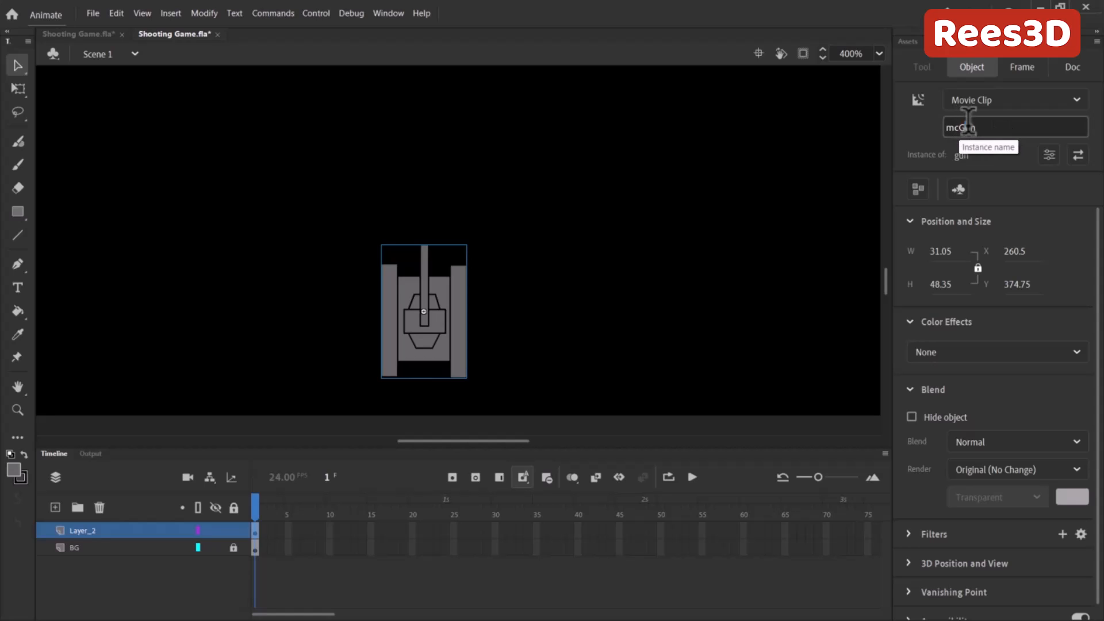
key("Return")
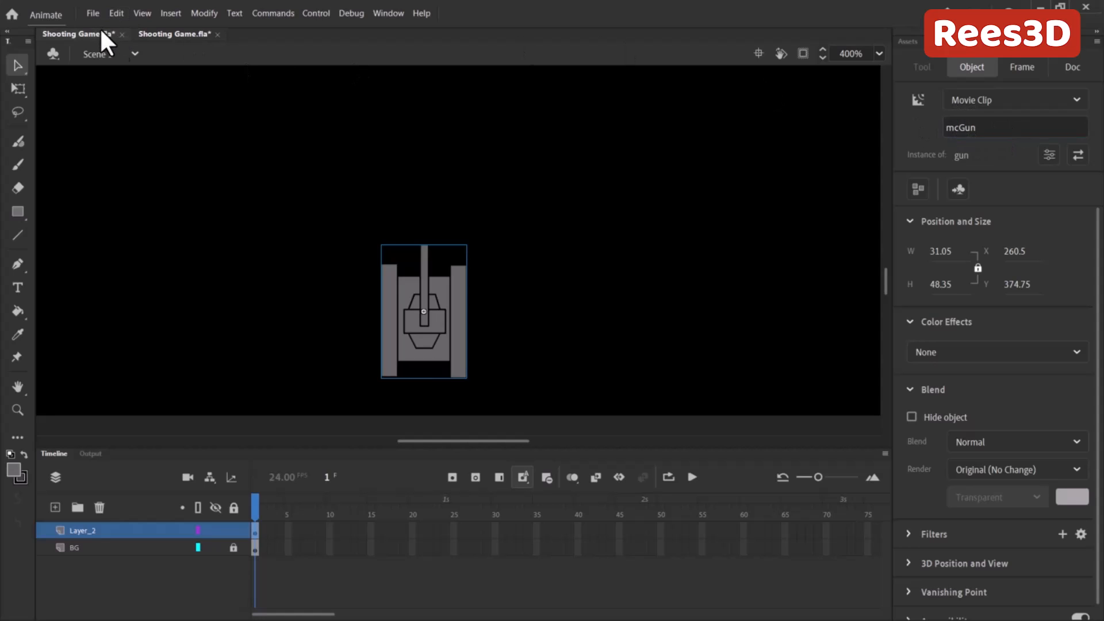
Step: Compare the plane's instance name in the original game document with the tank's in the new one
left_click(80, 34)
left_click(454, 356)
left_click(418, 331)
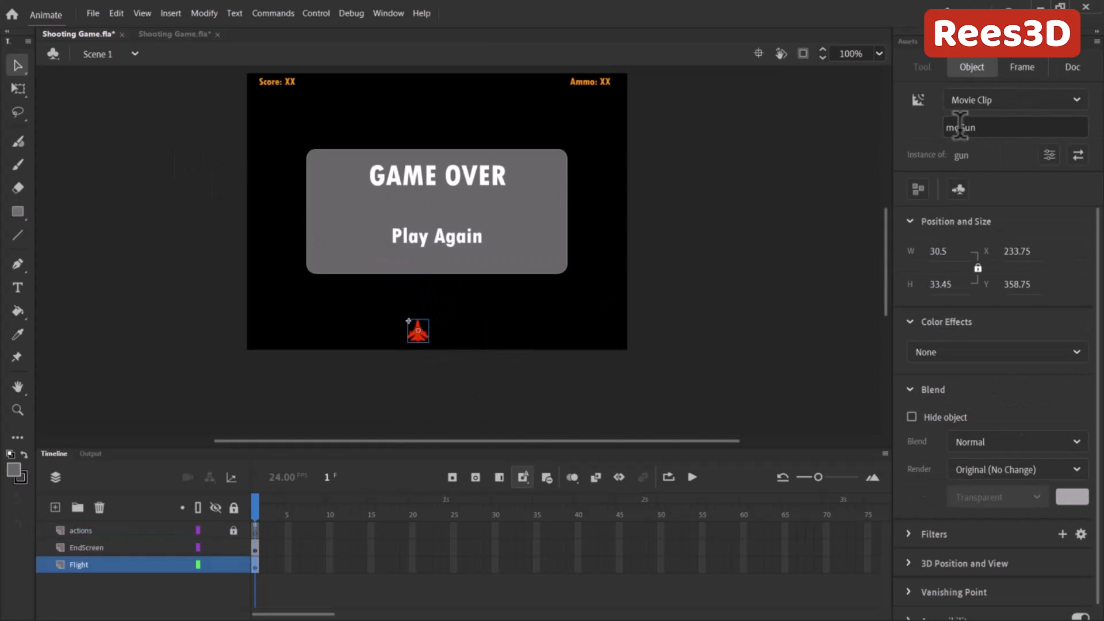
left_click(174, 34)
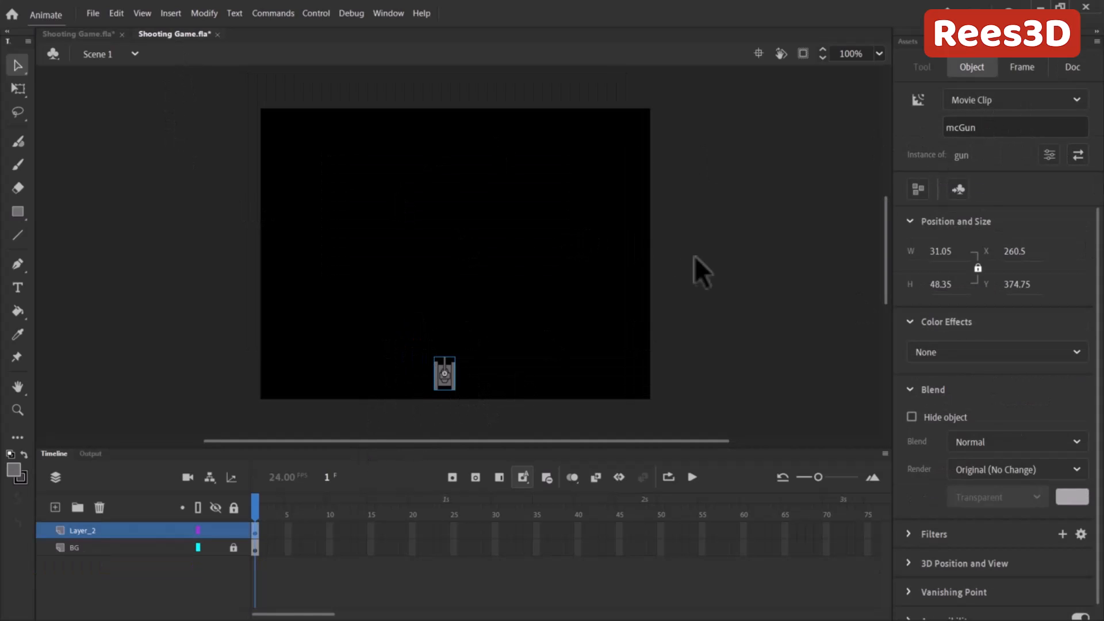
left_click(490, 302)
key("ctrl+Tab")
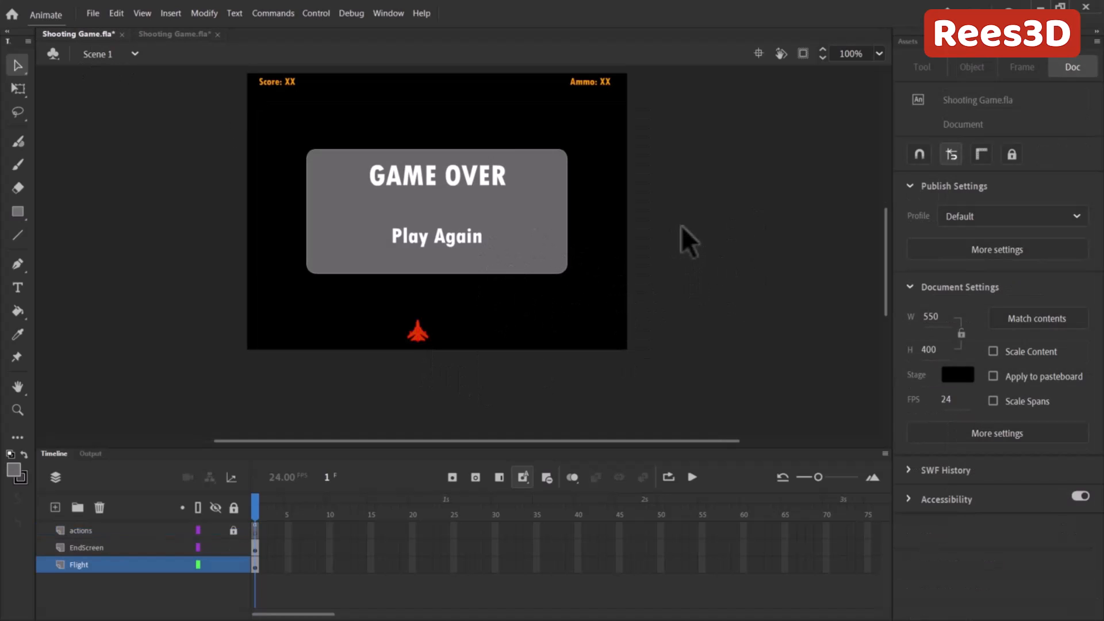
left_click(170, 35)
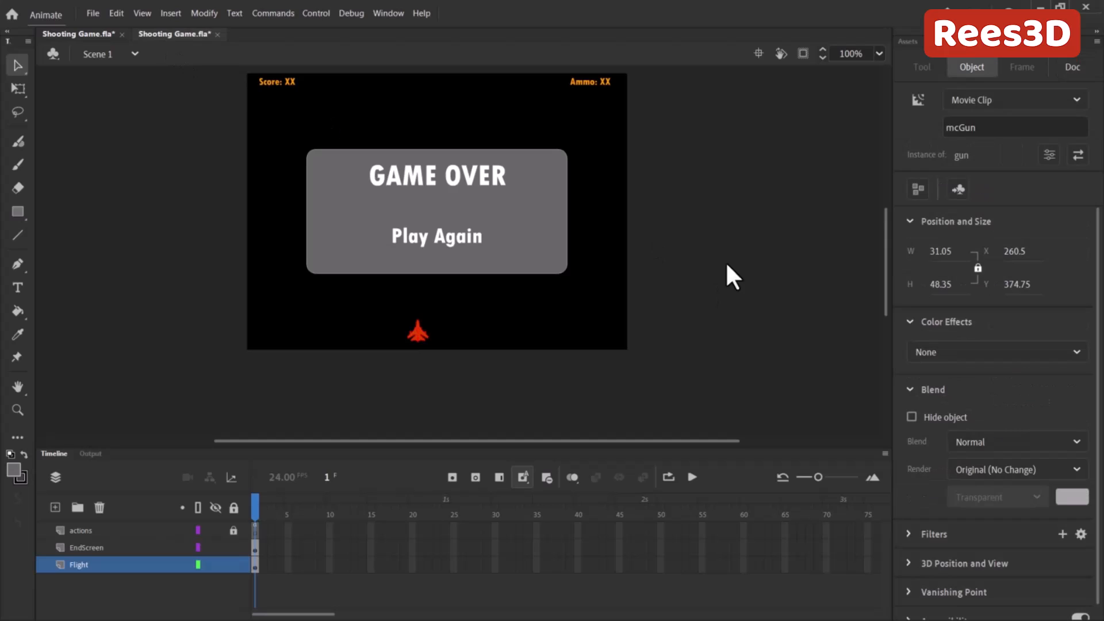
Step: Draw a small, thin upright gray rectangle just above the tank's barrel as the bullet
key("ctrl+equal")
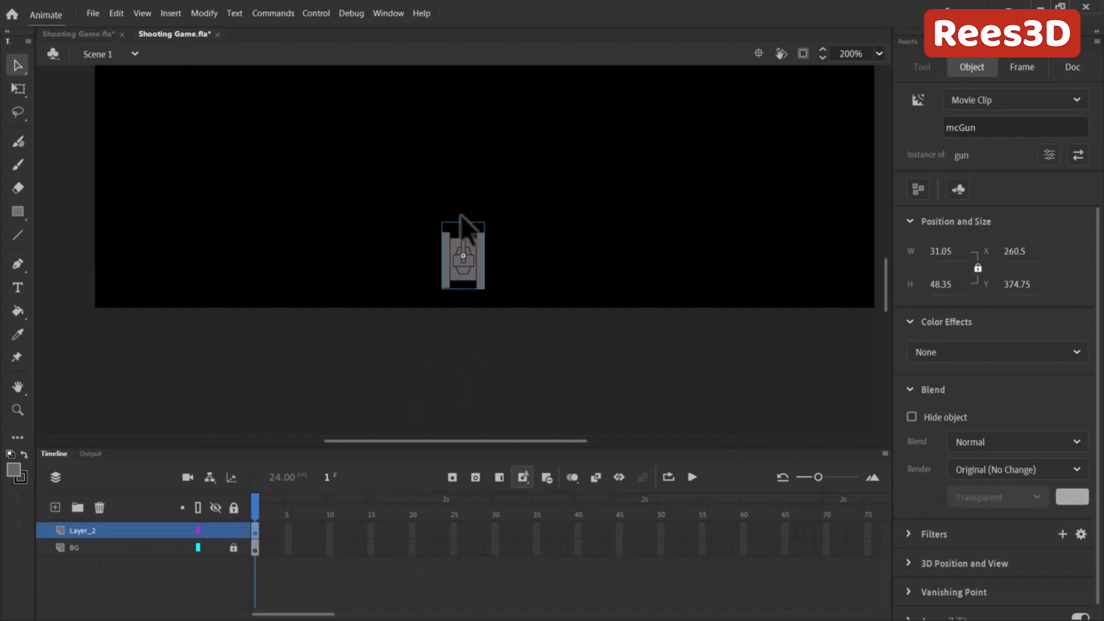
left_click(17, 213)
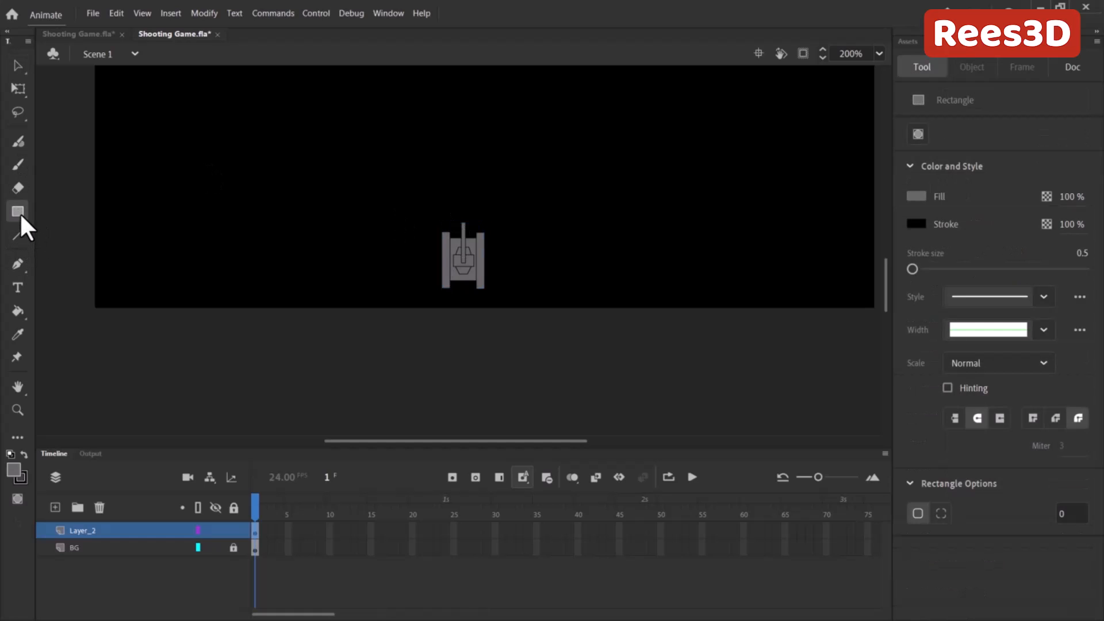
key("ctrl+equal")
left_click_drag(425, 269, 431, 226)
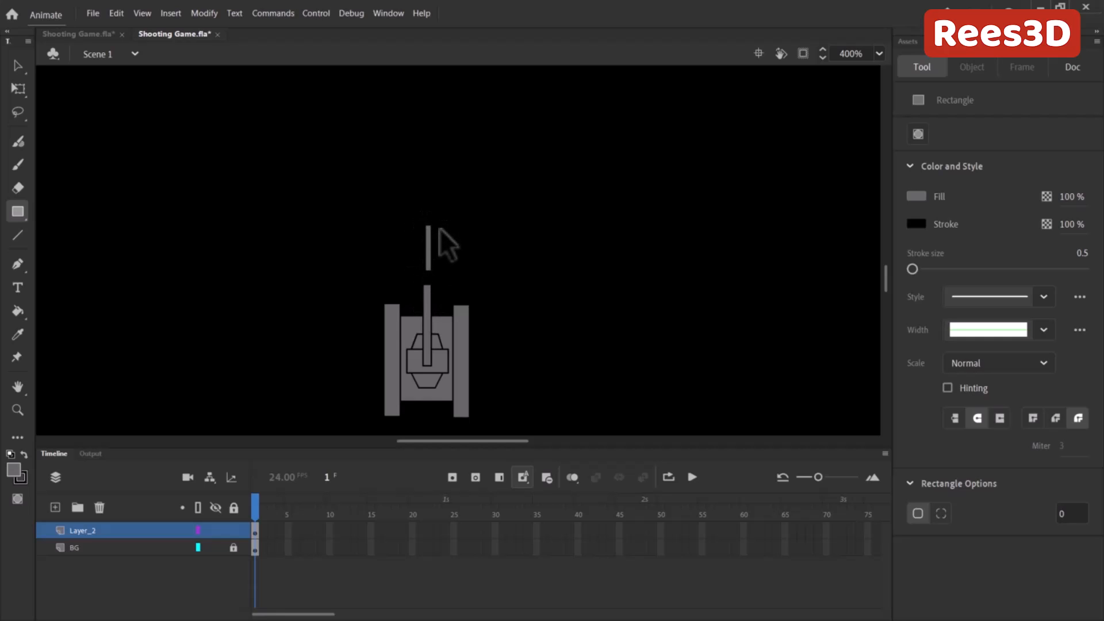
Step: Reshape the upper end of the gray bullet rectangle into a narrow, curved pointed tip with the Selection tool
key("ctrl+equal")
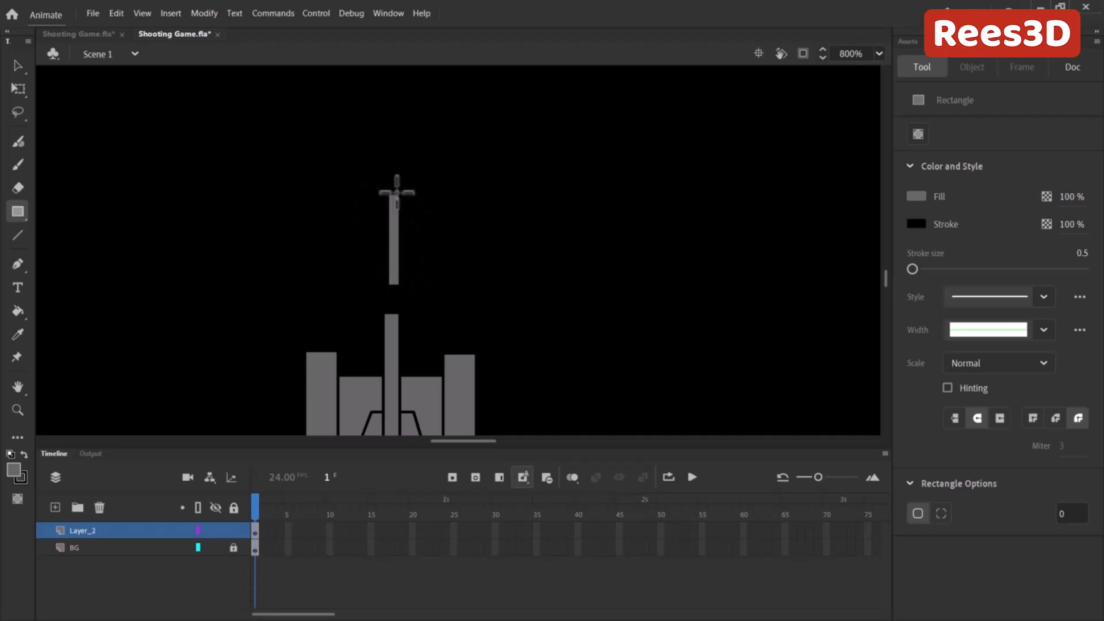
key("ctrl+minus")
key("ctrl+minus")
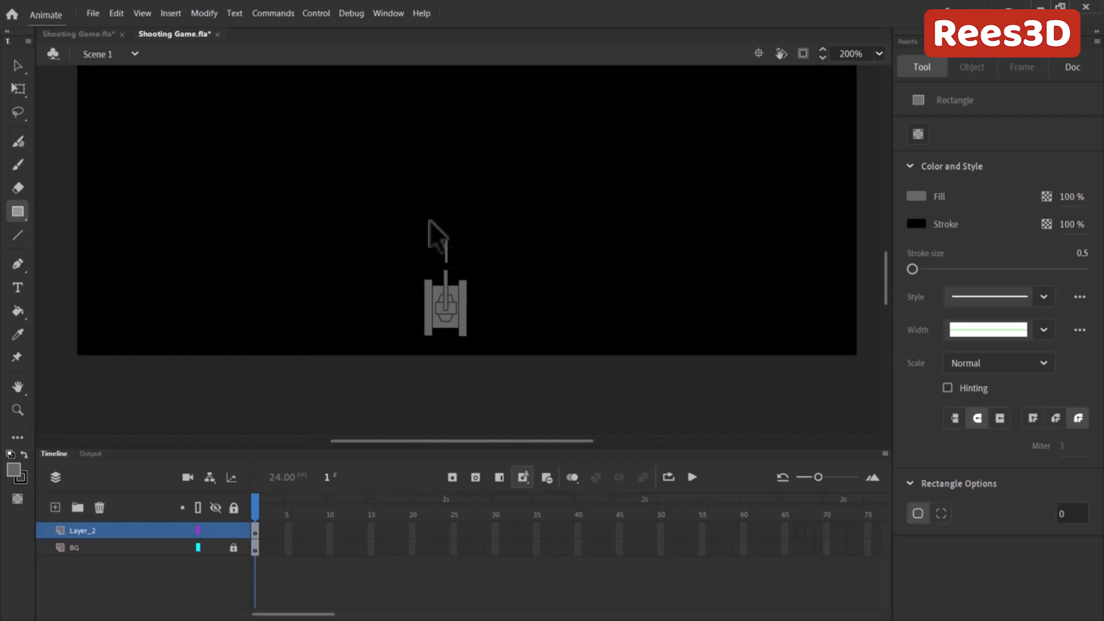
key("ctrl+equal")
key("ctrl+equal")
key("ctrl+equal")
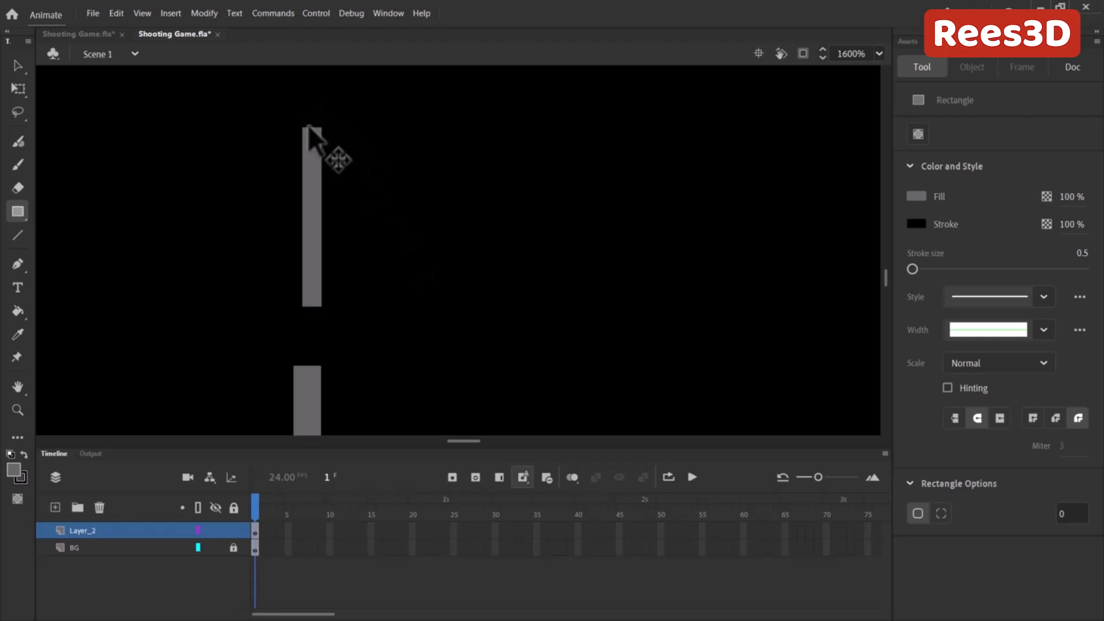
key("ctrl+equal")
left_click_drag(352, 165, 364, 234)
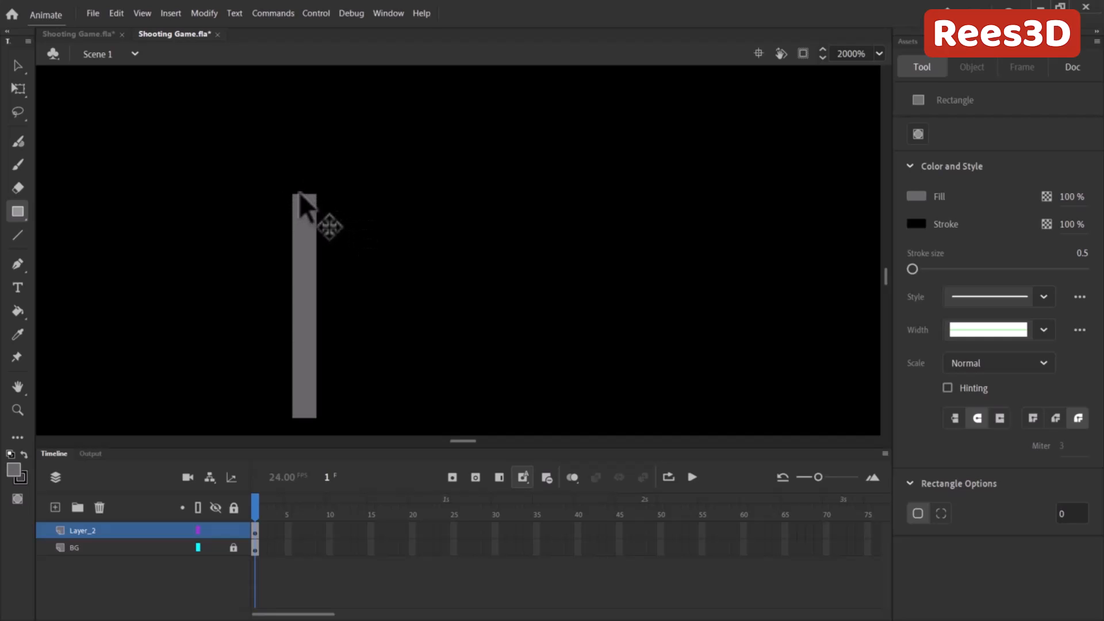
left_click(17, 65)
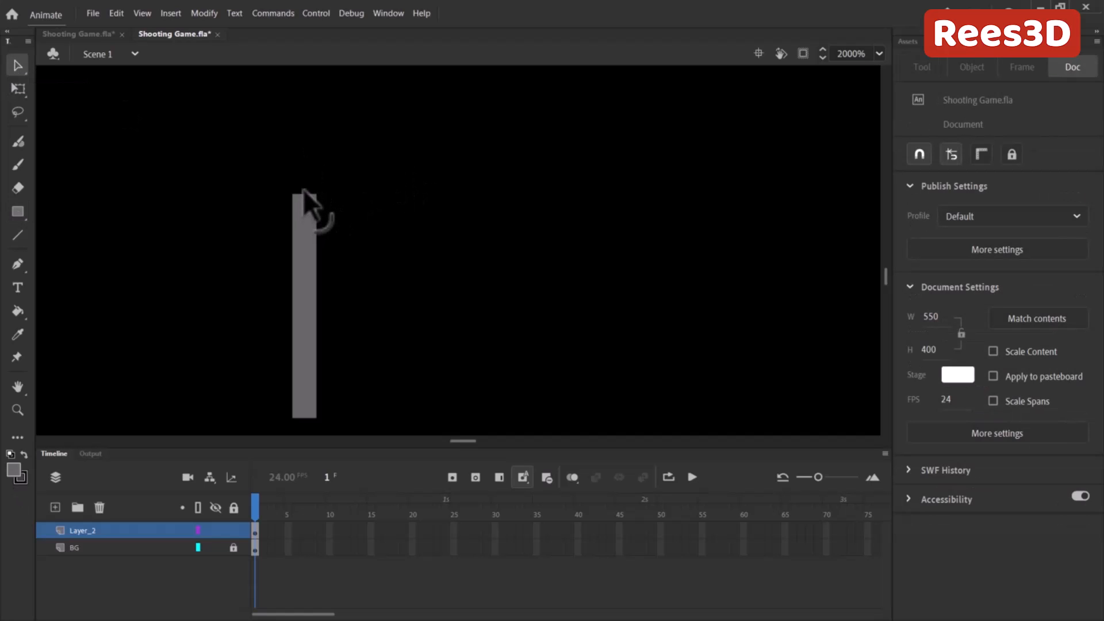
left_click_drag(303, 184, 305, 141)
left_click_drag(305, 188, 305, 149)
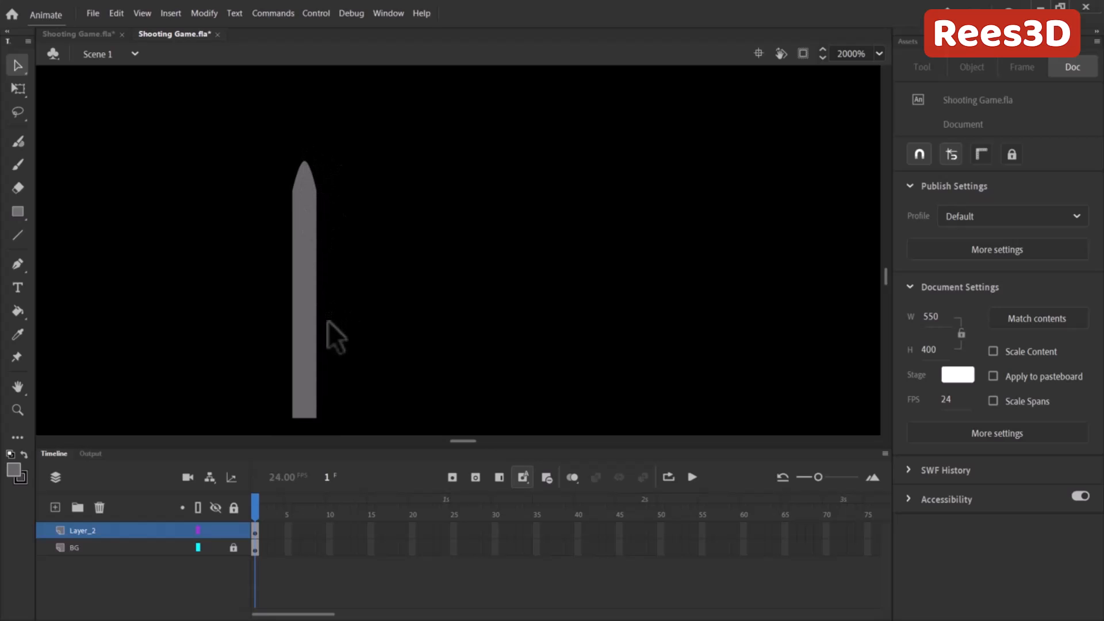
left_click_drag(344, 315, 342, 252)
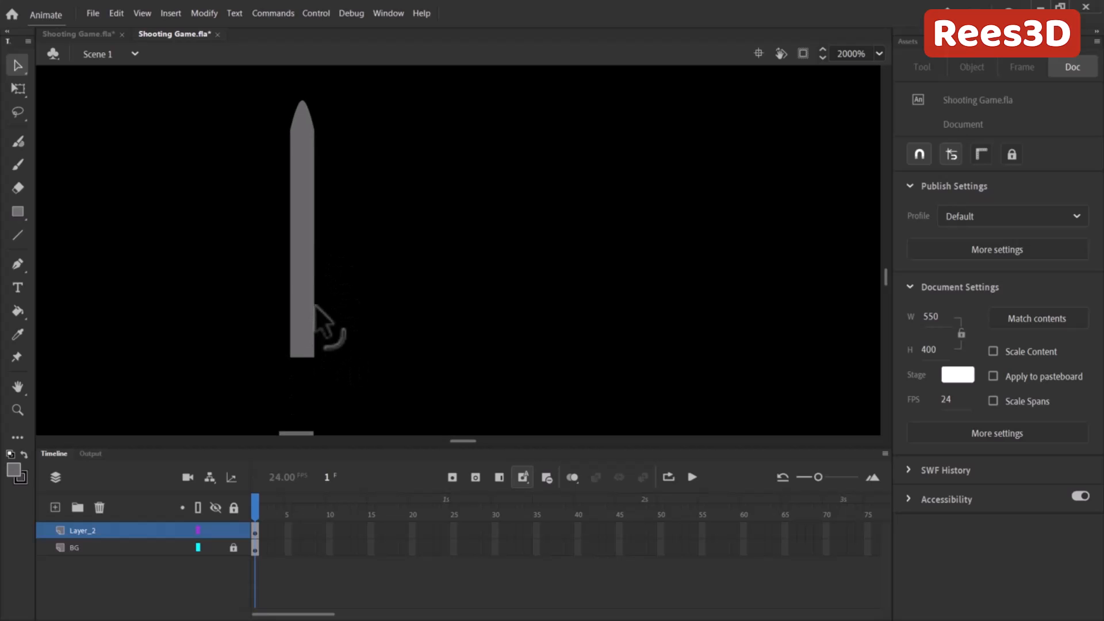
left_click(17, 211)
mouse_move(321, 329)
left_mouse_down()
mouse_move(333, 364)
mouse_move(318, 348)
mouse_move(337, 346)
left_mouse_up()
key("Delete")
key("ctrl+z")
left_click(324, 355)
double_click(327, 366)
key("Delete")
left_click(329, 349)
left_click_drag(360, 397, 317, 282)
key("ctrl+z")
Step: Add two gray swept-back fins without a stroke to the sides of the bullet's lower end
left_click(18, 235)
left_click(18, 211)
left_click(916, 225)
left_click(882, 237)
mouse_move(262, 327)
left_mouse_down()
mouse_move(282, 346)
mouse_move(266, 357)
mouse_move(286, 348)
mouse_move(346, 361)
left_mouse_up()
left_click_drag(265, 356, 257, 357)
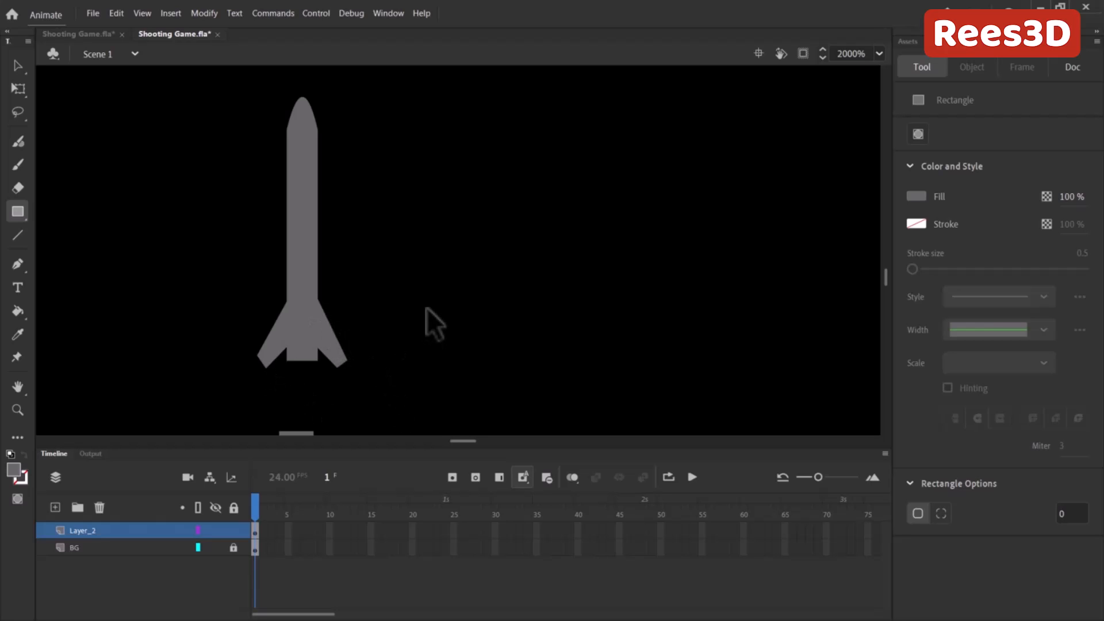
Step: Narrow the whole bullet shape to a width of about 3.05 with Free Transform
left_click(296, 288)
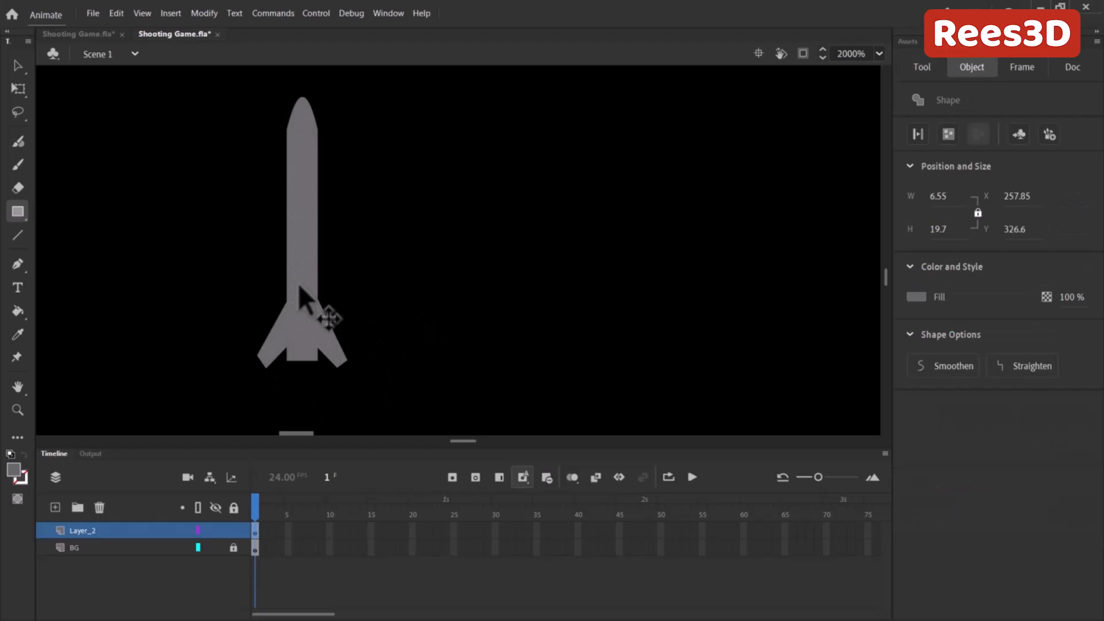
left_click(18, 88)
left_click_drag(346, 232, 393, 241)
key("ctrl+minus")
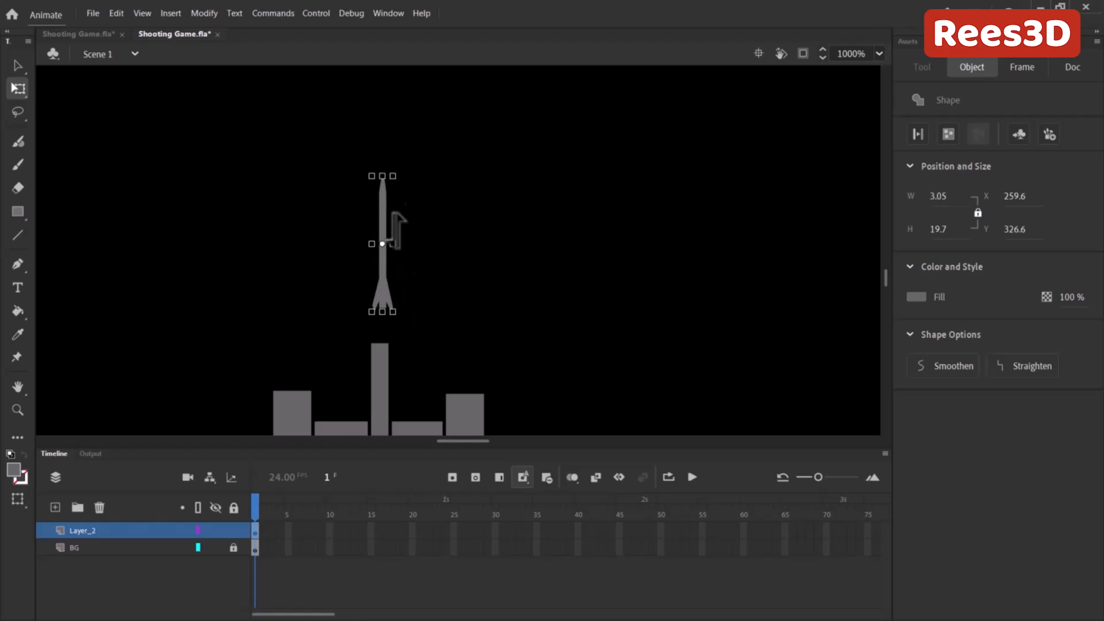
left_click(402, 309)
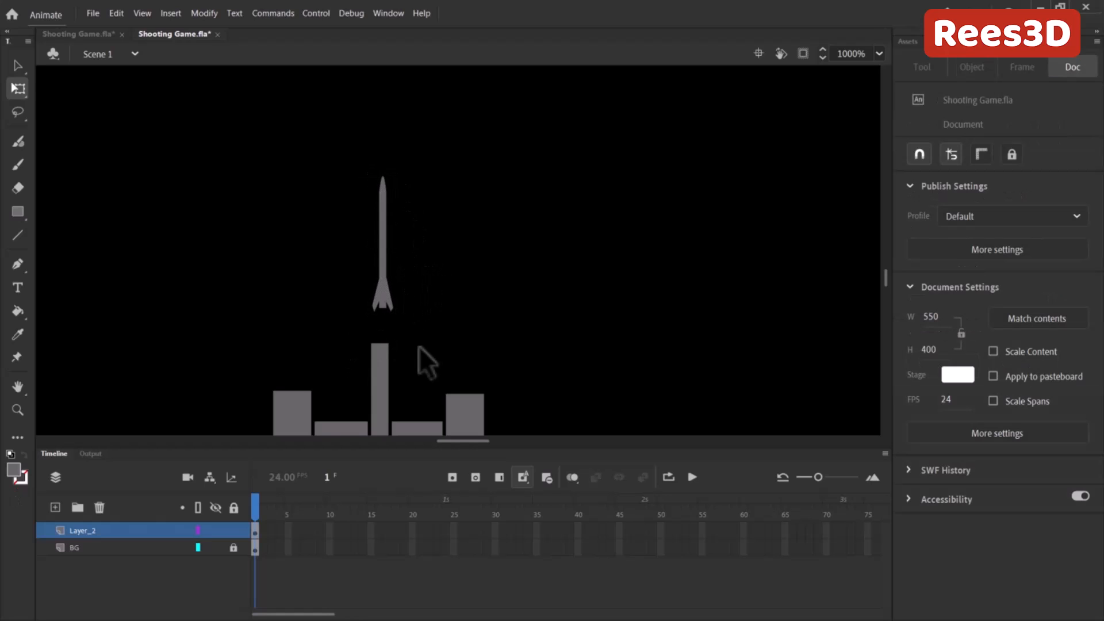
Step: Change the bullet shape's fill color to light gray
left_click(382, 290)
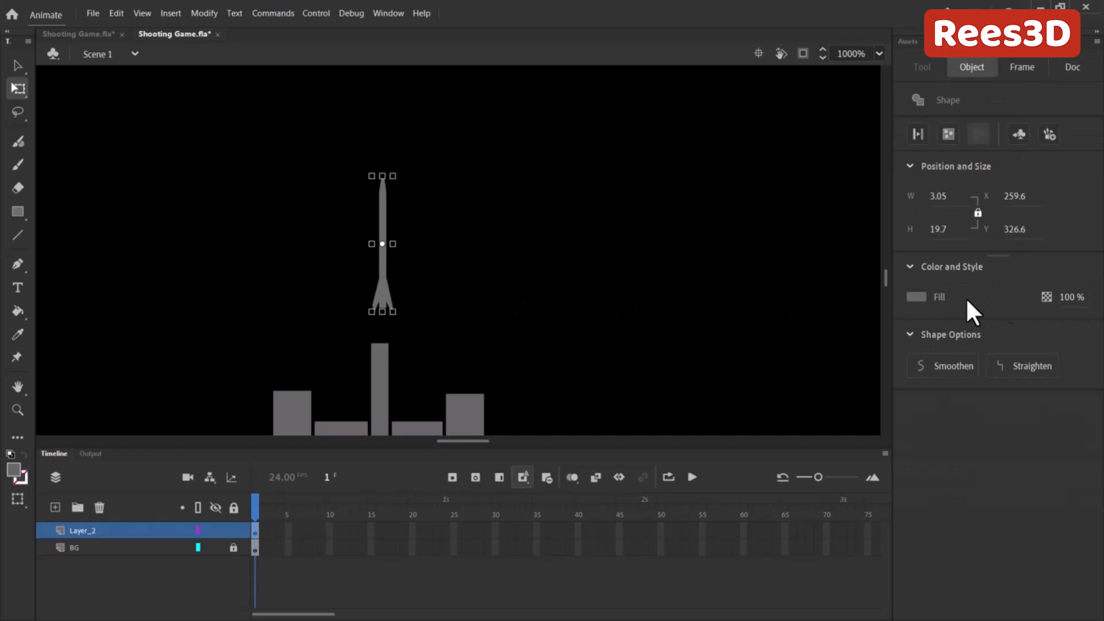
left_click(917, 296)
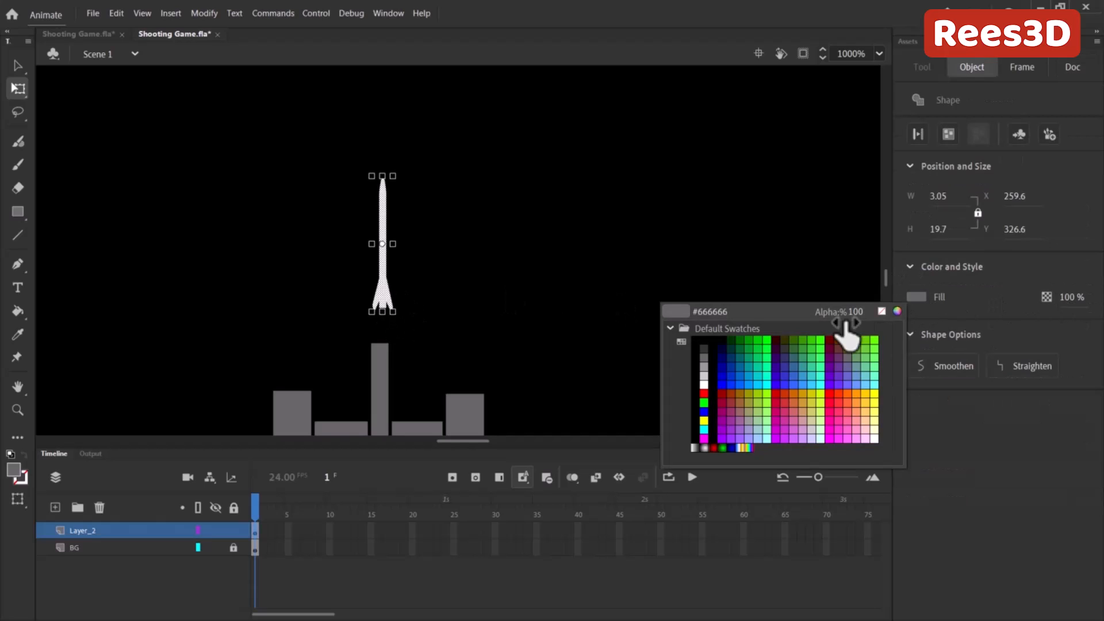
left_click(704, 384)
left_click(461, 288)
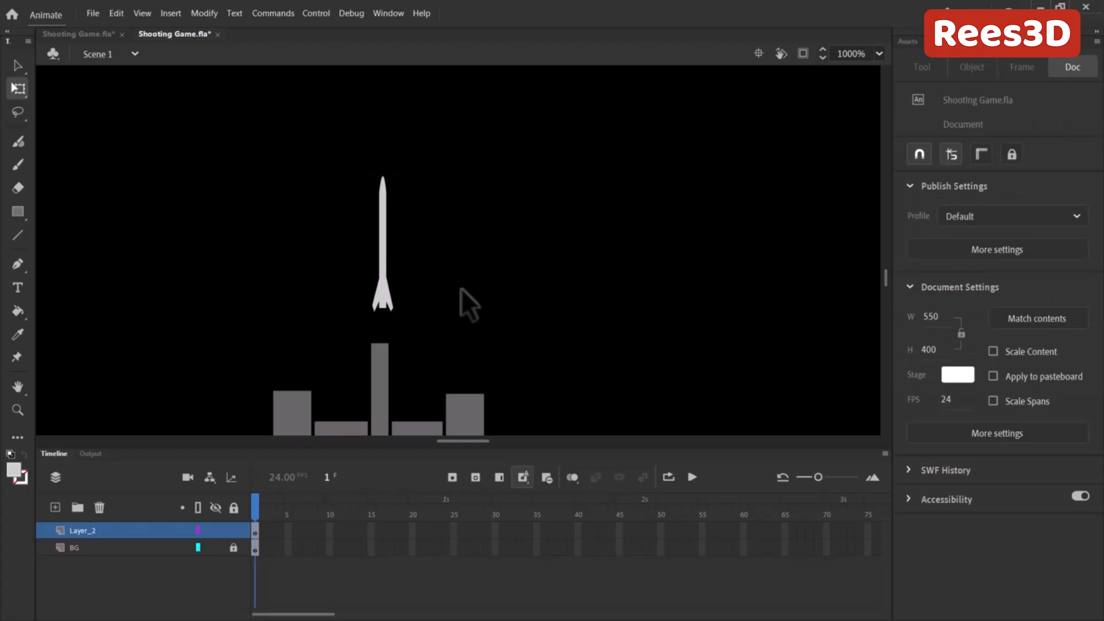
Step: Shorten the bullet from its tip to a height of about 13.7, keeping its tail just above the tank's barrel
scroll(461, 288, "down", 4)
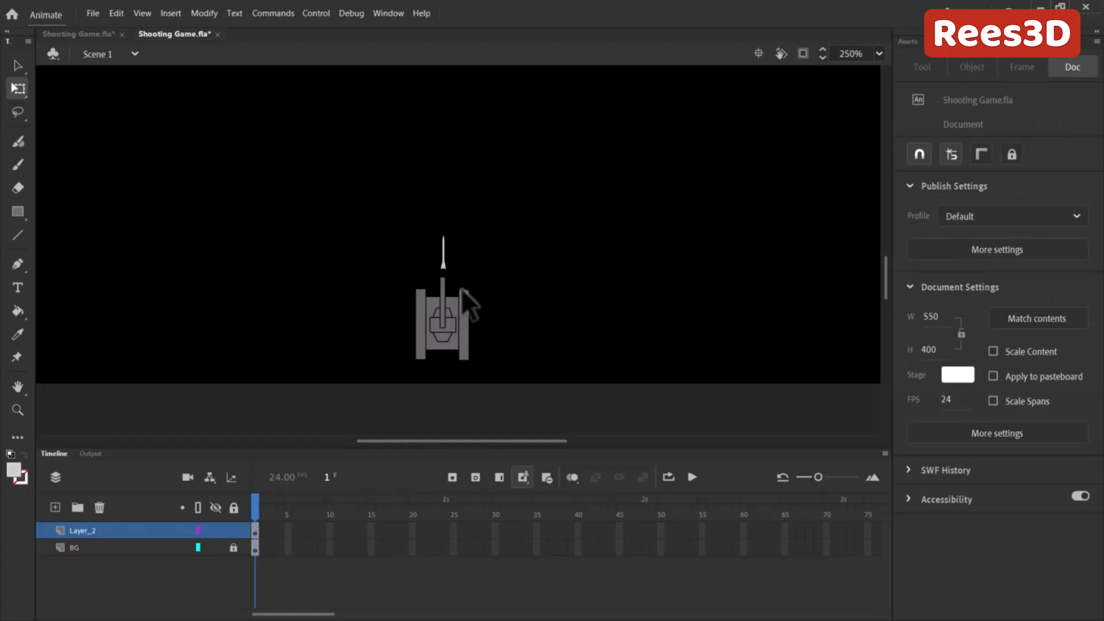
scroll(461, 288, "up", 2)
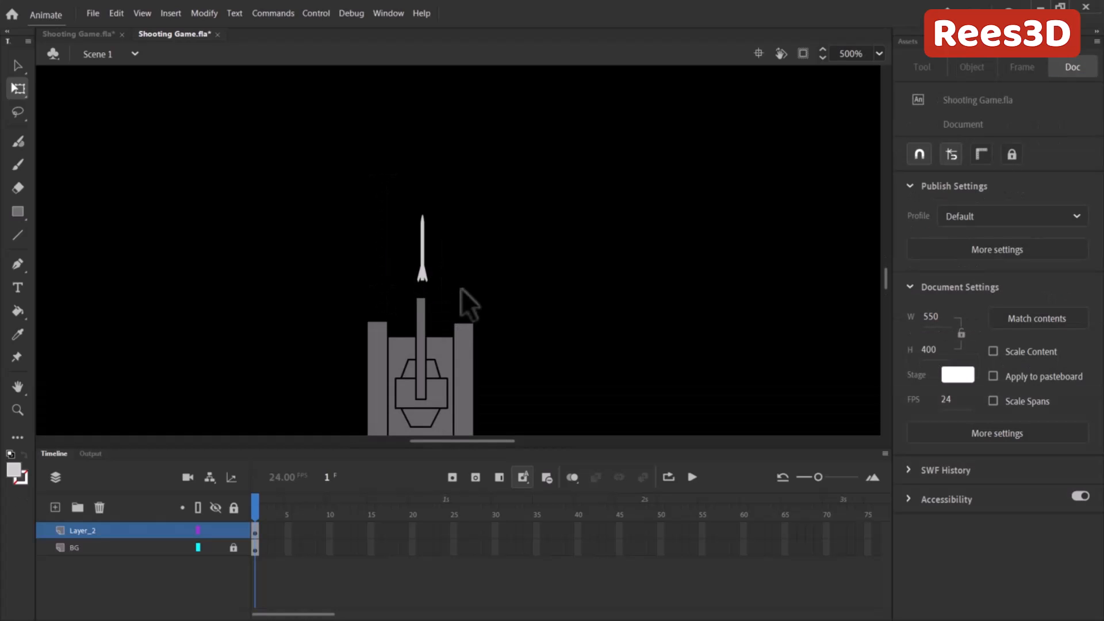
scroll(461, 288, "down", 2)
scroll(461, 288, "up", 4)
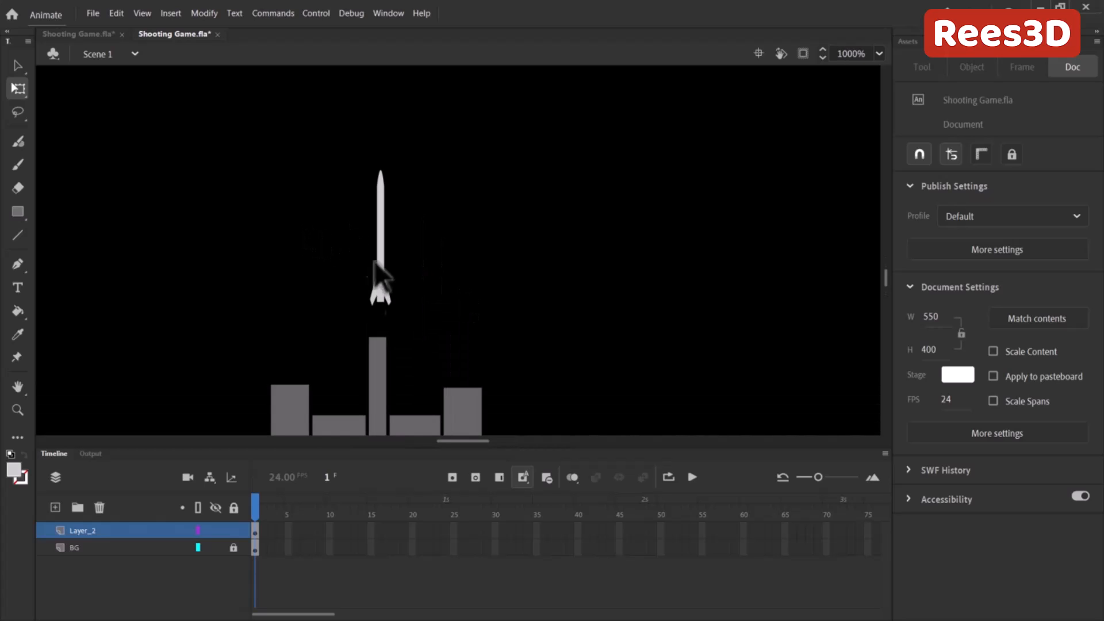
key("ctrl+a")
left_click_drag(376, 171, 382, 246)
left_click(447, 279)
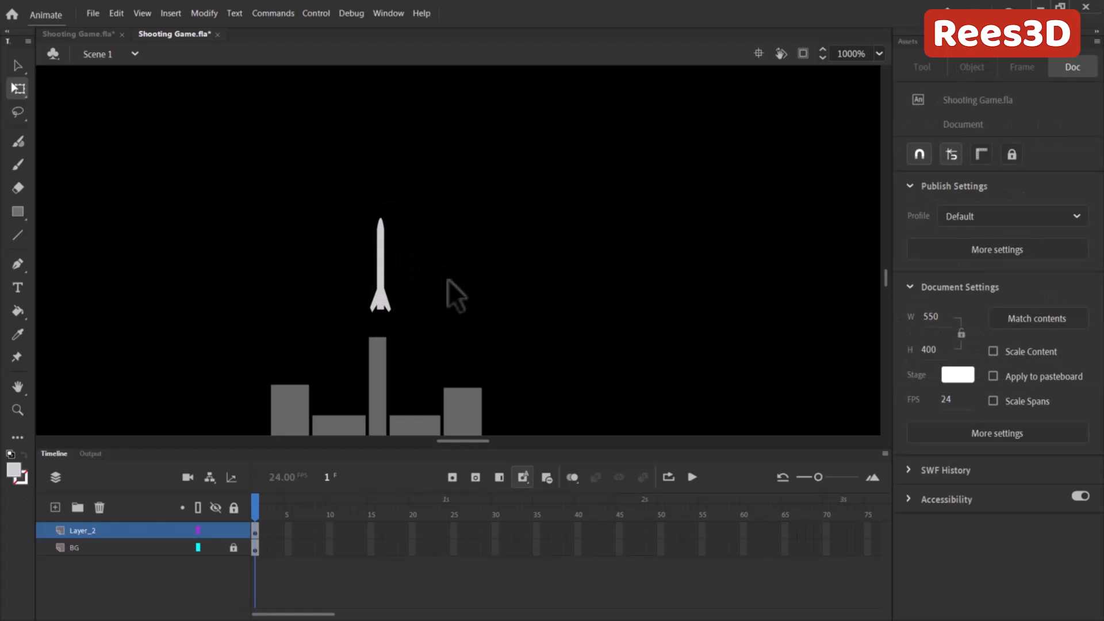
Step: Convert the bullet shape to a Movie Clip symbol named bullet
left_click(379, 270)
right_click(382, 253)
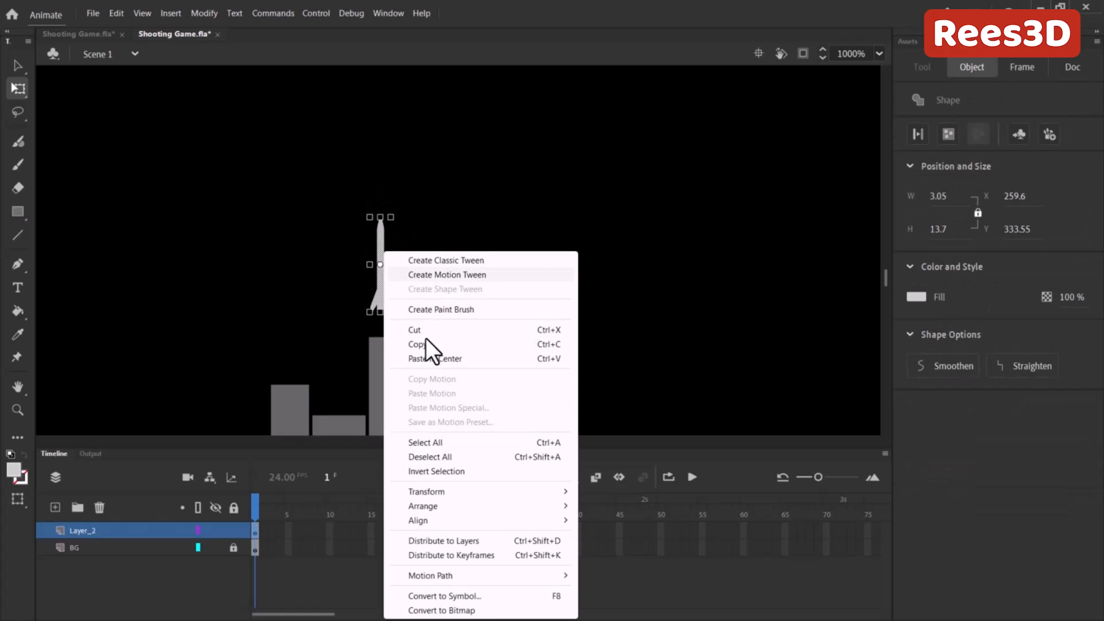
left_click(488, 597)
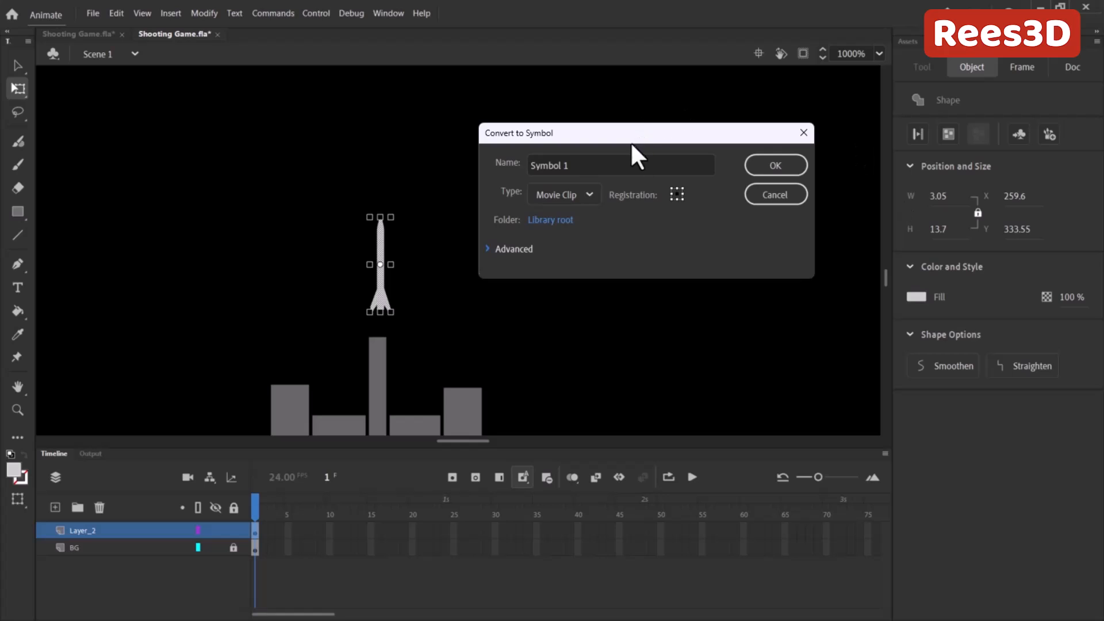
left_click(487, 247)
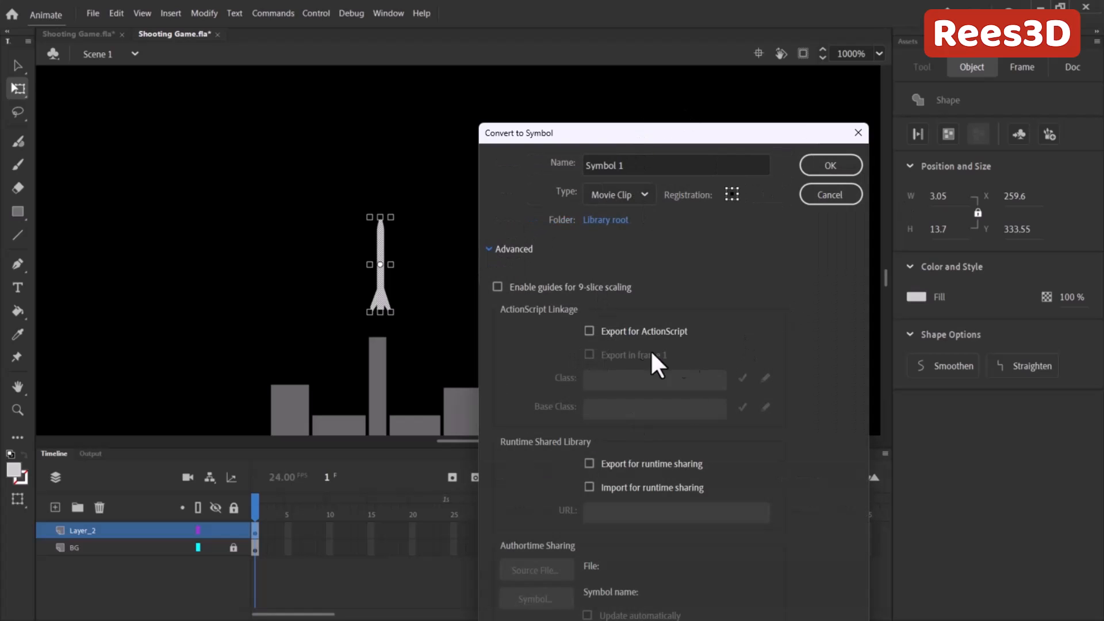
left_click(487, 247)
left_click(487, 248)
left_click(489, 247)
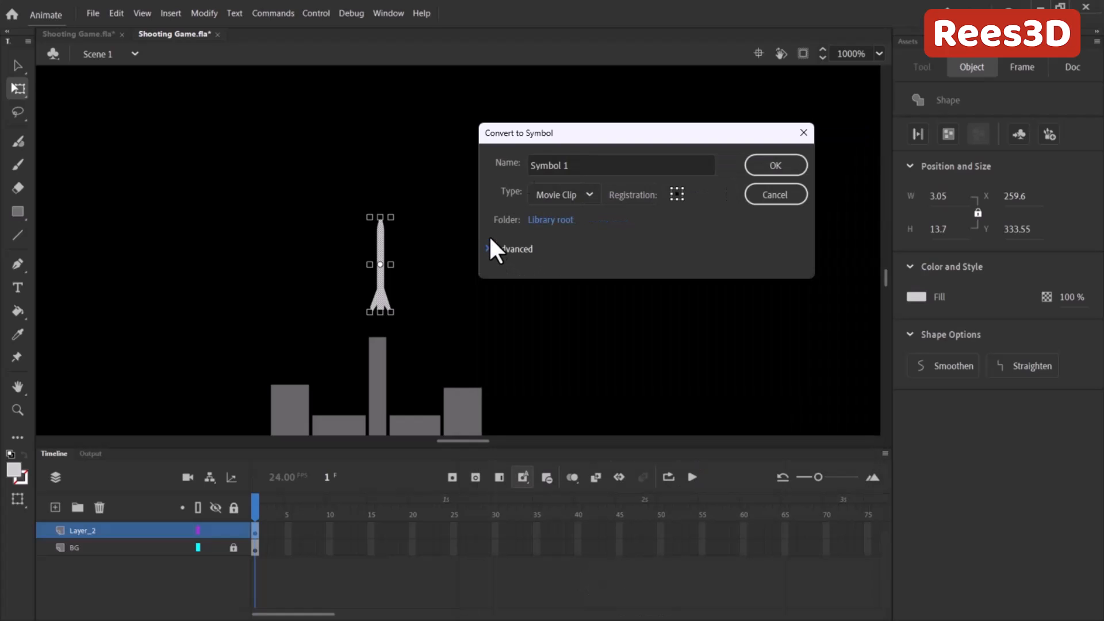
left_click_drag(630, 130, 673, 143)
left_click_drag(591, 163, 381, 160)
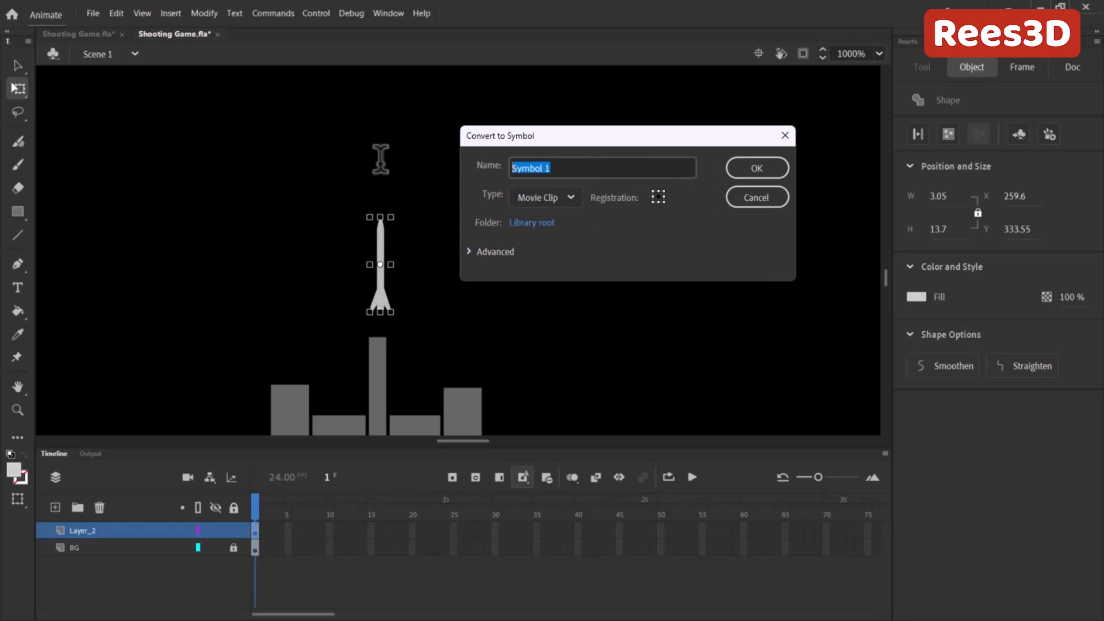
type("but")
type("llet")
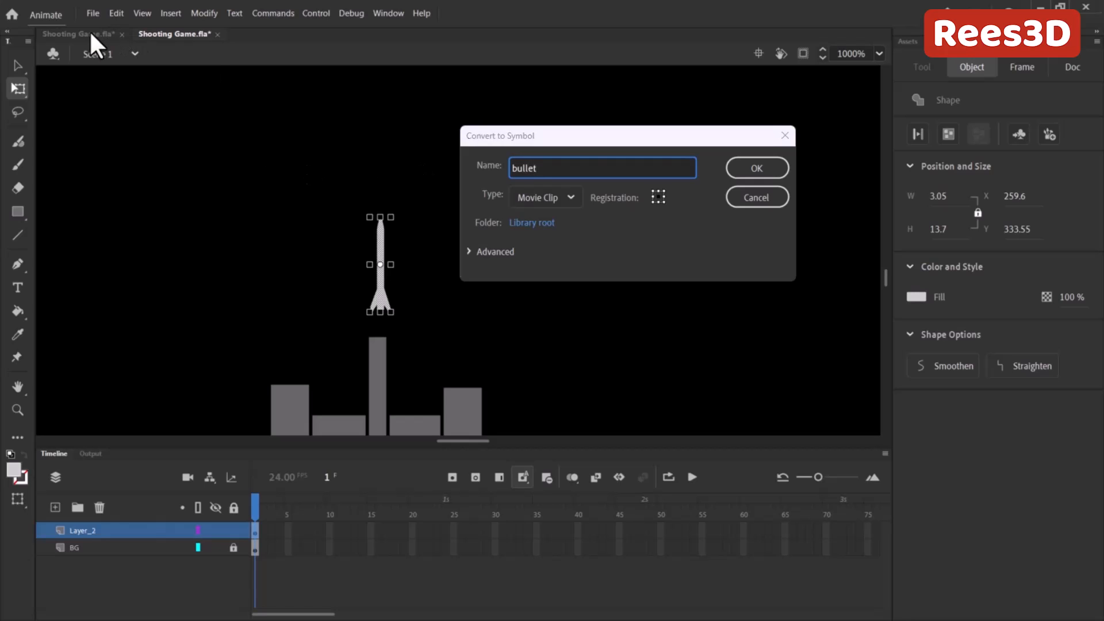
left_click(751, 167)
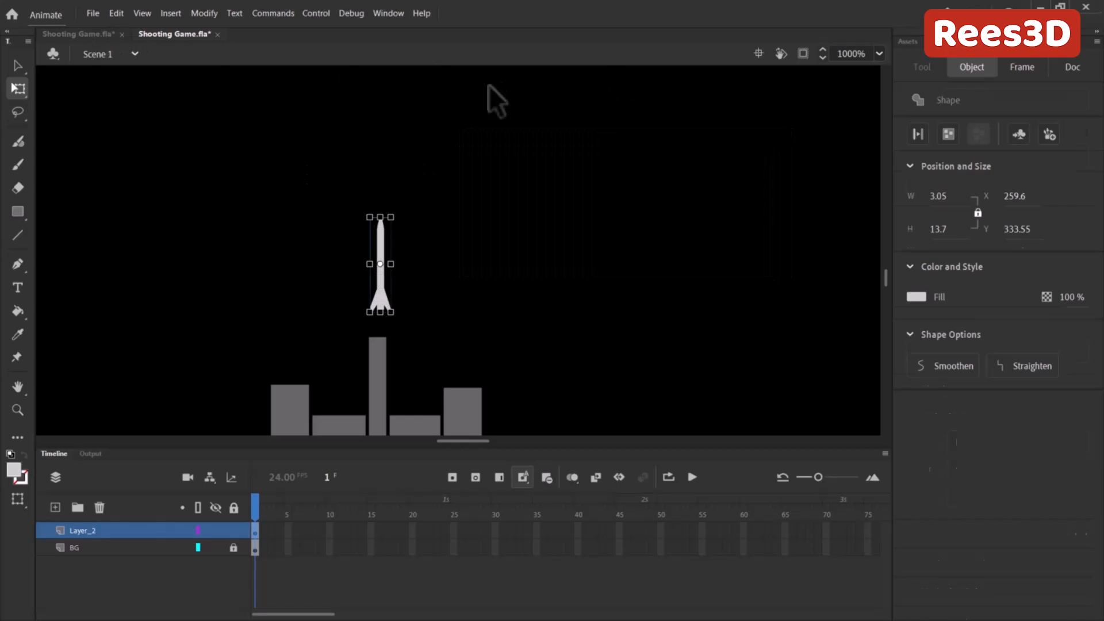
Step: Check the bullet symbol's name and linkage in the original game document's library
left_click(79, 35)
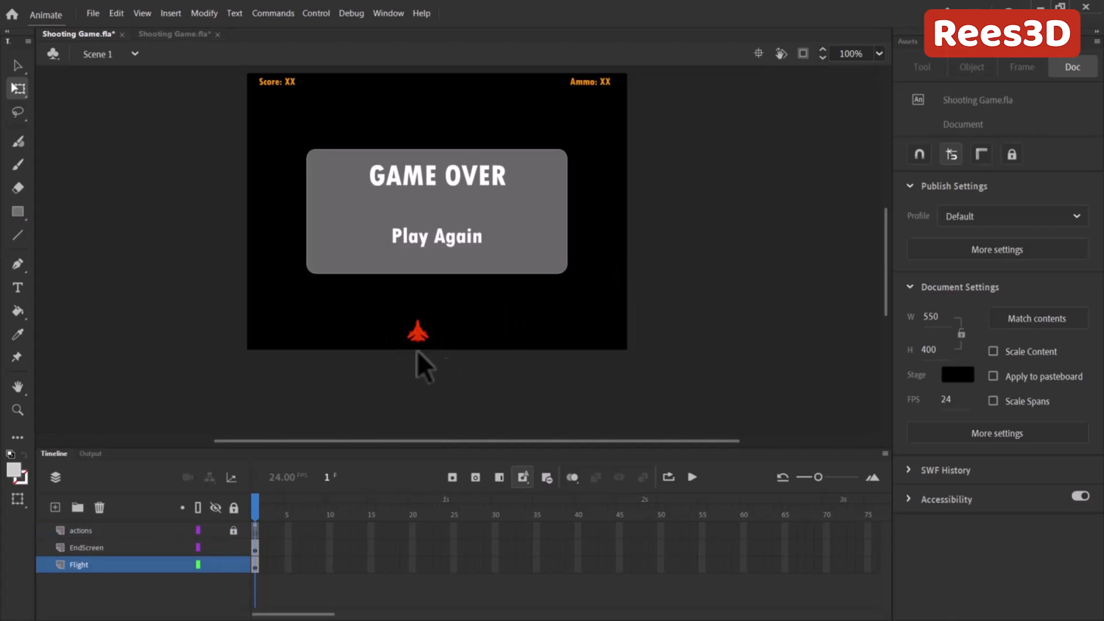
left_click(1029, 45)
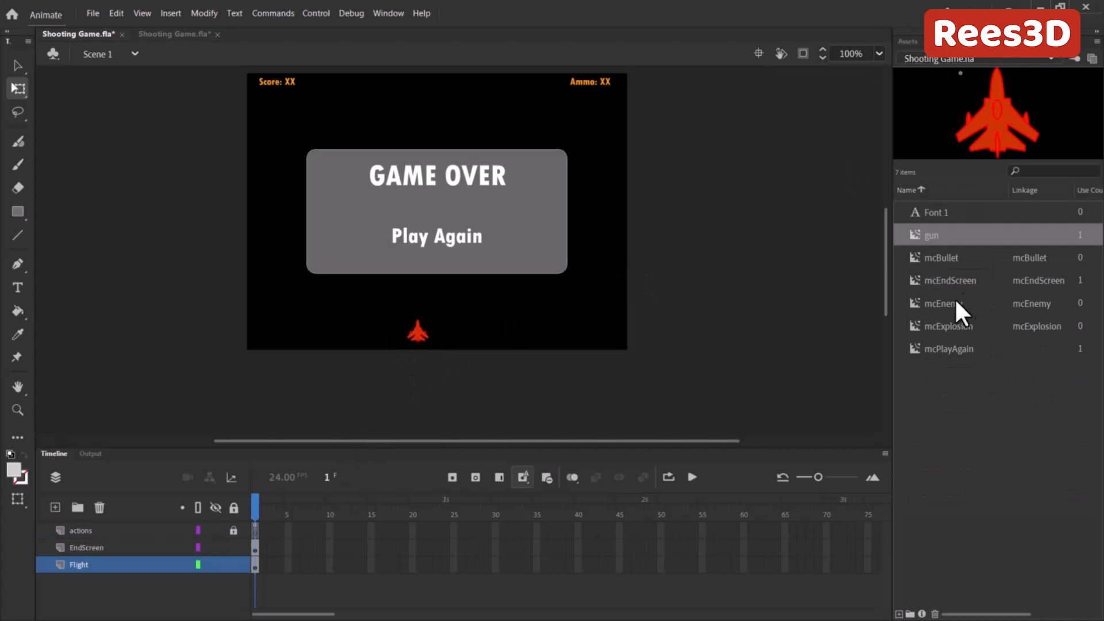
left_click(952, 255)
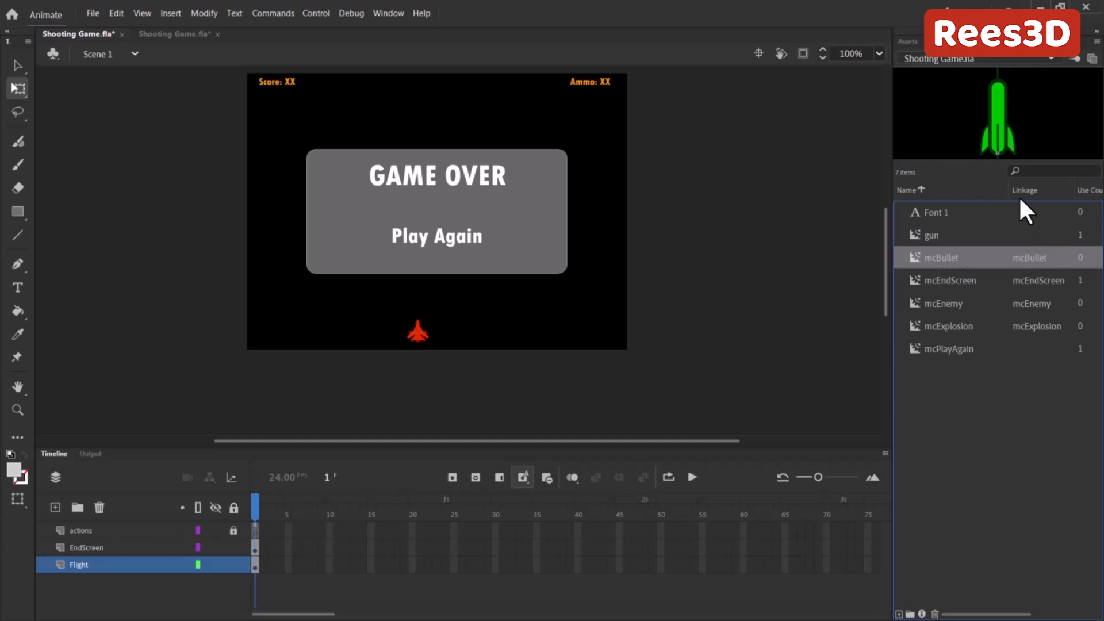
Step: Rename the bullet symbol in the new document's library as mcBullet
left_click(193, 34)
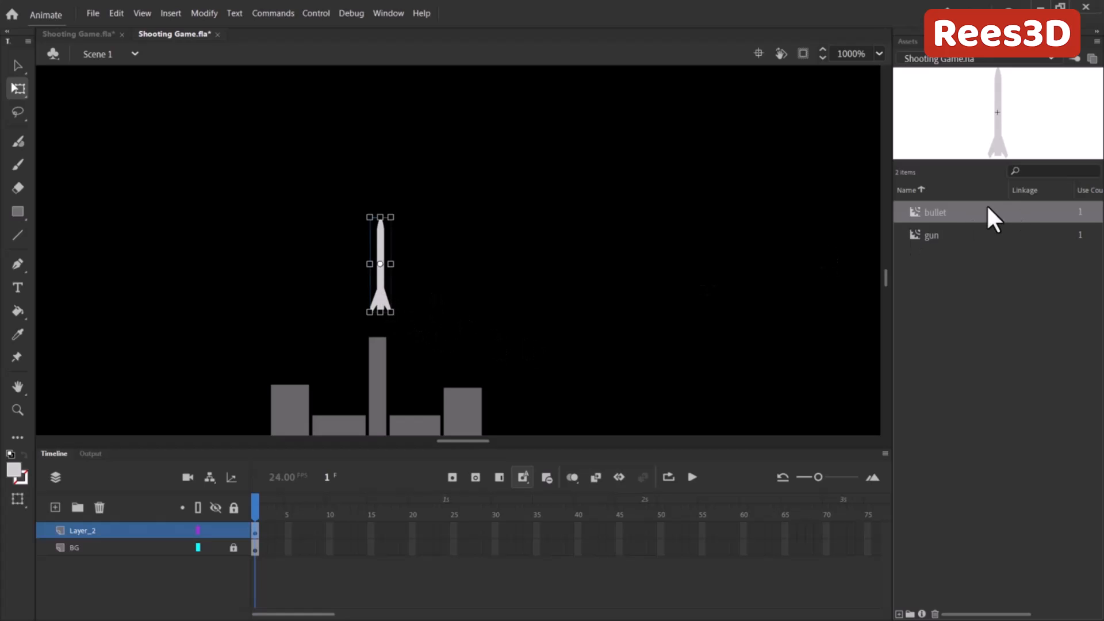
double_click(931, 211)
left_click(927, 211)
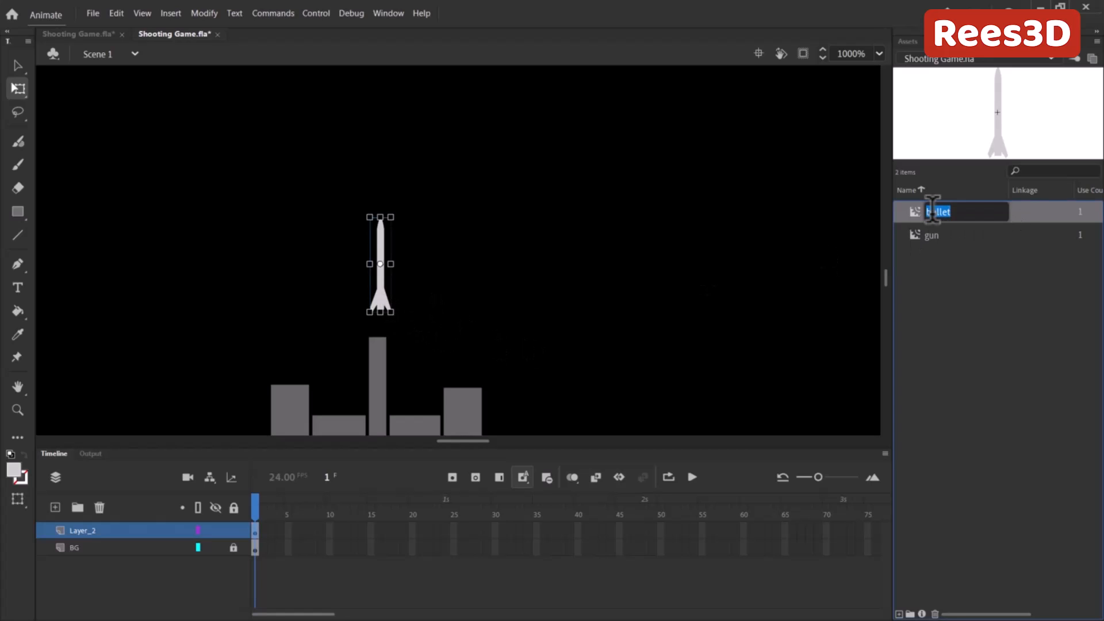
type("mc")
key("Delete")
type("B")
key("Return")
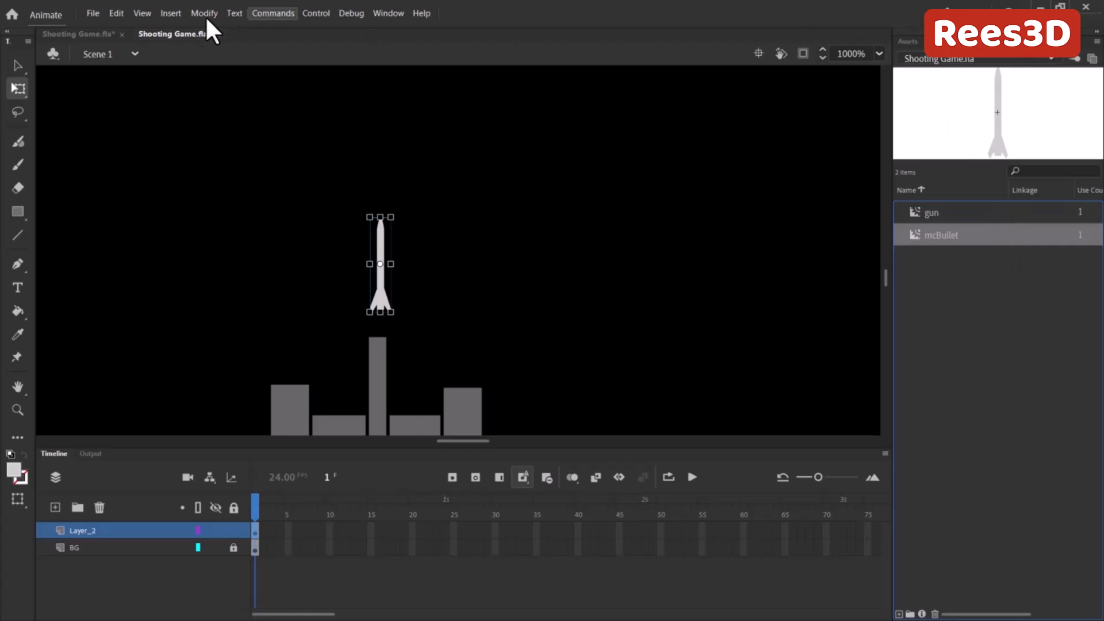
Step: Export the mcBullet symbol for ActionScript in frame 1 with the class mcBullet, matching the original game's linkage, and save the new document
left_click(101, 36)
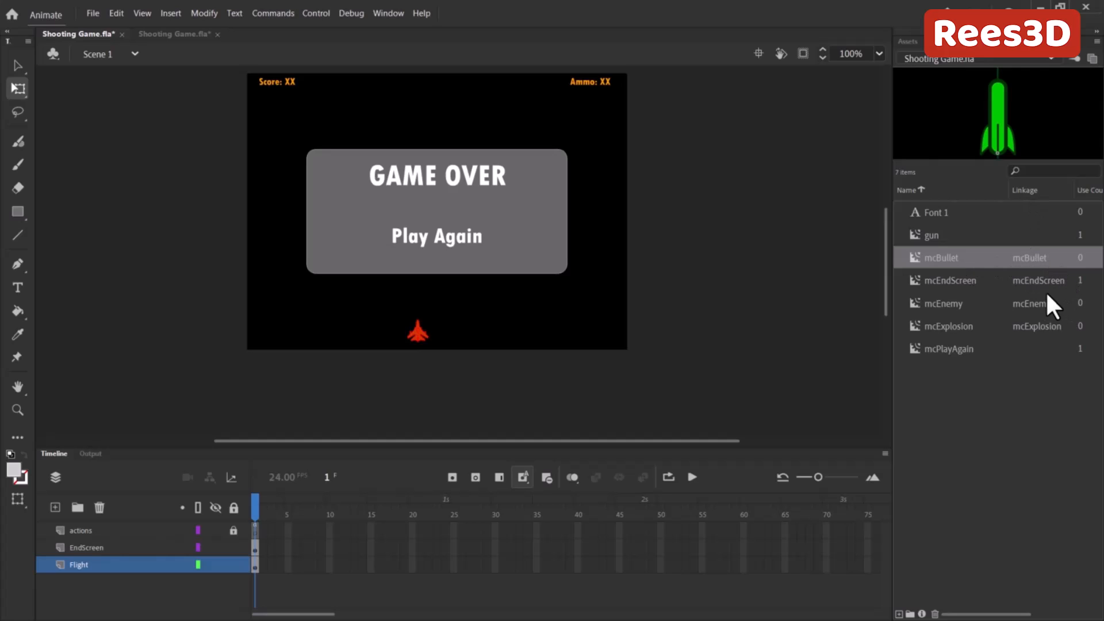
left_click(167, 34)
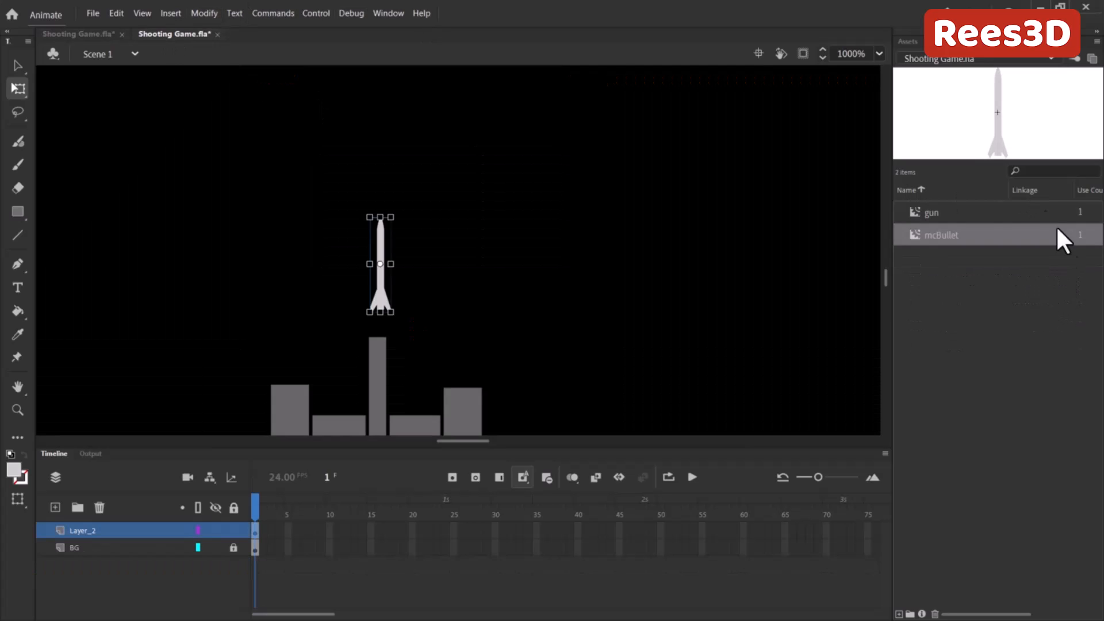
right_click(937, 233)
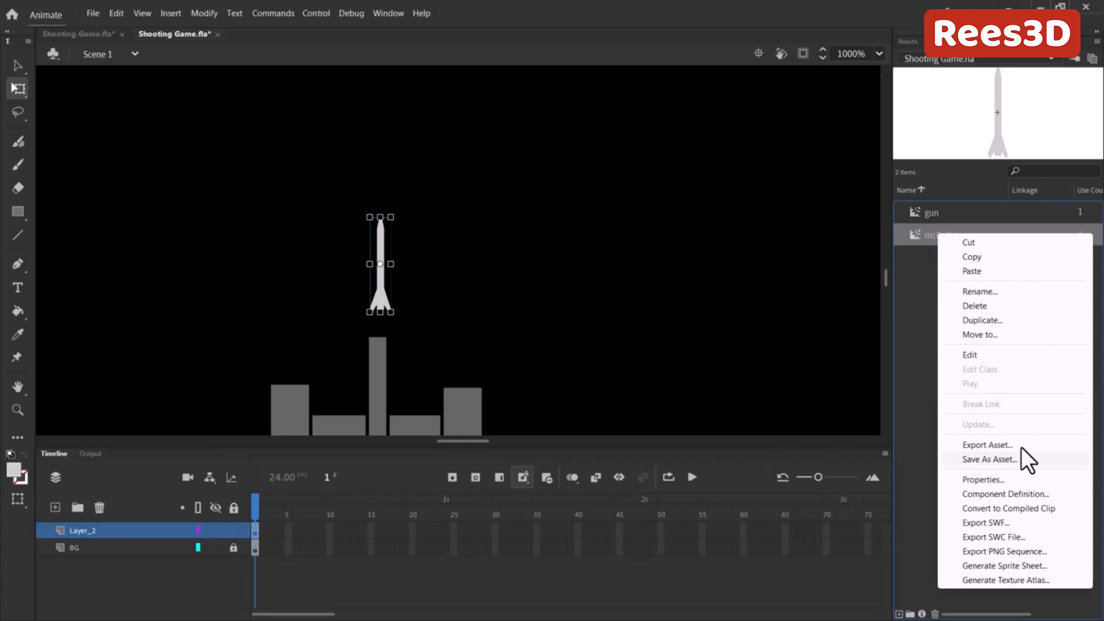
left_click(1002, 477)
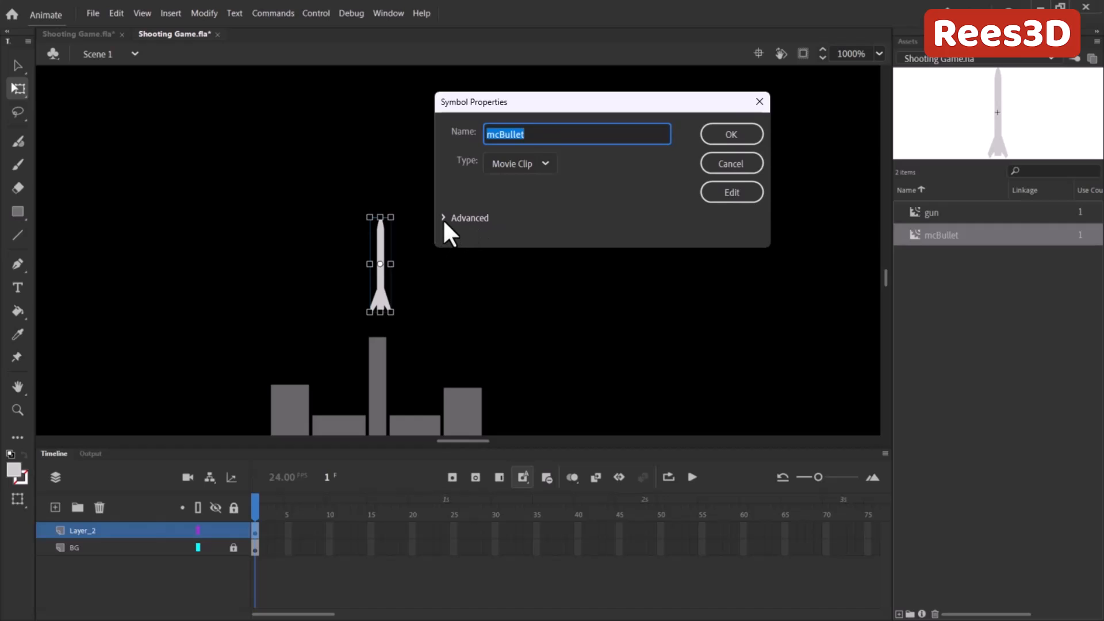
left_click(444, 218)
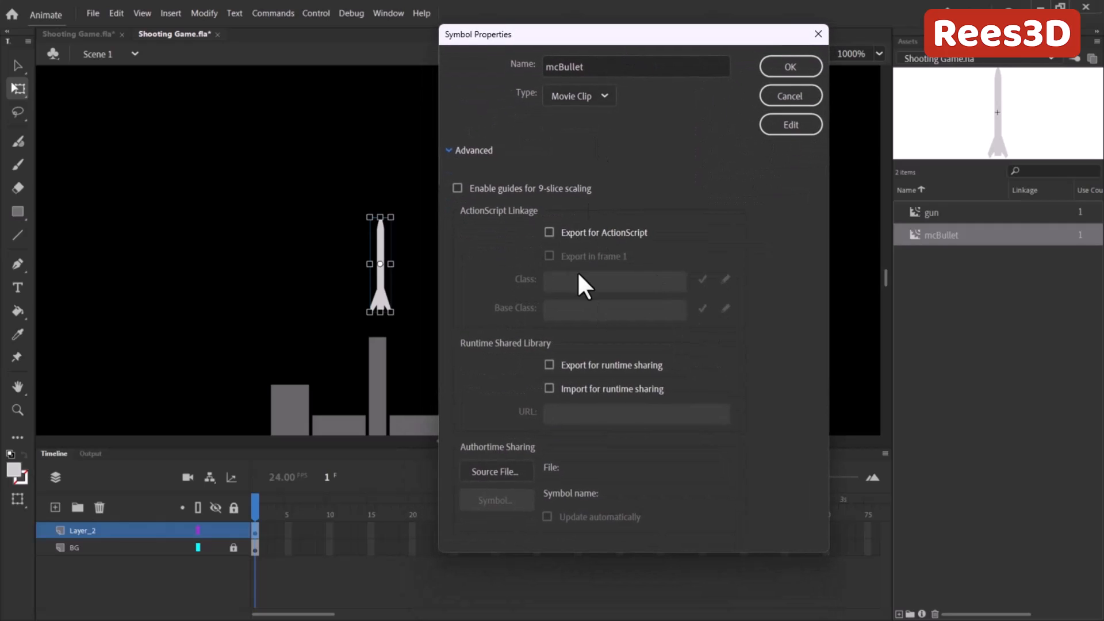
left_click(549, 233)
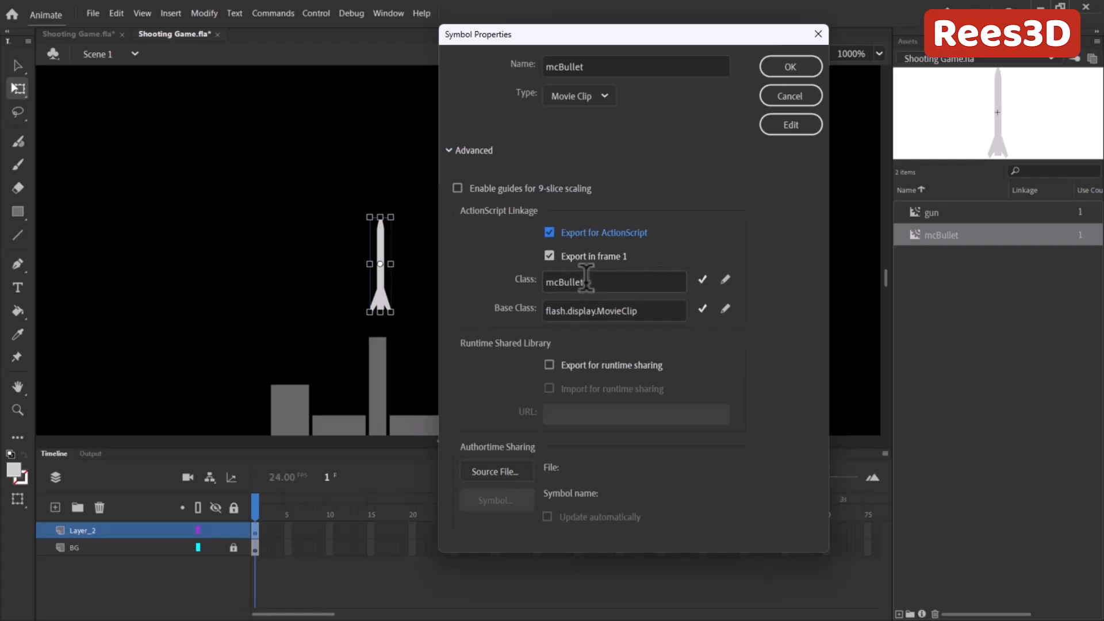
left_click_drag(589, 282, 509, 282)
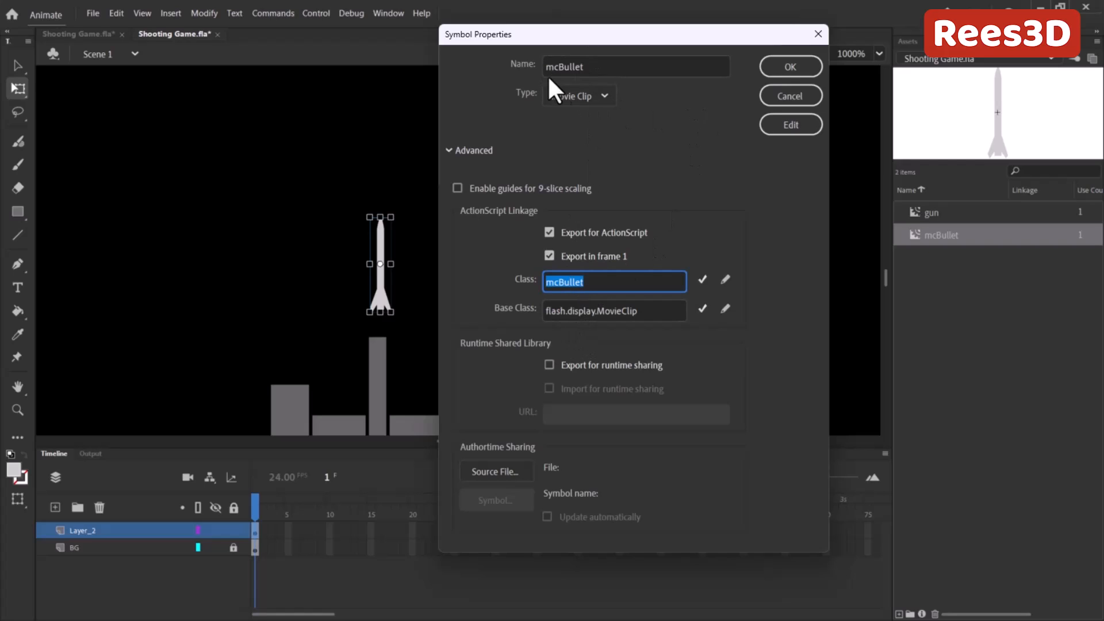
left_click(796, 65)
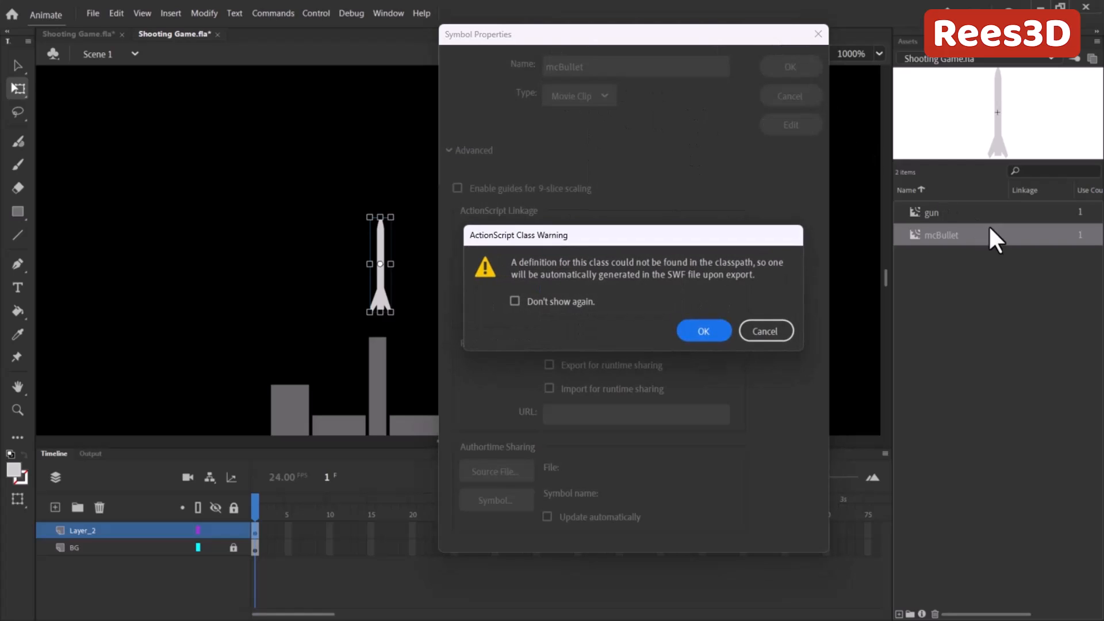
left_click(704, 331)
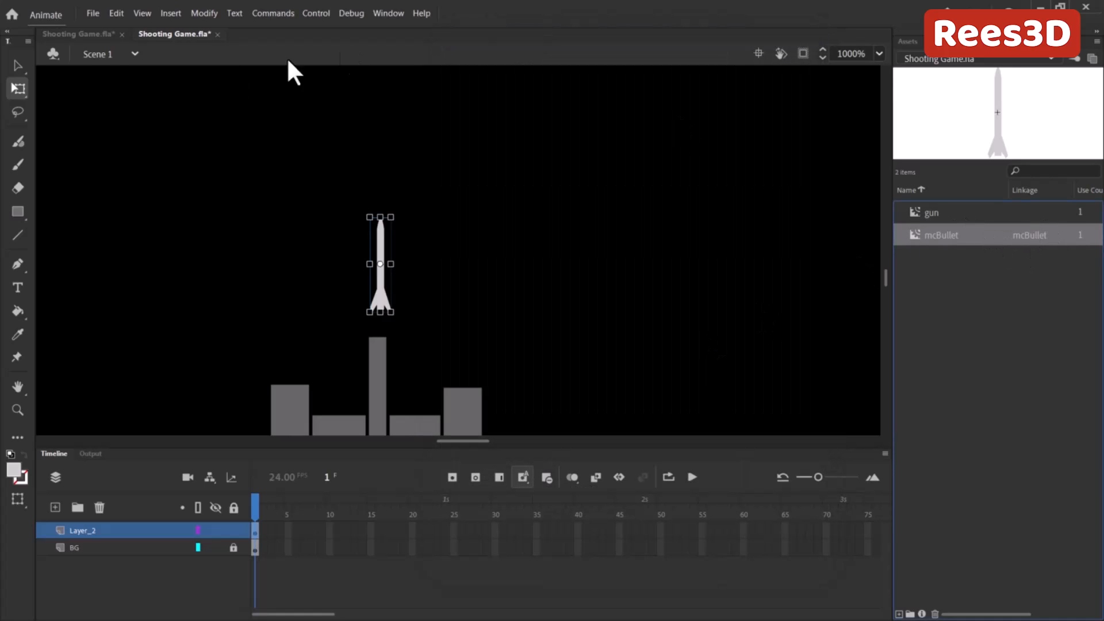
left_click(89, 13)
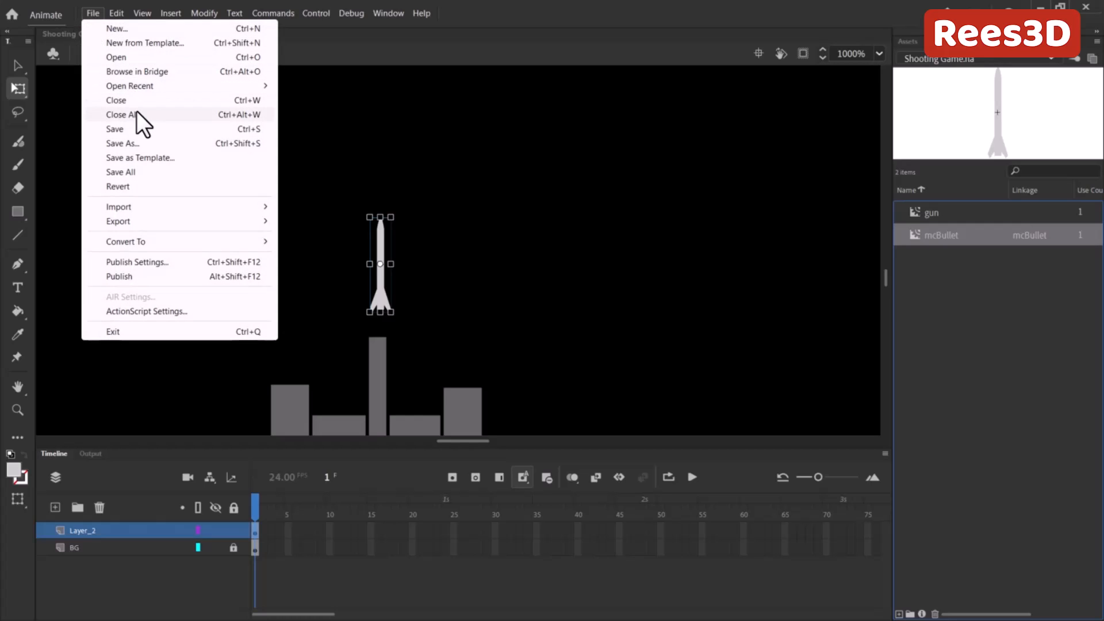
left_click(129, 129)
Step: Examine the mcEndScreen, mcEnemy and mcExplosion symbols in the original game document's library
left_click(92, 34)
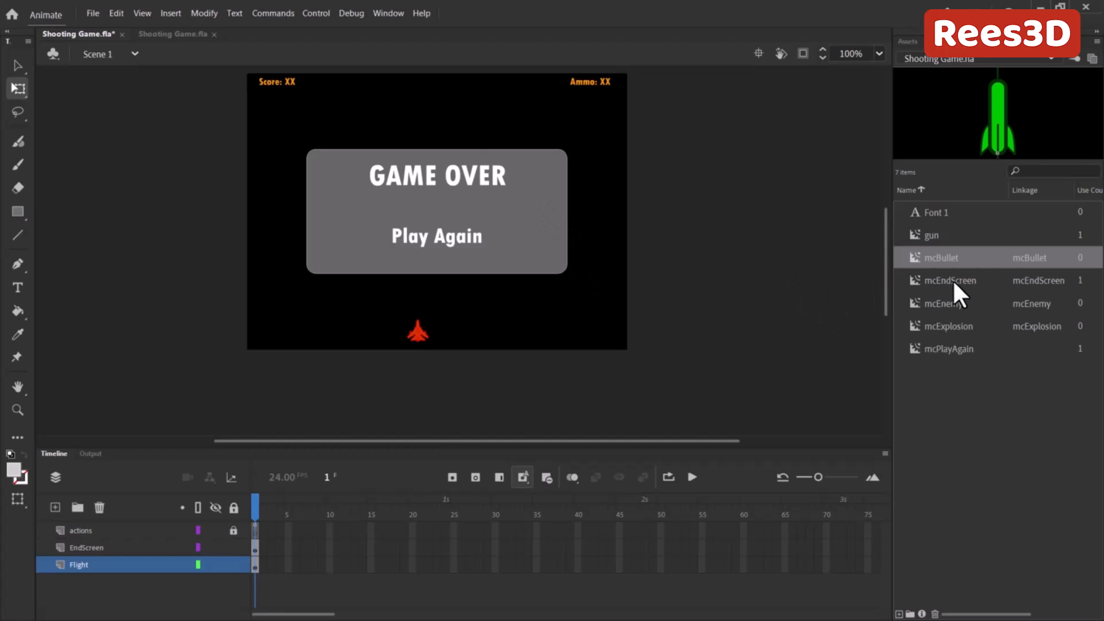
left_click(952, 279)
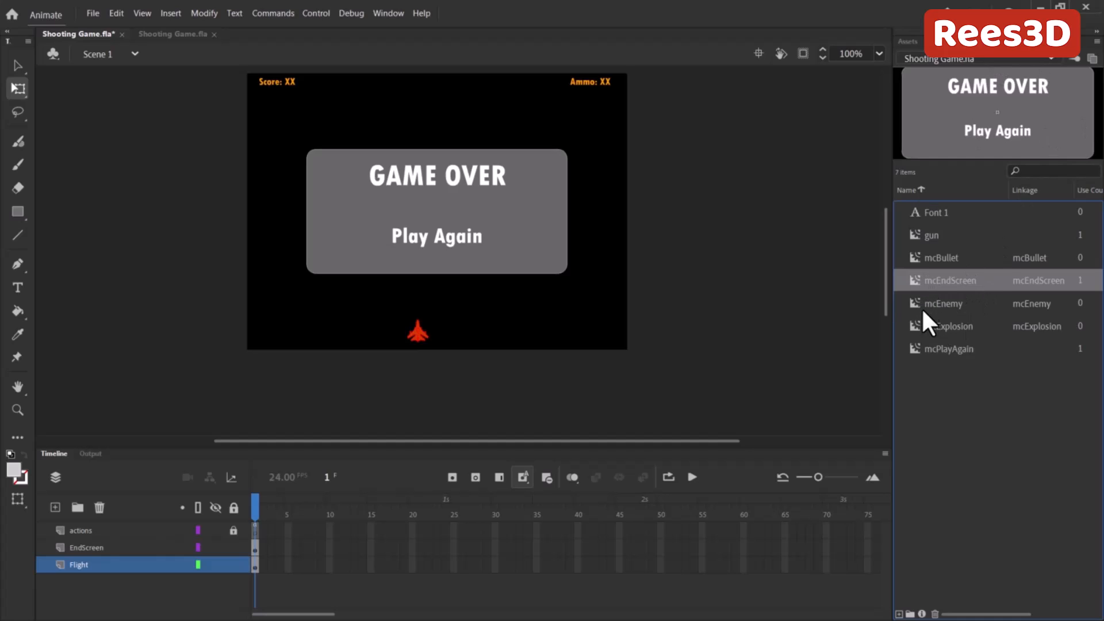
left_click(944, 303)
left_click(946, 326)
left_click(947, 306)
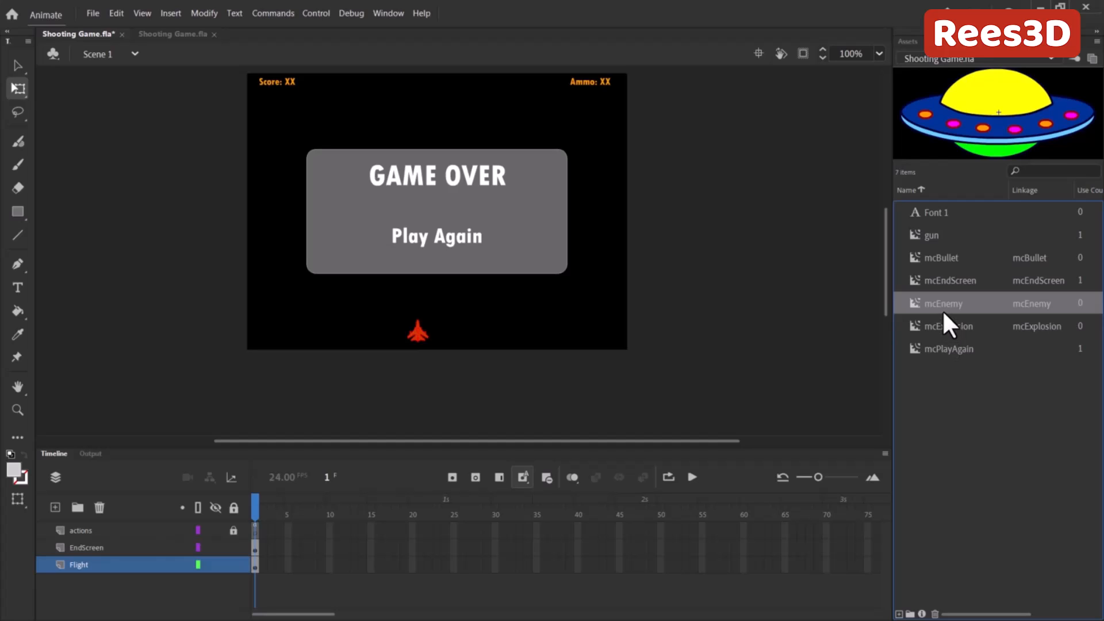
left_click(943, 326)
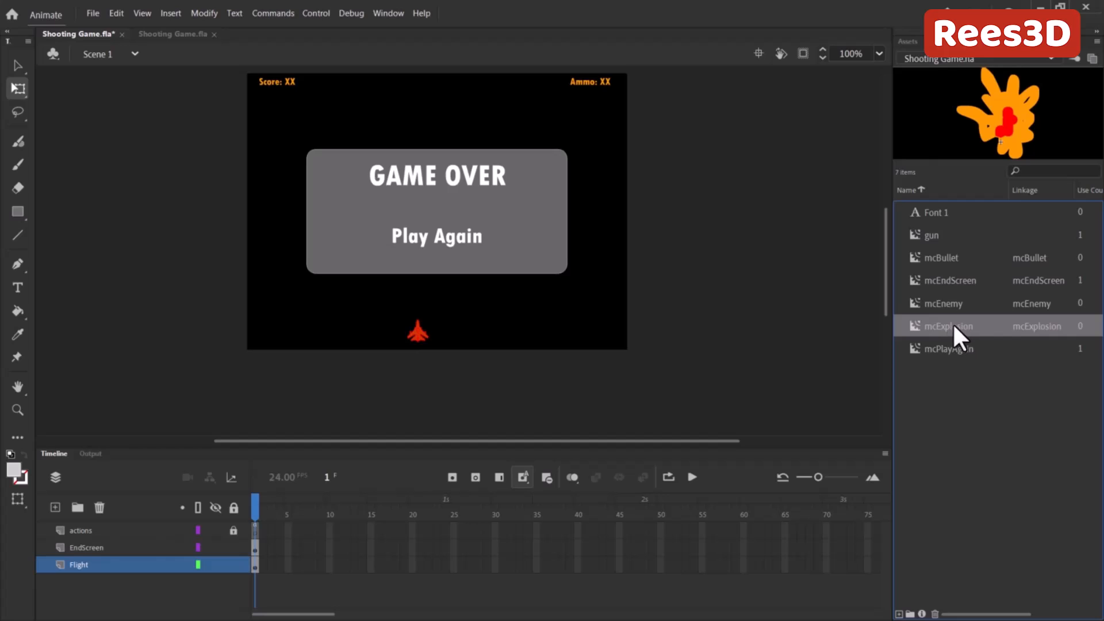
left_click(952, 300)
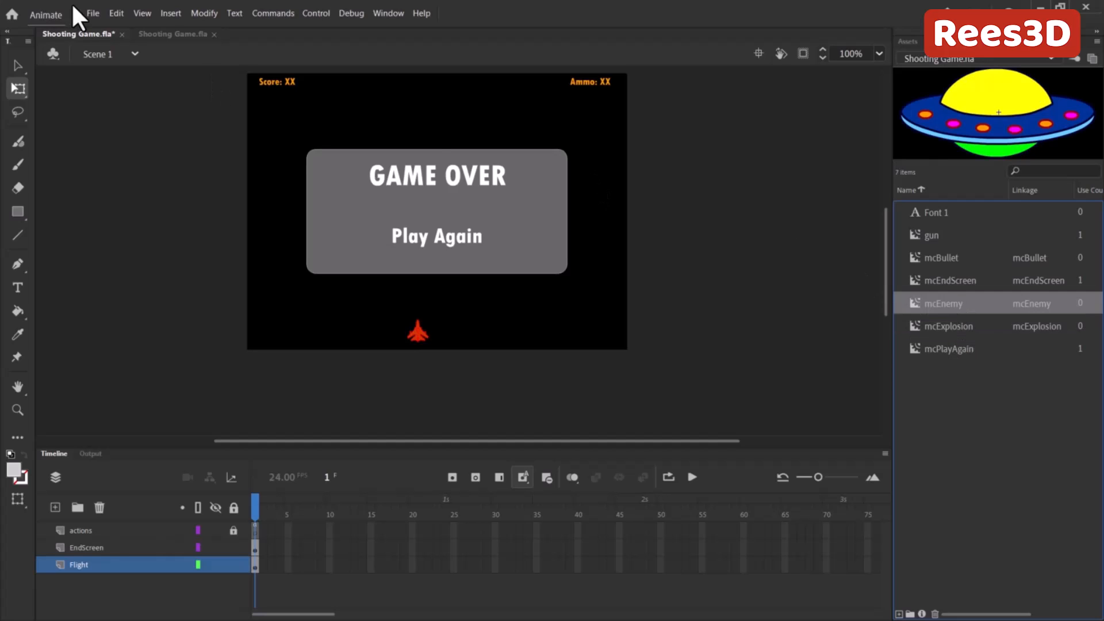
Step: Delete the bullet instance above the tank's barrel from the new document's stage, keeping the mcBullet symbol in the library
left_click(171, 33)
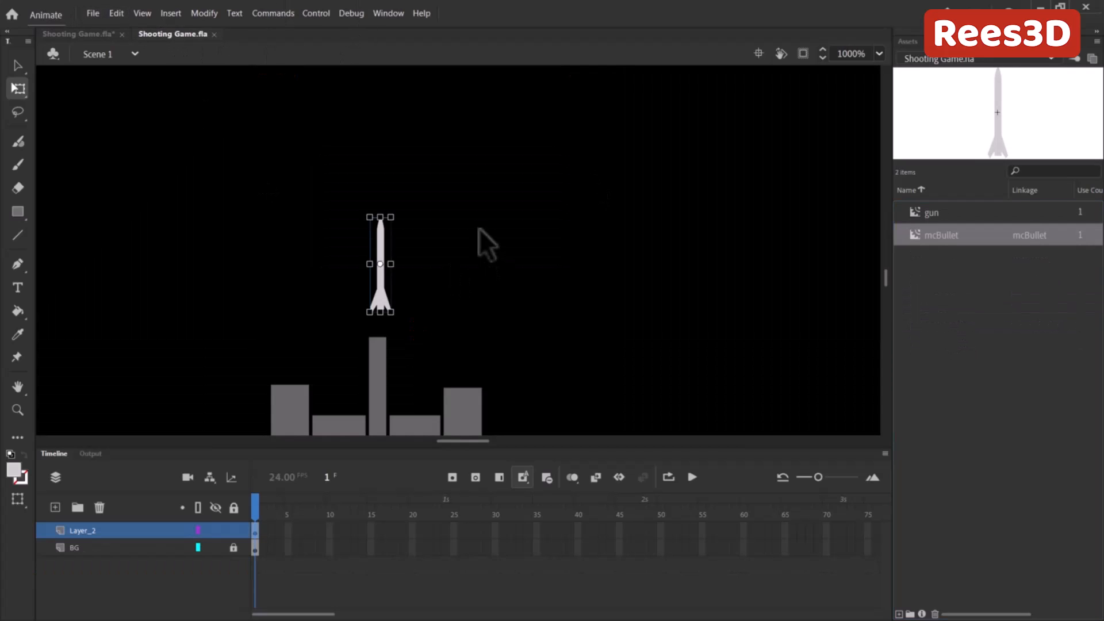
key("ctrl+minus")
key("ctrl+minus")
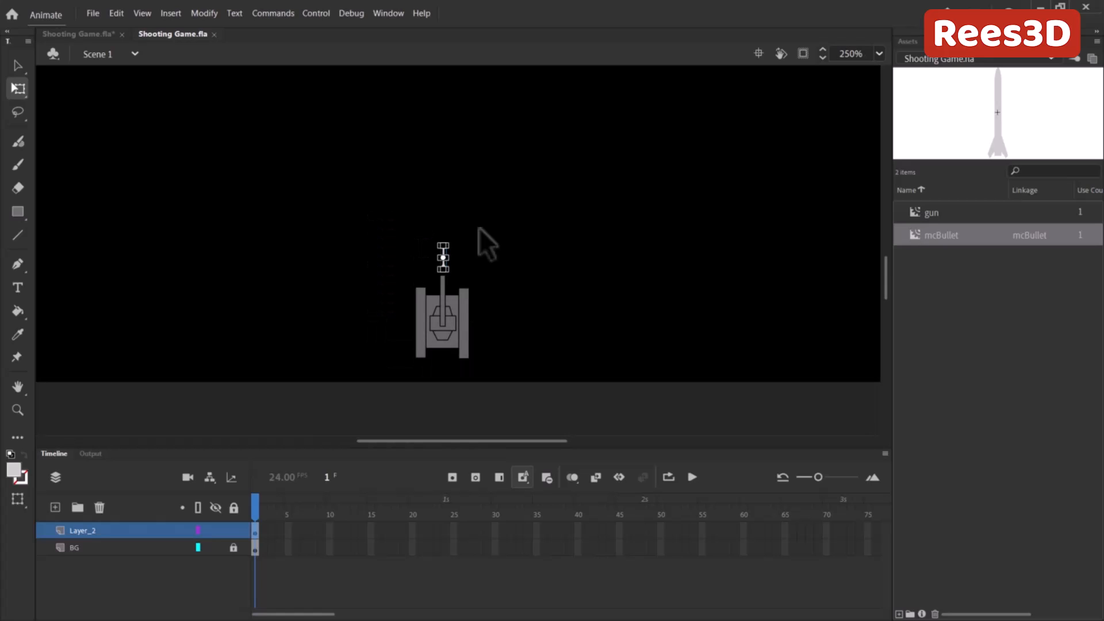
left_click(501, 260)
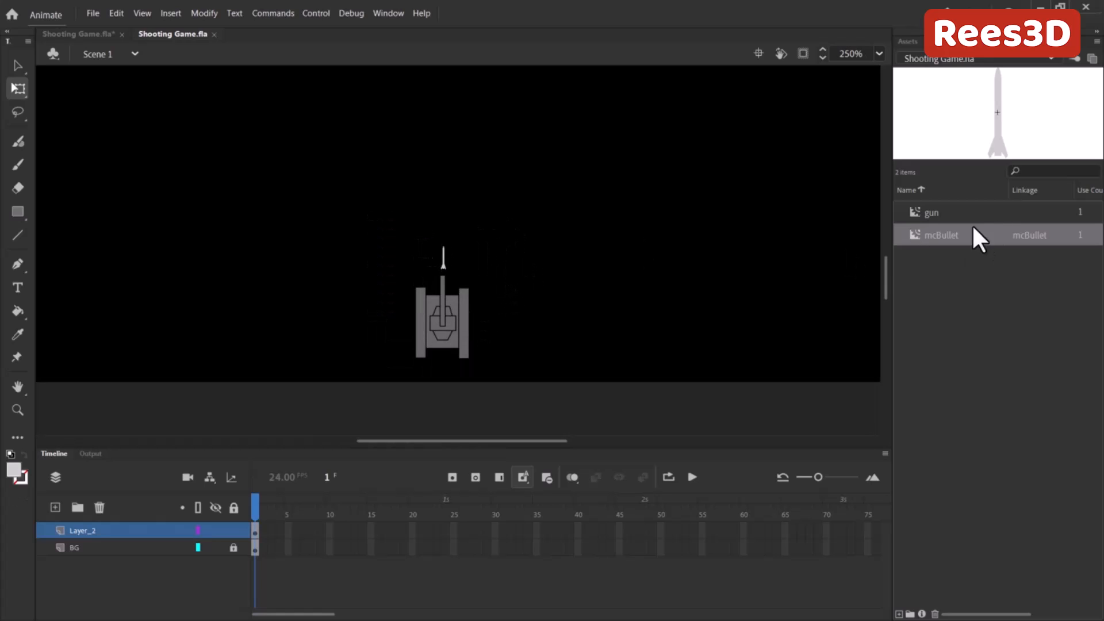
left_click_drag(487, 313, 436, 230)
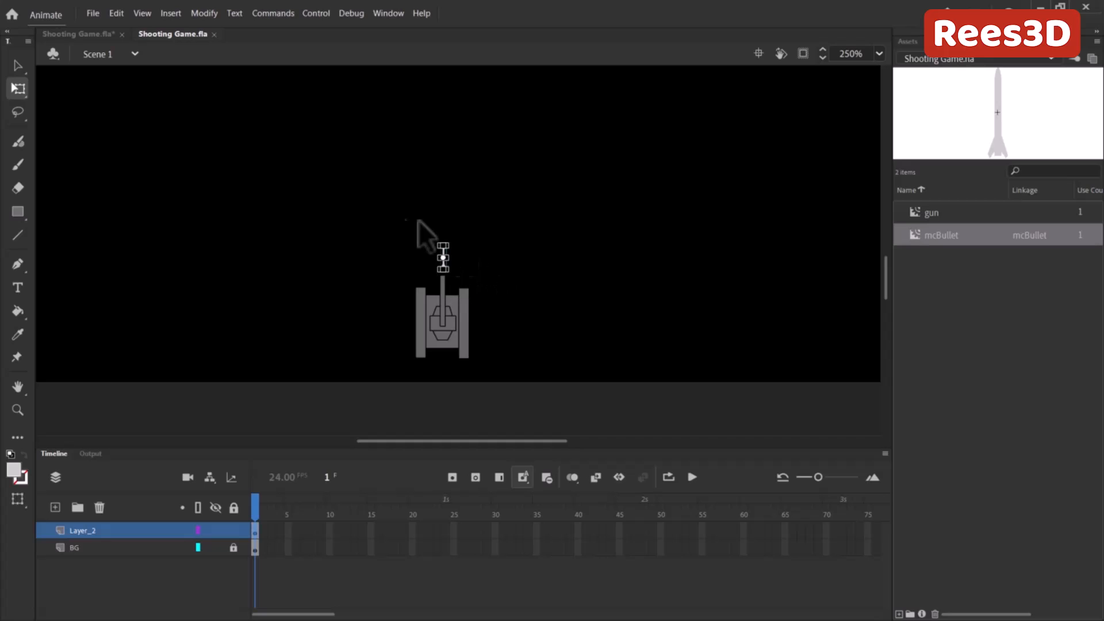
key("Delete")
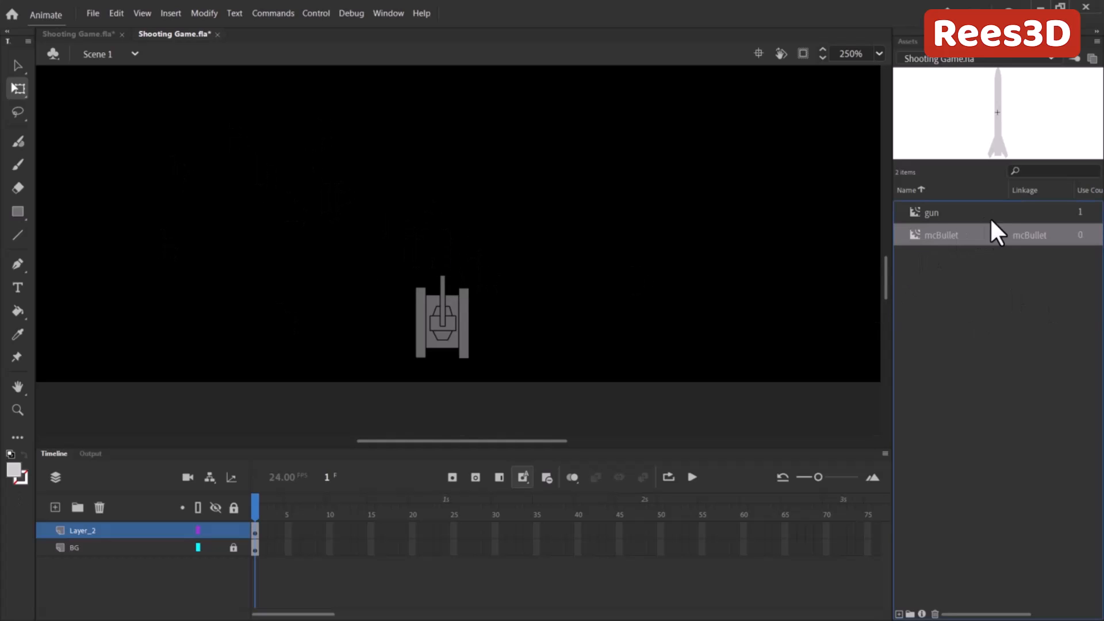
key("ctrl+minus")
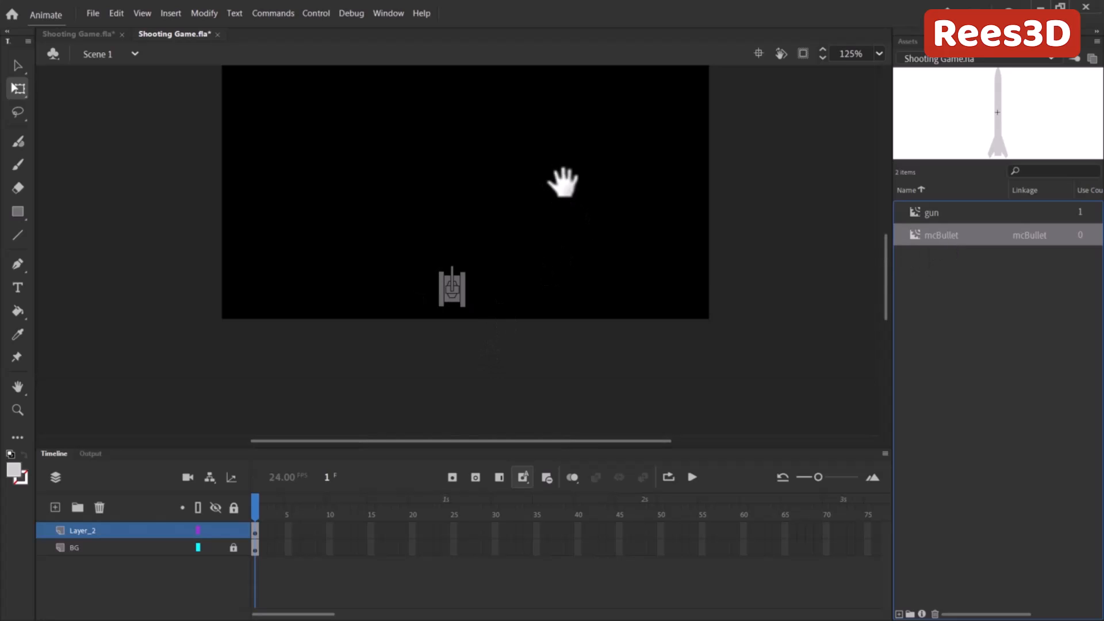
left_click_drag(563, 176, 533, 296)
key("ctrl+minus")
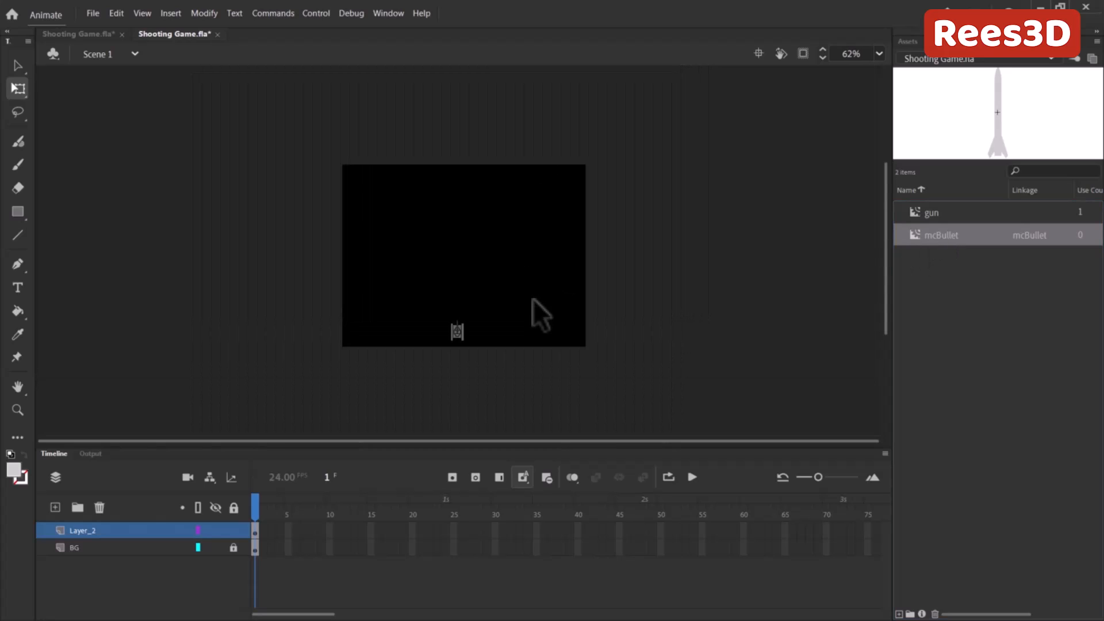
key("ctrl+equal")
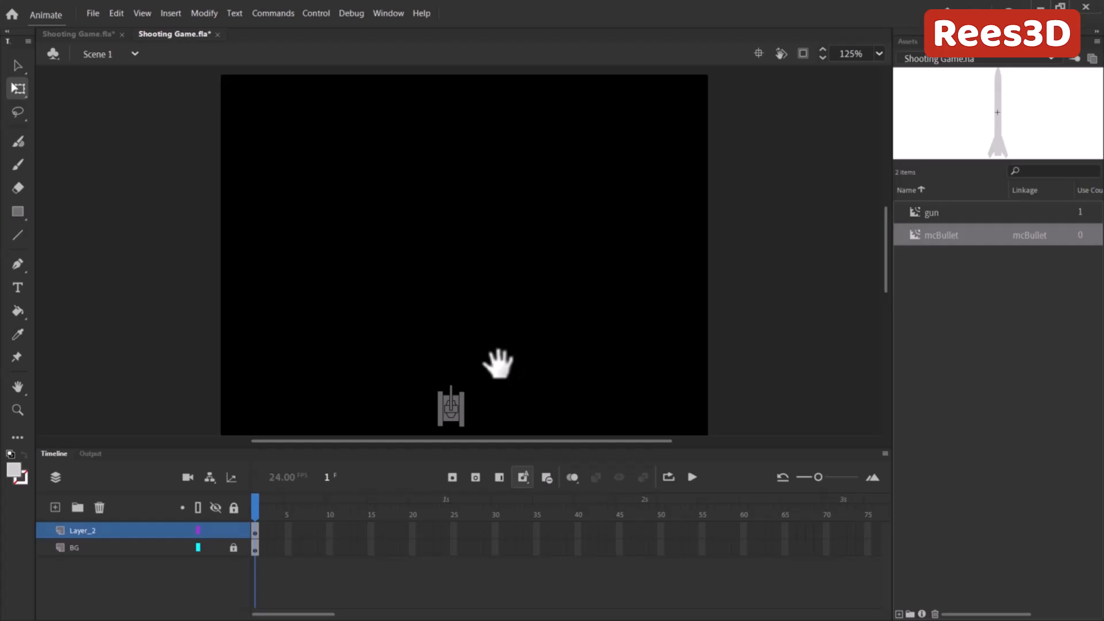
left_click_drag(495, 362, 503, 323)
left_click(455, 374)
left_click(544, 144)
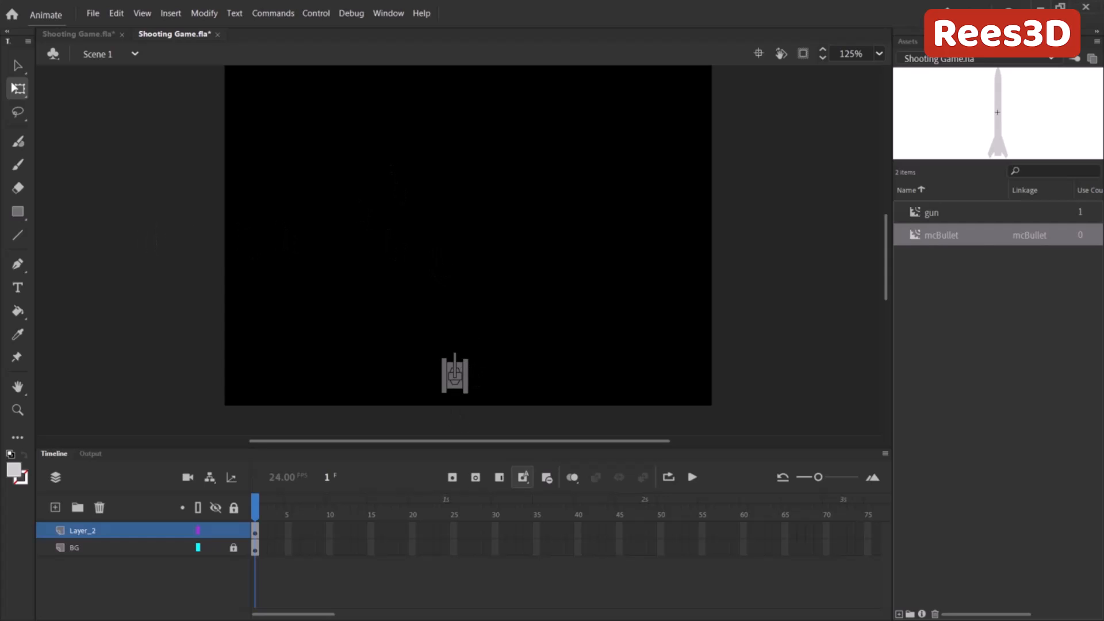
Step: Switch to the browser and look through the space invaders image results, enlarging an alien picture as an enemy reference
key("alt+Tab")
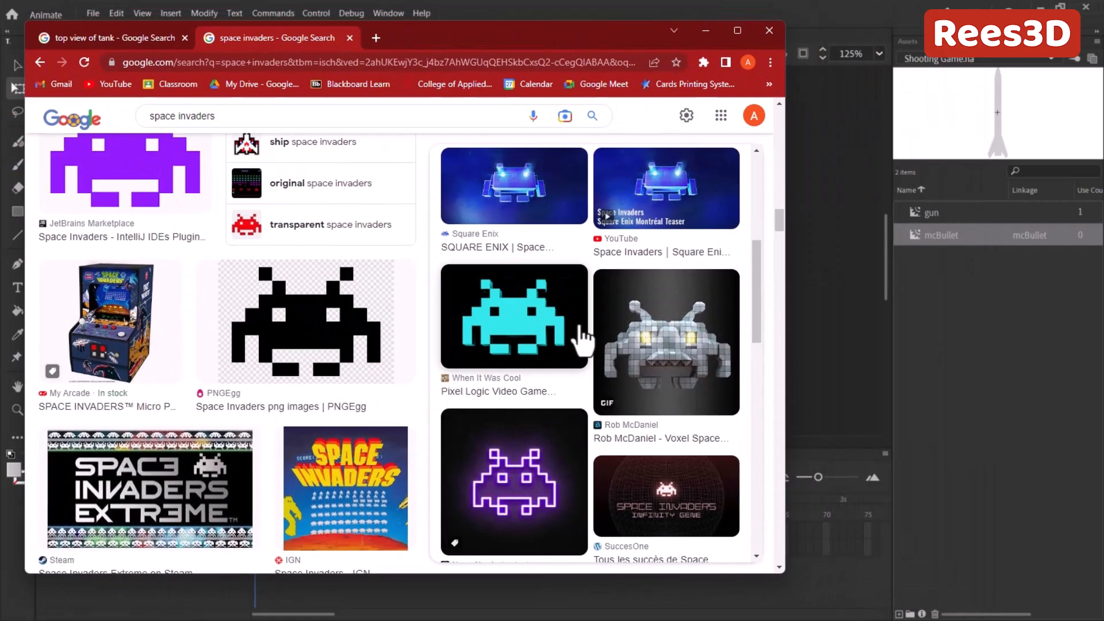
scroll(580, 339, "down", 5)
scroll(633, 390, "up", 5)
left_click(621, 388)
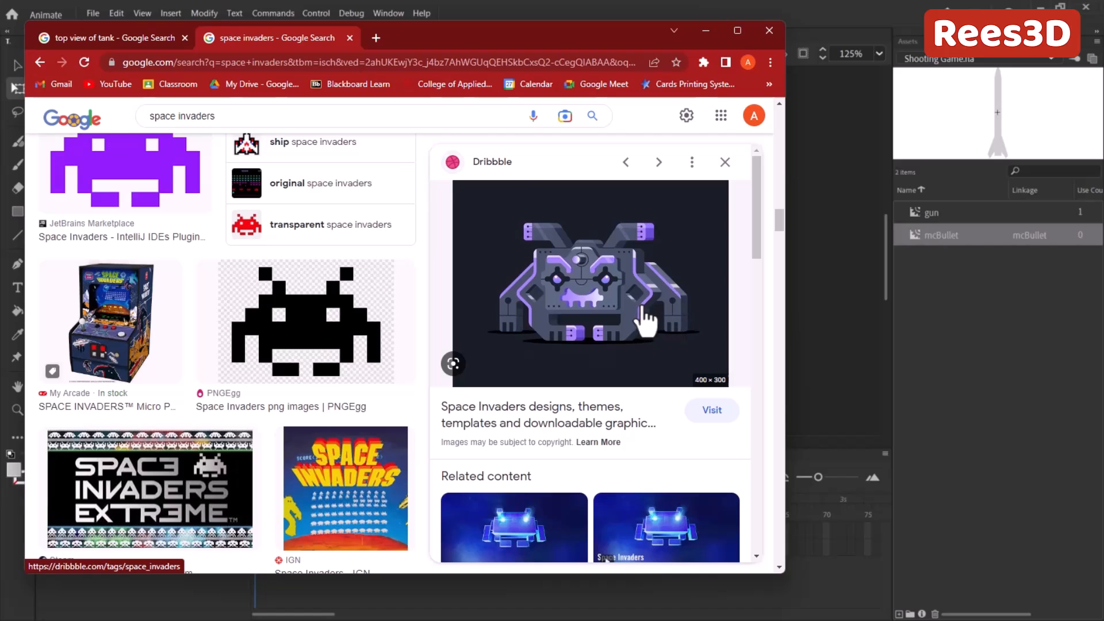
left_click(705, 29)
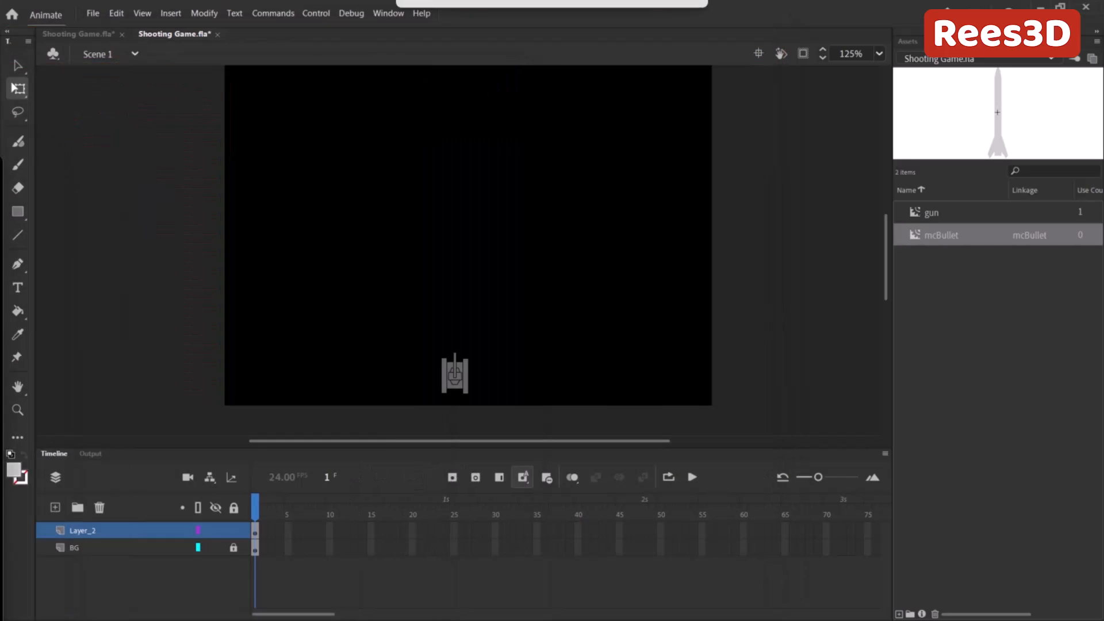
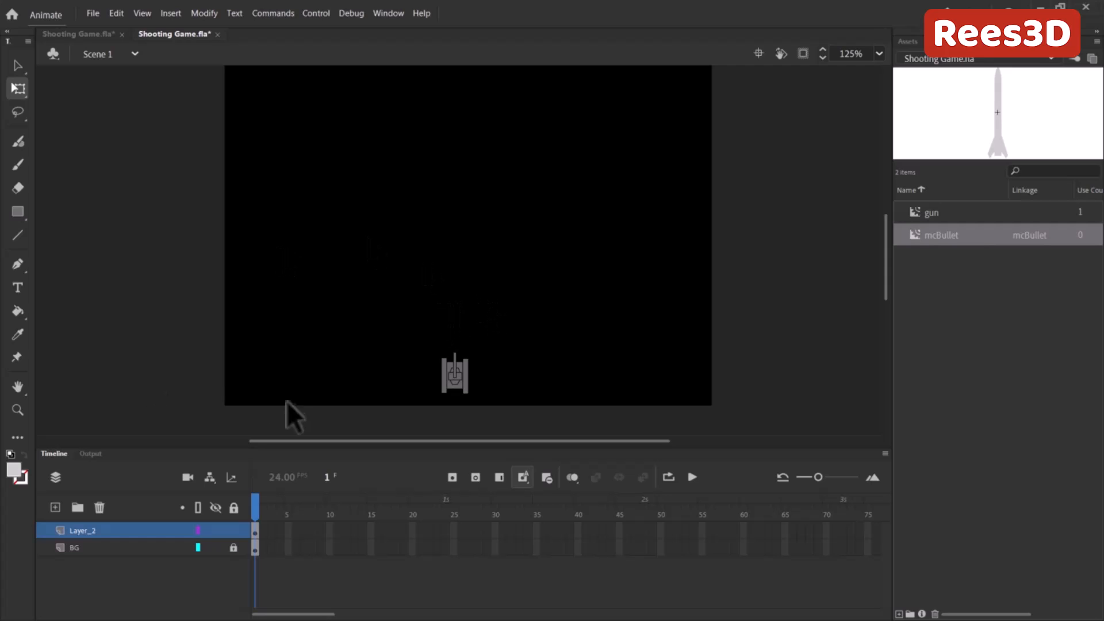
Step: Activate the PolyStar tool and open its number of sides for editing, with the polygon style
left_click(19, 210)
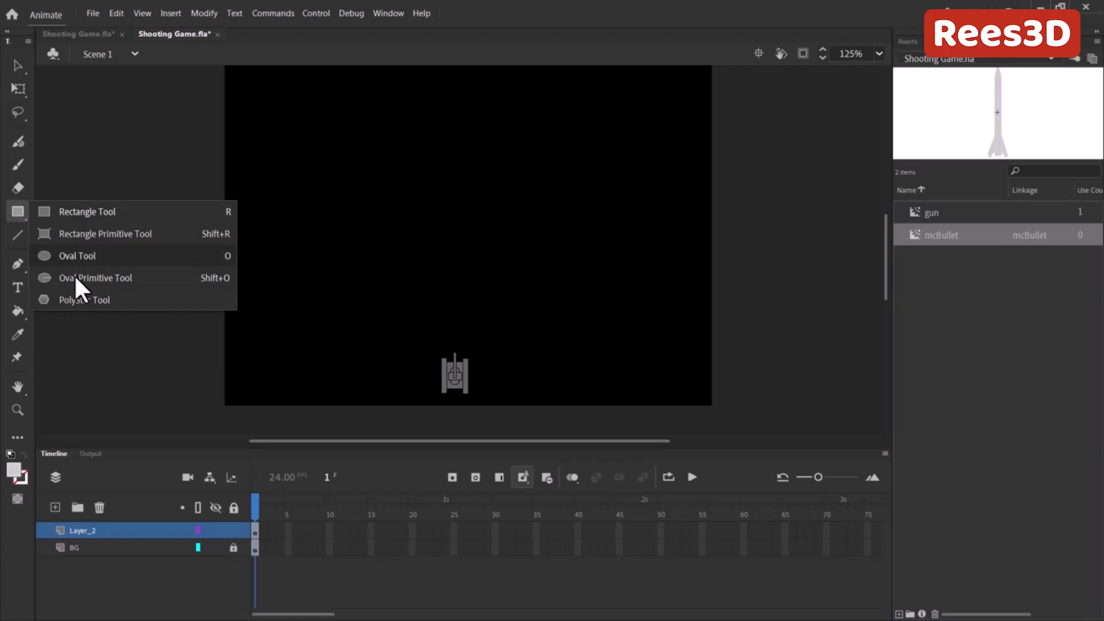
left_click(75, 296)
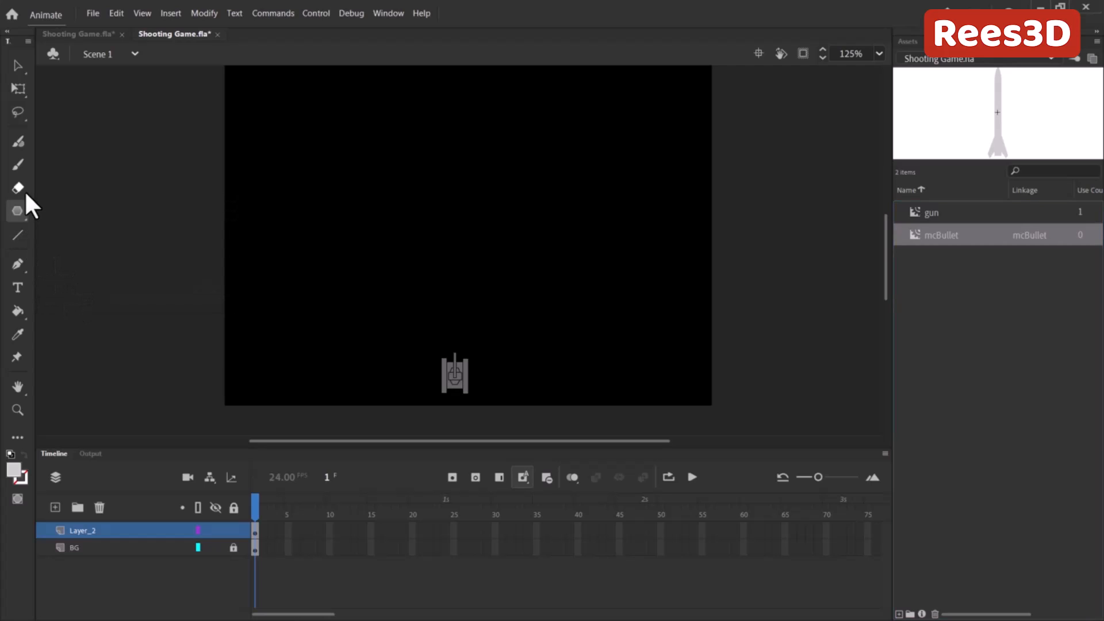
left_click(946, 41)
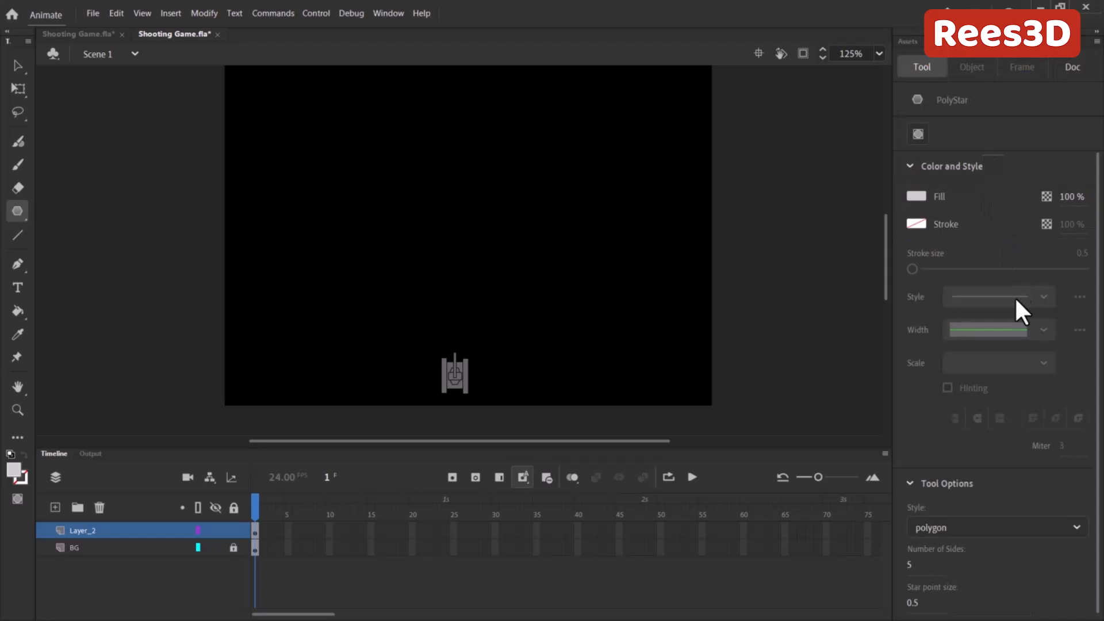
scroll(1027, 330, "down", 1)
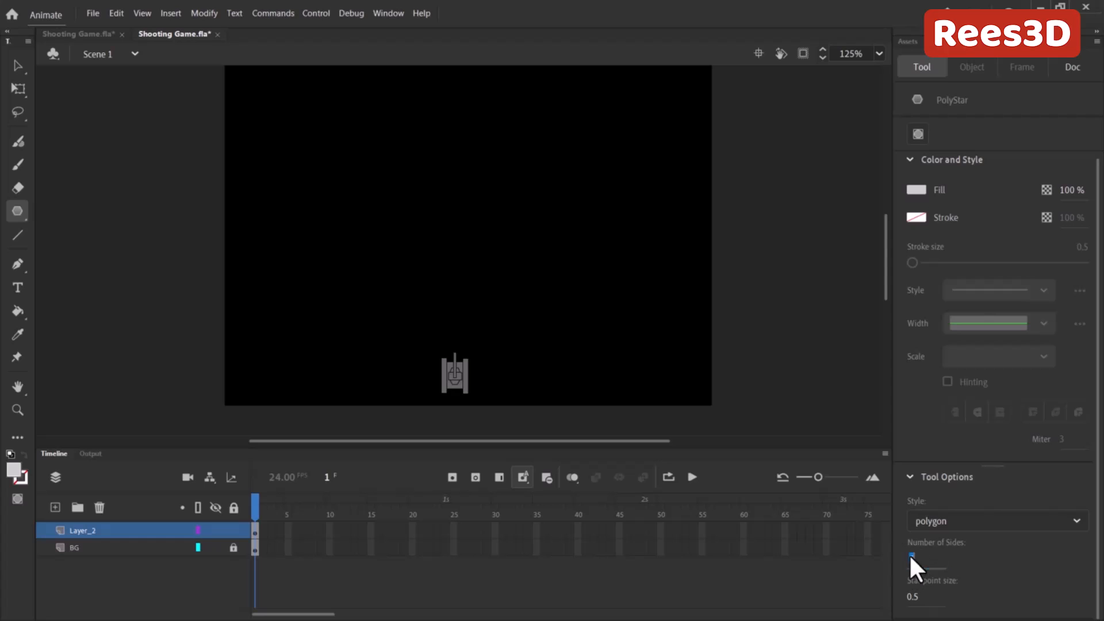
Step: Draw a six-sided polygon about 40 px wide above the tank and recolor its fill to #00CCCC
type("6")
mouse_move(435, 269)
left_mouse_down()
mouse_move(456, 281)
mouse_move(465, 264)
mouse_move(434, 243)
mouse_move(471, 261)
mouse_move(453, 266)
left_mouse_up()
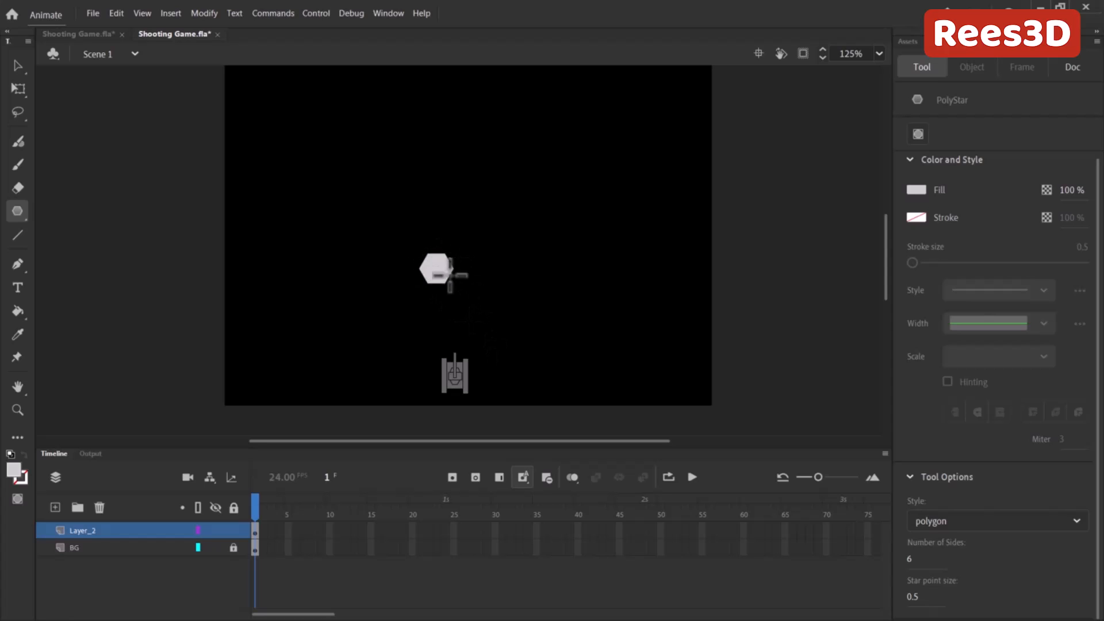
left_click(435, 269)
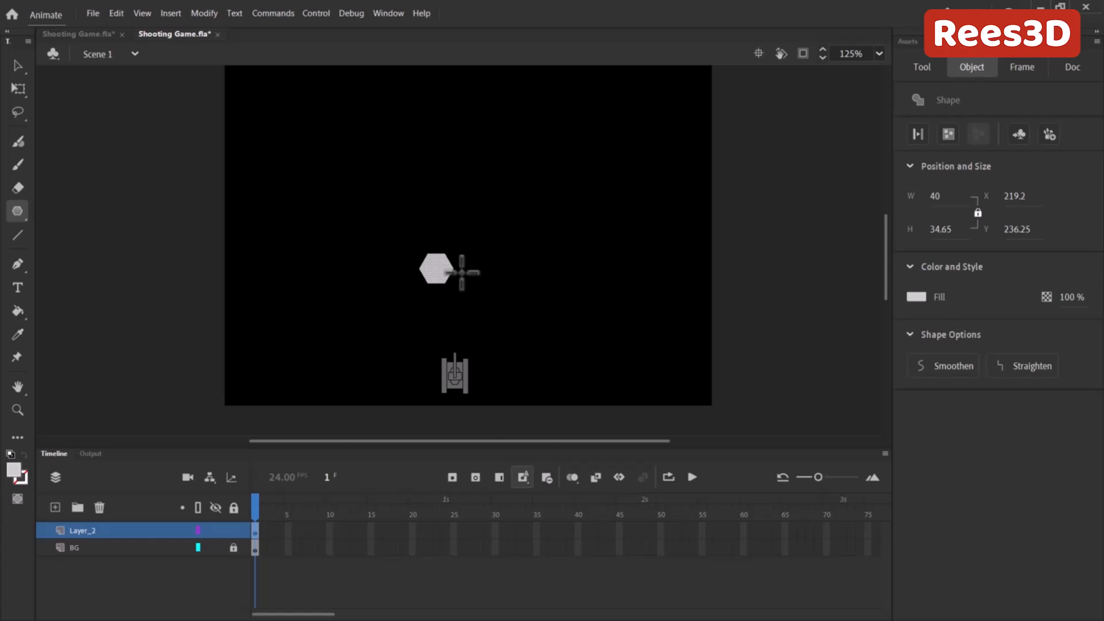
key("ctrl+equal")
key("ctrl+equal")
left_click_drag(591, 313, 517, 266)
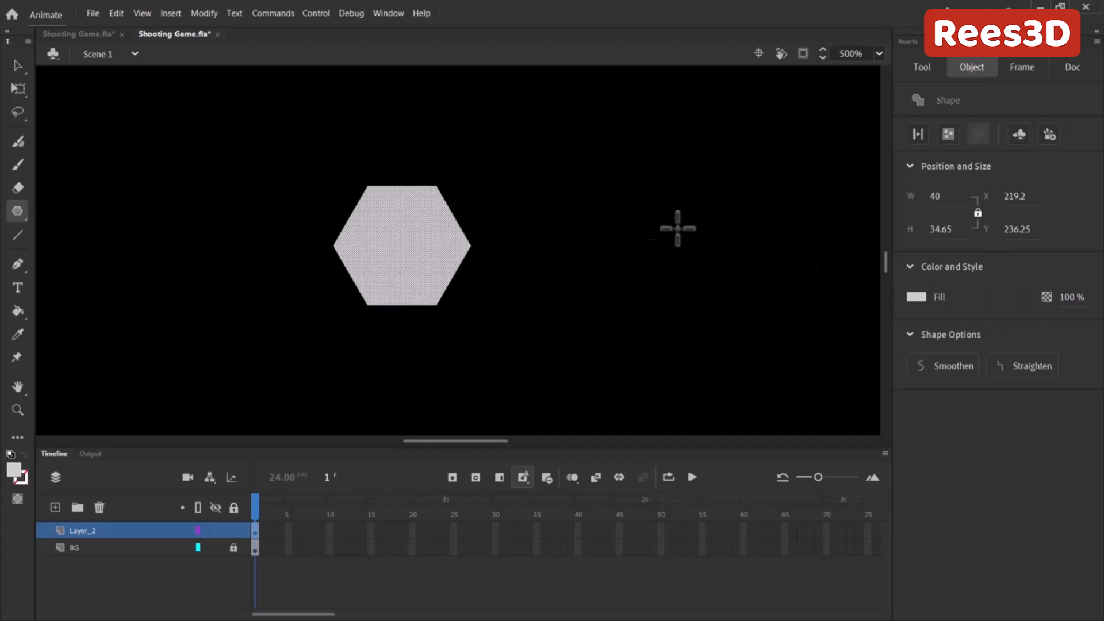
left_click(17, 312)
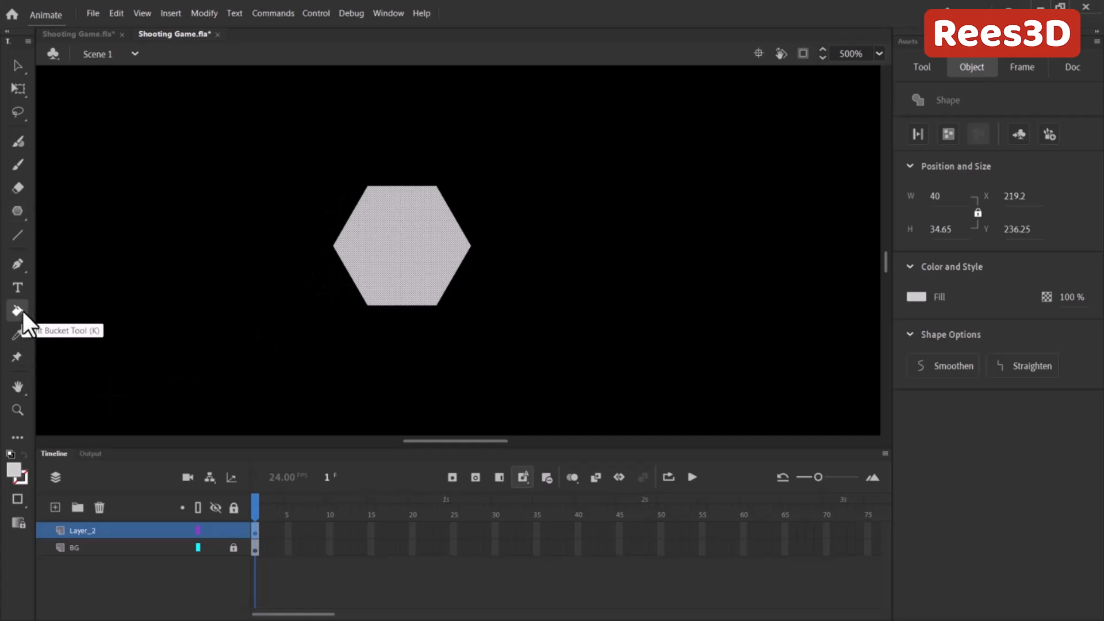
left_click(12, 472)
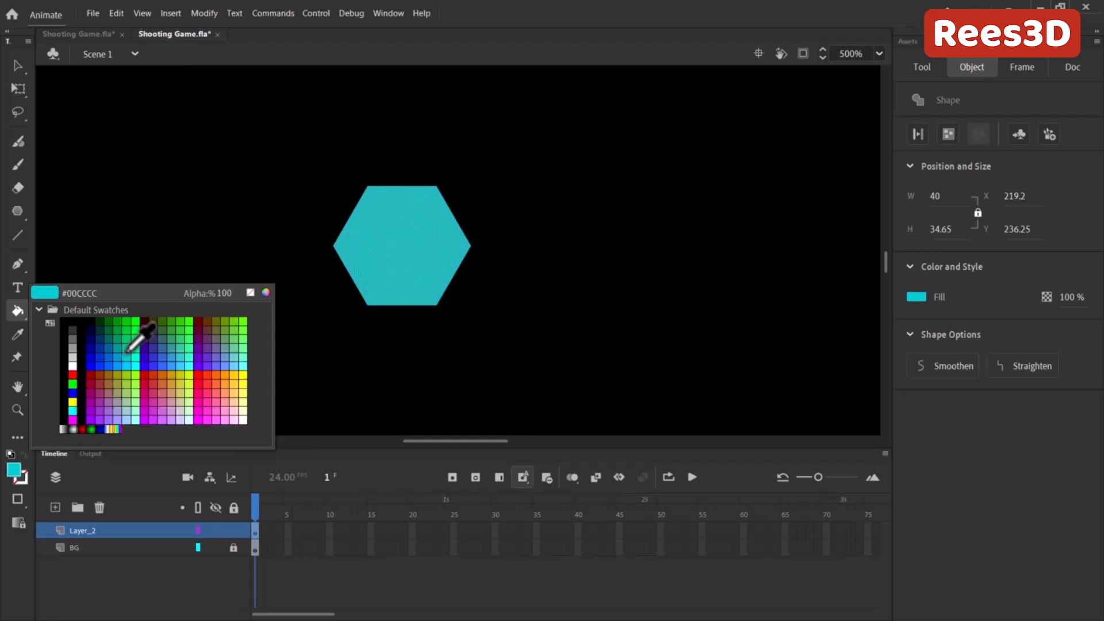
left_click(129, 349)
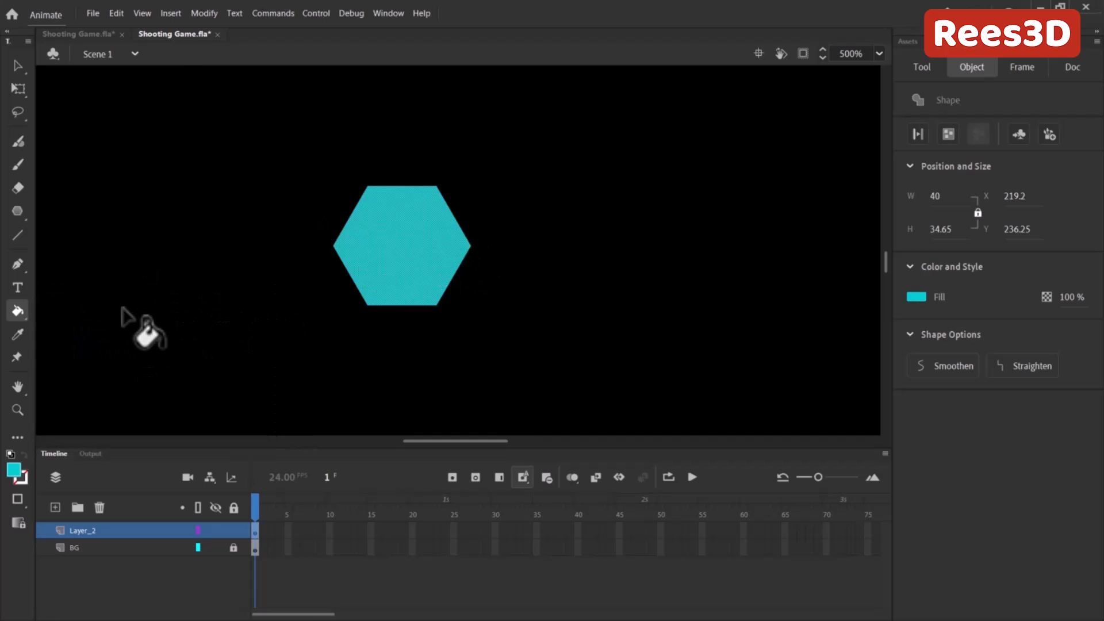
Step: Outline the hexagon with a dark blue #000066 stroke using the Ink Bottle tool
left_click(23, 311)
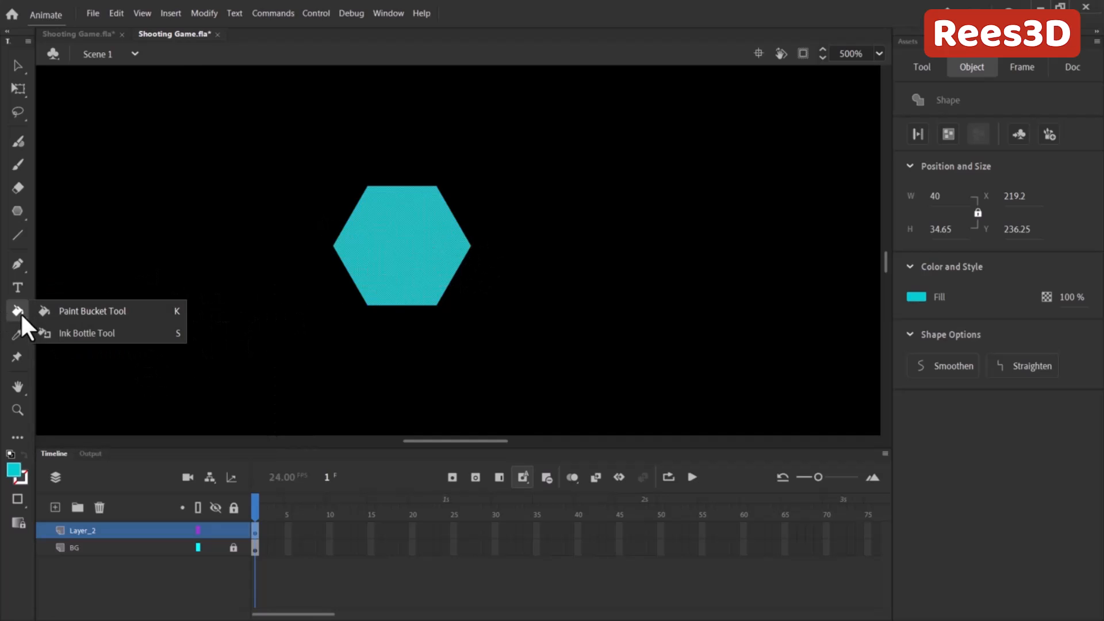
left_click(66, 340)
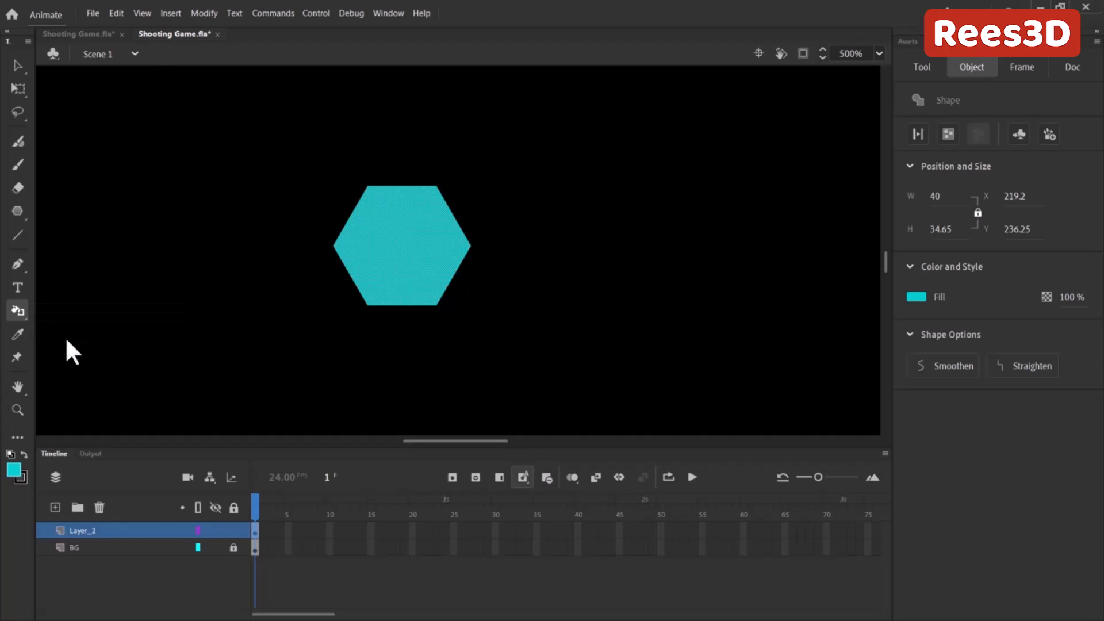
left_click(23, 478)
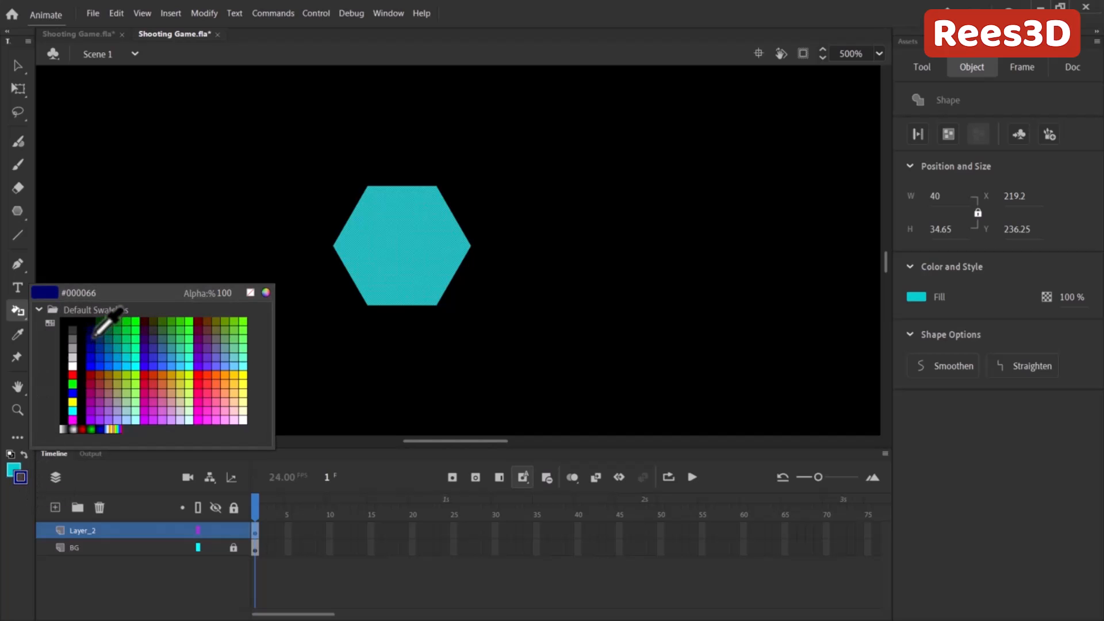
left_click(92, 336)
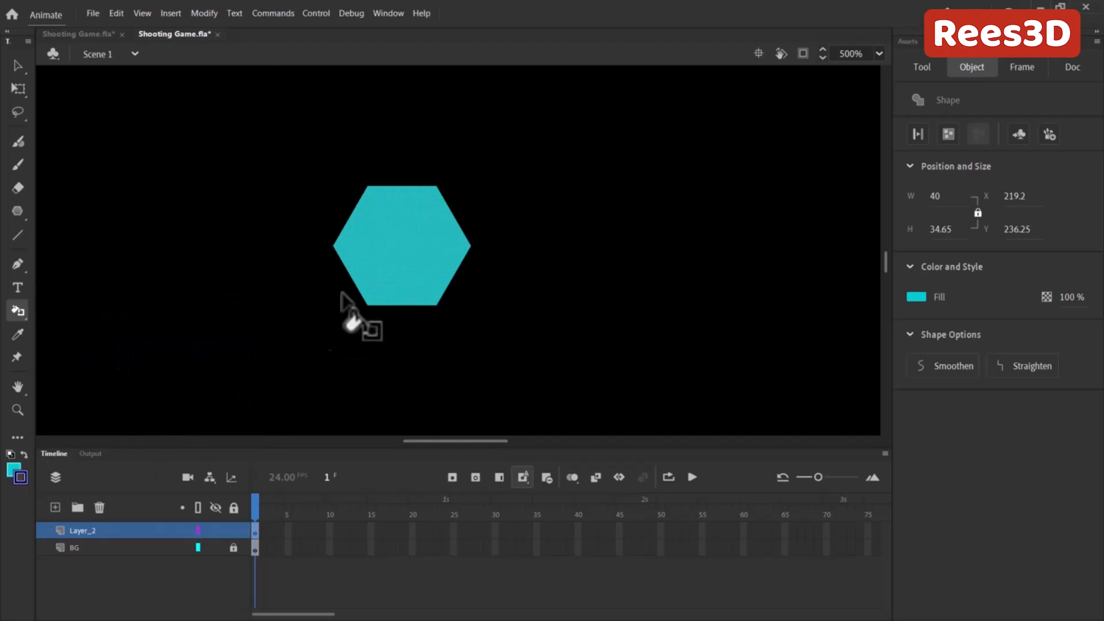
left_click(347, 275)
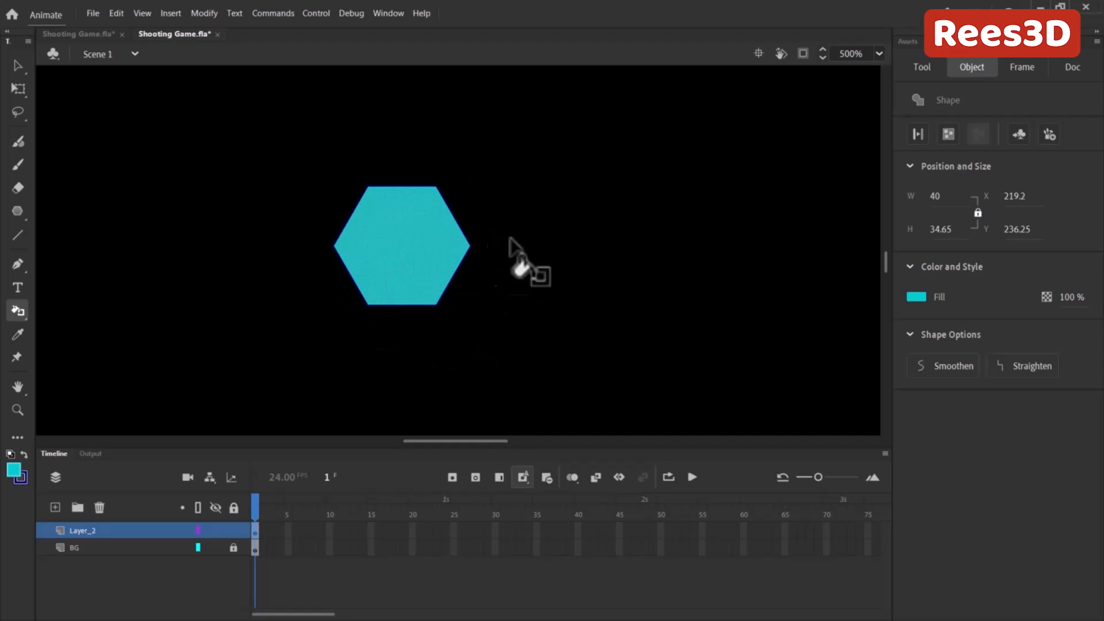
Step: Set the hexagon outline's stroke size to 1 and reapply the outline with the Ink Bottle tool
left_click(18, 65)
double_click(415, 245)
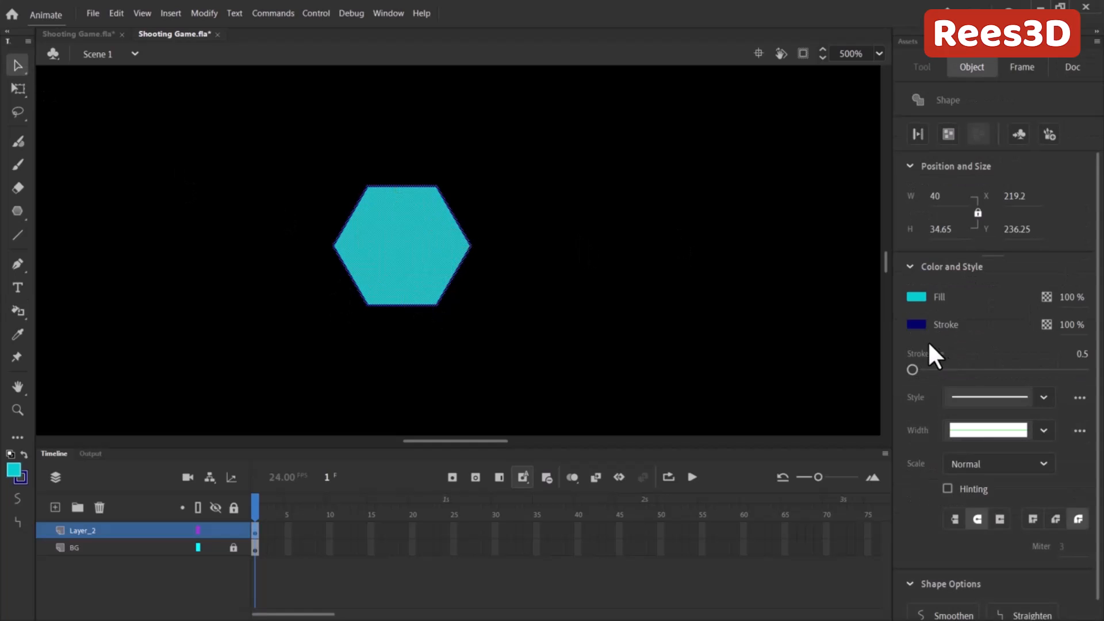
left_click_drag(918, 365, 917, 369)
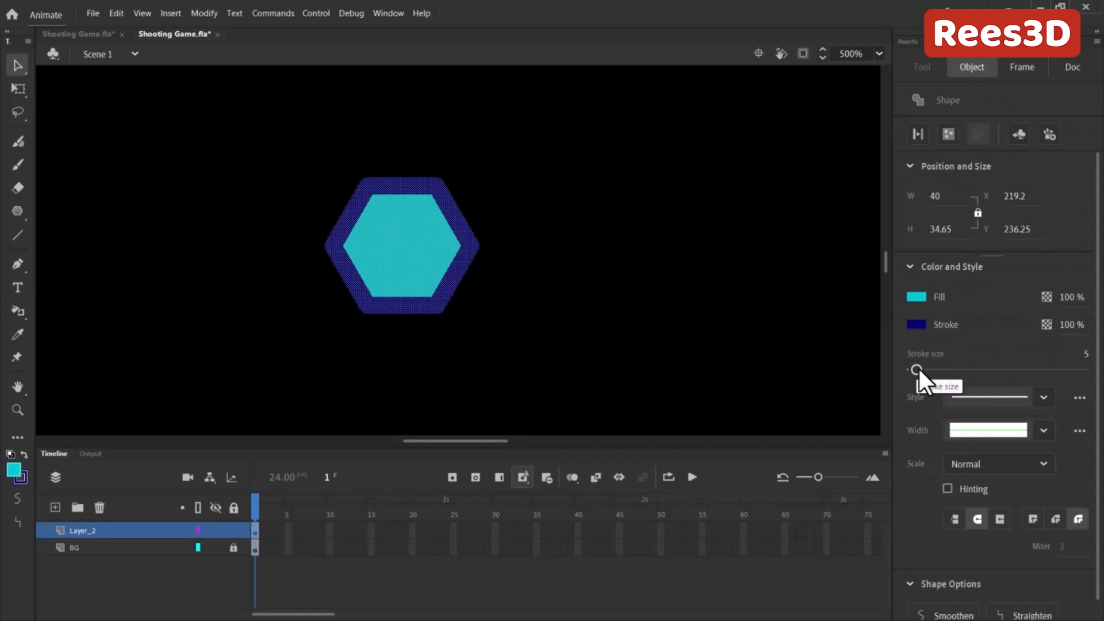
left_click(1087, 355)
type("1")
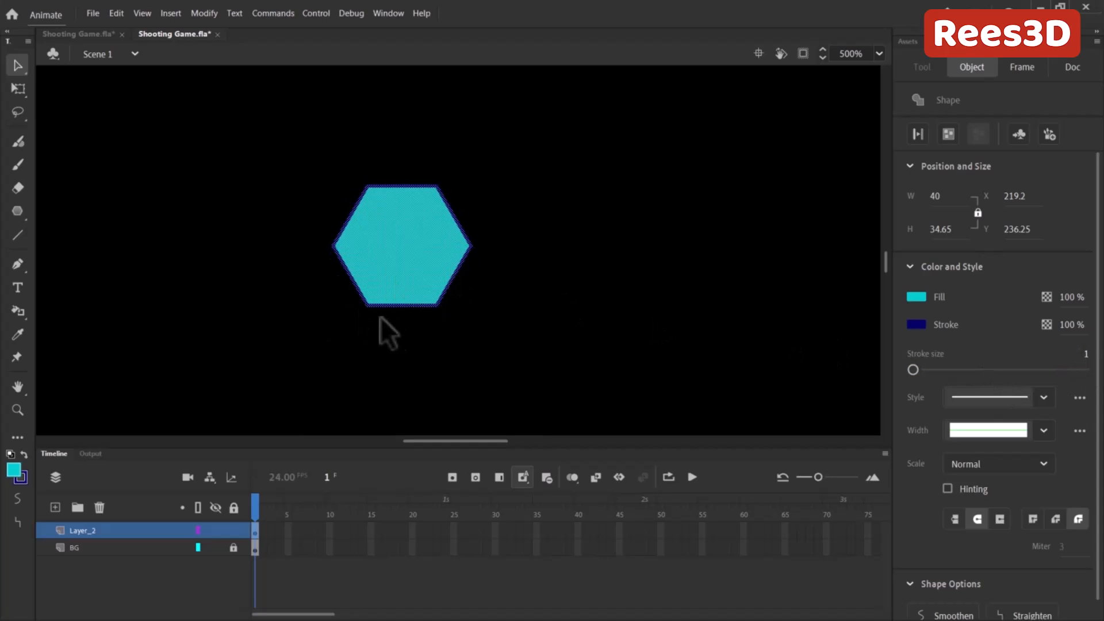
left_click(17, 307)
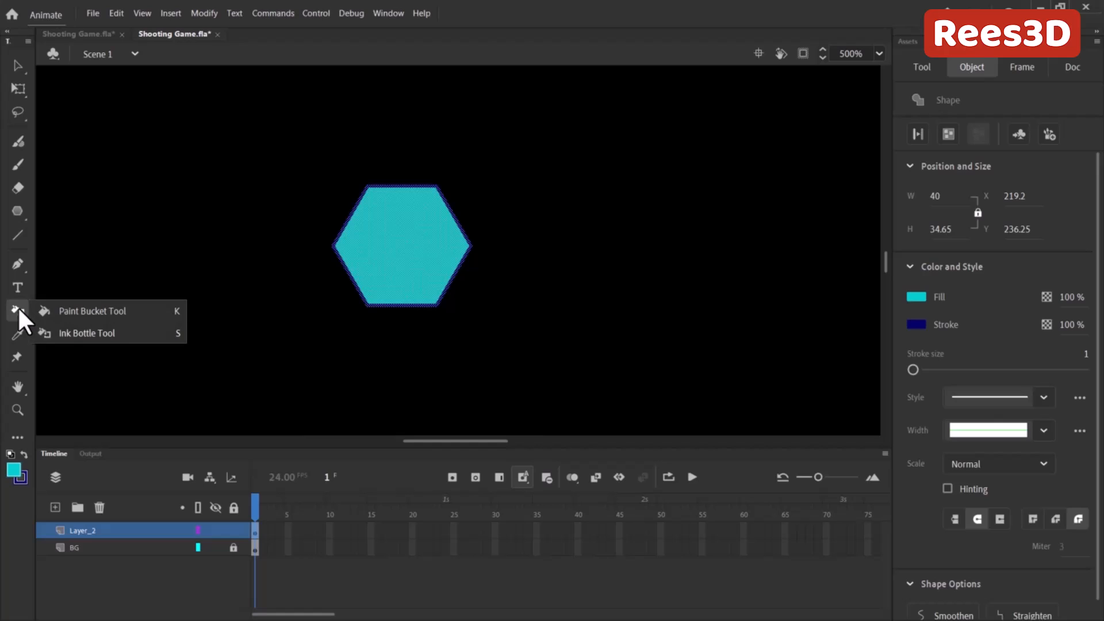
left_click(102, 331)
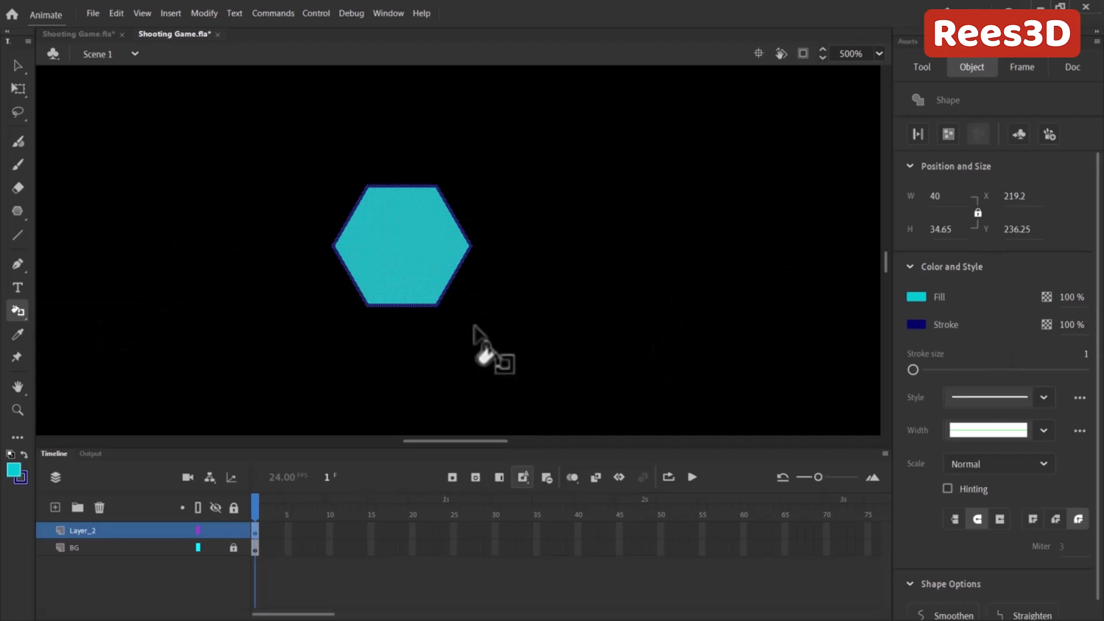
left_click(368, 204)
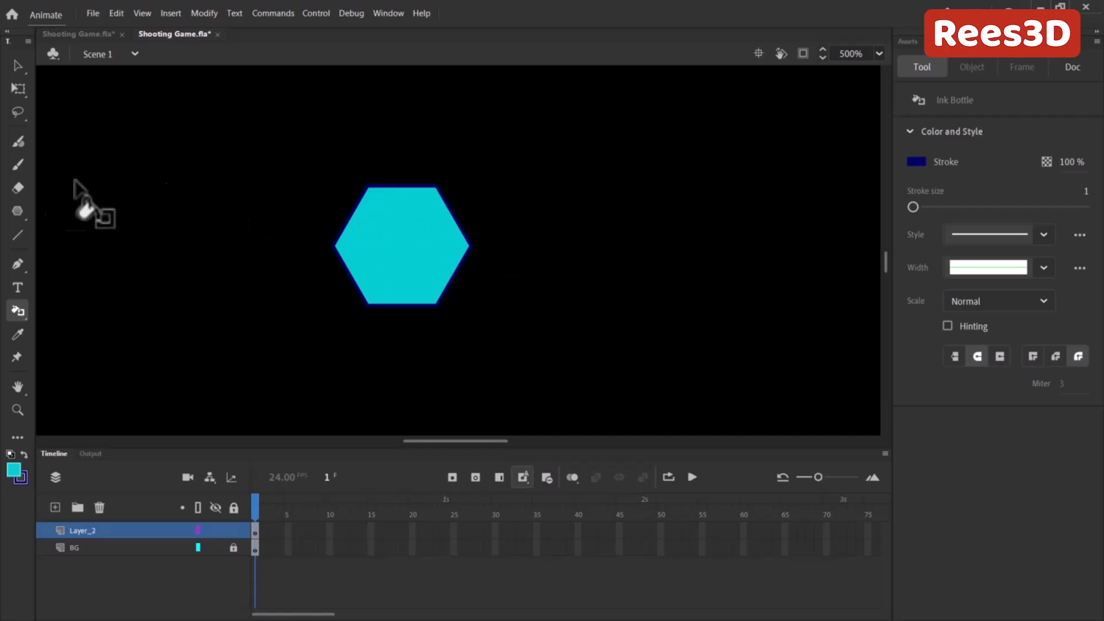
Step: Draw a small circle about 6.4 px across in the upper-left part of the hexagon with the Oval tool
left_click(16, 210)
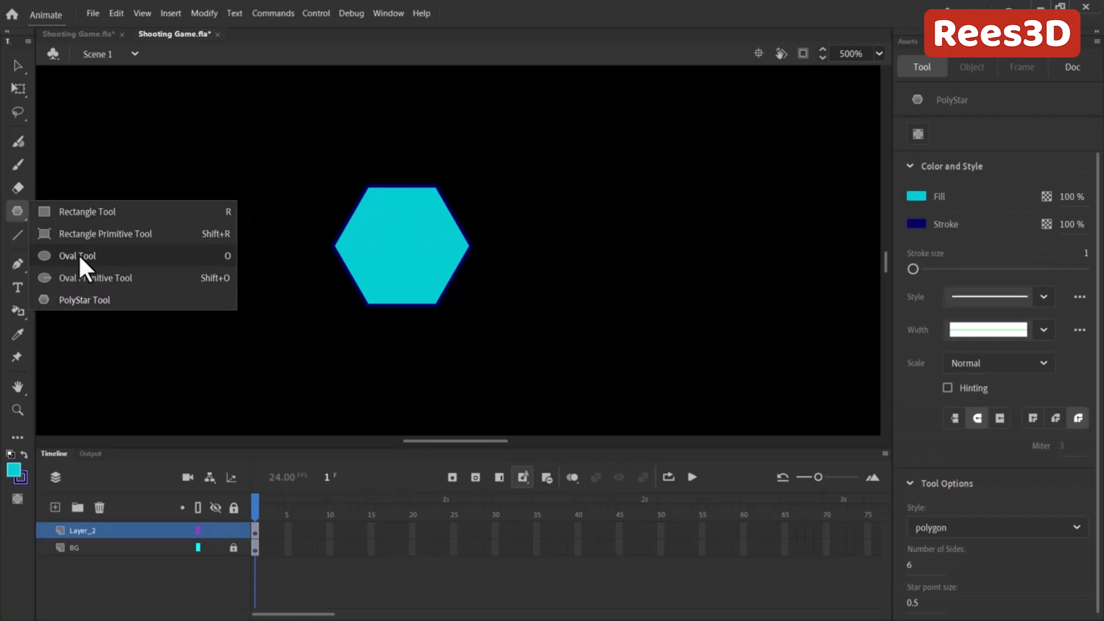
left_click(78, 253)
left_click_drag(368, 219, 391, 240)
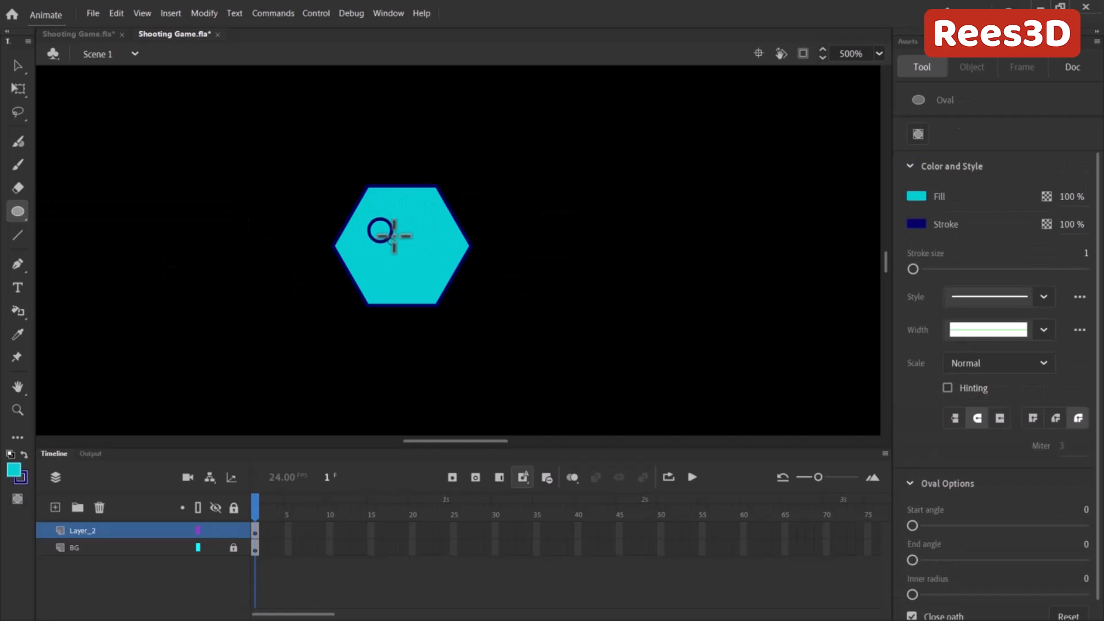
Step: Try placing a copy of the small circle at the hexagon's right corner, and undo it
left_click(386, 242, "ctrl")
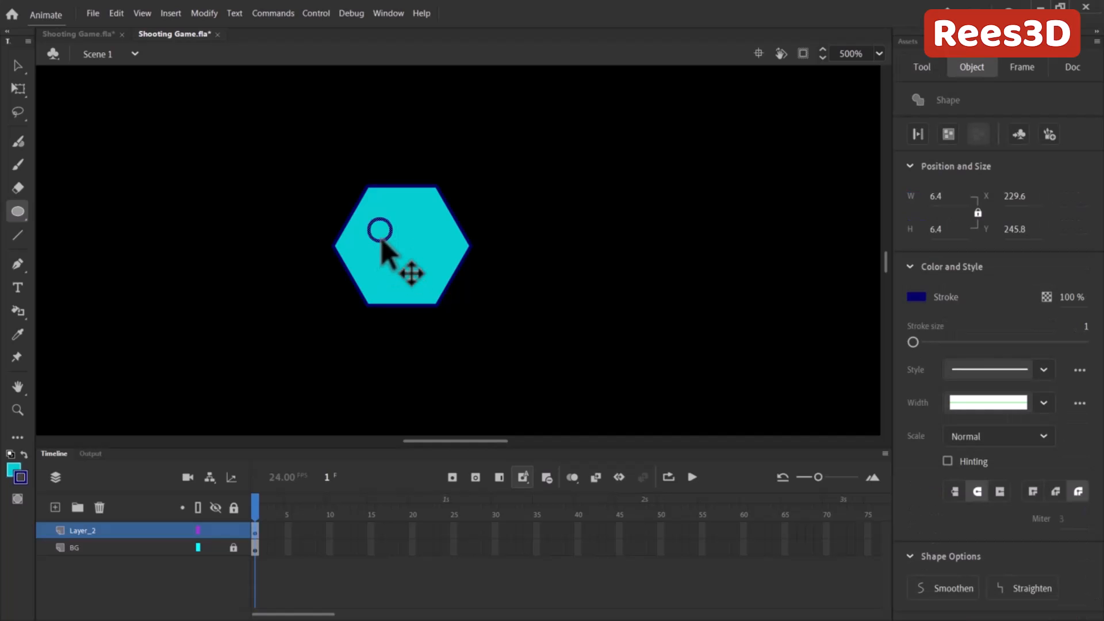
left_click_drag(386, 241, 470, 264)
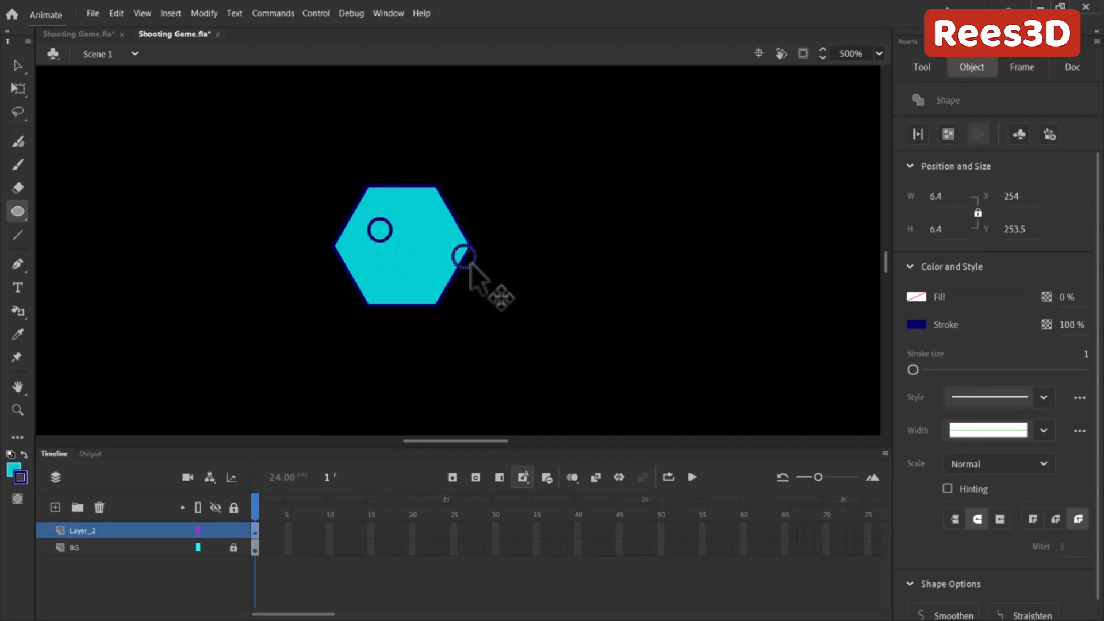
key("ctrl+z")
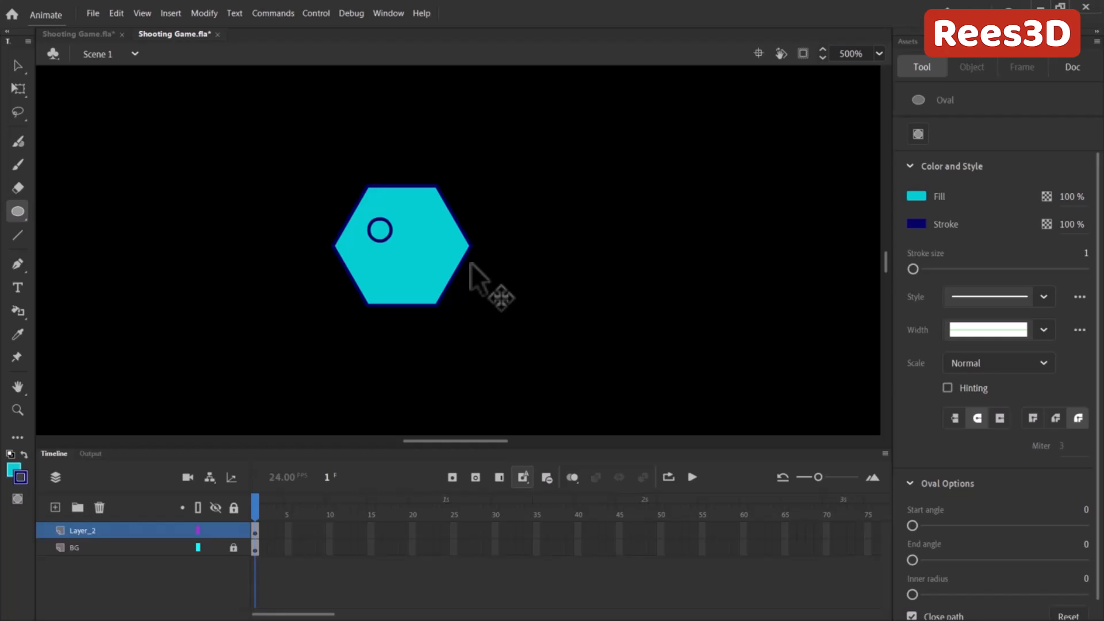
Step: Try duplicating the small circle about 12 px to the right, and remove the duplicate
key("ctrl+a")
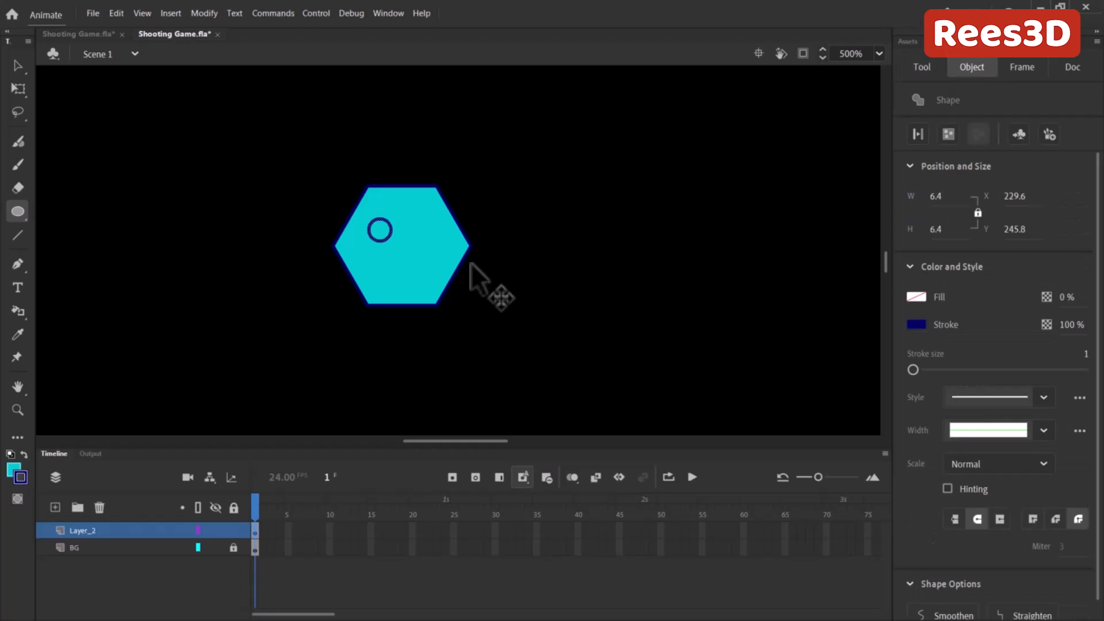
key("ctrl+d")
key("Right")
key("Right")
key("Right")
key("Right")
key("Right")
key("Right")
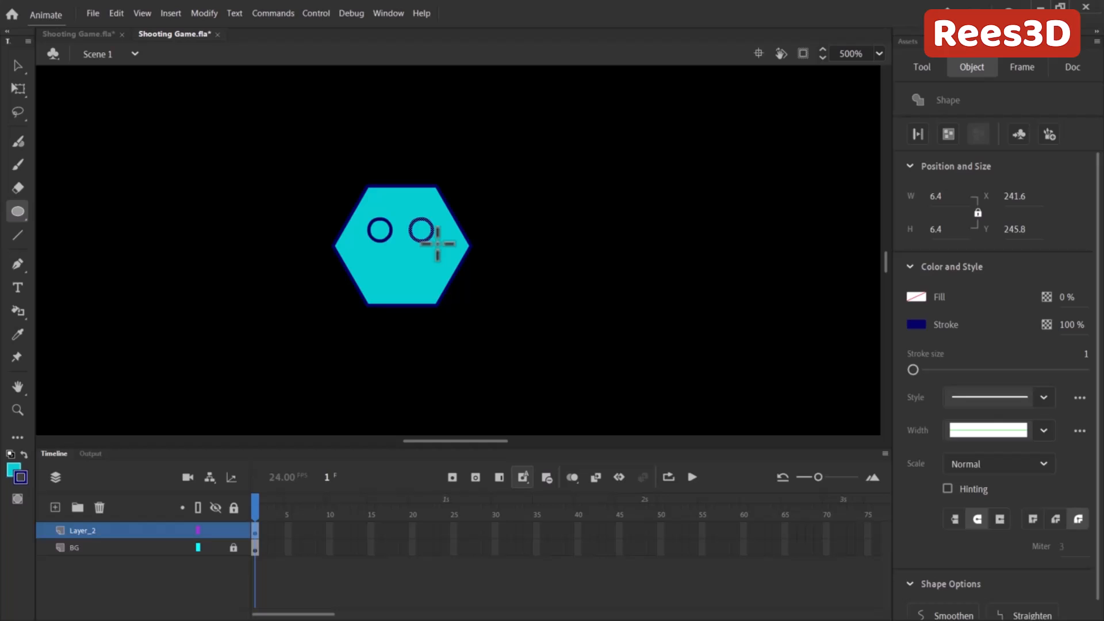
key("Delete")
Step: Add a copy of the small circle around the original, scaled from its center to about 10.2 px
key("ctrl+a")
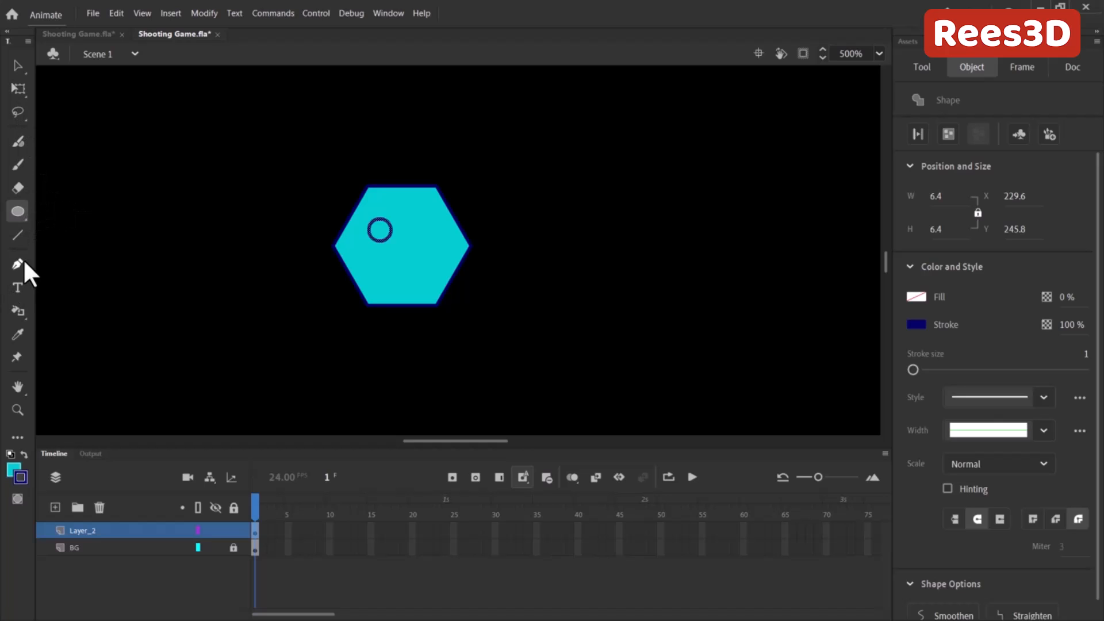
left_click(17, 89)
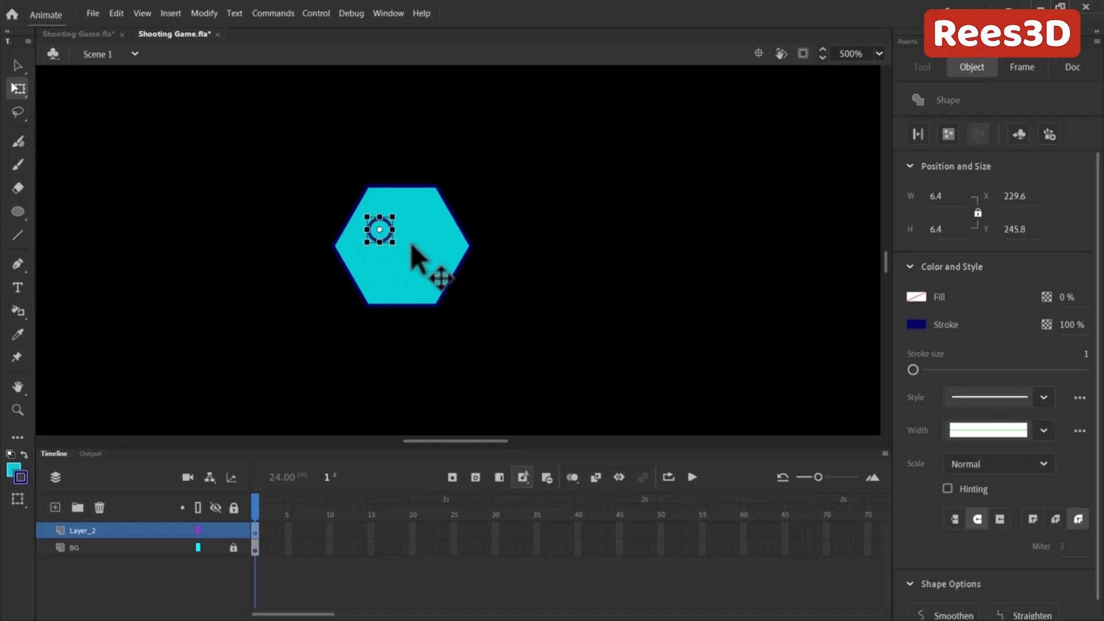
mouse_move(396, 242)
left_mouse_down()
mouse_move(415, 251)
mouse_move(400, 251)
left_mouse_up()
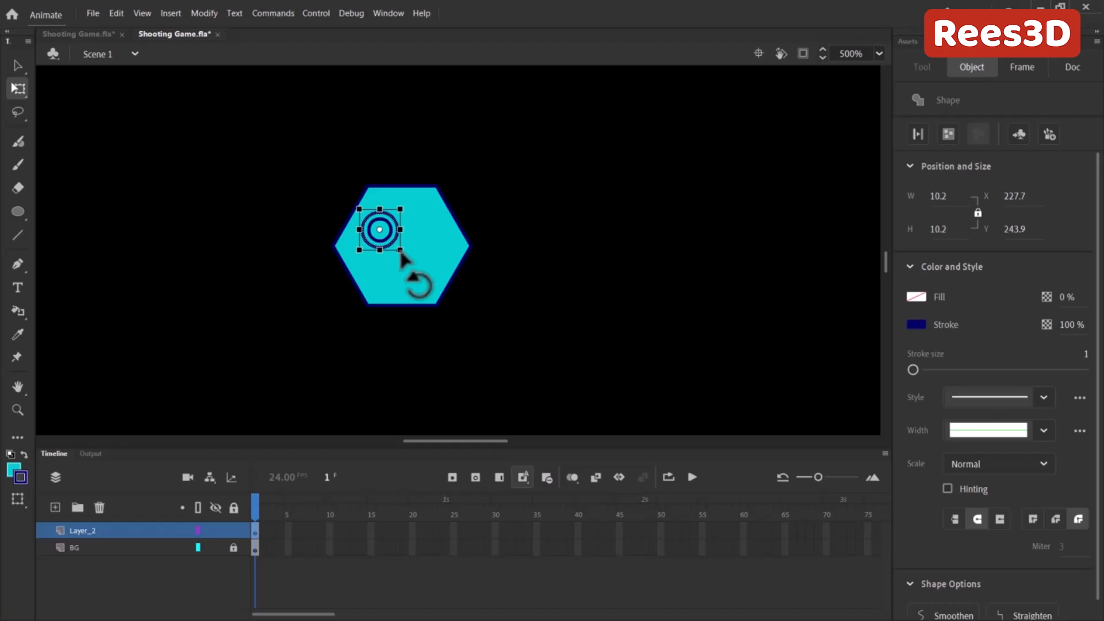
left_click(501, 282)
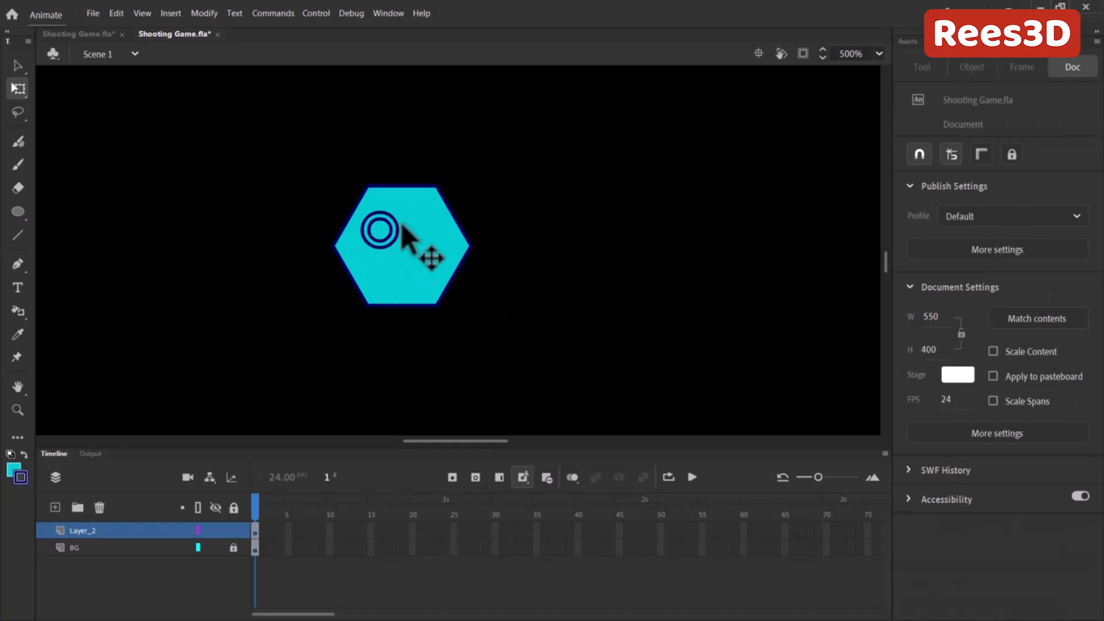
Step: Copy both concentric rings about 12 px to the right to make a matching second eye
left_click(395, 234)
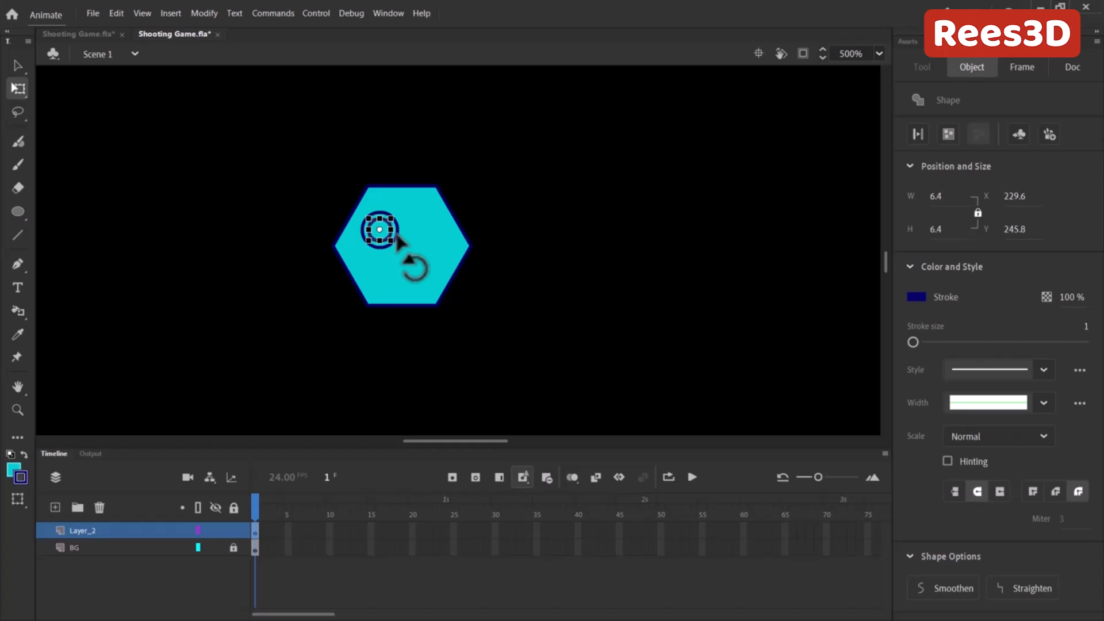
key("v")
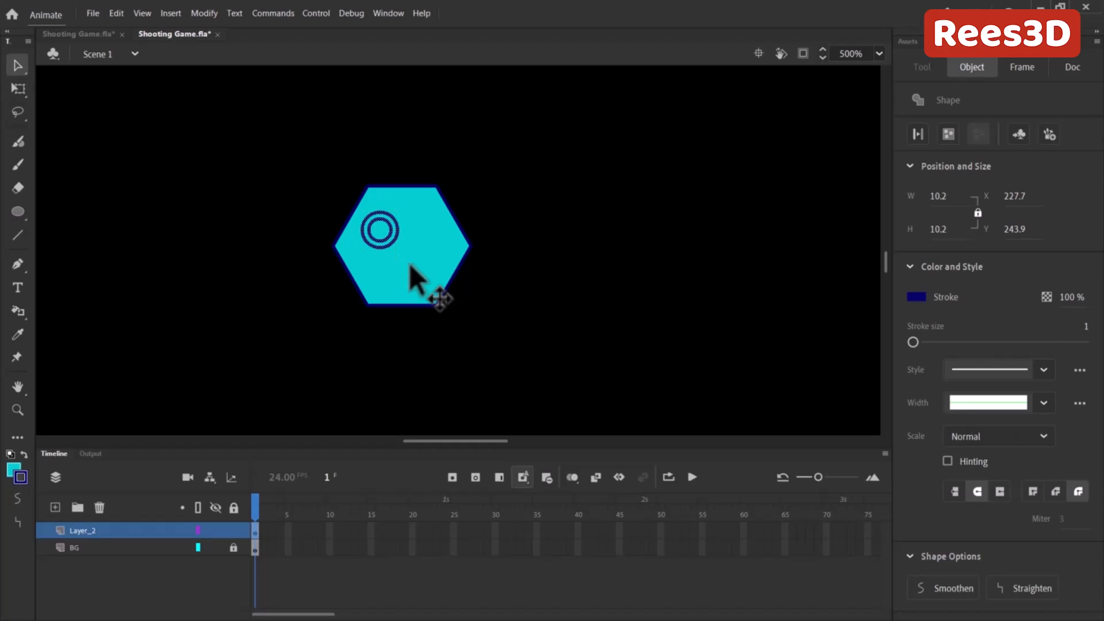
key("Right")
key("Right")
key("Right")
key("Right")
key("Right")
key("Right")
key("Right")
key("Right")
key("Right")
key("Right")
key("Right")
key("Right")
key("Right")
key("Right")
key("Left")
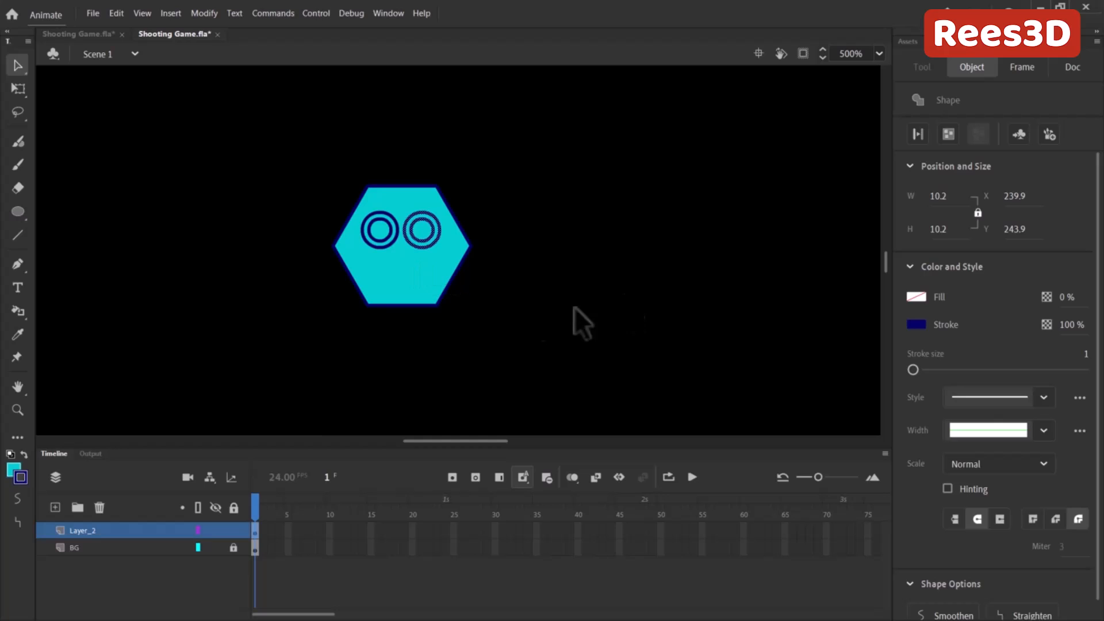
Step: Move the hexagon's two lower corners upward by equal amounts to shorten its lower half
left_click(417, 305)
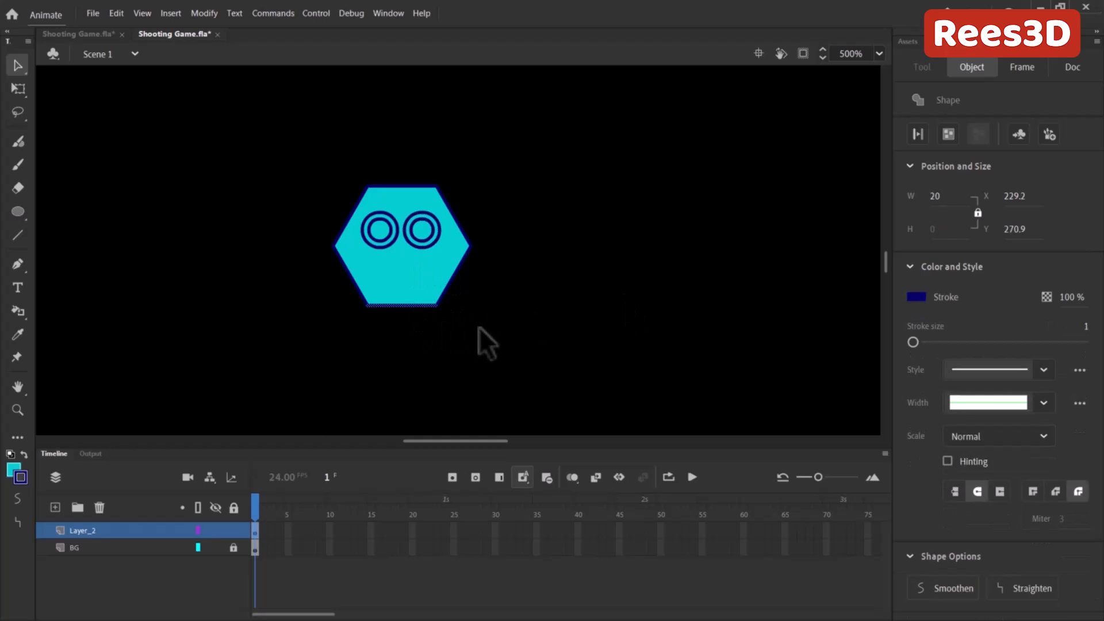
left_click(430, 312)
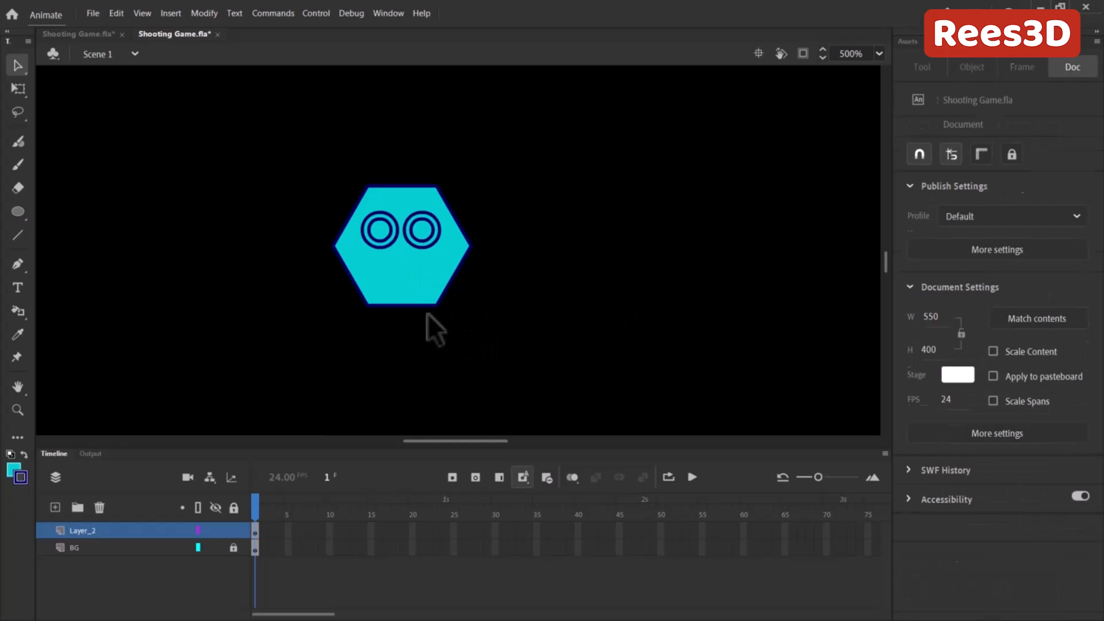
left_click_drag(440, 304, 438, 282)
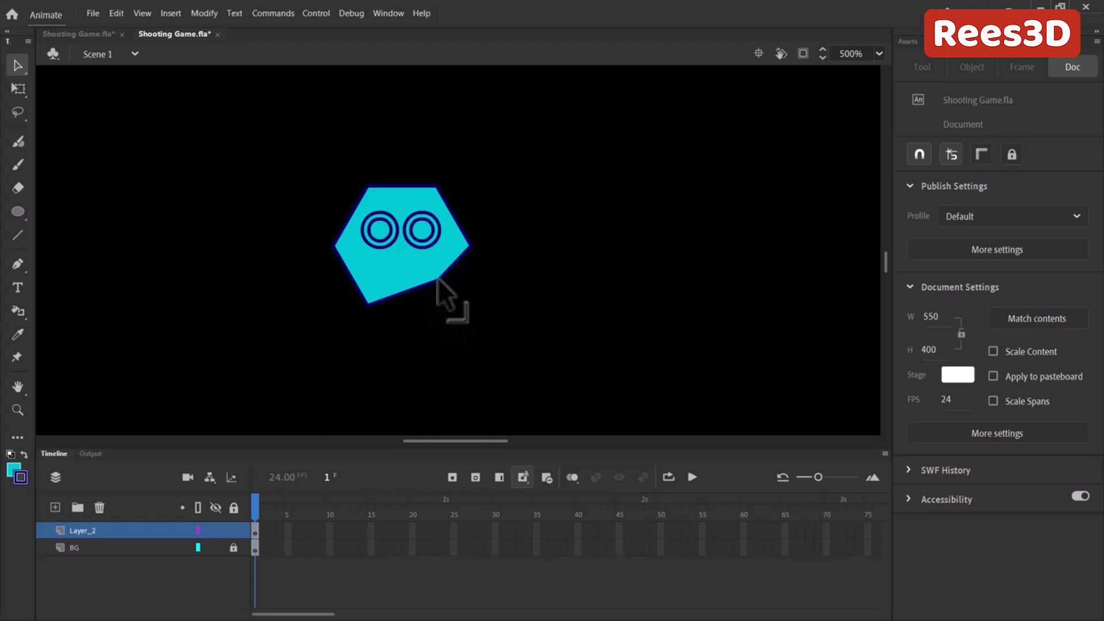
left_click_drag(365, 302, 367, 277)
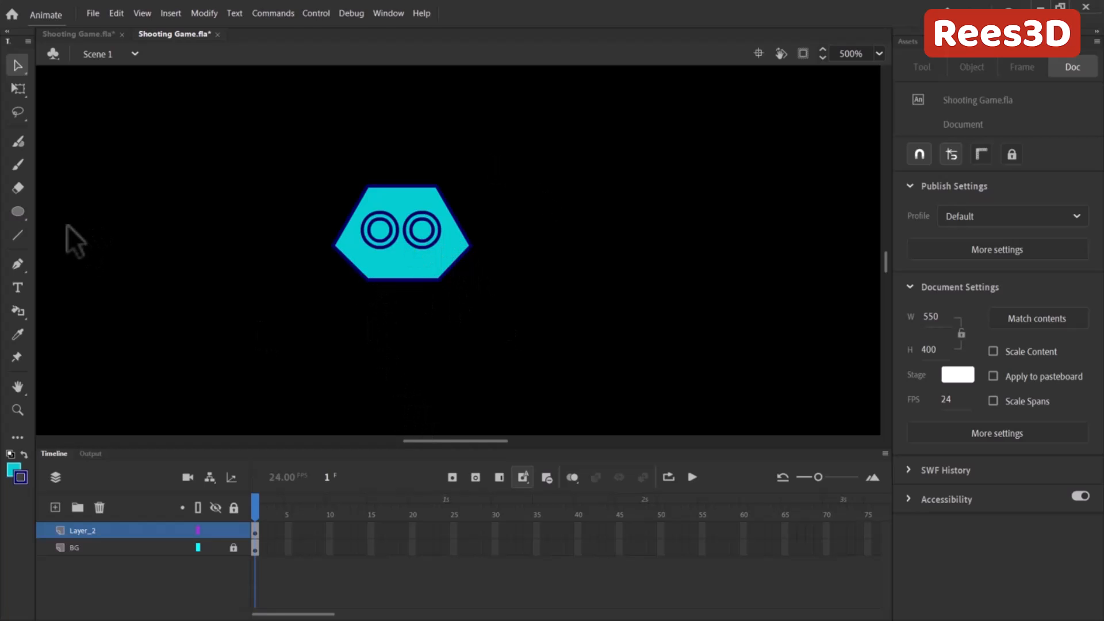
Step: Draw a bent leg outline with straight lines below the hexagon's lower-right edge and fill it with cyan
left_click(23, 242)
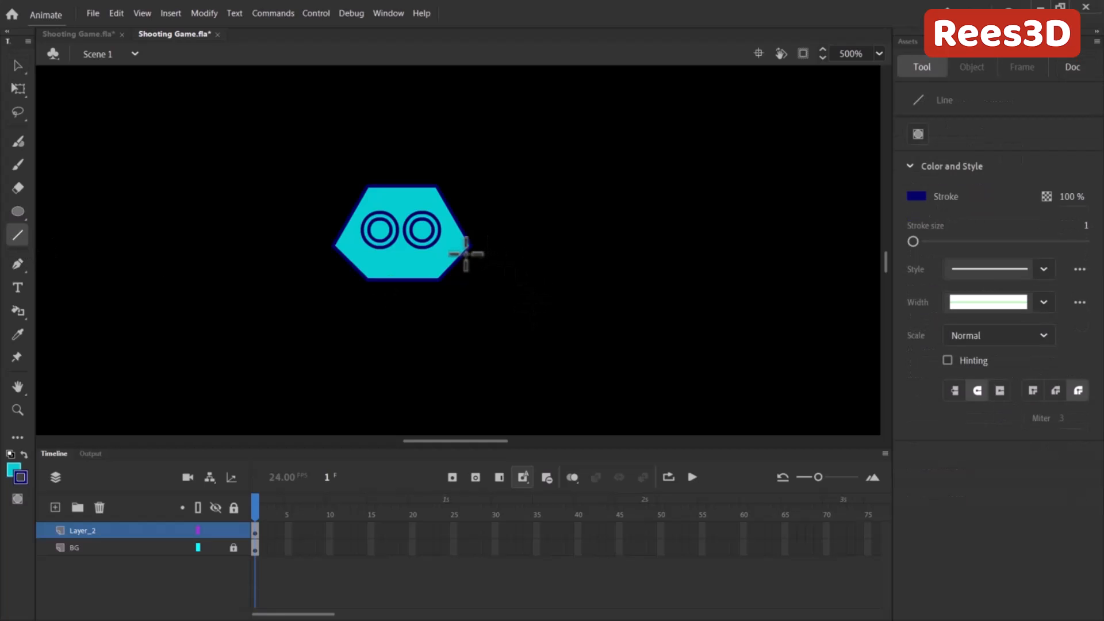
mouse_move(474, 274)
left_mouse_down()
mouse_move(474, 308)
mouse_move(458, 311)
mouse_move(446, 274)
left_mouse_up()
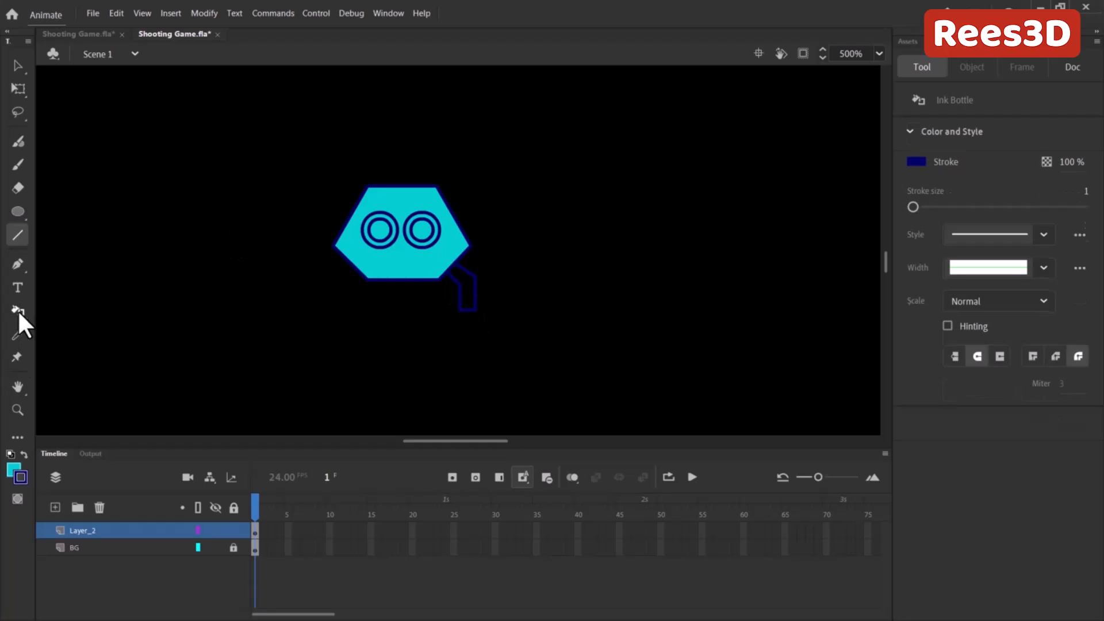
left_click_drag(17, 310, 54, 311)
left_click(466, 290)
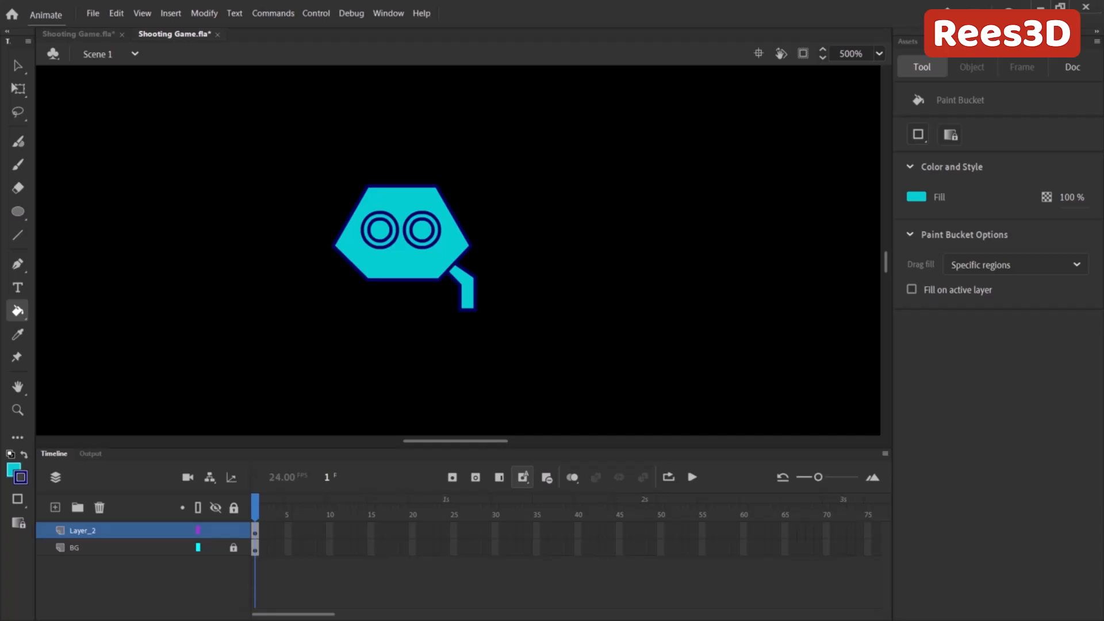
Step: Draw a bent antenna about 18 px wide and 12 px high rising rightward from the hexagon's top edge, and fill it with cyan
left_click(17, 235)
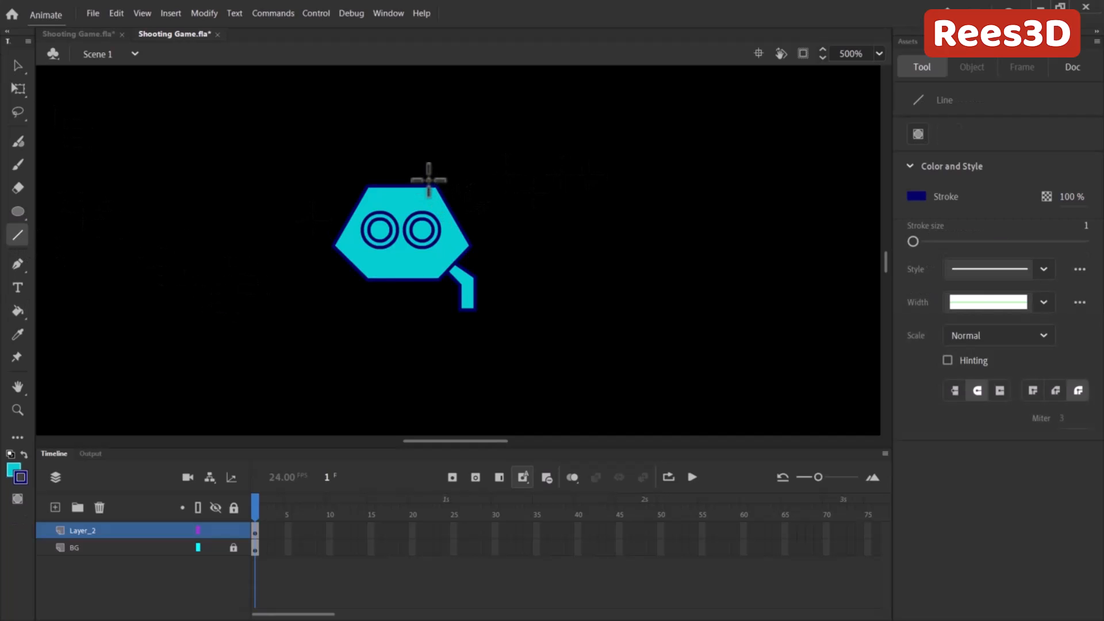
mouse_move(425, 185)
left_mouse_down()
mouse_move(425, 154)
mouse_move(486, 143)
left_mouse_up()
left_click_drag(486, 157, 486, 162)
left_click_drag(486, 162, 432, 190)
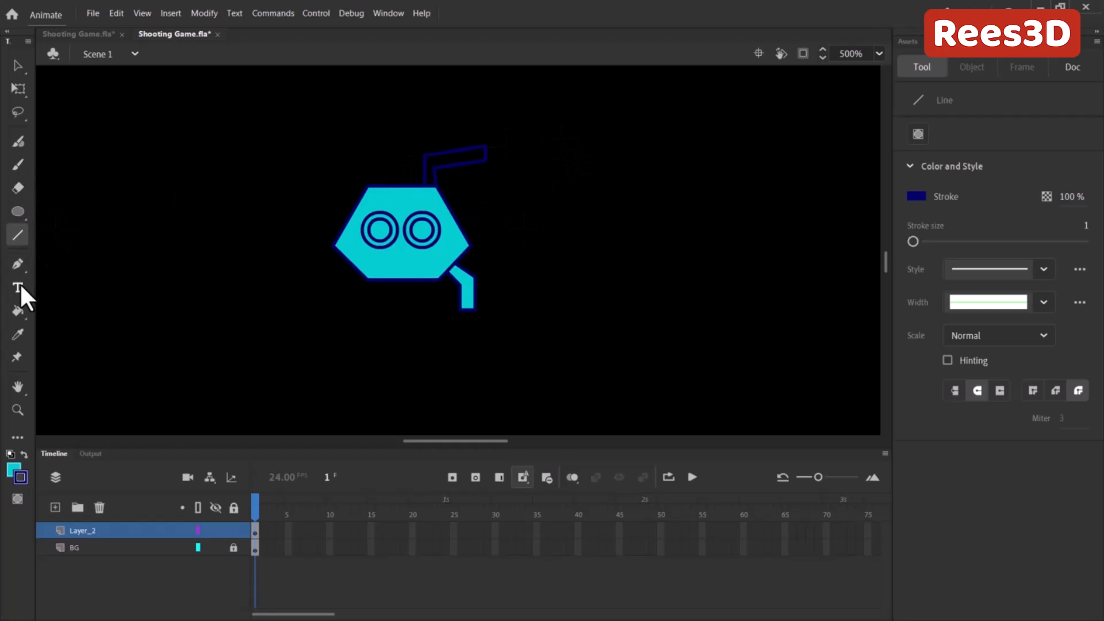
left_click(17, 311)
left_click(454, 159)
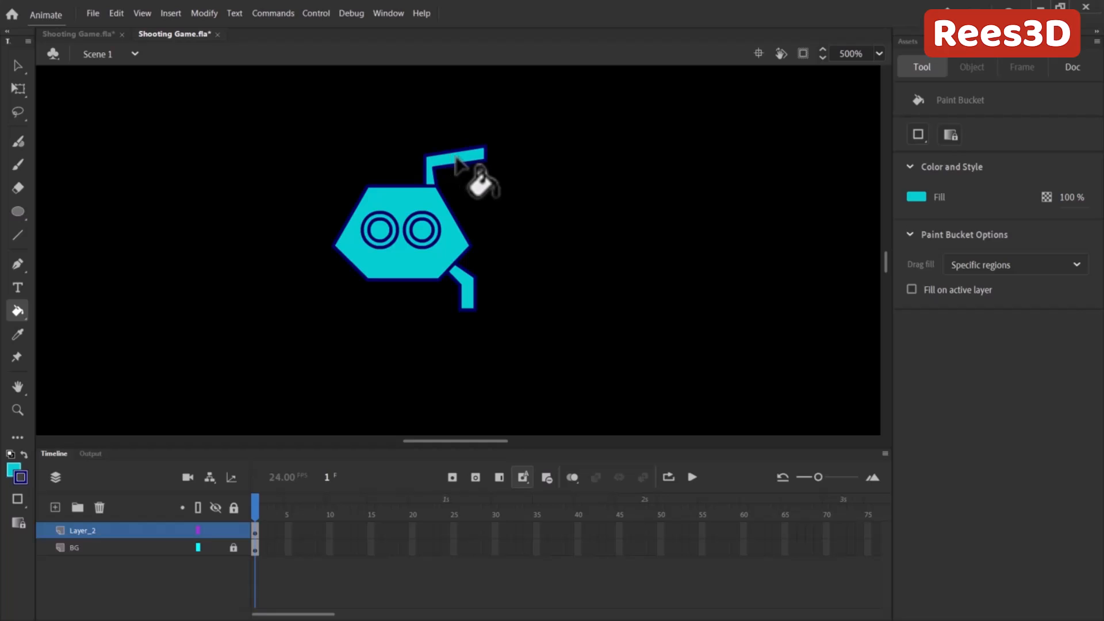
Step: Duplicate the antenna and leg together, flip the copy horizontally, and move it about 31 px left to the character's opposite side
left_click(18, 65)
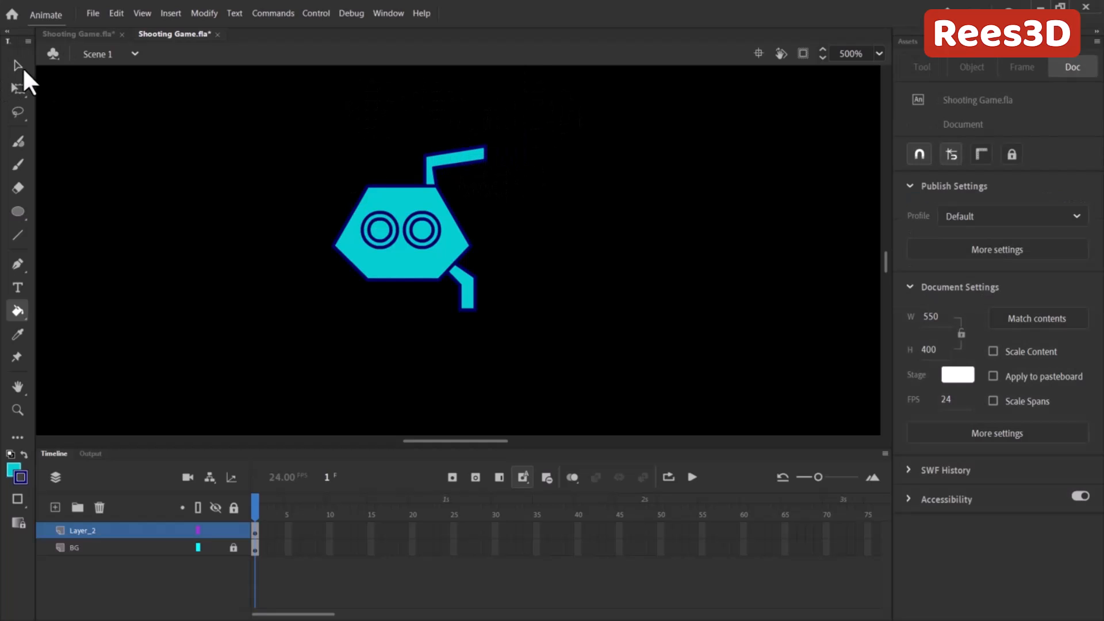
left_click(472, 159)
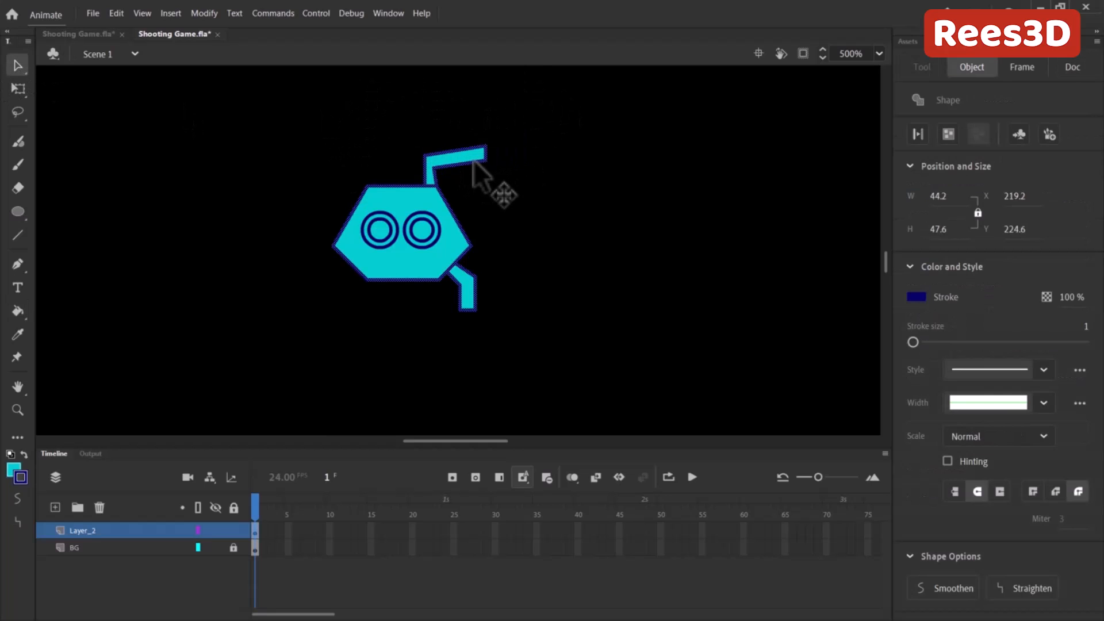
left_click(519, 185)
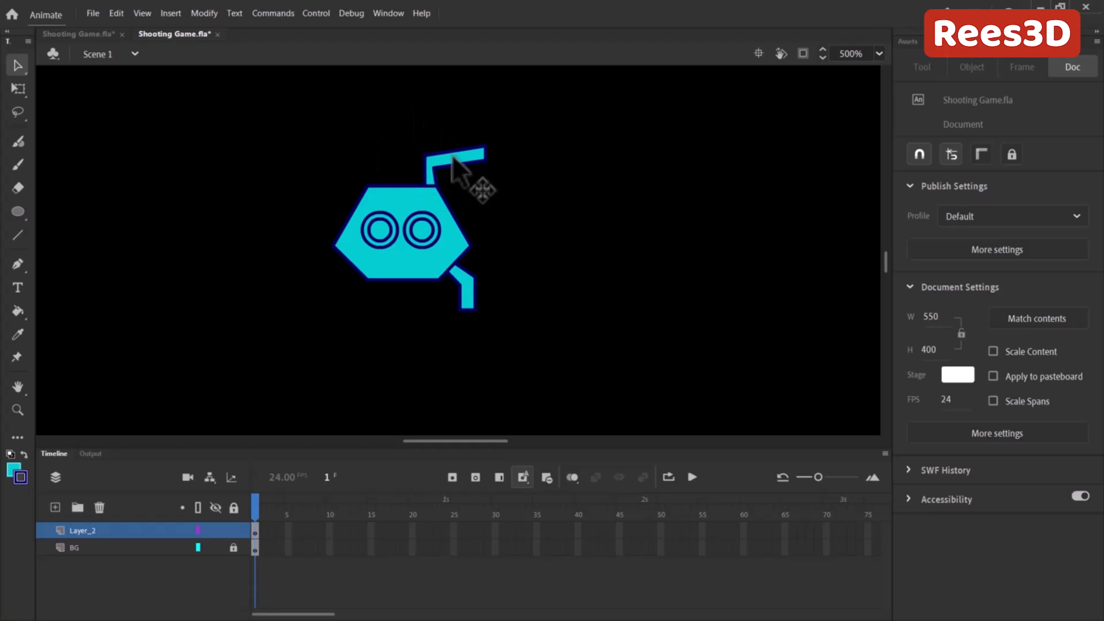
left_click(454, 158)
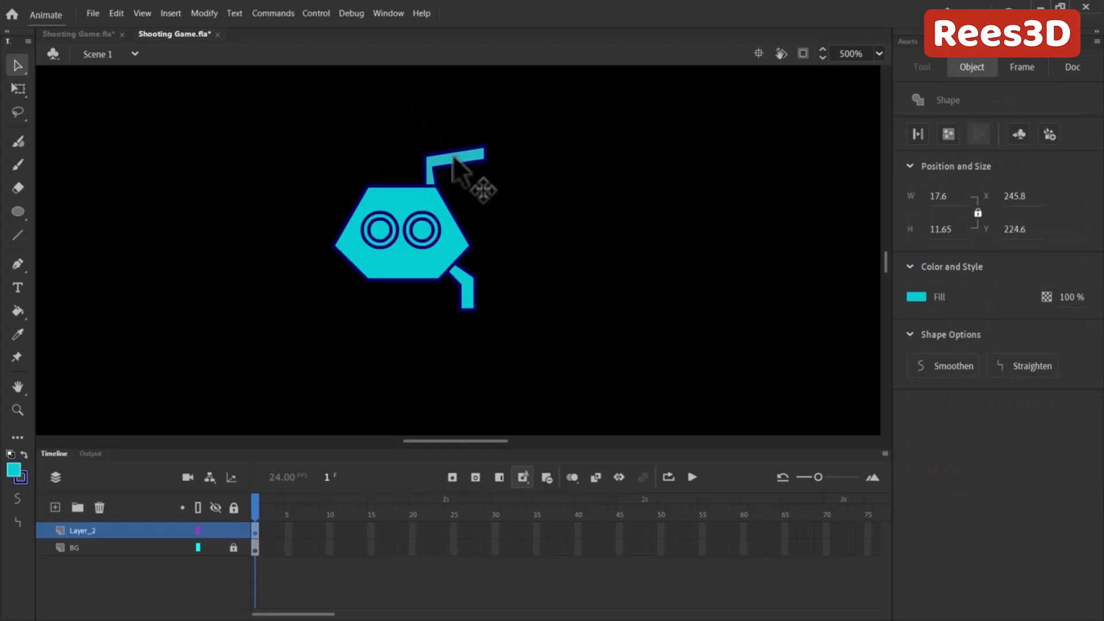
left_click(475, 176)
left_click(477, 164)
double_click(426, 156)
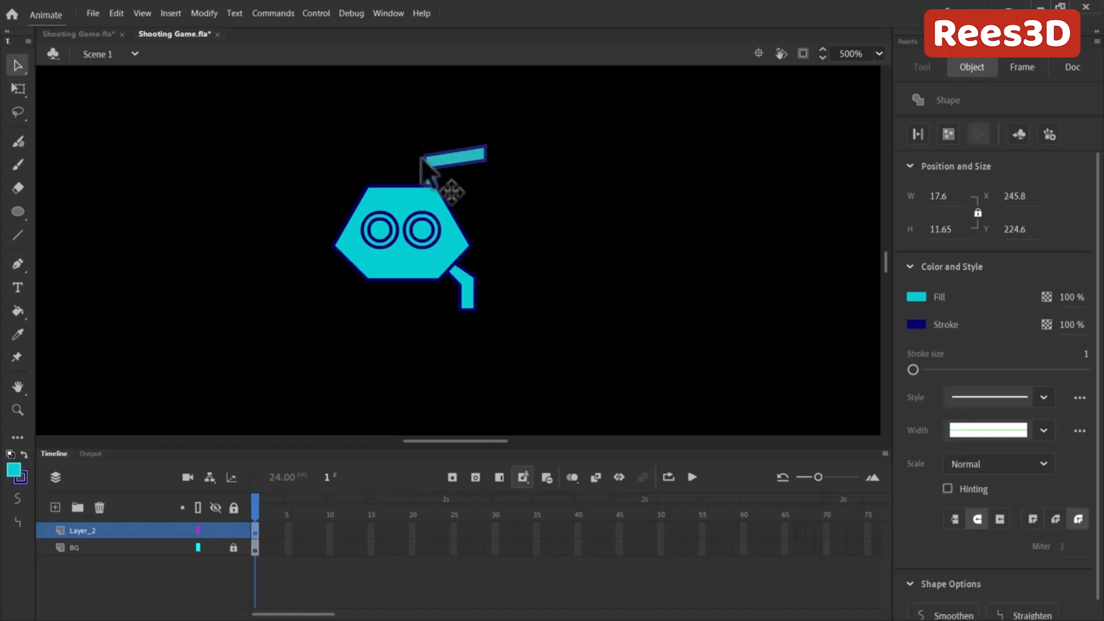
left_click(471, 269, "shift")
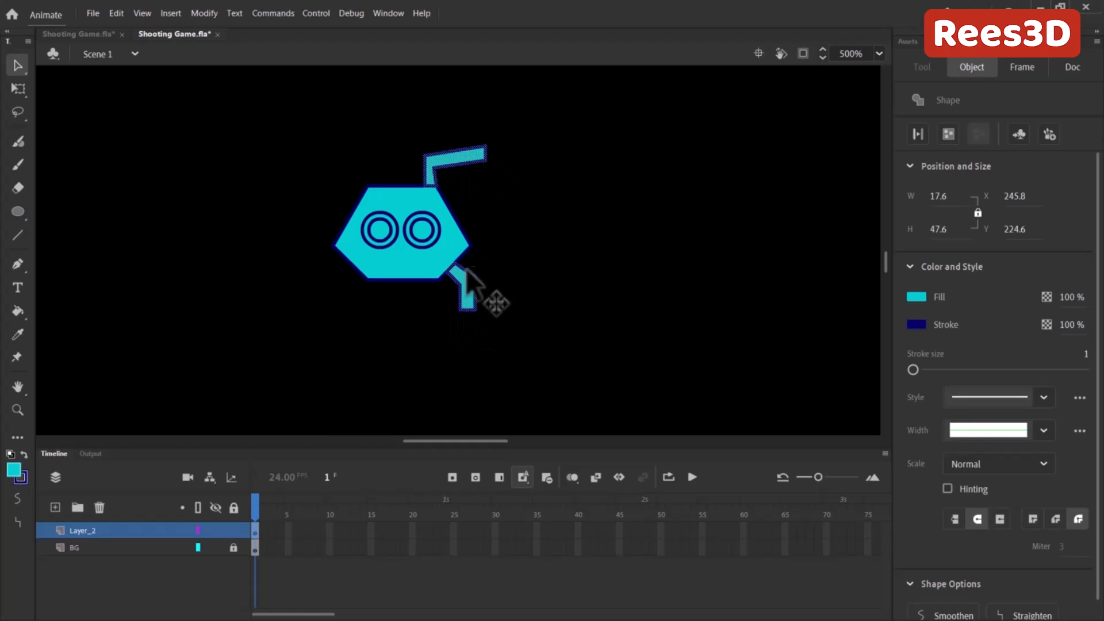
left_click(299, 240)
key("ctrl+z")
key("ctrl+t")
left_click_drag(6, 111, 681, 122)
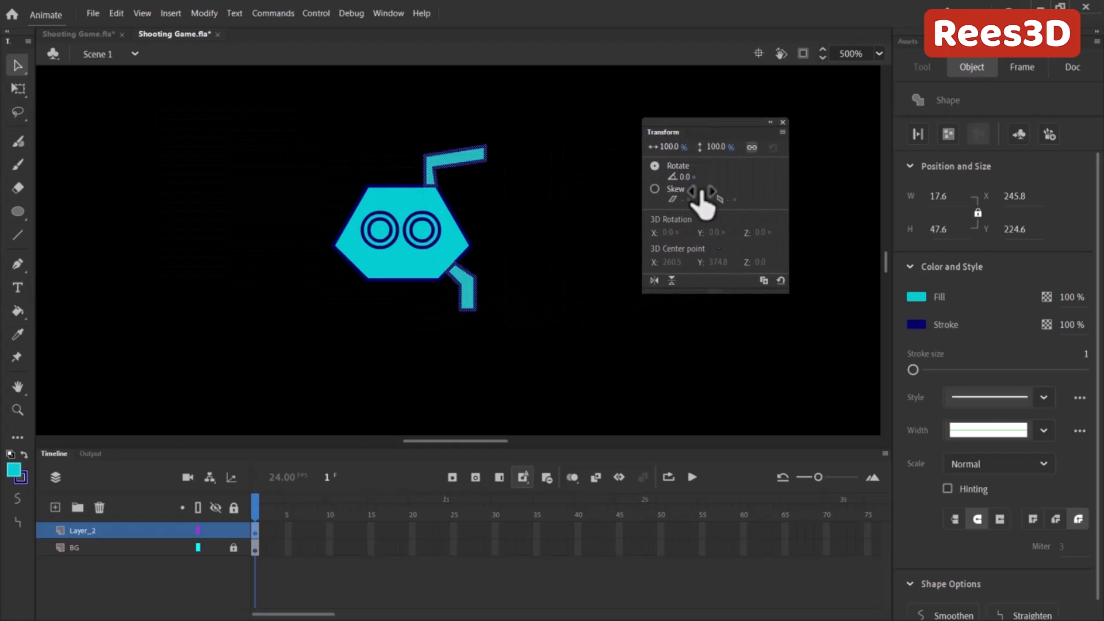
left_click(655, 280)
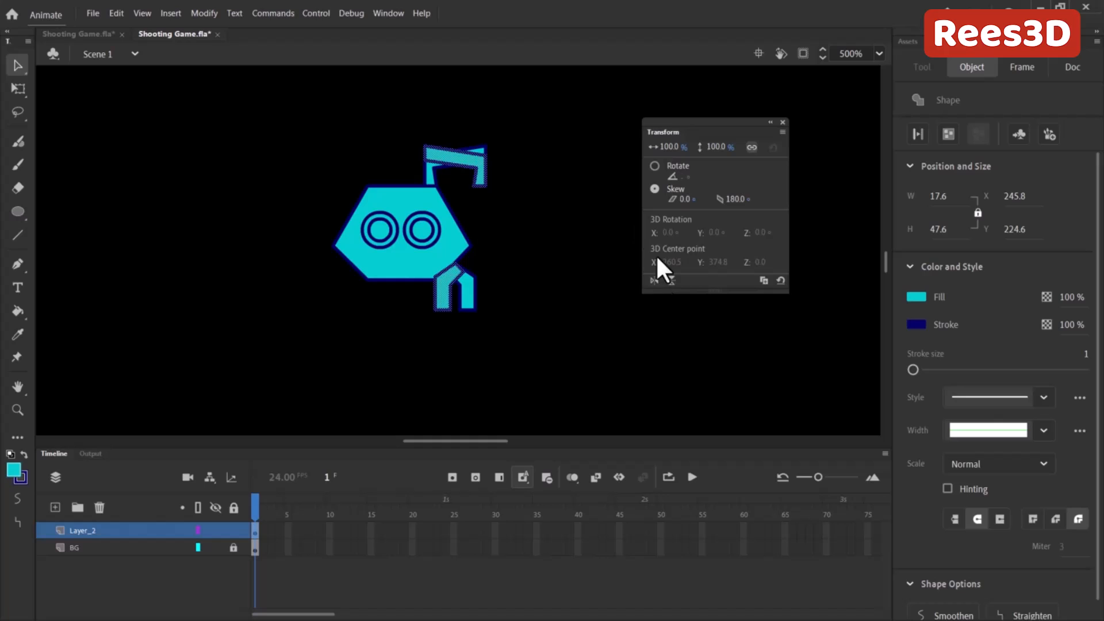
left_click_drag(440, 282, 340, 288)
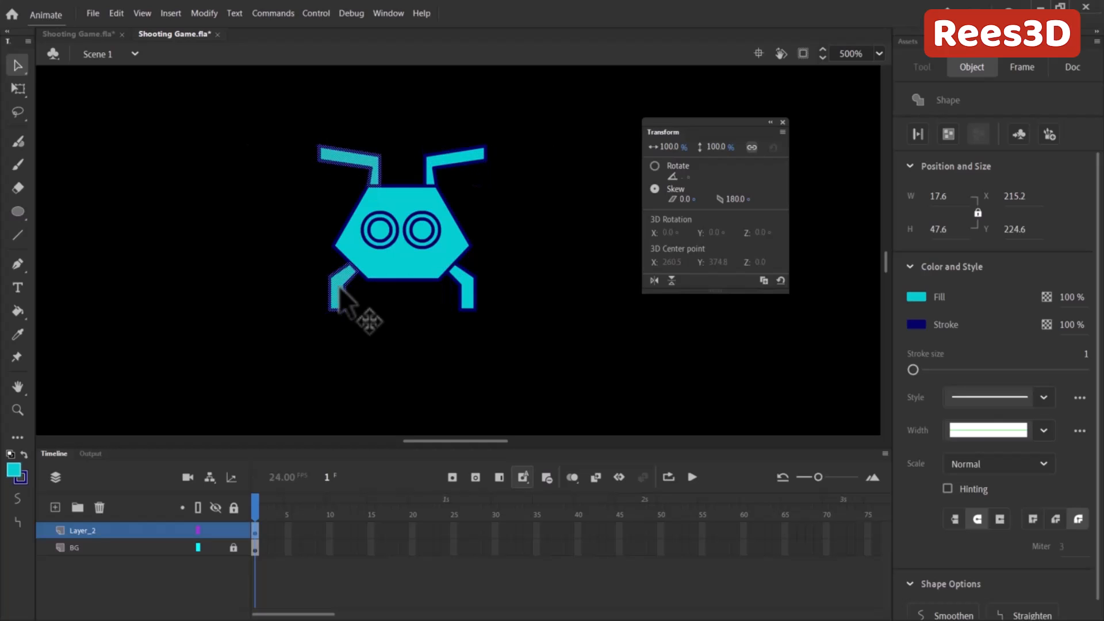
left_click(270, 244)
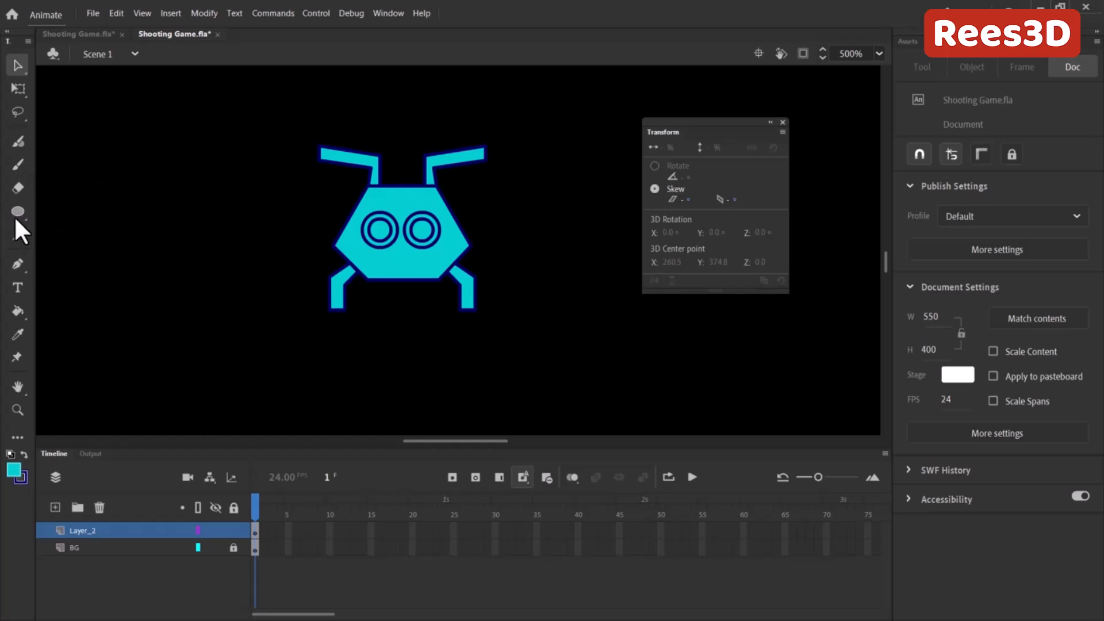
Step: Draw a rectangular mouth about 17.2 by 3.2 px beneath the eyes and select its outline
left_click_drag(14, 210, 64, 213)
mouse_move(371, 257)
left_mouse_down()
mouse_move(414, 255)
mouse_move(431, 269)
left_mouse_up()
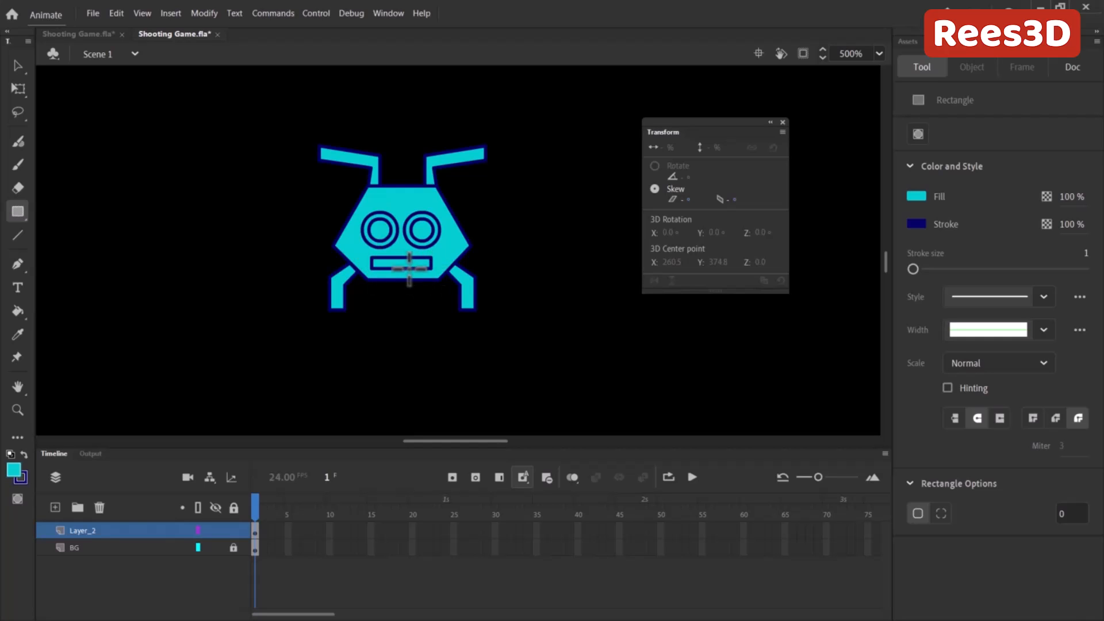
left_click(18, 65)
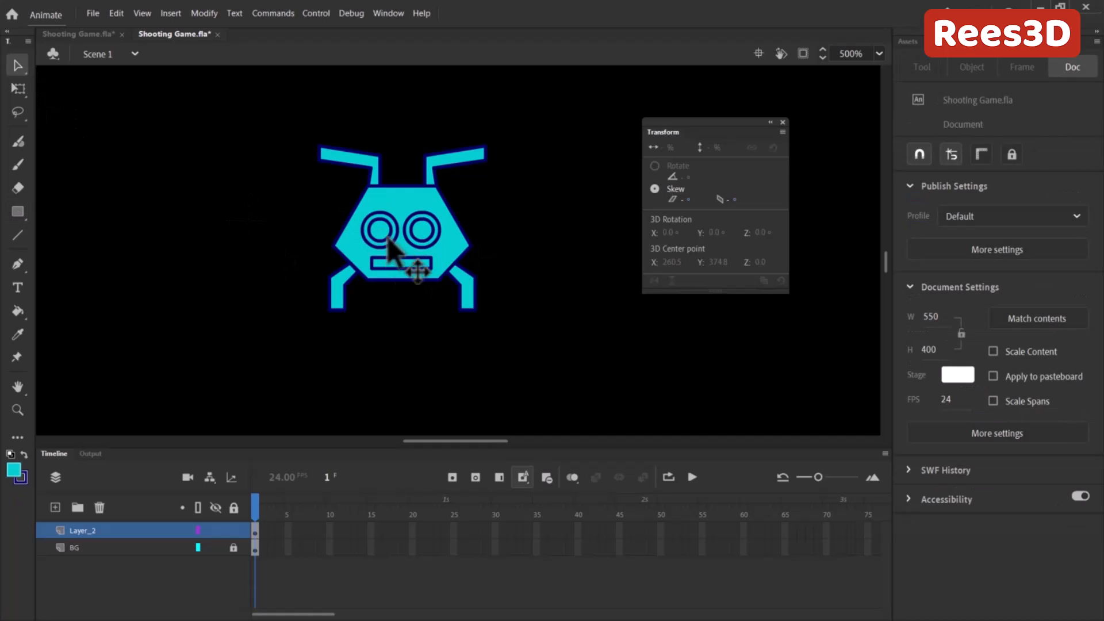
double_click(397, 269)
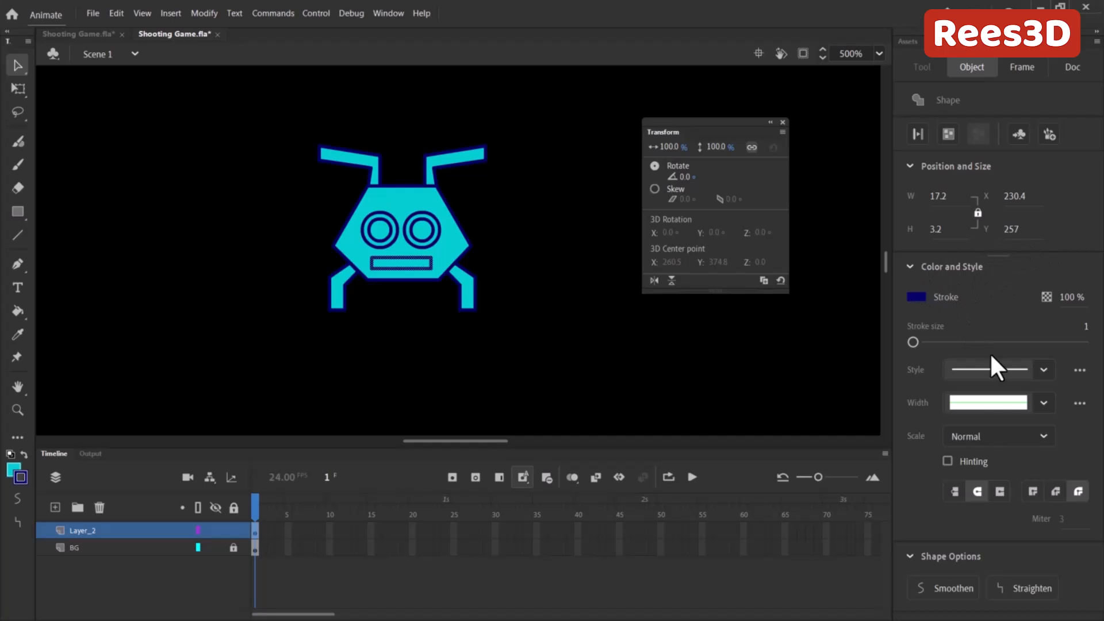
Step: Try the dashed, stippled and hatched stroke styles on the mouth outline
left_click(1042, 370)
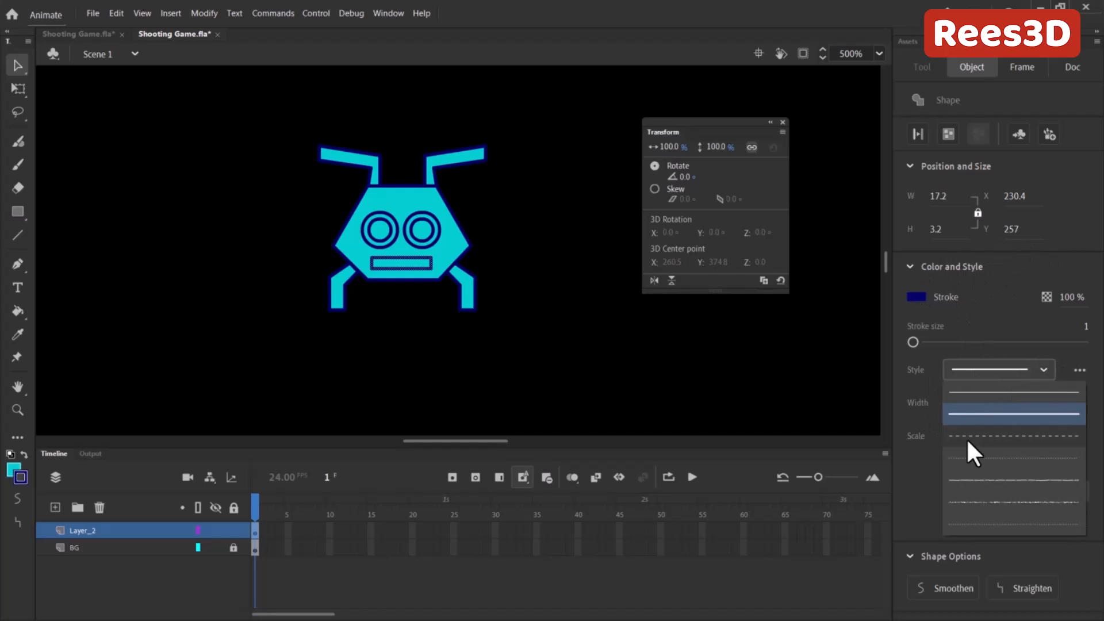
left_click(975, 432)
left_click(1042, 369)
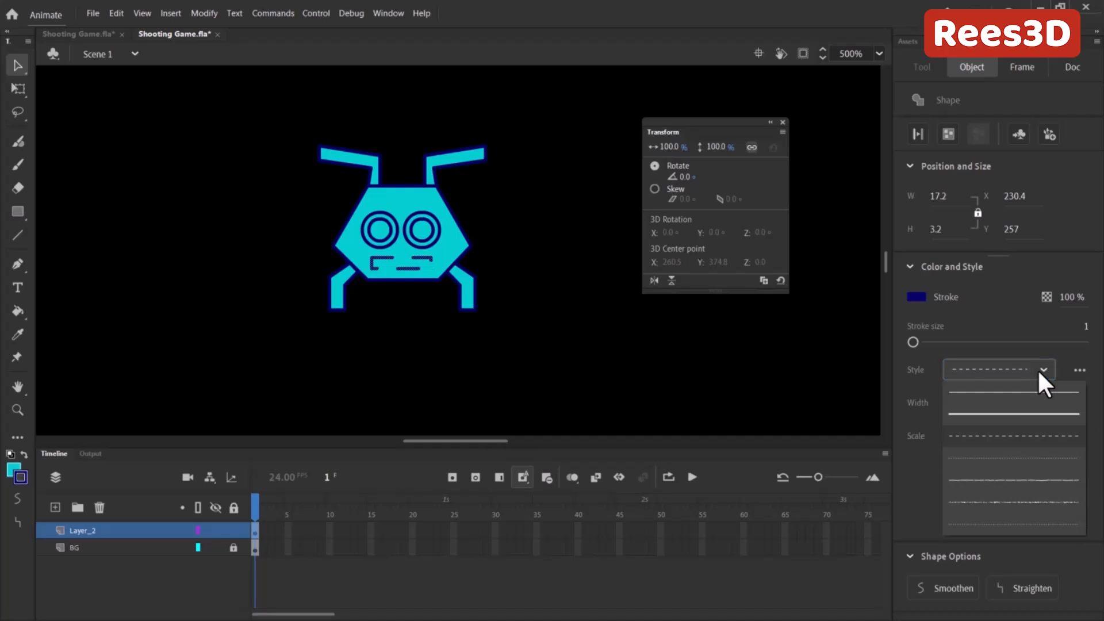
left_click(1012, 435)
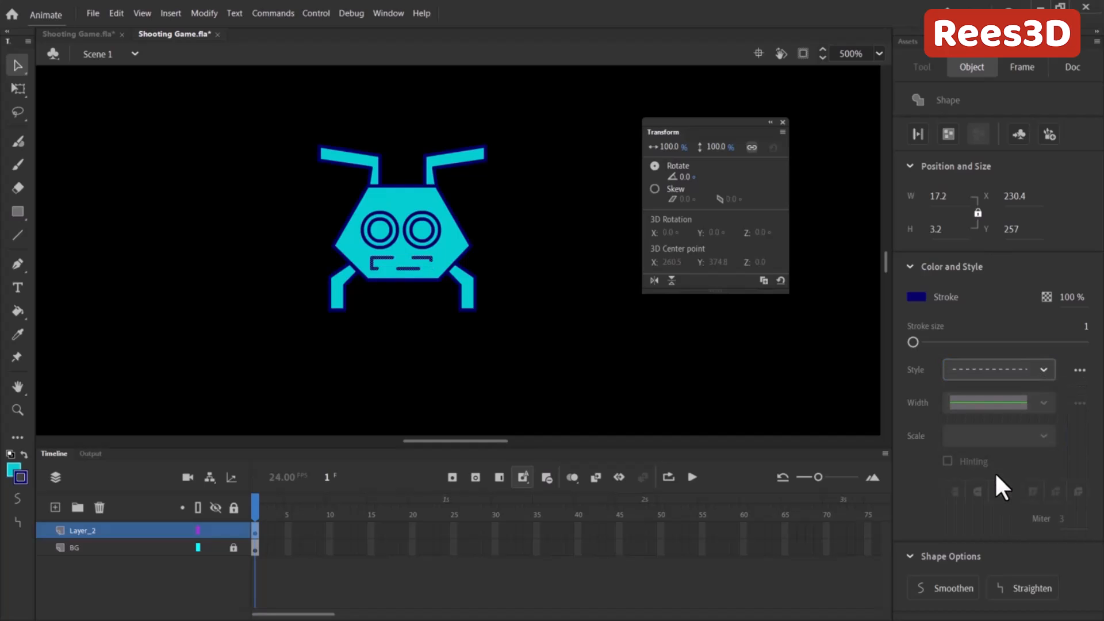
left_click(1042, 369)
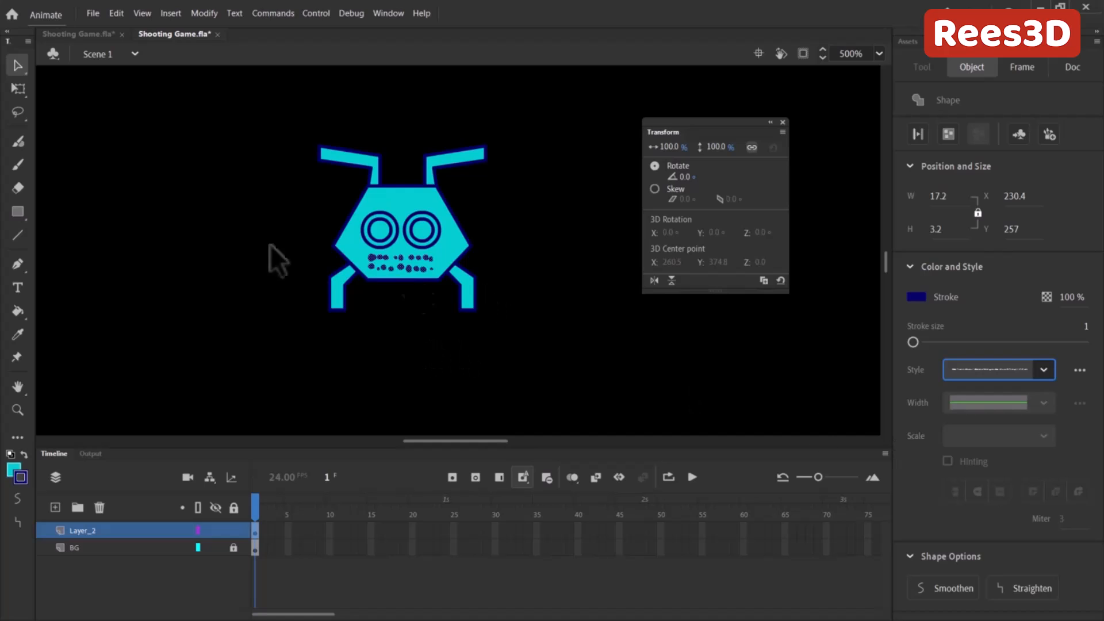
left_click(1048, 368)
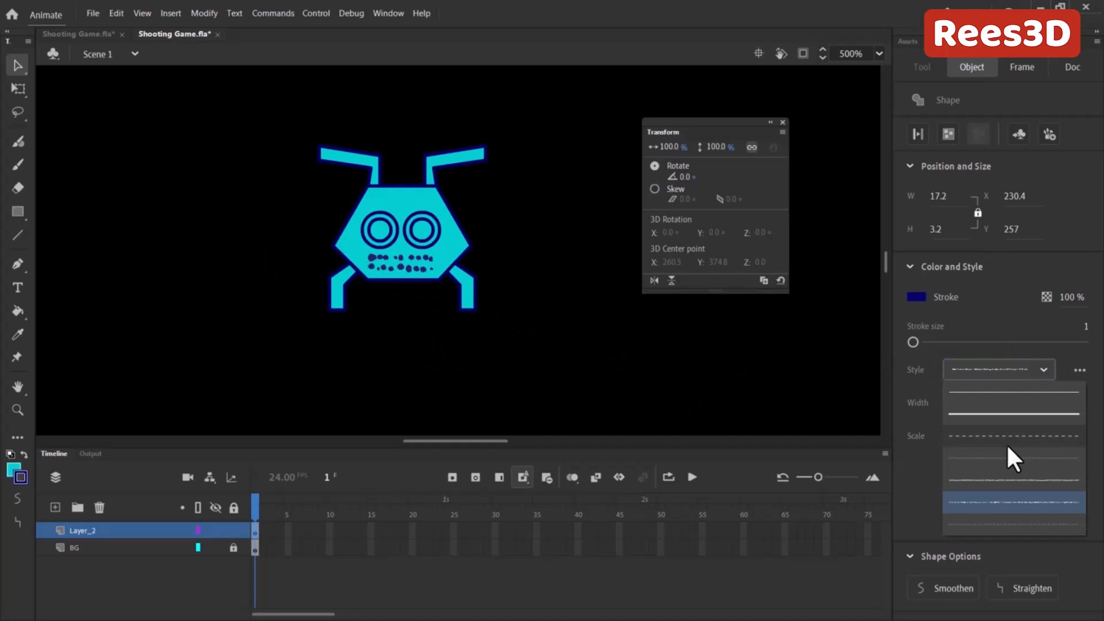
left_click(1006, 443)
left_click(1043, 369)
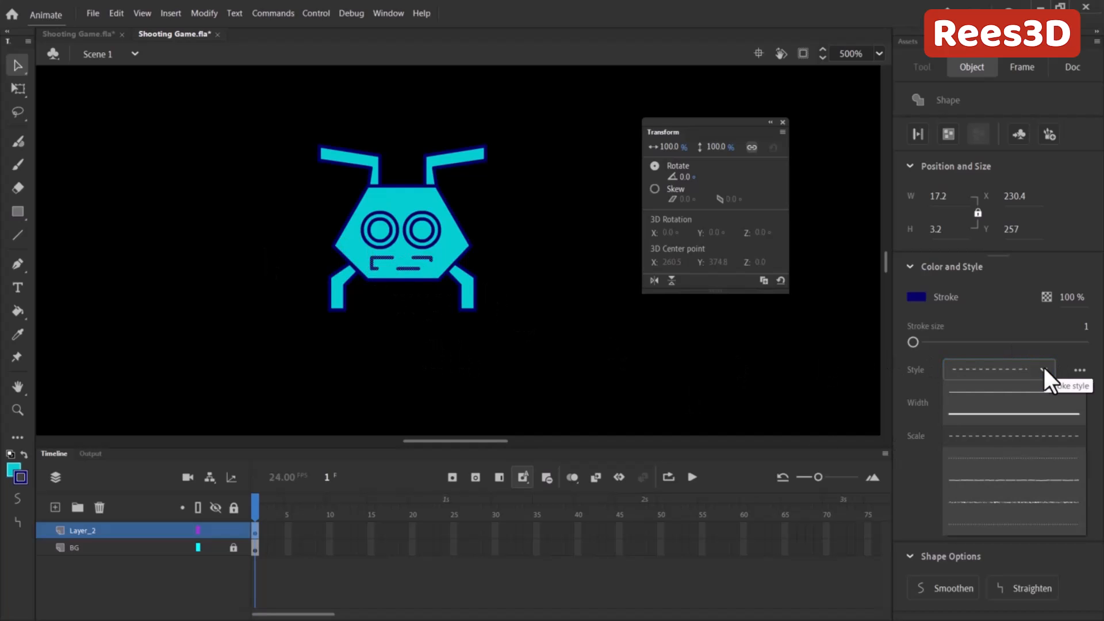
left_click(983, 521)
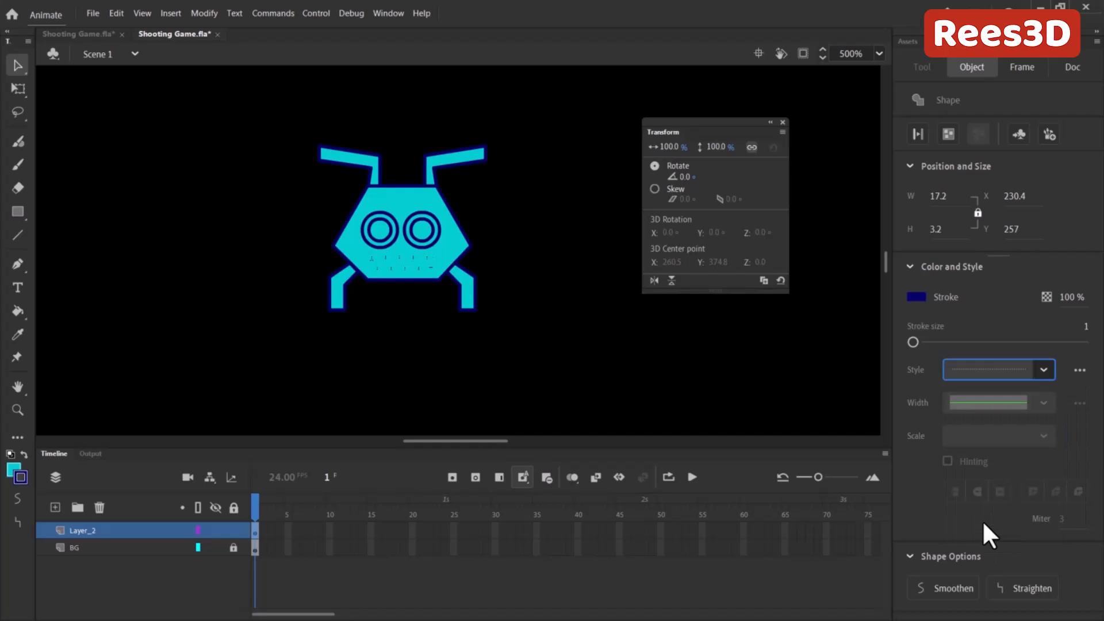
Step: Give the mouth outline a dotted stroke style with 2 pts dot spacing
left_click(1043, 368)
left_click(1016, 454)
left_click(1071, 370)
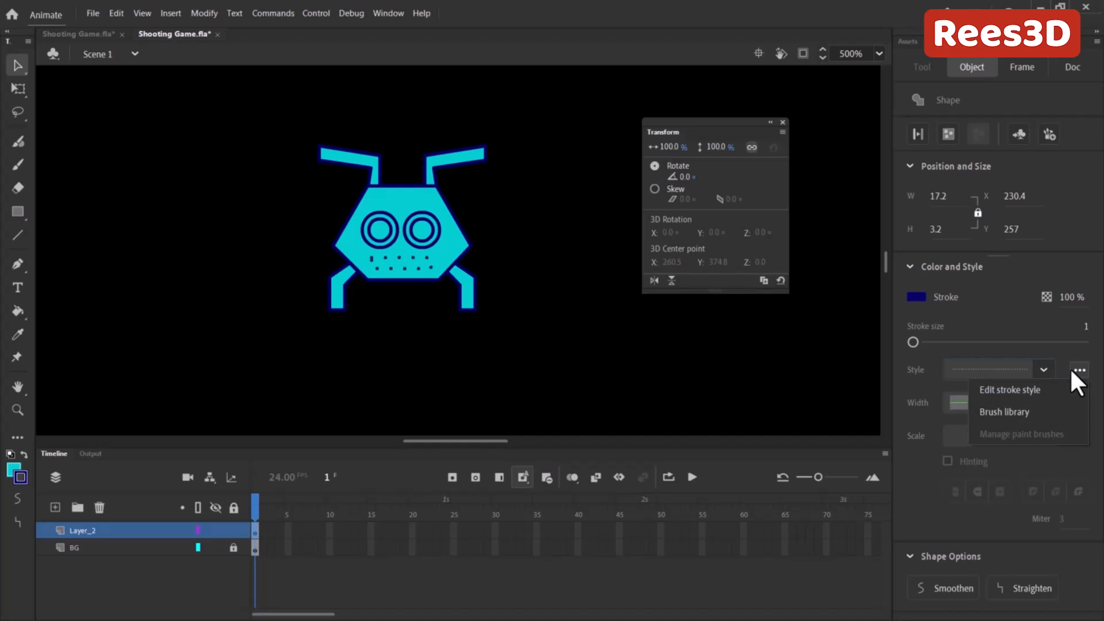
left_click(1057, 389)
mouse_move(517, 183)
left_mouse_down()
mouse_move(791, 209)
mouse_move(774, 229)
left_mouse_up()
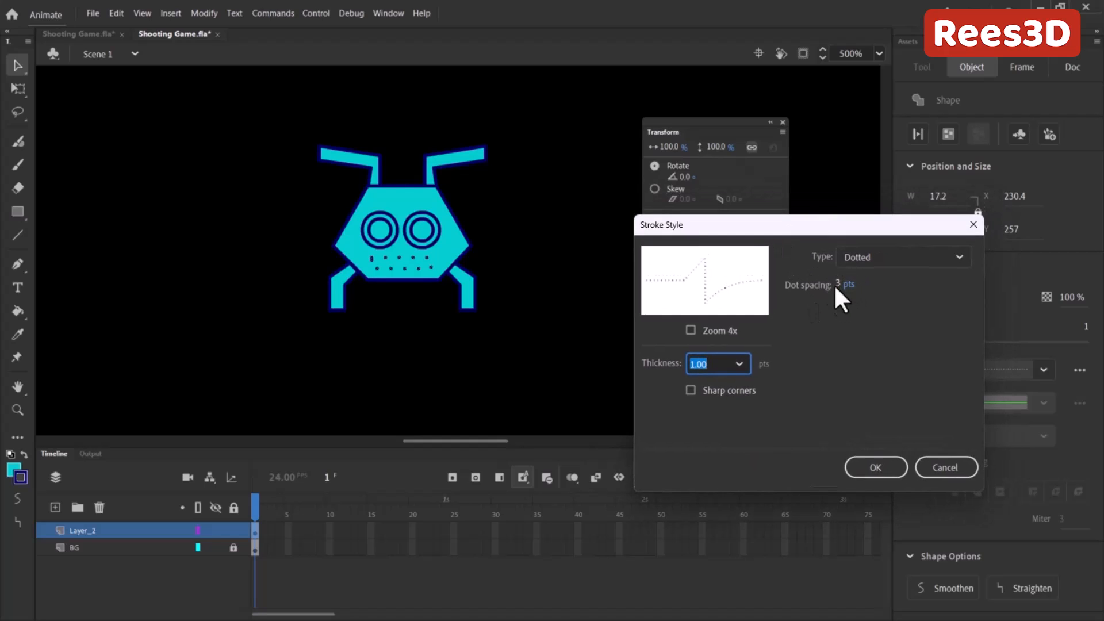
mouse_move(838, 285)
left_mouse_down()
mouse_move(873, 284)
mouse_move(796, 295)
mouse_move(828, 291)
mouse_move(796, 294)
mouse_move(807, 295)
left_mouse_up()
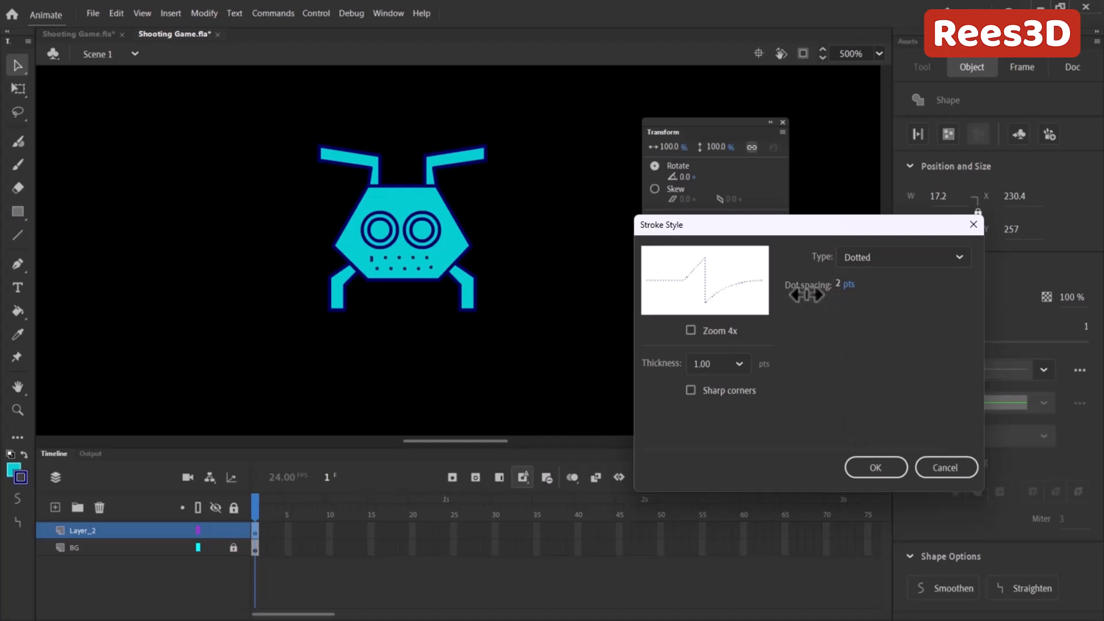
left_click(873, 469)
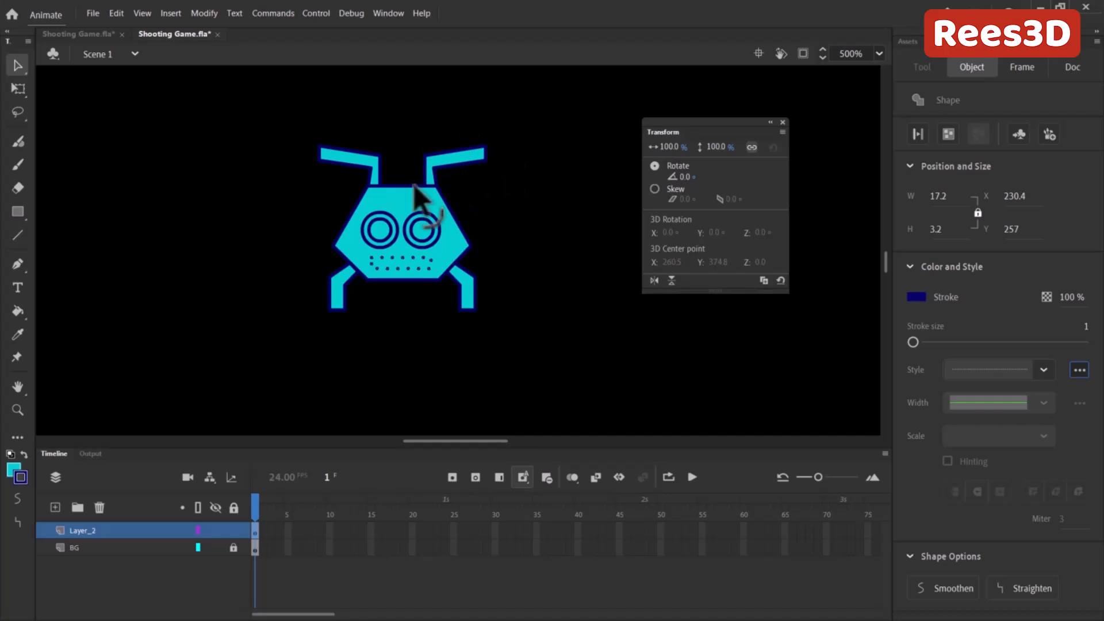
Step: Scale the whole character down proportionally around its center to about 38.8 by 38.35 px
scroll(444, 242, "down", 4)
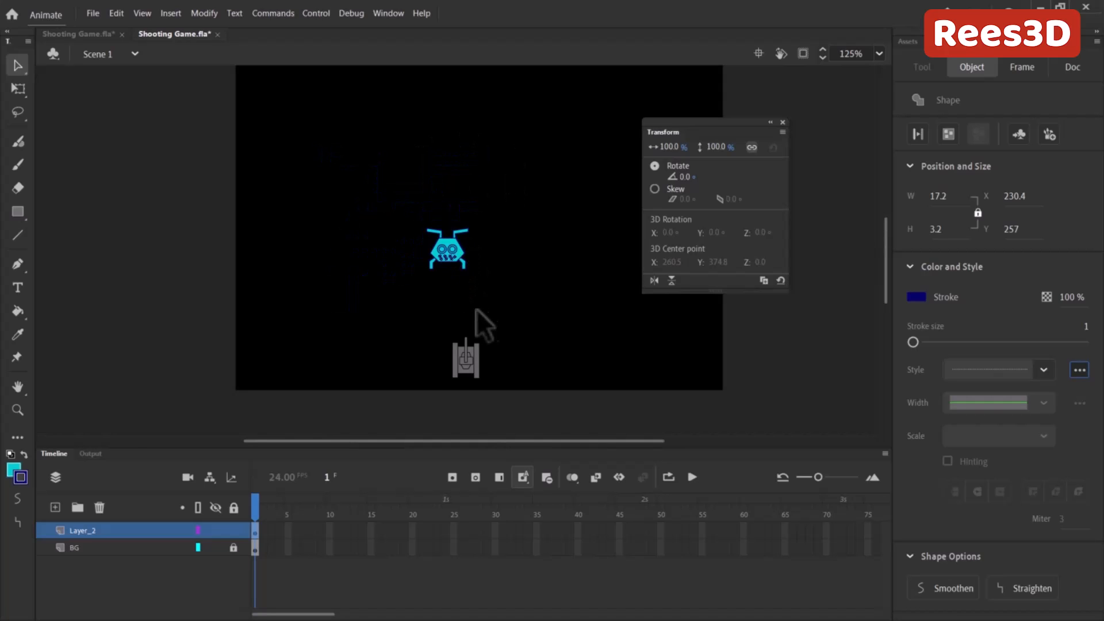
left_click_drag(414, 194, 495, 290)
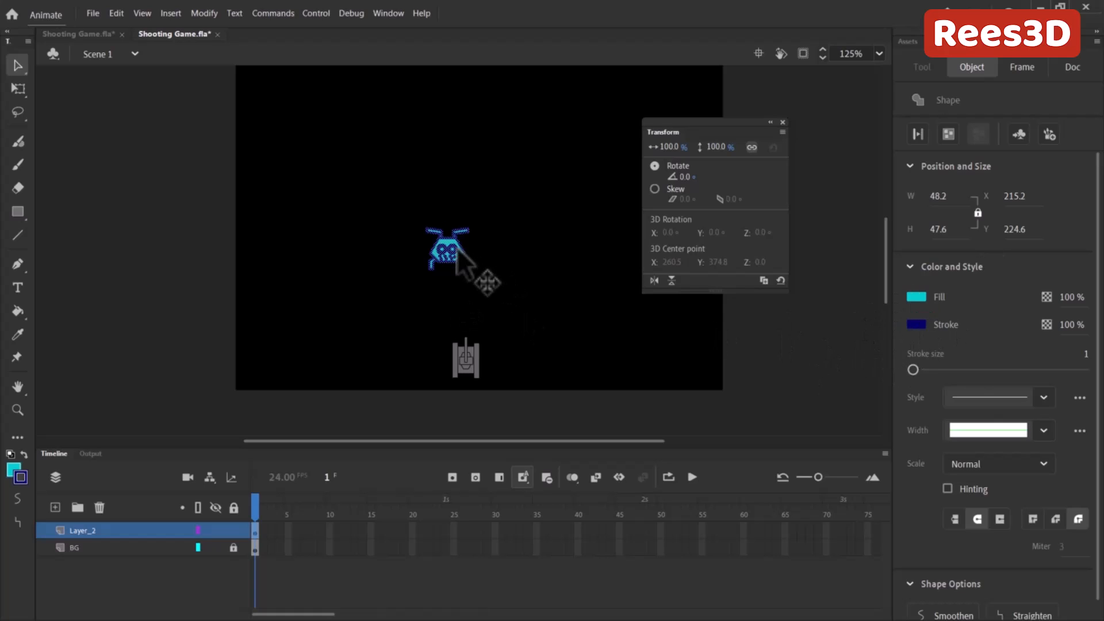
left_click(19, 89)
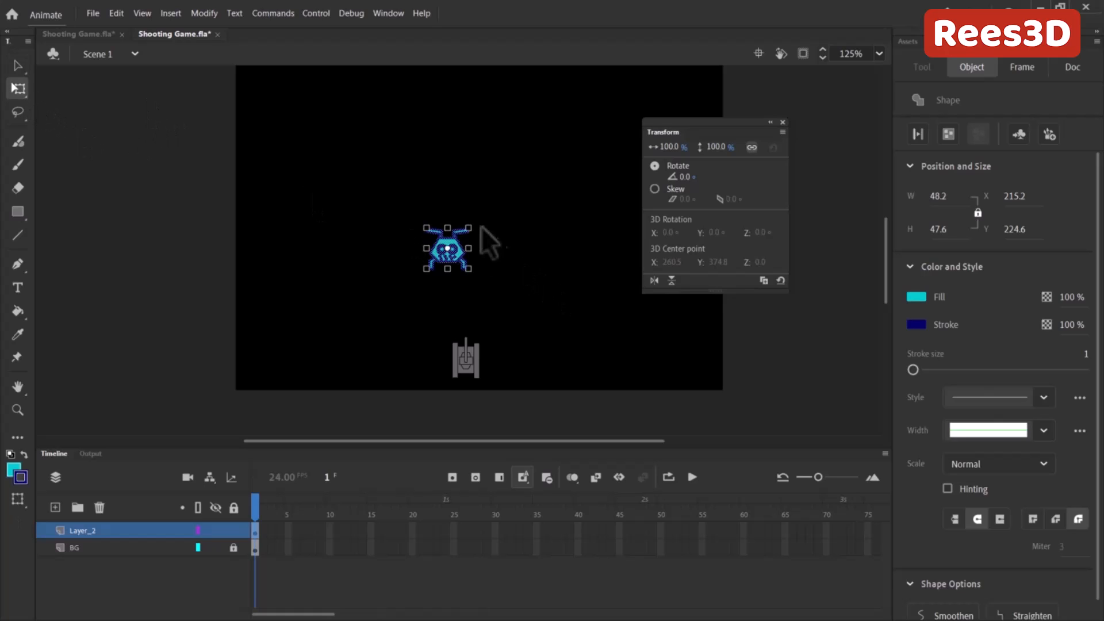
left_click_drag(469, 228, 464, 232)
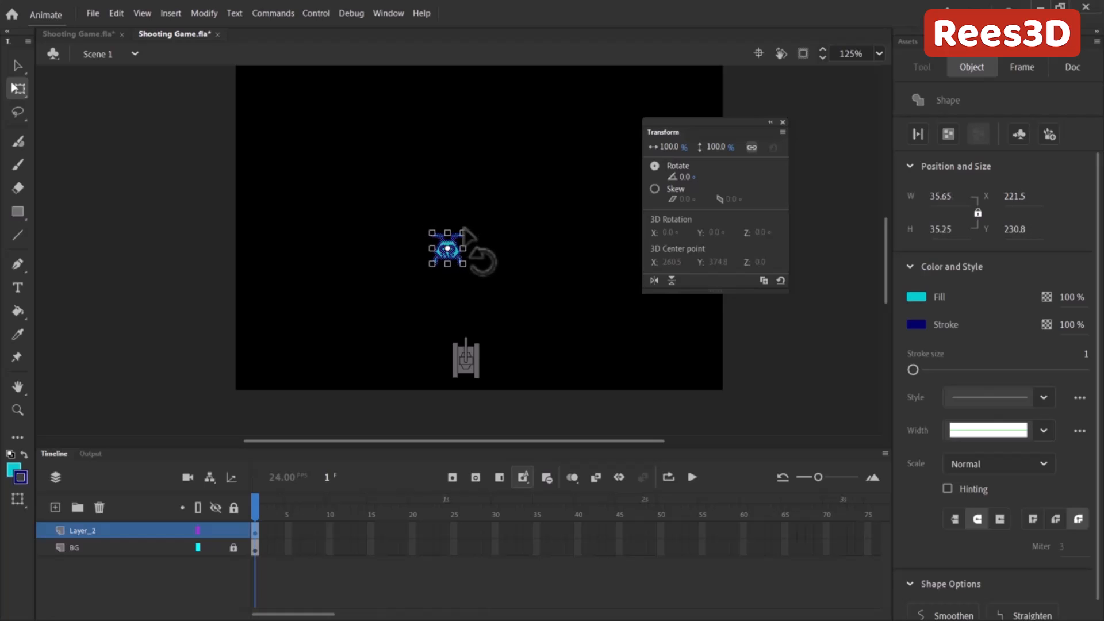
key("ctrl+z")
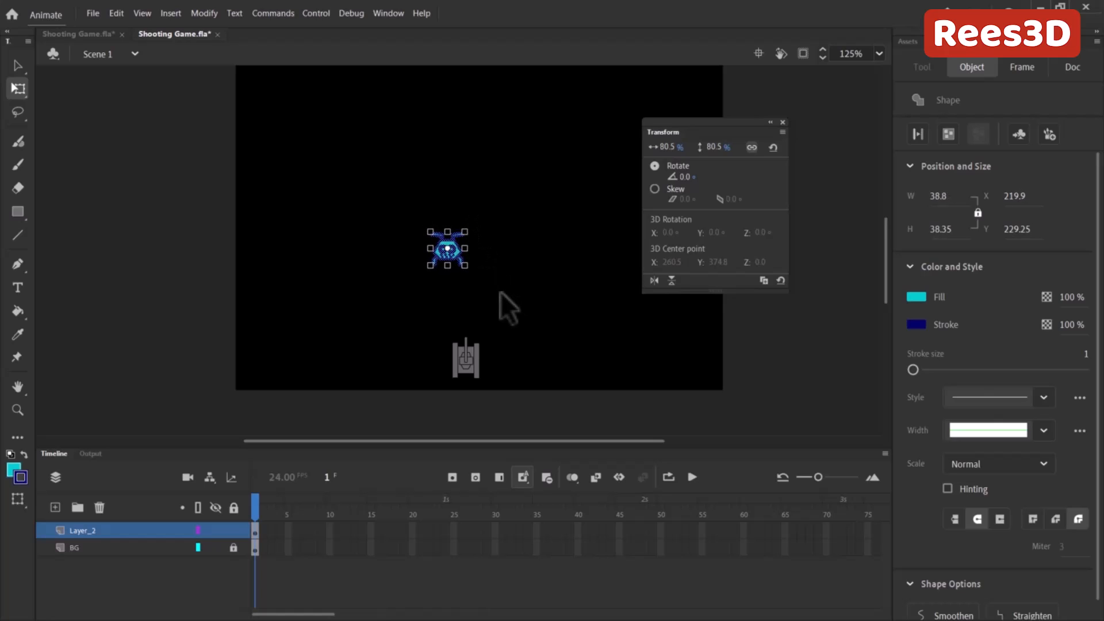
left_click(499, 291)
left_click_drag(403, 210, 492, 291)
right_click(455, 250)
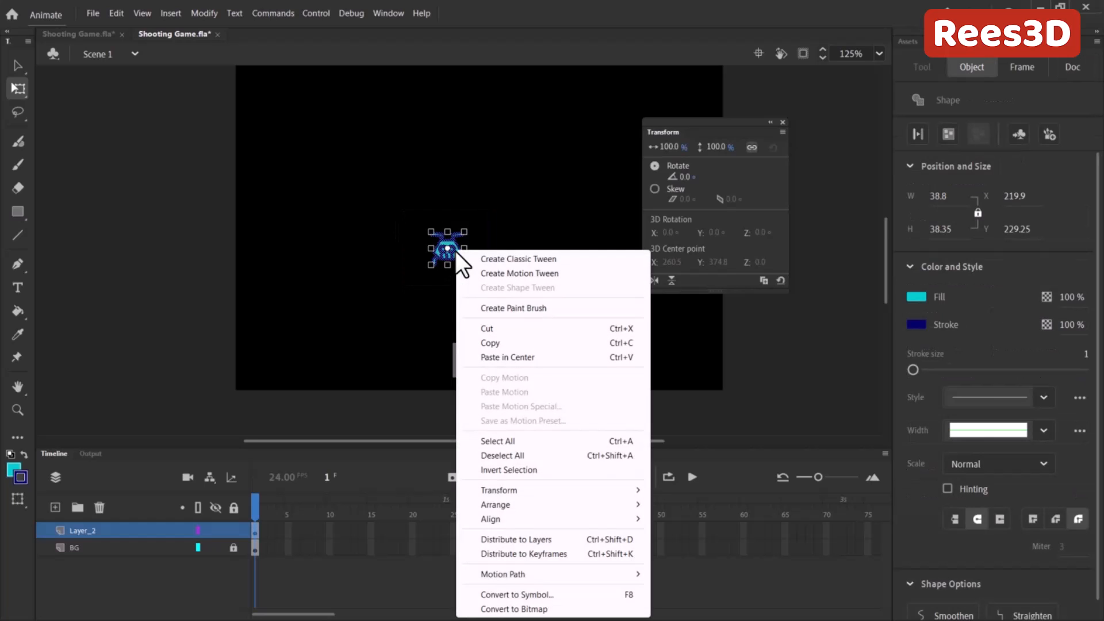
left_click(550, 595)
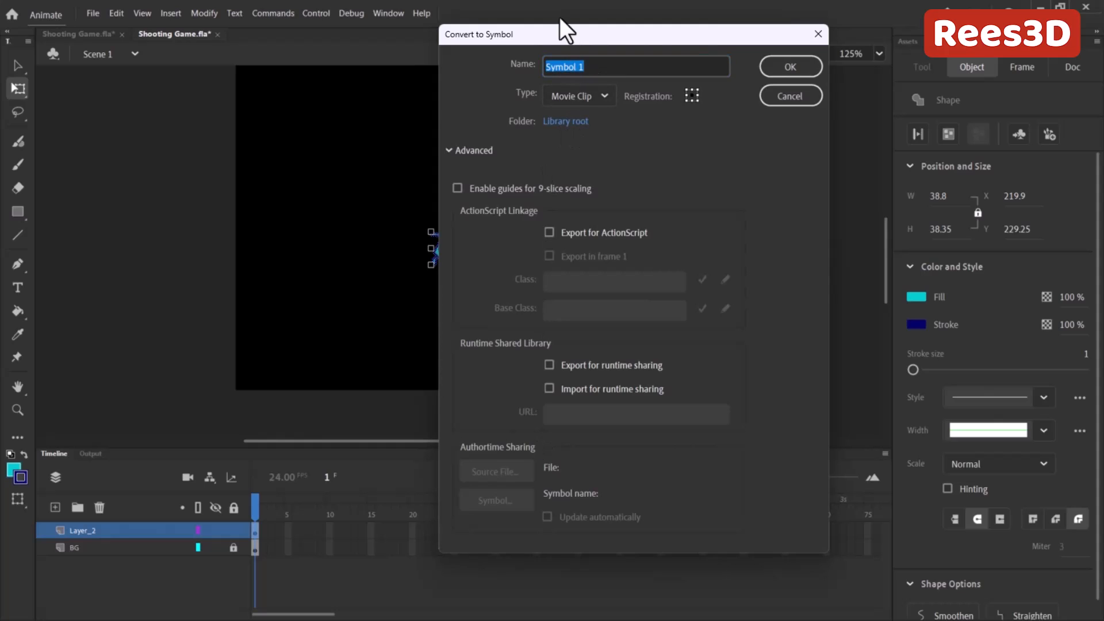
left_click(805, 74)
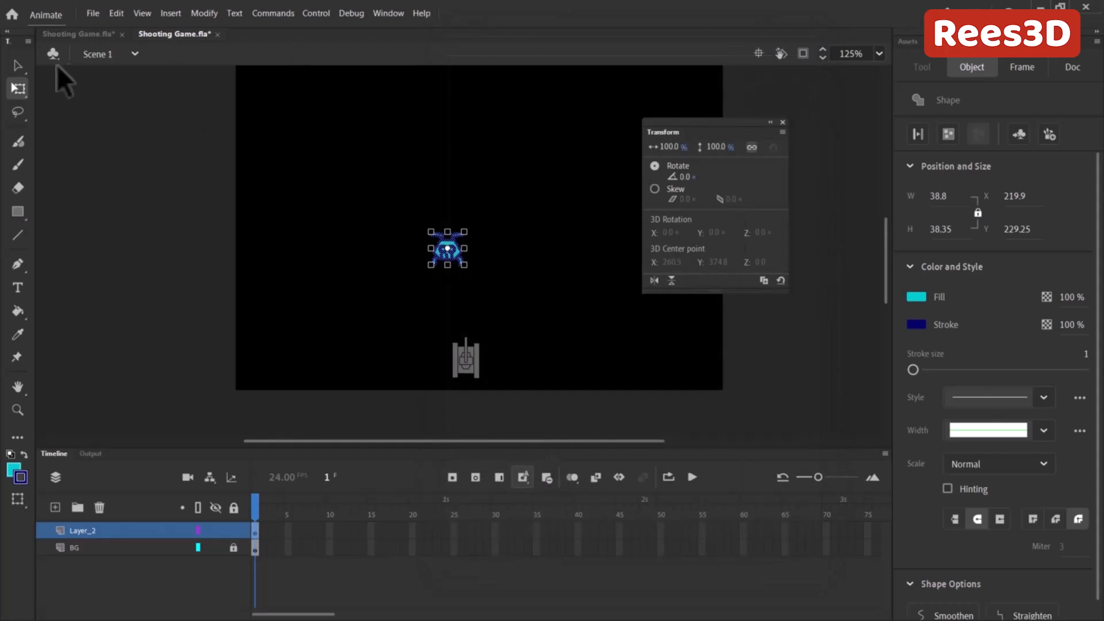
Step: Convert the character to a movie clip symbol named mcEnemy, matching the reference game's library, and enable Export for ActionScript
left_click(94, 32)
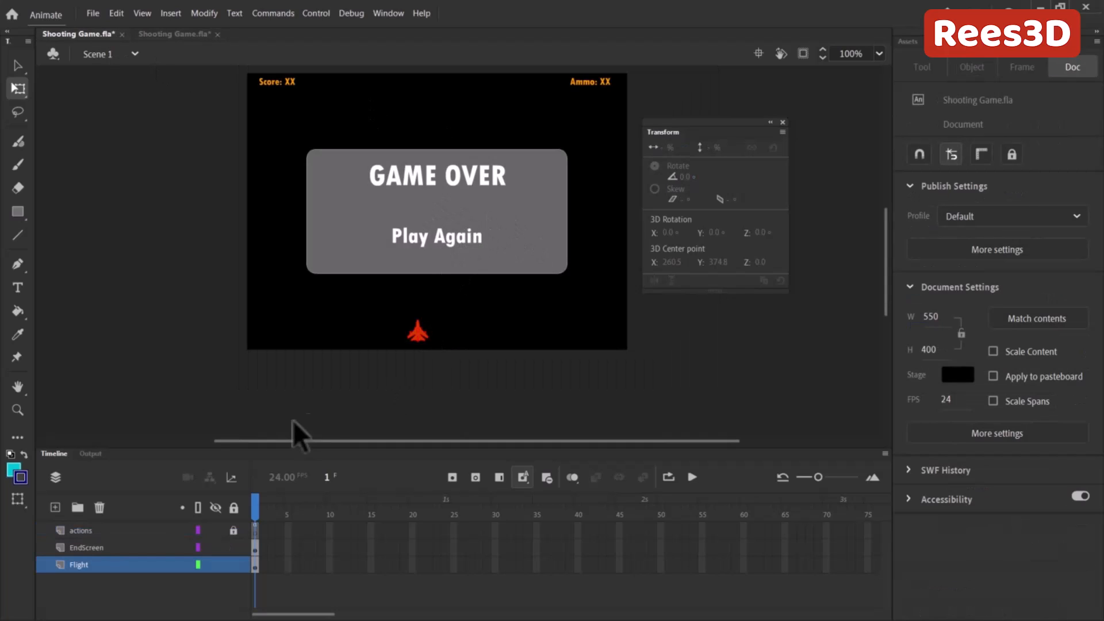
left_click(1028, 43)
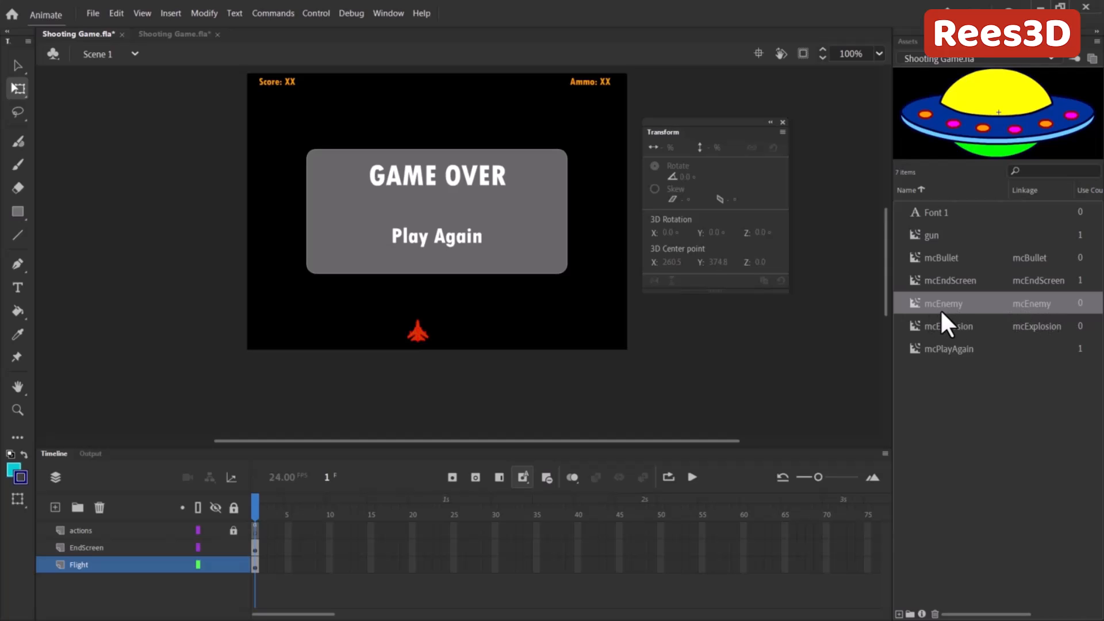
left_click(177, 35)
right_click(451, 243)
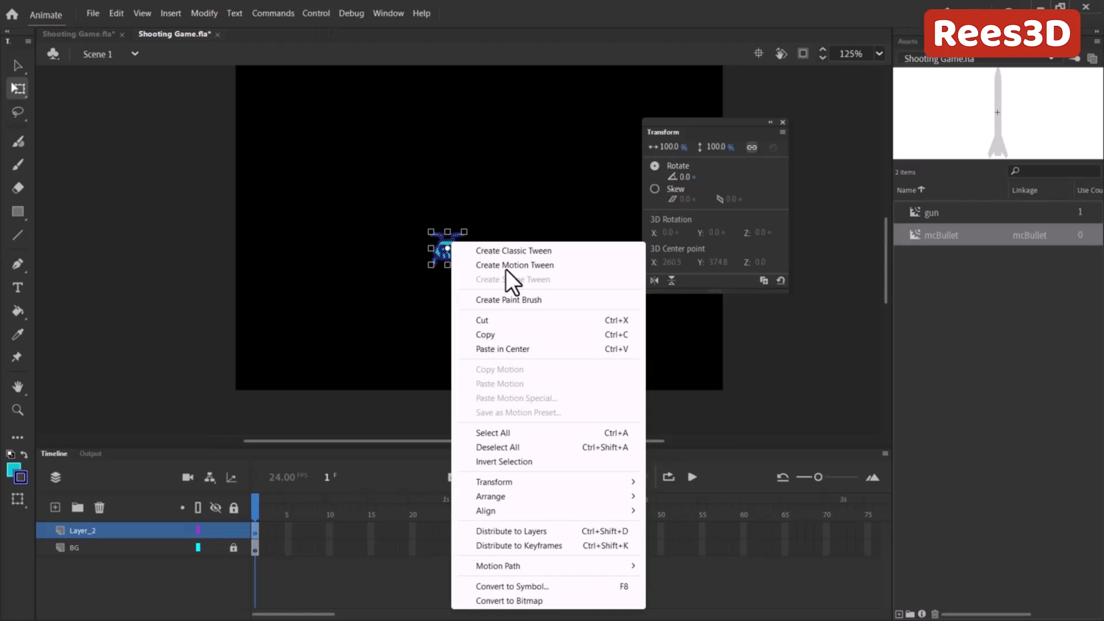
left_click(515, 588)
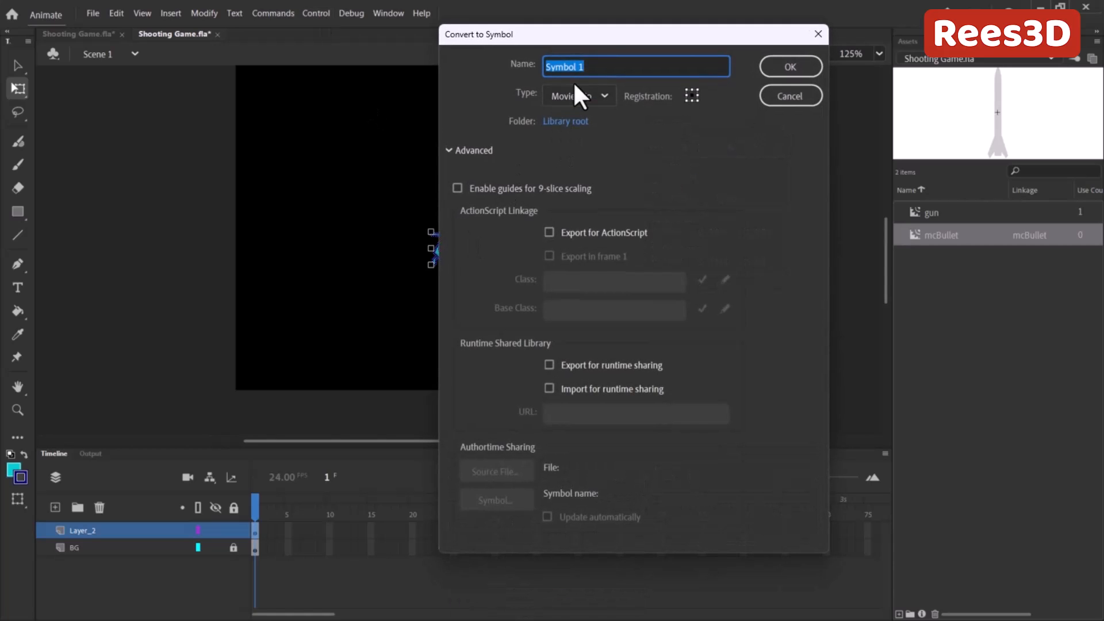
type("mcE")
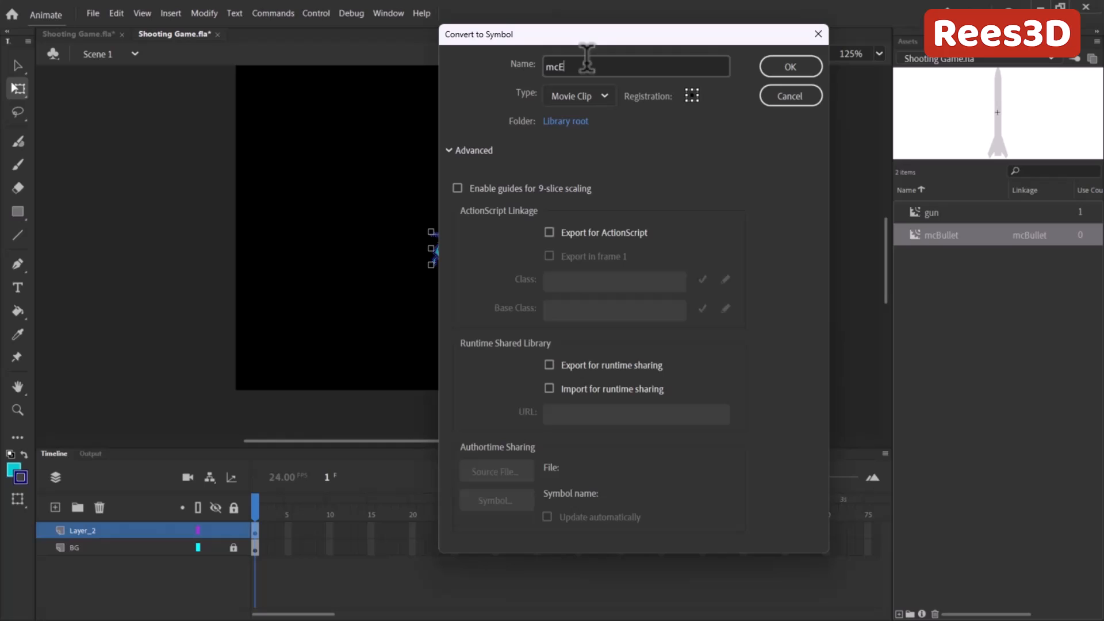
type("nemy")
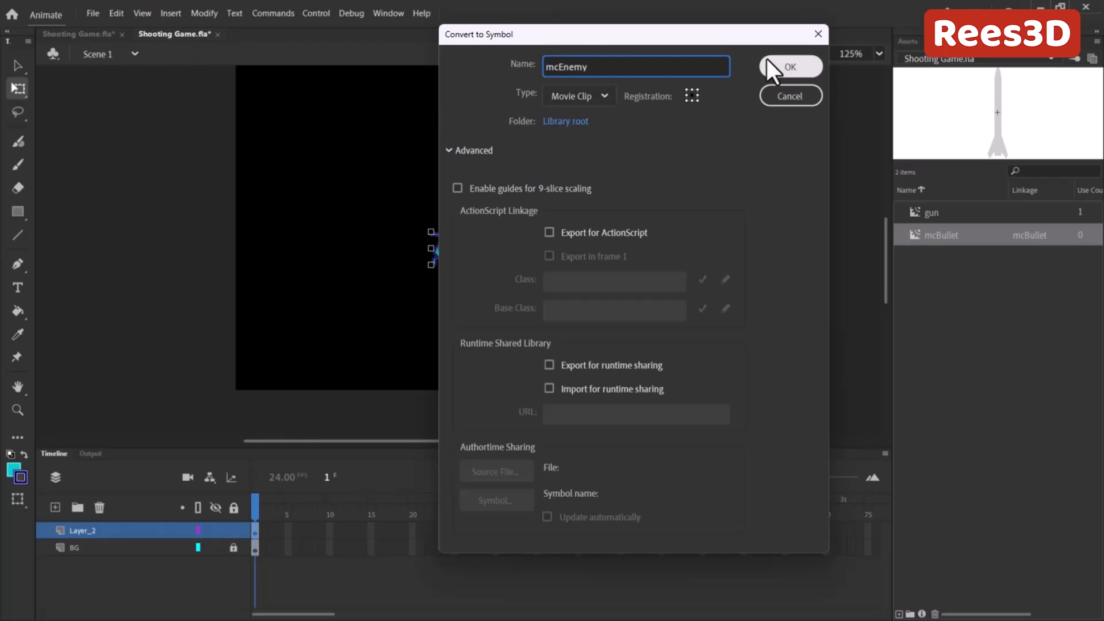
left_click(595, 236)
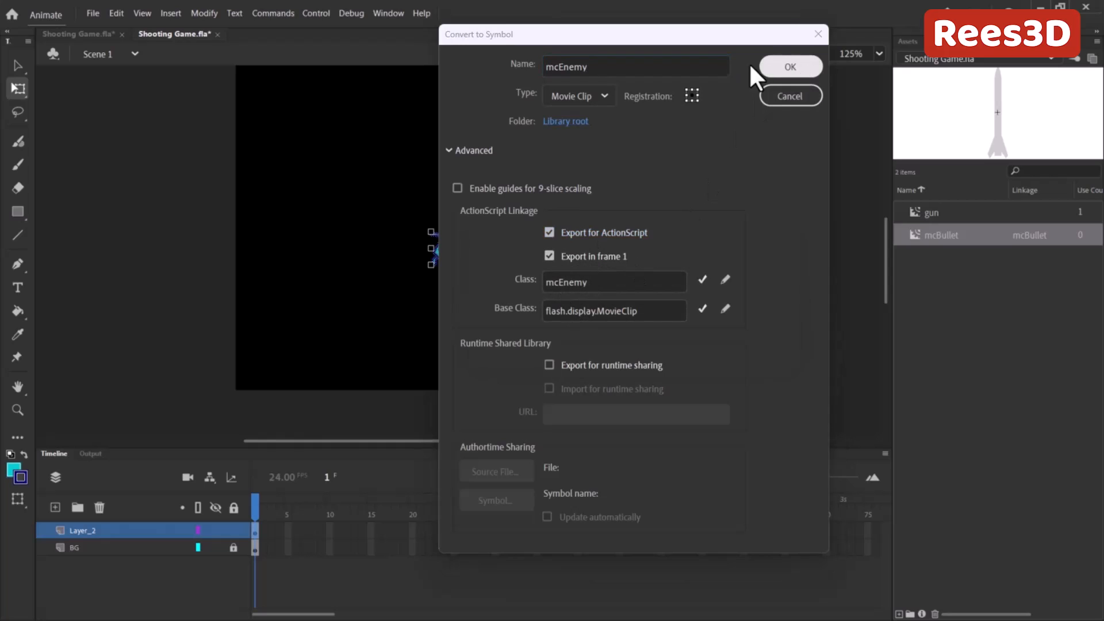
left_click(787, 65)
left_click(698, 326)
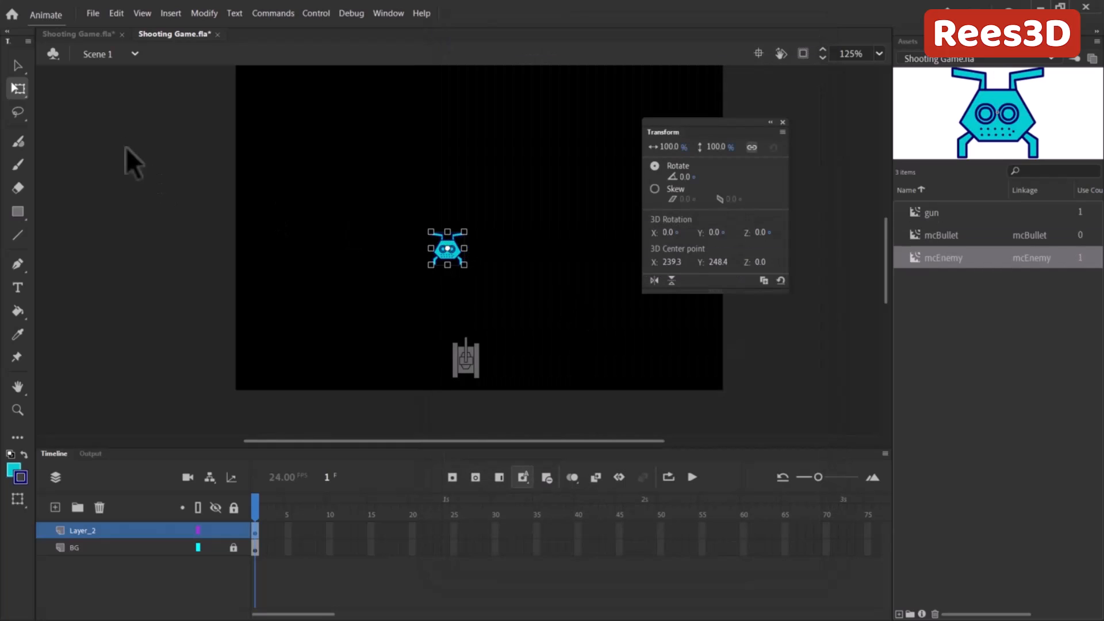
Step: Open the enemy symbol on the stage for editing and insert a keyframe at frame 2 of Layer_1
left_click(83, 33)
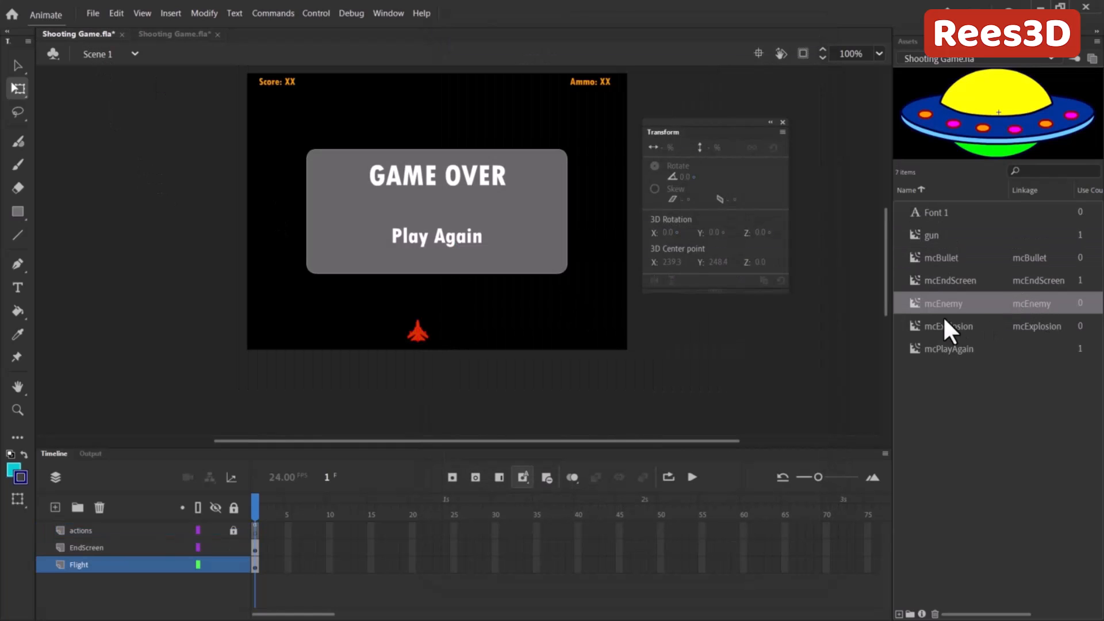
left_click(172, 33)
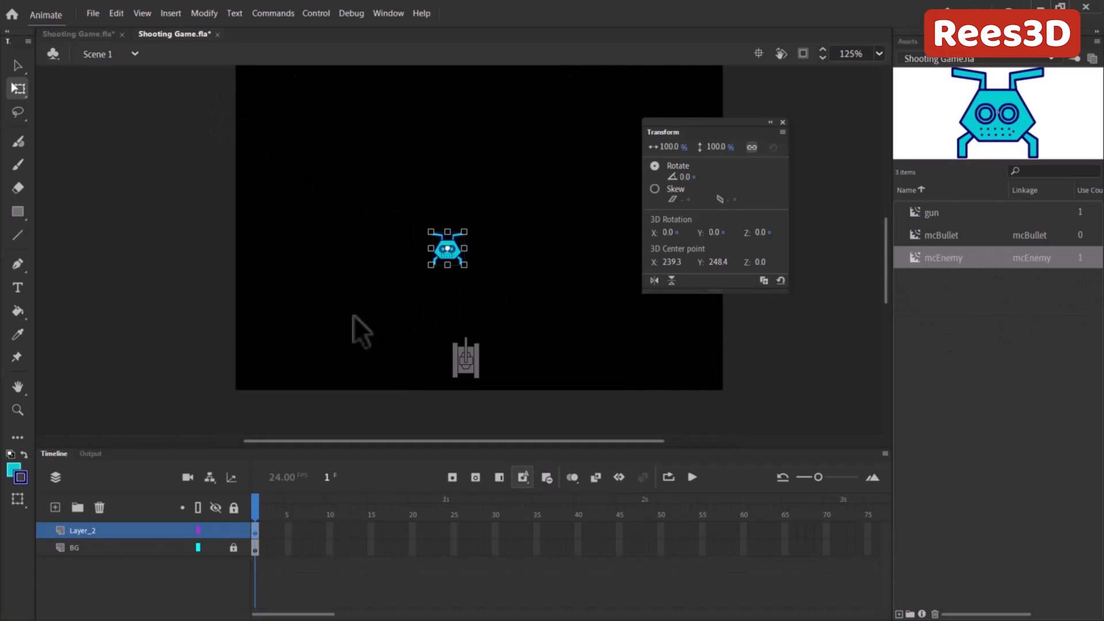
left_click(409, 318)
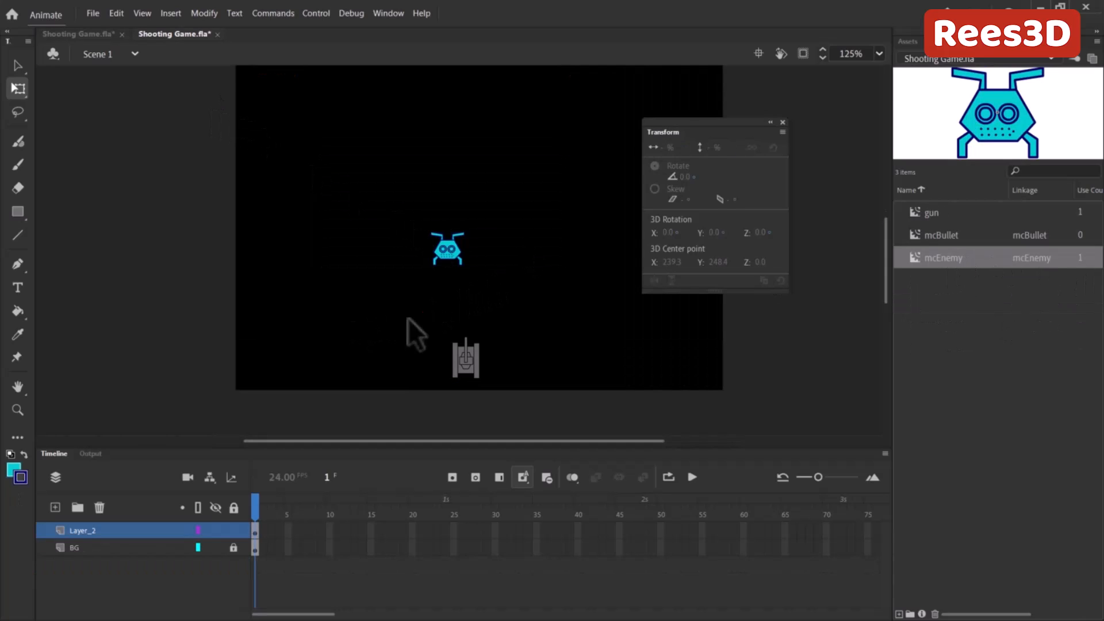
double_click(452, 251)
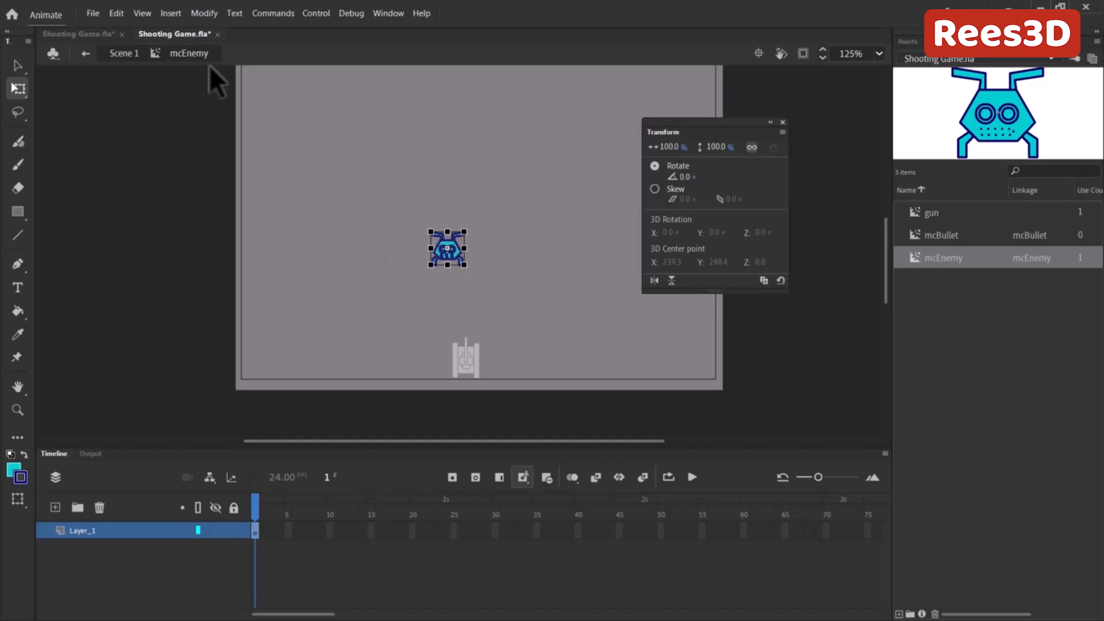
right_click(262, 533)
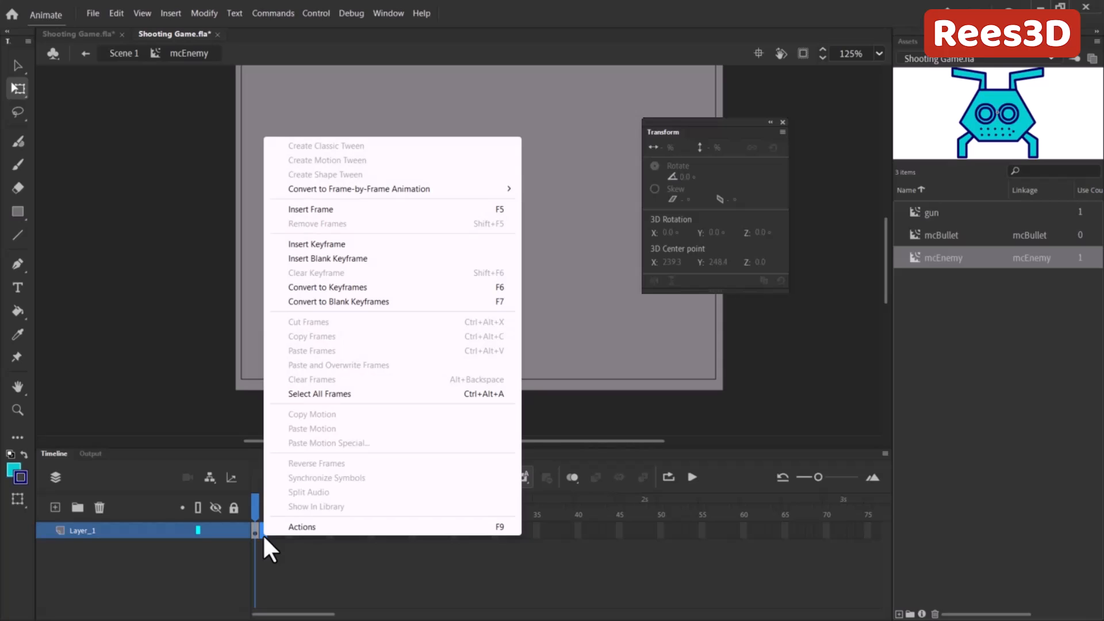
left_click(318, 247)
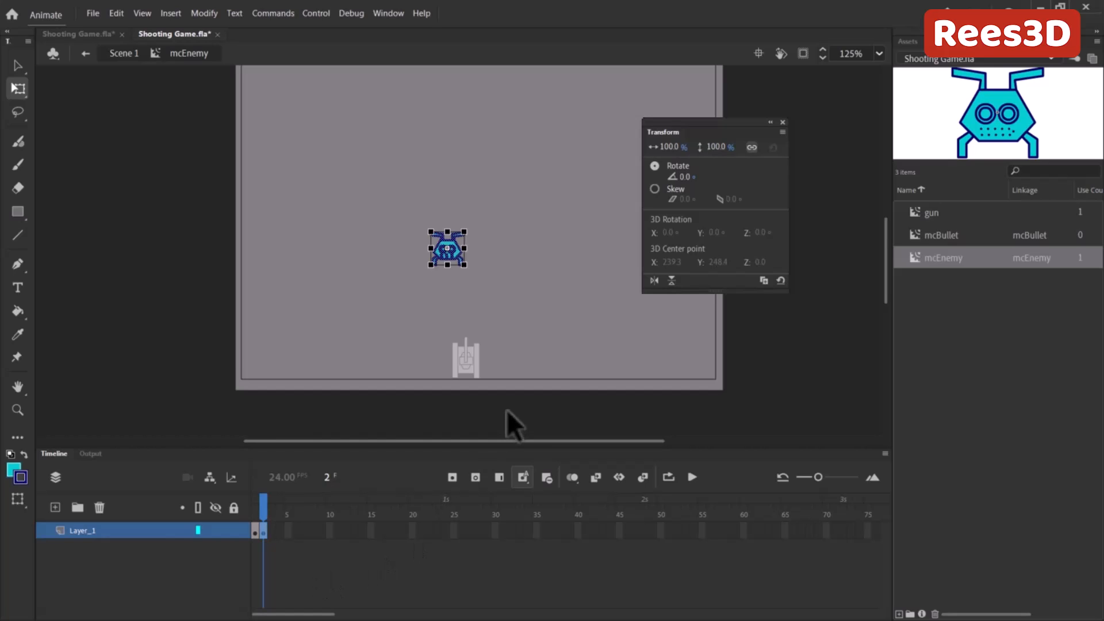
Step: Recolor the character on frame 2 with a dark blue fill and a light blue stroke, and deselect it
key("ctrl+equal")
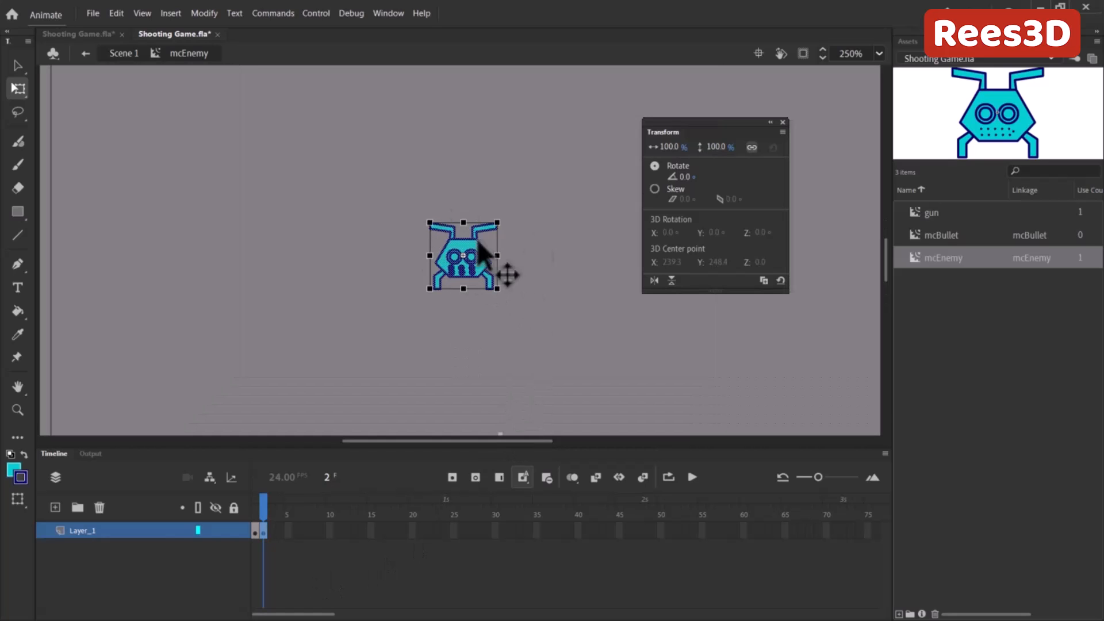
left_click(954, 41)
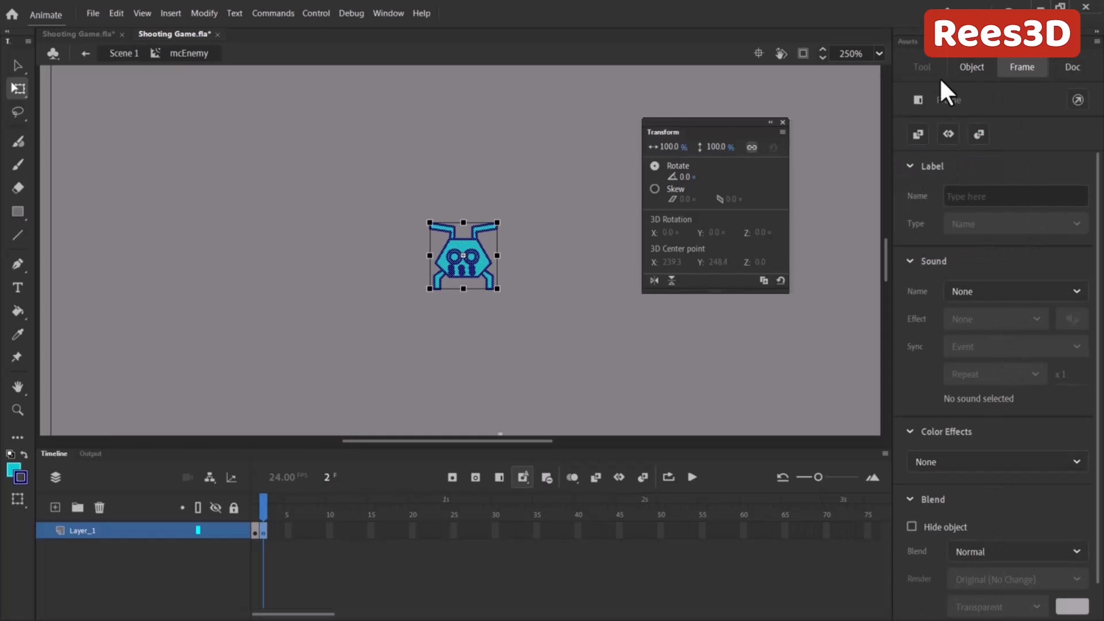
left_click(471, 254)
left_click(919, 294)
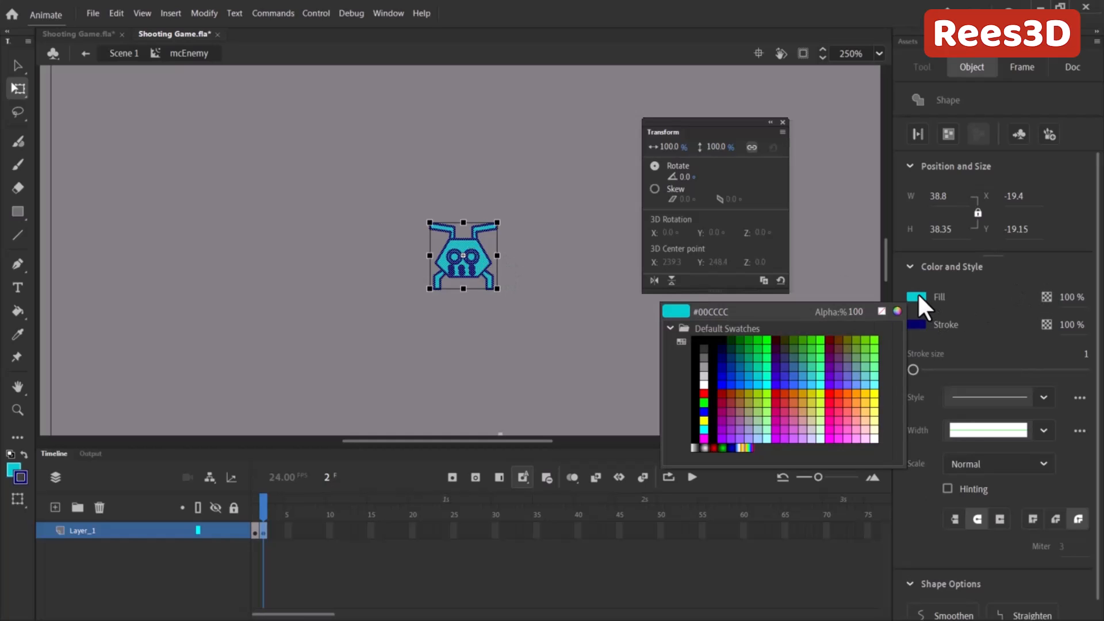
left_click(724, 364)
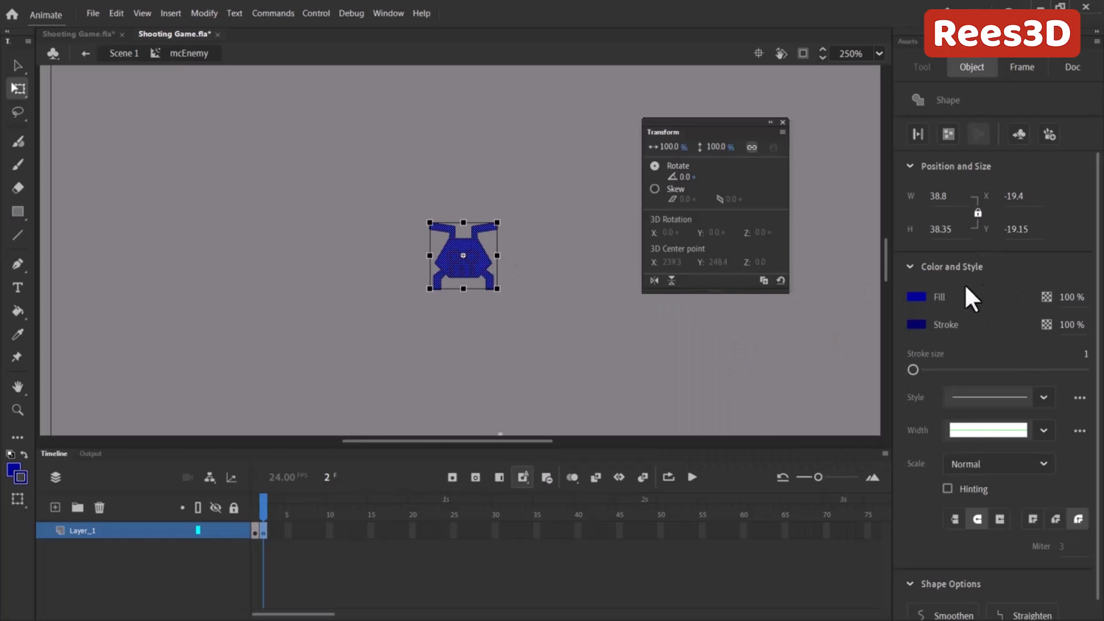
left_click(917, 324)
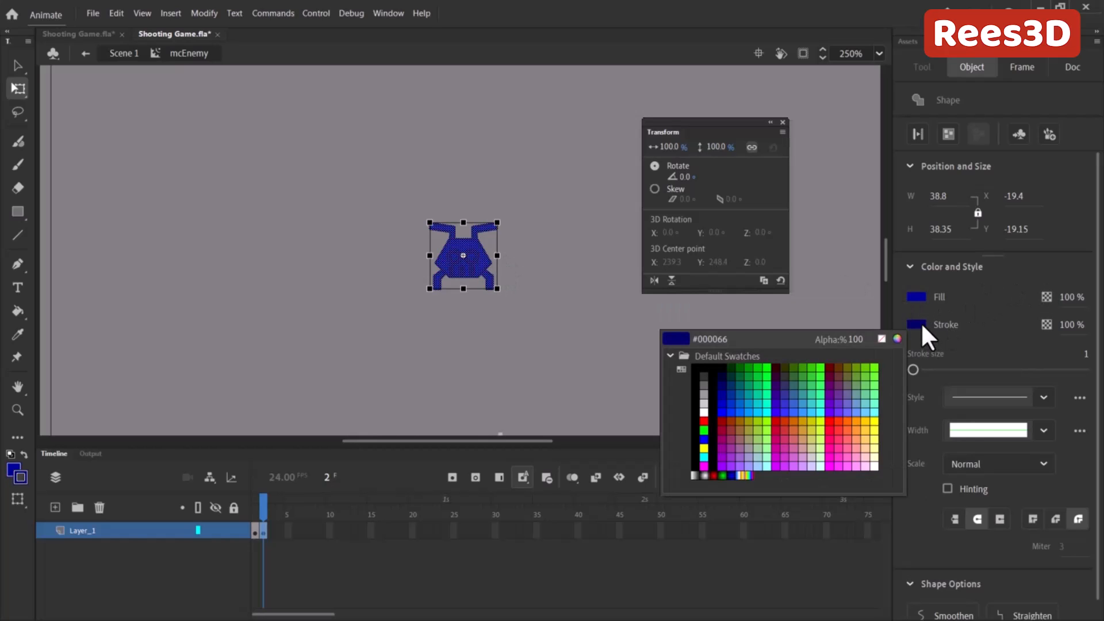
left_click(755, 410)
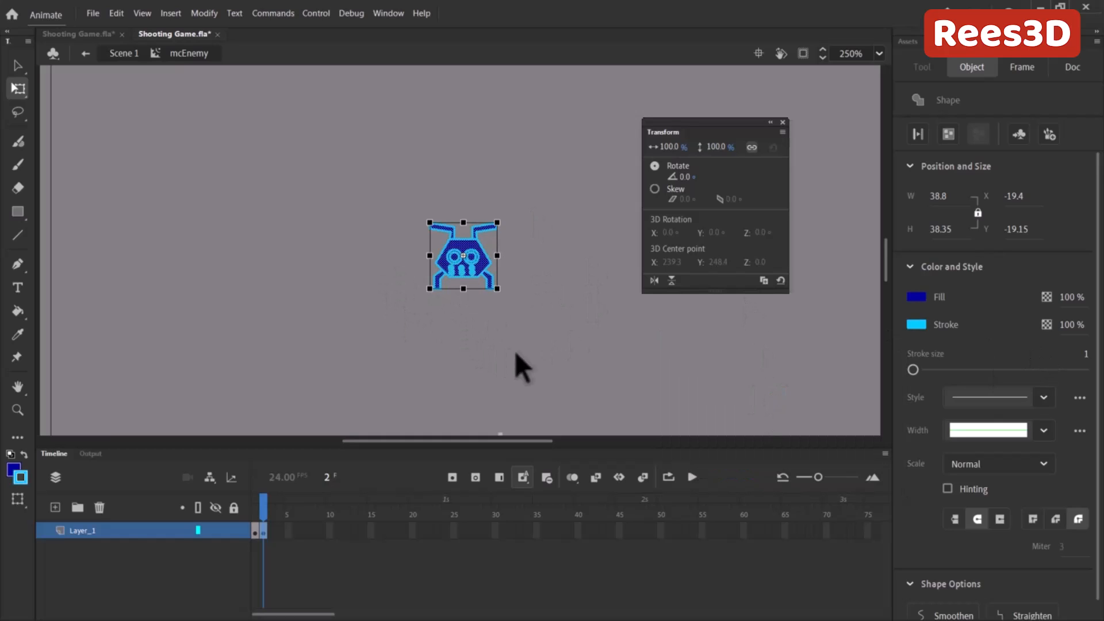
left_click(472, 346)
Step: Bend the right antenna's edges into a rounded ear shape and bow the head's upper right side outward
key("ctrl+equal")
key("ctrl+equal")
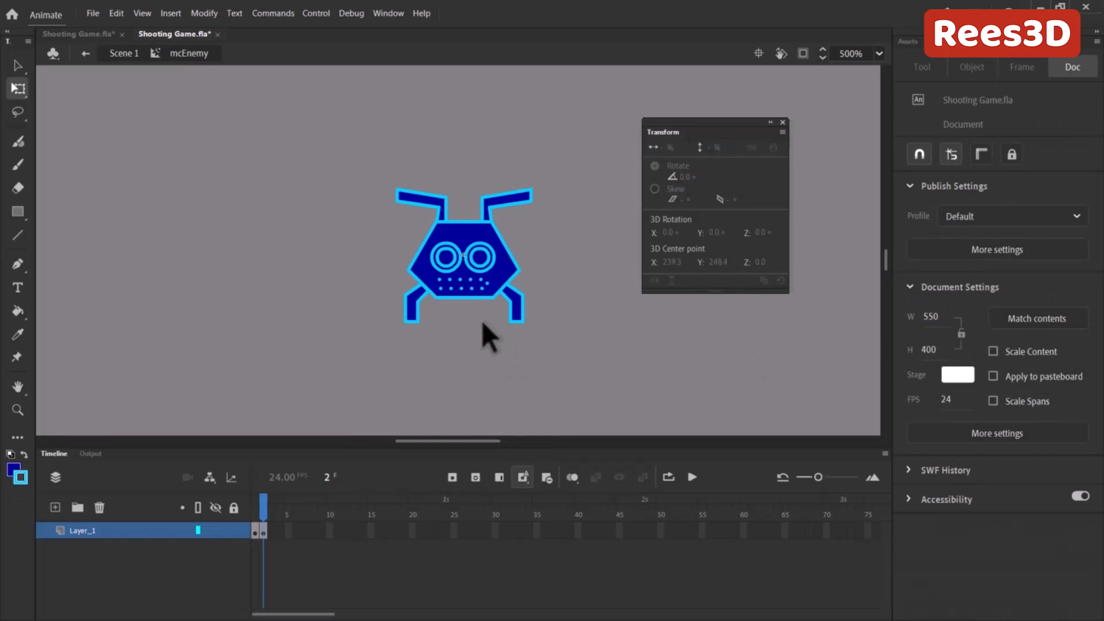
left_click_drag(577, 164, 525, 205)
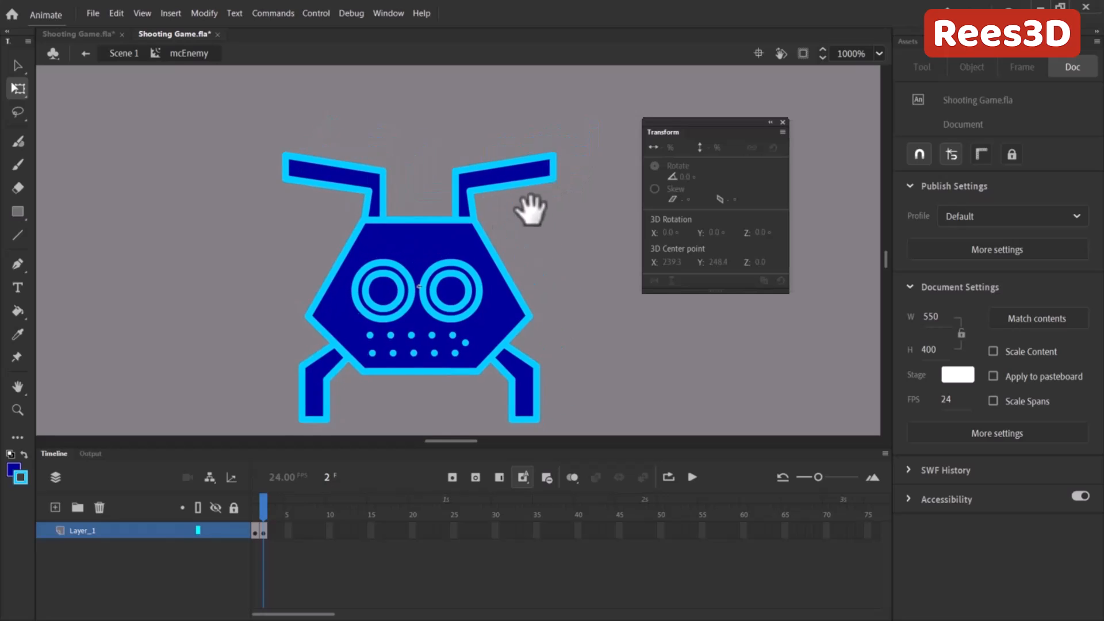
left_click(481, 153)
left_click_drag(481, 153, 529, 207)
left_click(563, 238)
left_click_drag(447, 177, 446, 222)
left_click_drag(500, 289, 516, 325)
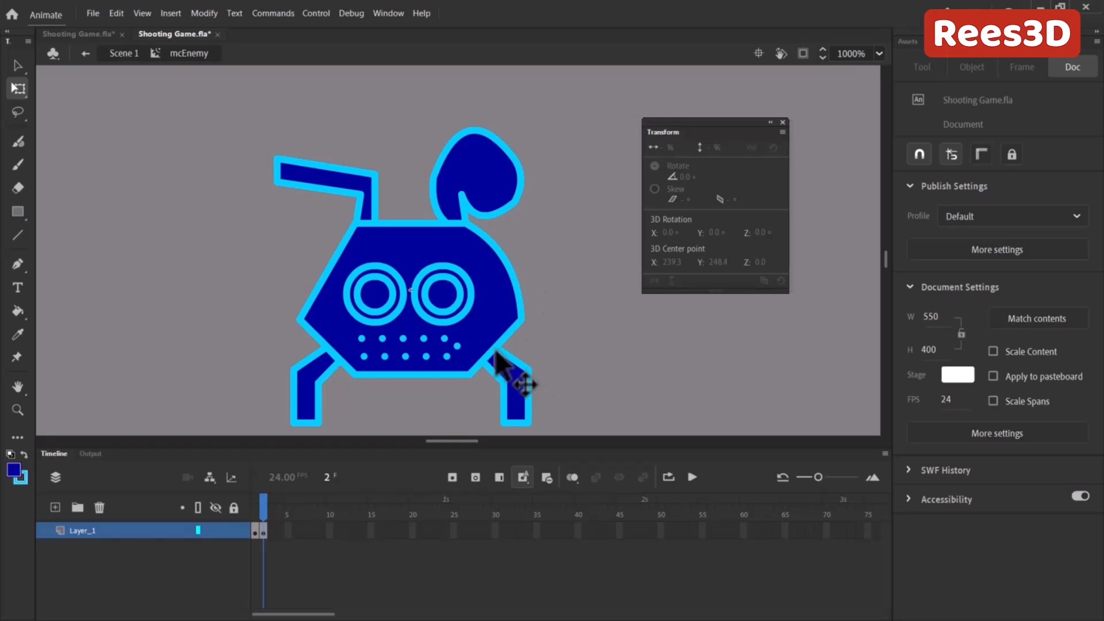
Step: Curve the head's lower right edge inward and bend the right leg's edges into a rounded shape
left_click_drag(510, 345, 502, 326)
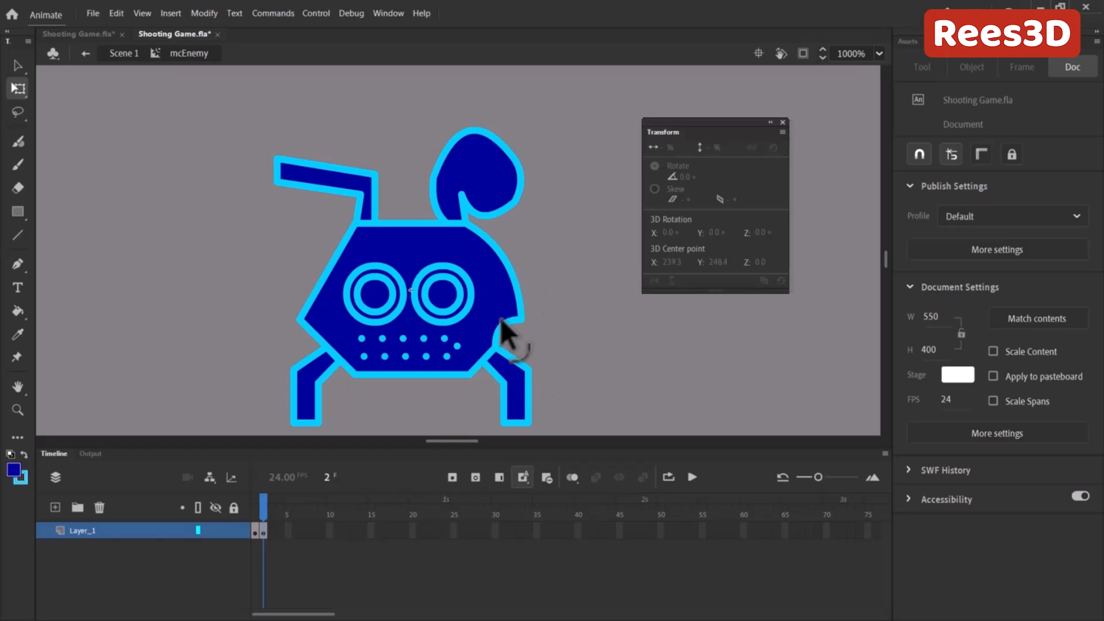
left_click_drag(518, 363, 518, 370)
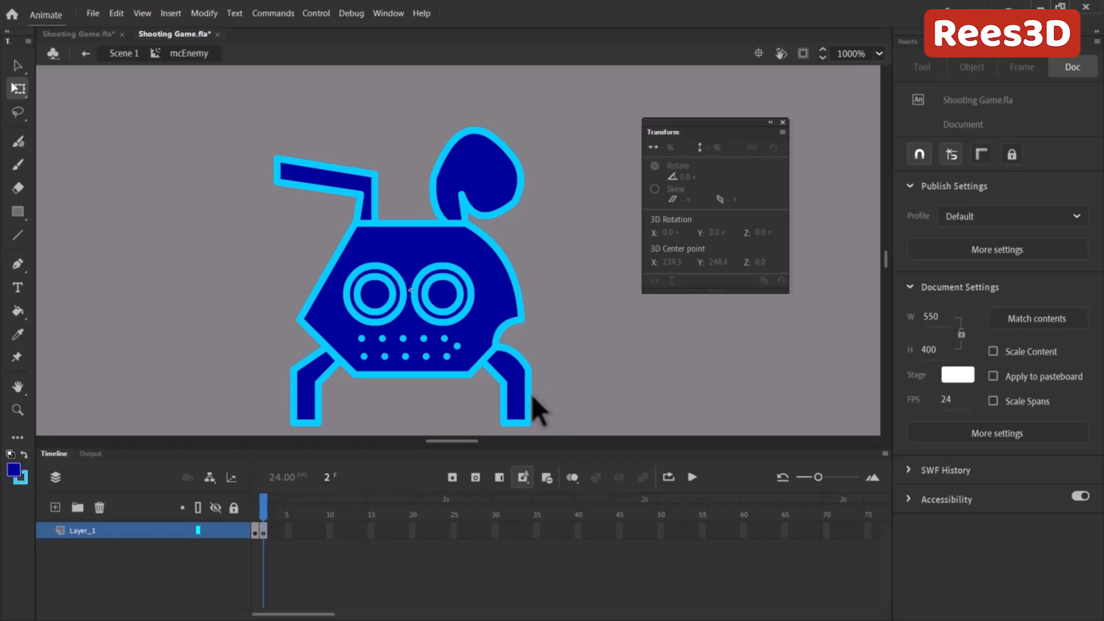
left_click_drag(530, 406, 493, 387)
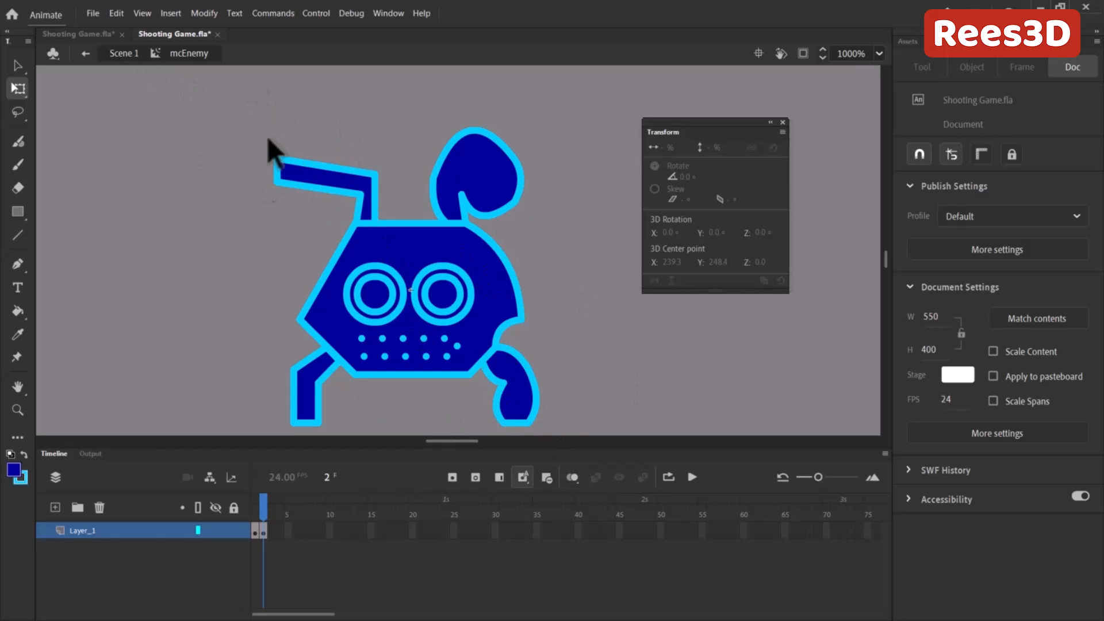
Step: Refine the curves of the right antenna, pulling its lower outer edge further outward
left_click_drag(493, 293, 511, 265)
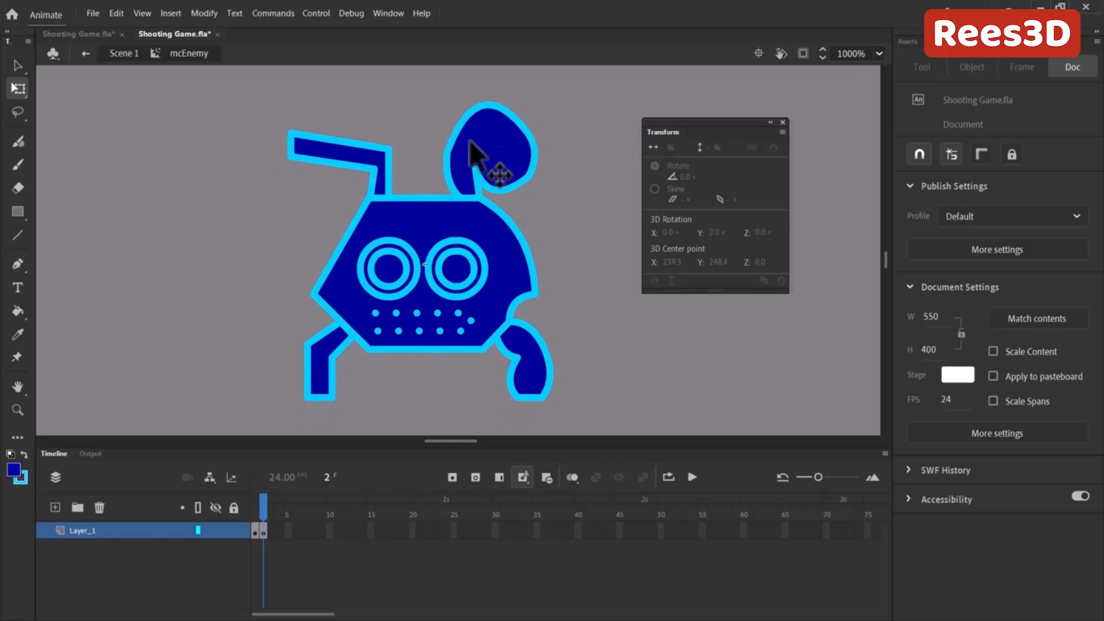
mouse_move(448, 161)
left_mouse_down()
mouse_move(454, 153)
mouse_move(453, 164)
left_mouse_up()
left_click_drag(528, 171, 546, 154)
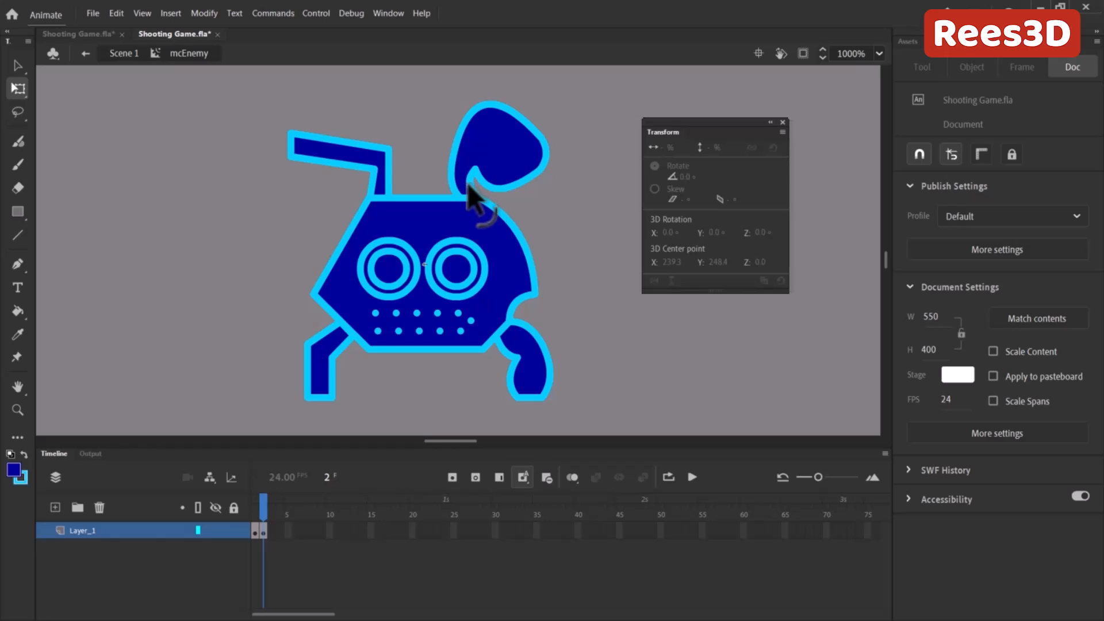
Step: Delete the left half of the character on frame 2 and the remaining mouth dots on its right half
left_click_drag(243, 89, 419, 523)
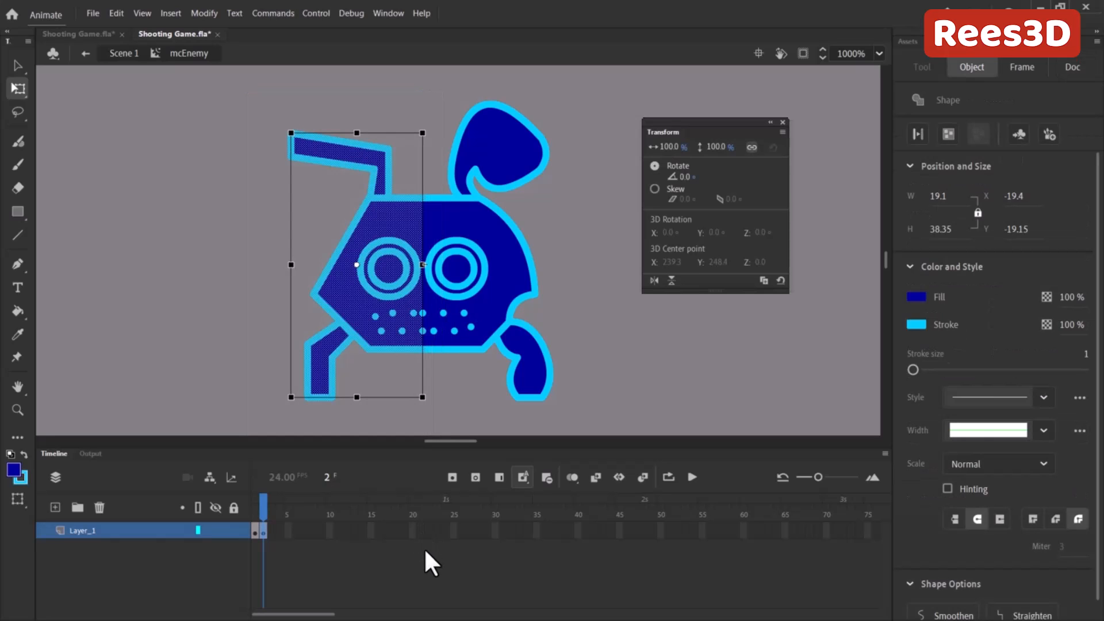
key("Delete")
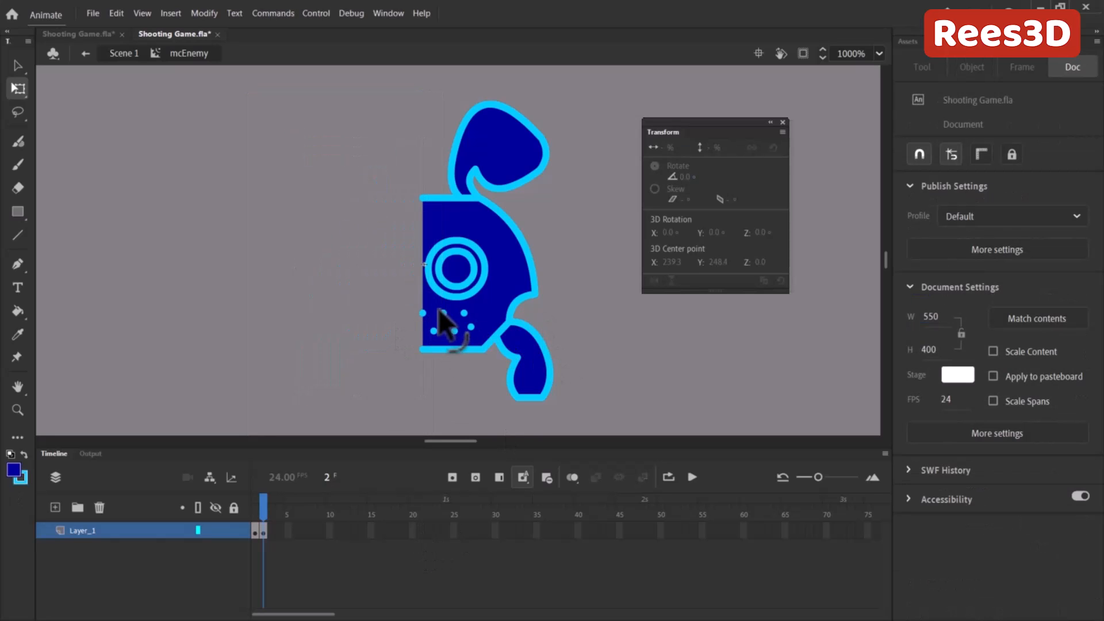
left_click(440, 312)
left_click(505, 345)
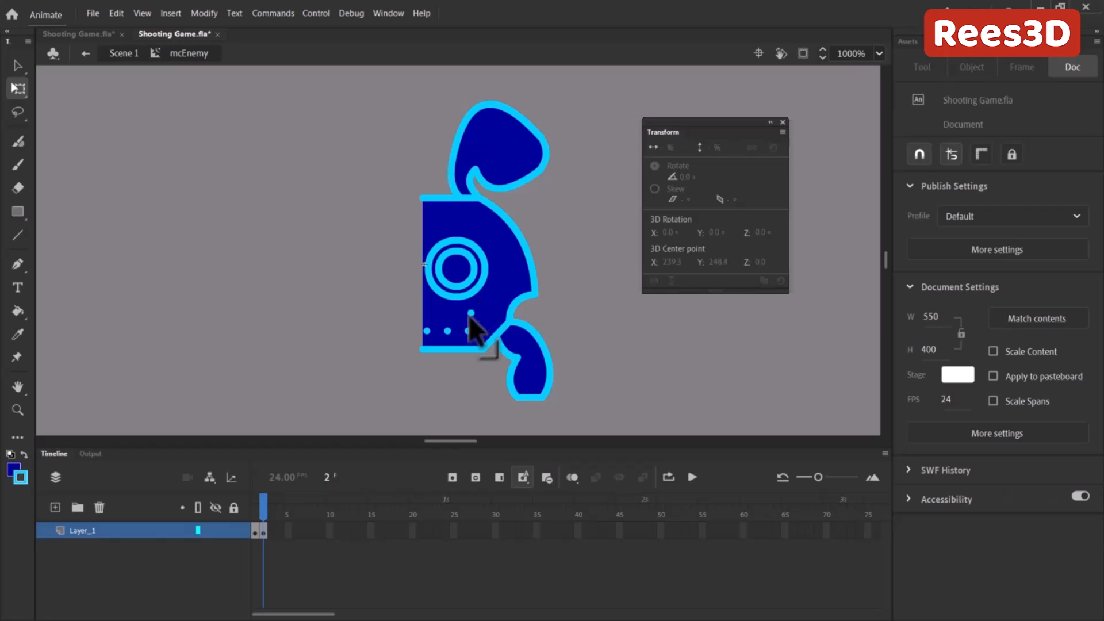
double_click(469, 315)
key("Delete")
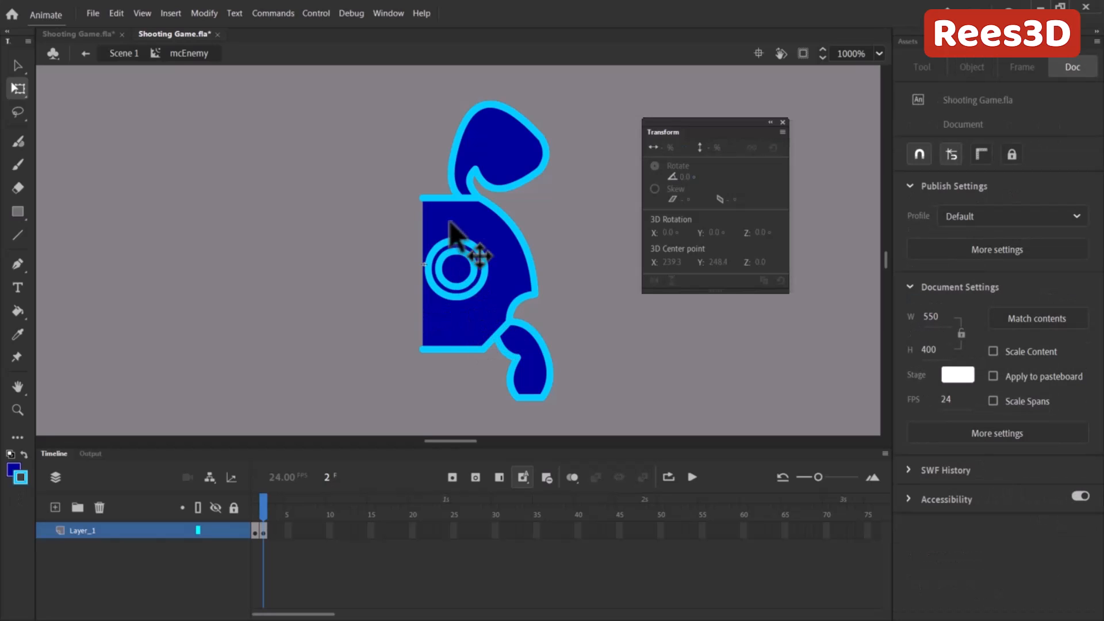
Step: Duplicate the entire right half of the character on frame 2 and flip the copy horizontally
left_click_drag(395, 74, 596, 399)
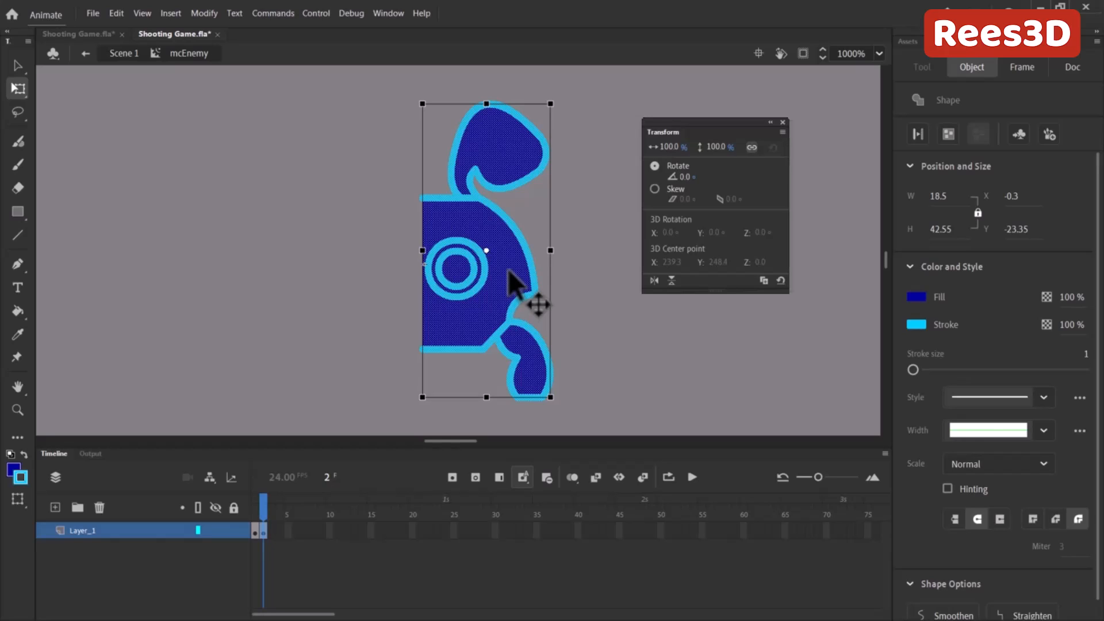
key("ctrl+z")
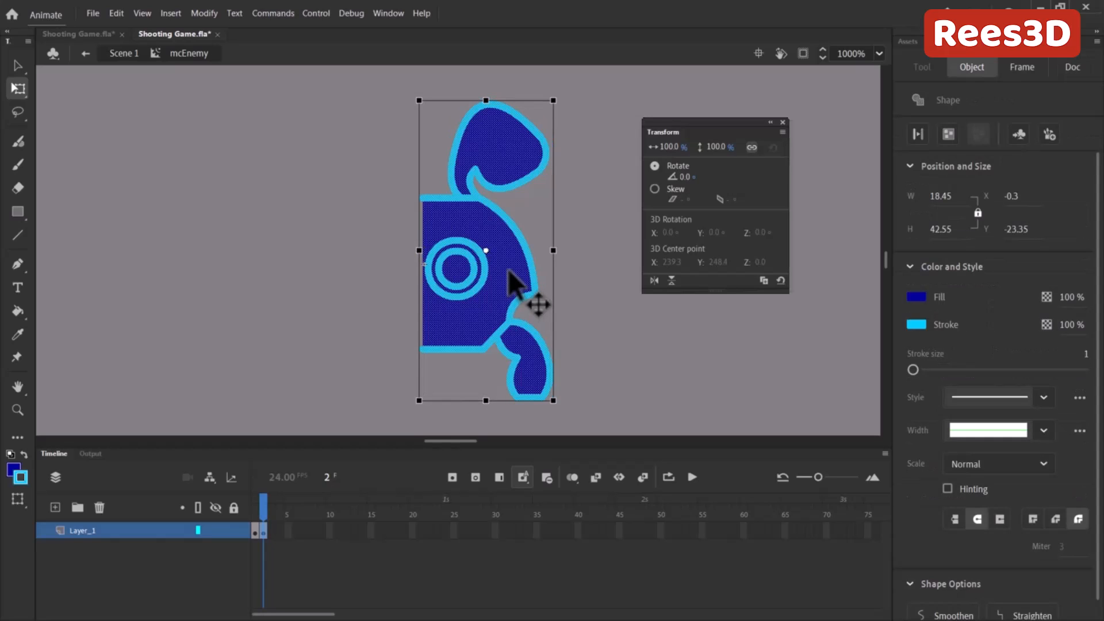
left_click(654, 281)
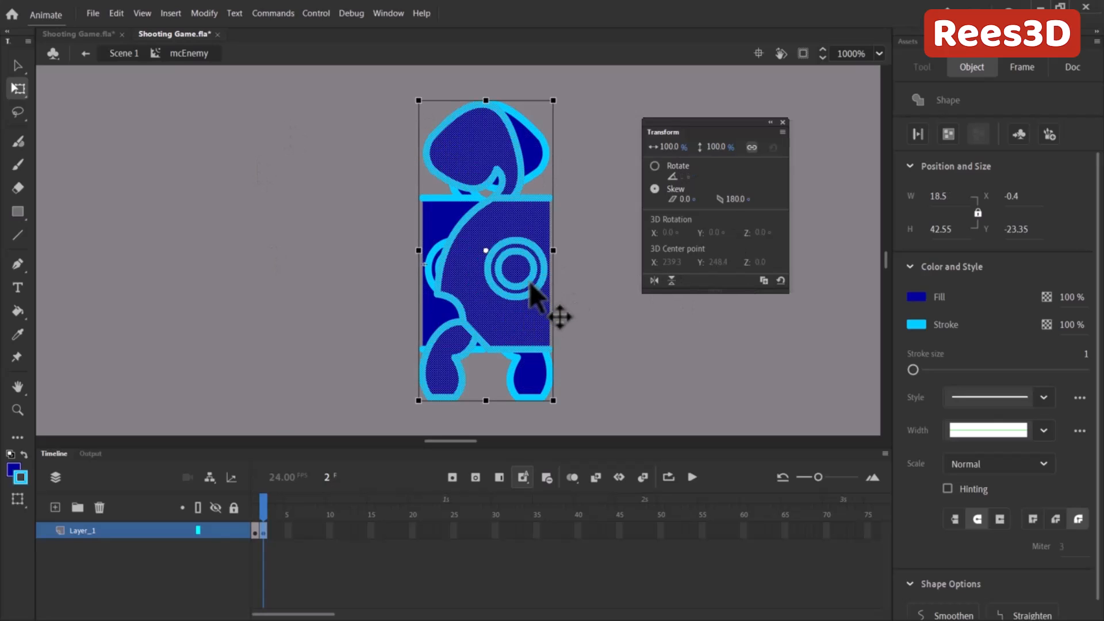
Step: Move the flipped half left until it meets the right half without a gap, completing the symmetrical character
key("Left")
key("Left")
key("Left")
key("Left")
key("Left")
key("Left")
key("Left")
key("Left")
key("Left")
key("Left")
key("Left")
key("Left")
key("Left")
key("Left")
key("Left")
key("Left")
key("Left")
key("Left")
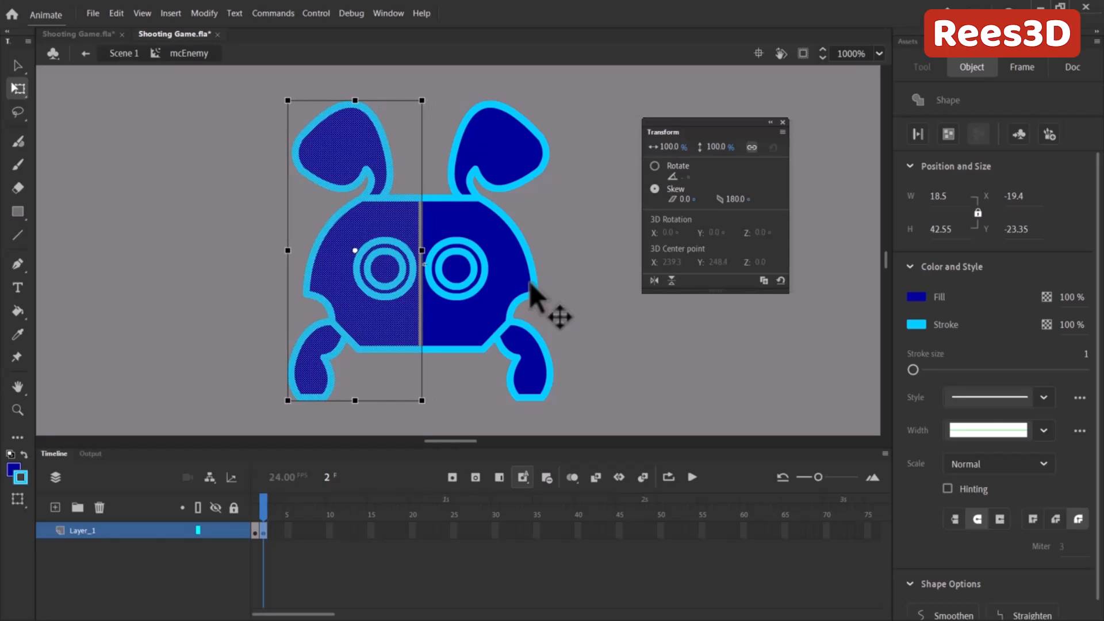
key("Left")
key("Left")
key("Left")
key("Left")
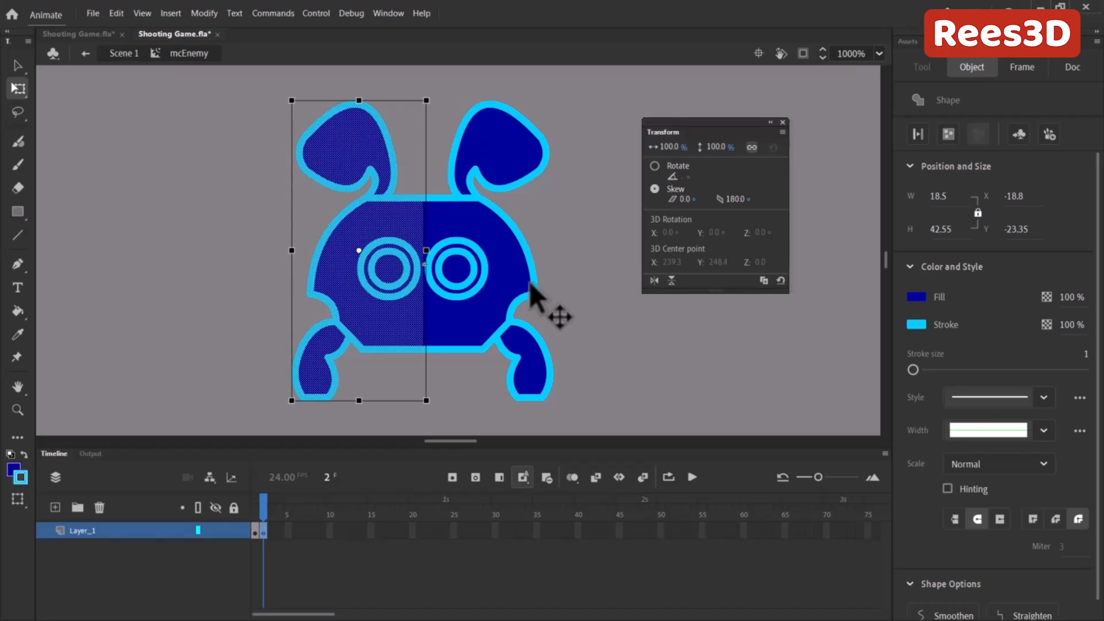
left_click(592, 294)
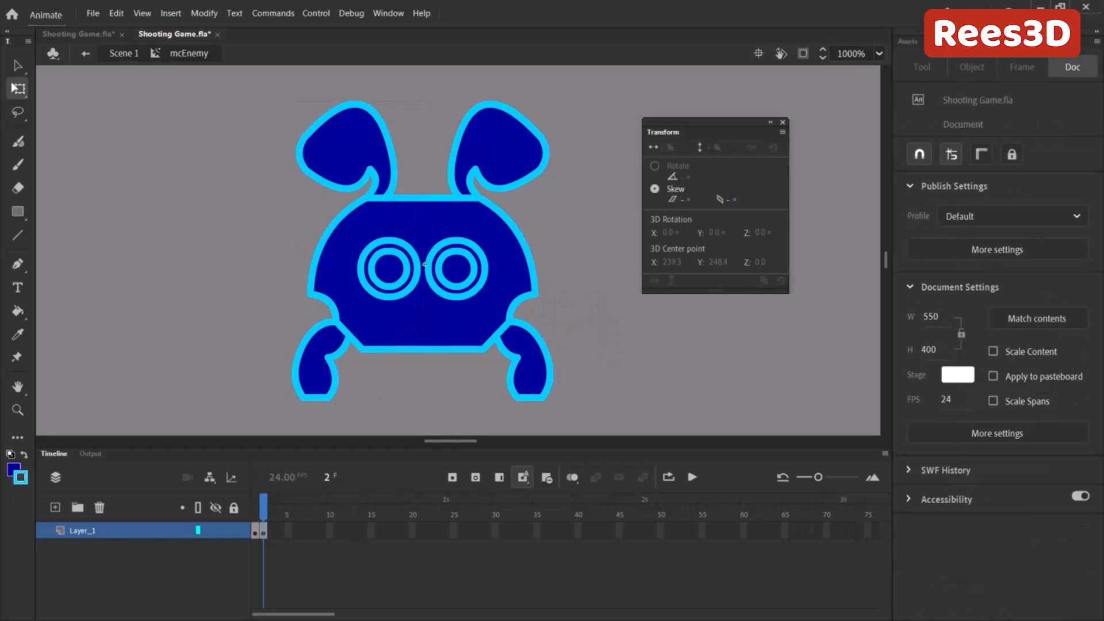
Step: Add a keyframe at frame 3 and delete all the character artwork on it
mouse_move(258, 512)
left_mouse_down()
mouse_move(241, 512)
mouse_move(269, 516)
left_mouse_up()
right_click(272, 535)
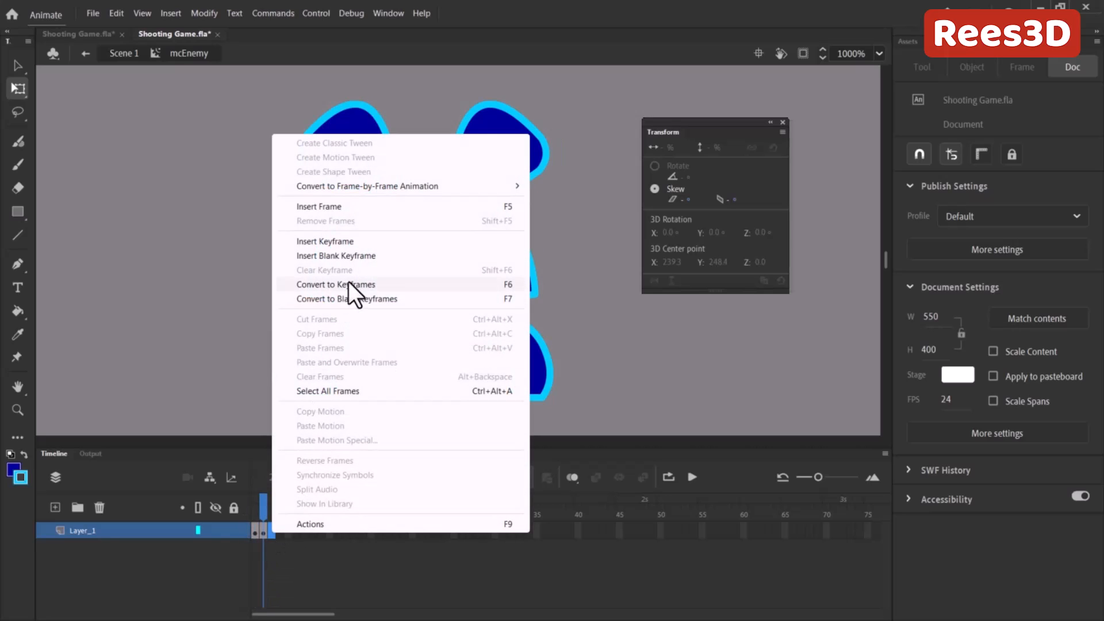
left_click(345, 255)
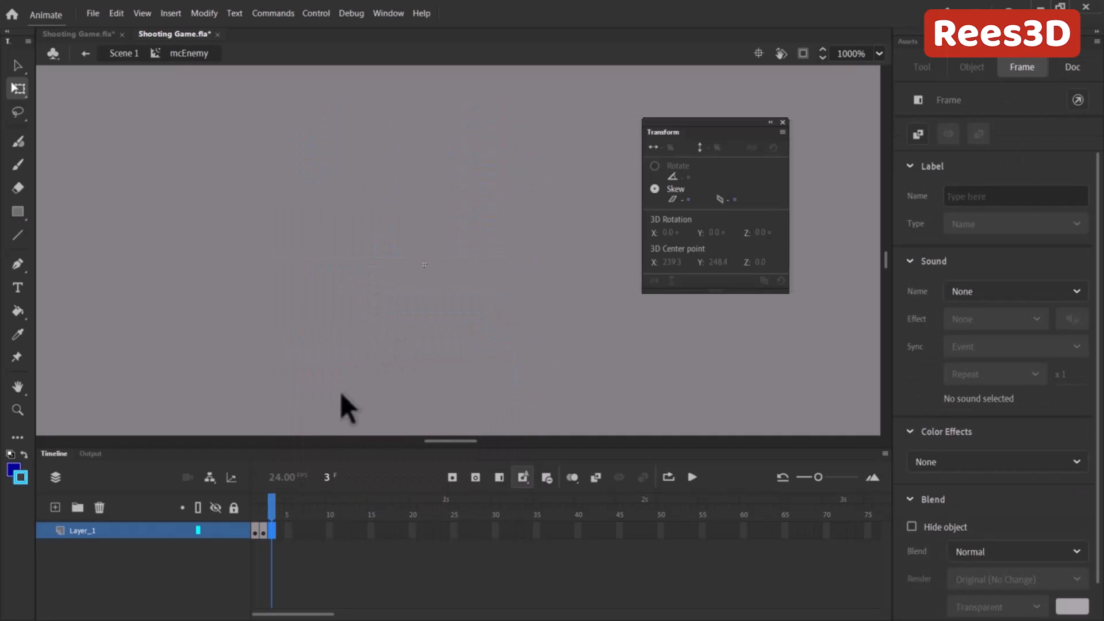
key("comma")
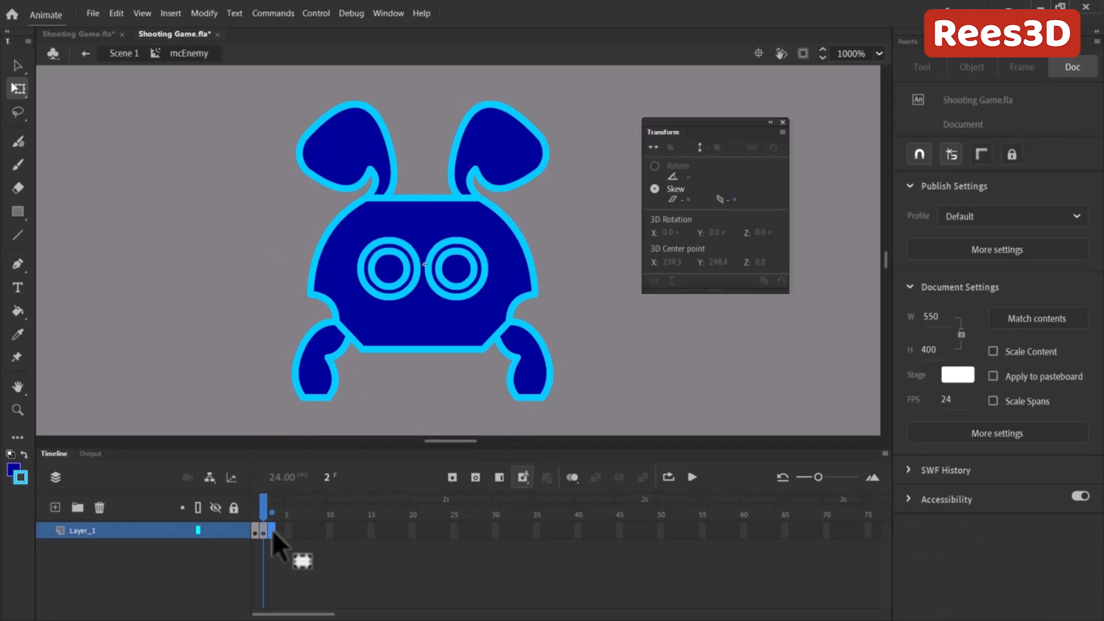
right_click(274, 529)
left_click(396, 242)
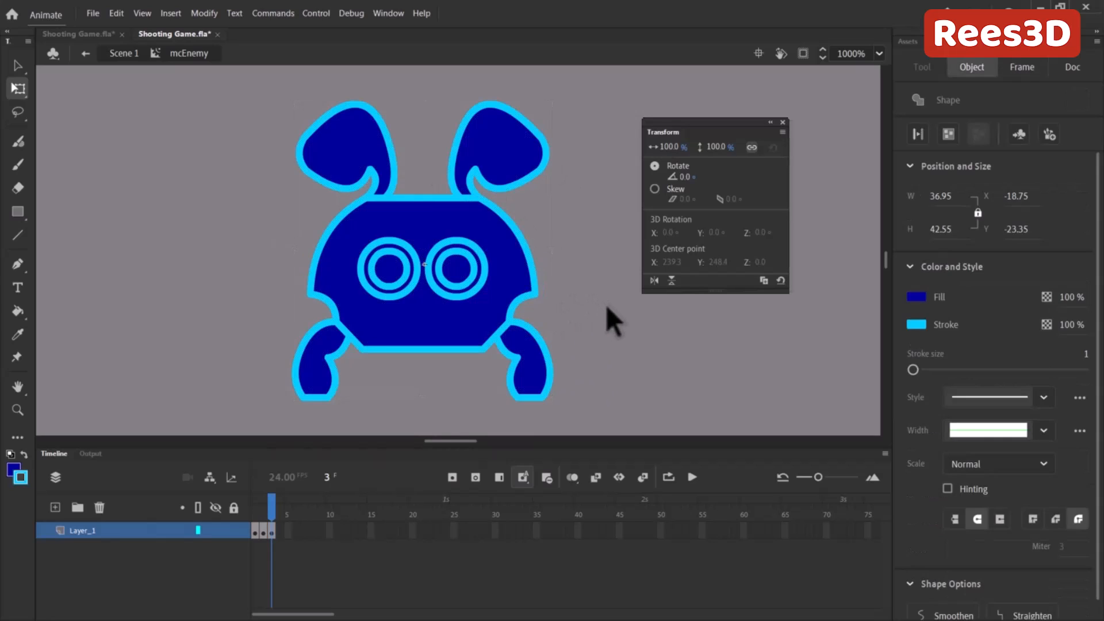
key("Delete")
key("ctrl+a")
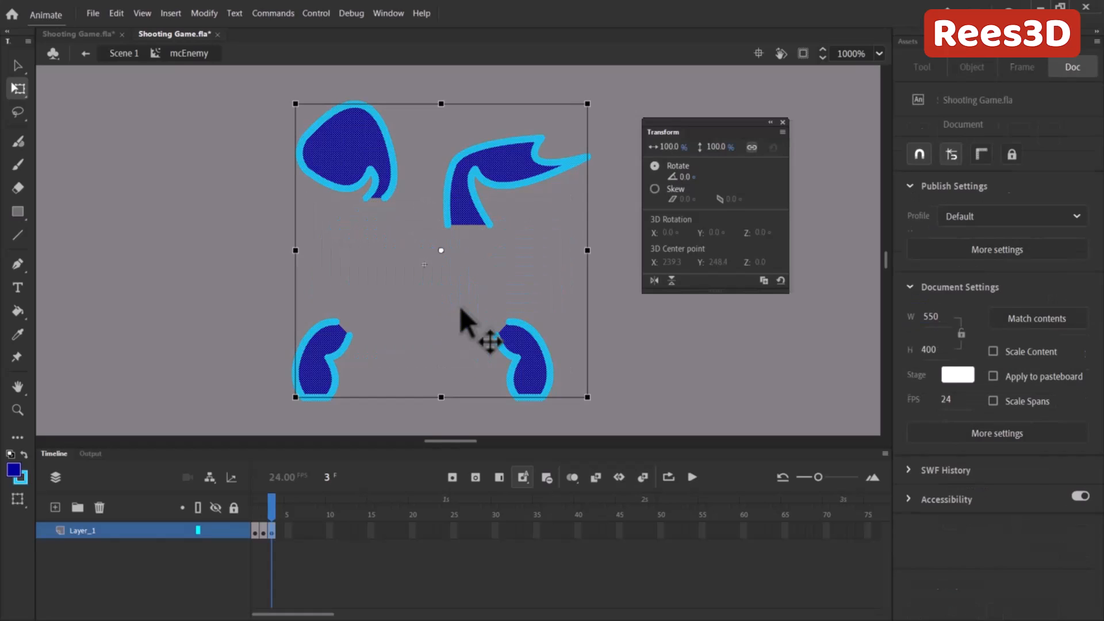
key("Delete")
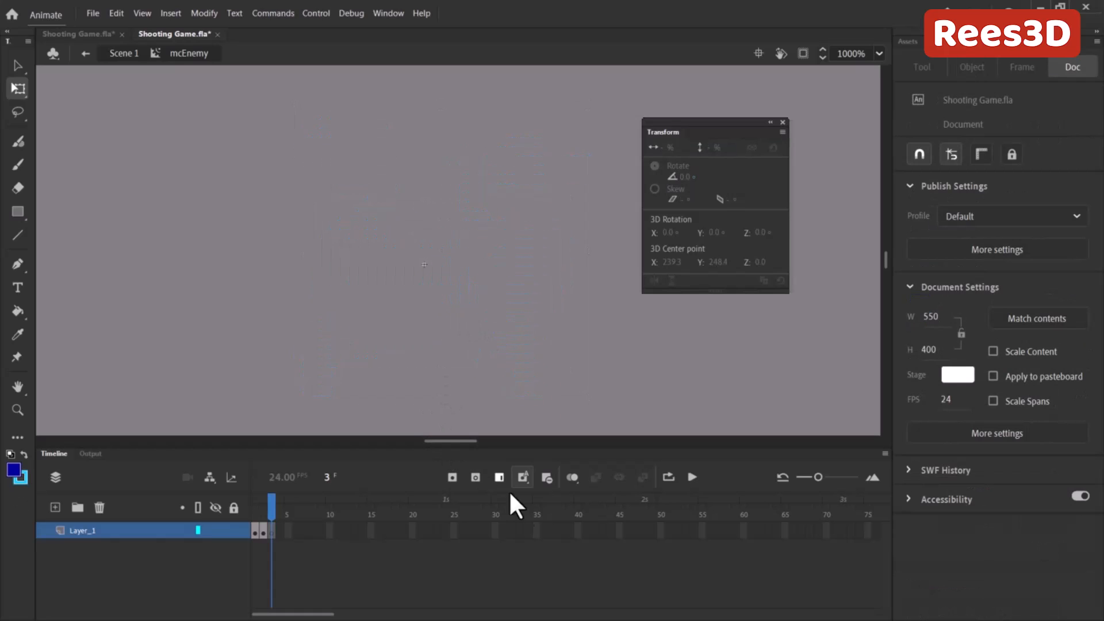
Step: Enable onion skinning and draw a rectangular body about 34 by 23 px over the ghosted head on frame 3
left_click(572, 477)
left_click(572, 477)
left_click(575, 500)
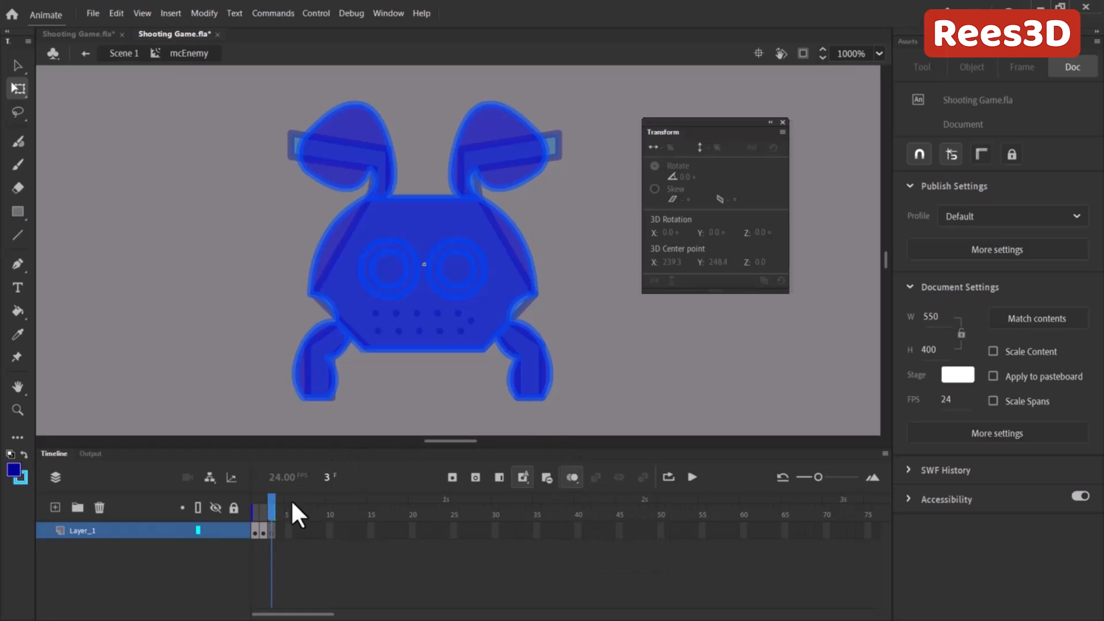
left_click(16, 212)
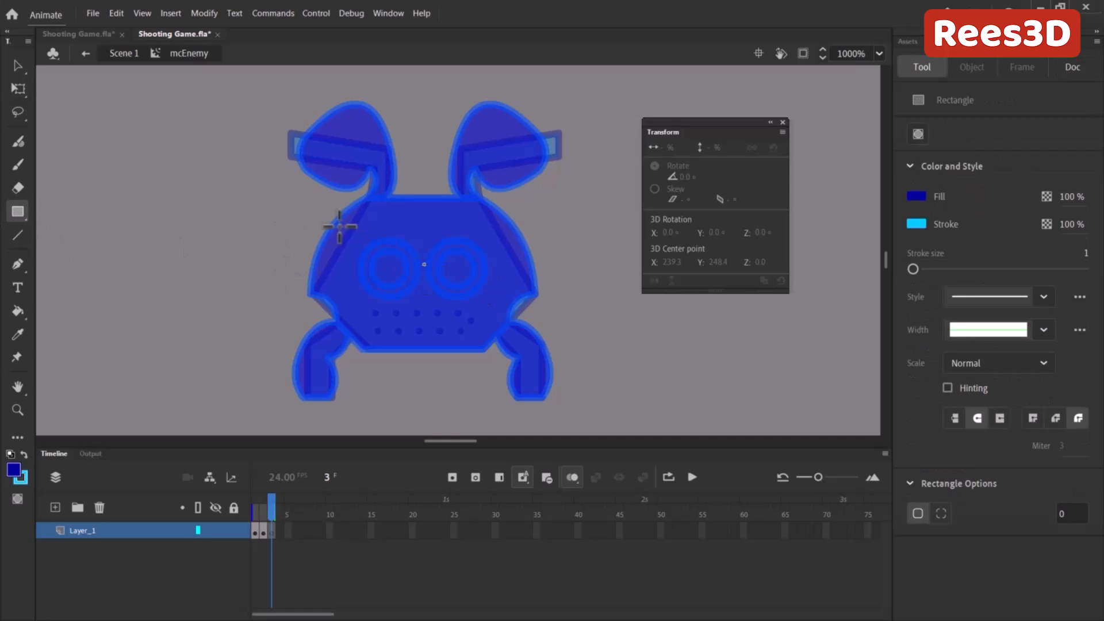
left_click_drag(301, 187, 535, 346)
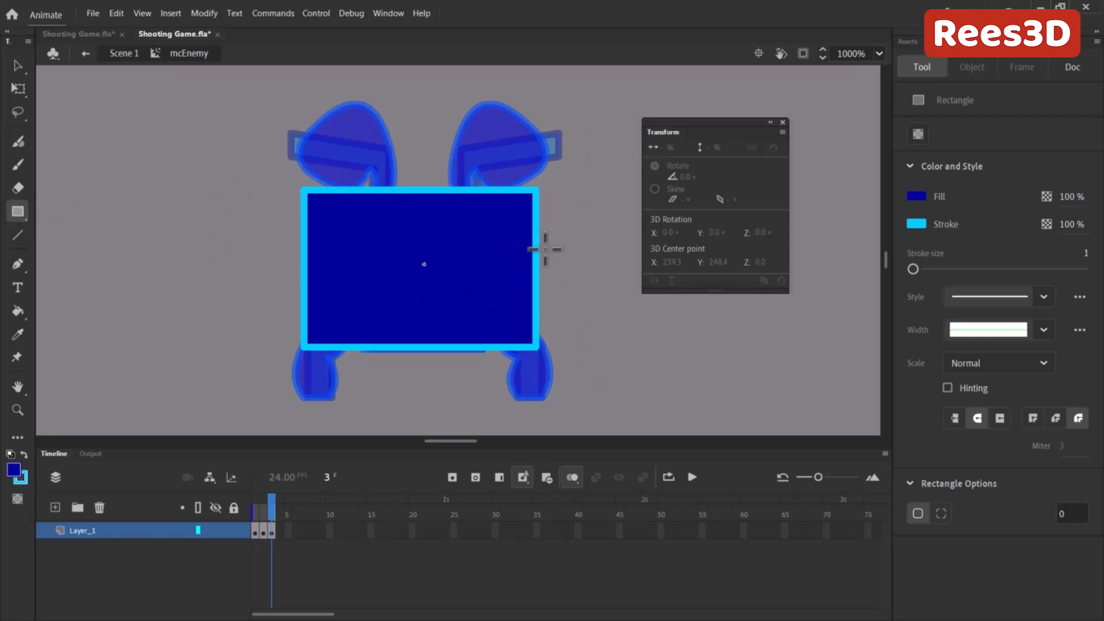
Step: Draw an upward-curving arm from the body's right side with two parallel bent lines, a closed end and cross lines forming segments
left_click(19, 235)
mouse_move(533, 251)
left_mouse_down()
mouse_move(570, 216)
mouse_move(591, 168)
mouse_move(588, 223)
left_mouse_up()
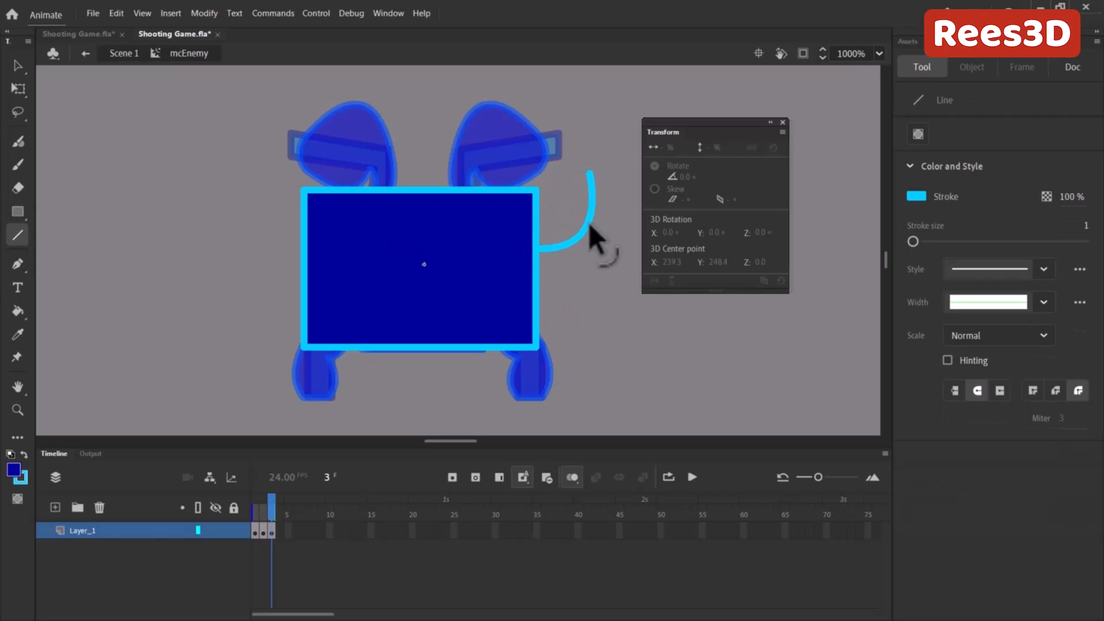
left_click_drag(544, 283, 615, 265)
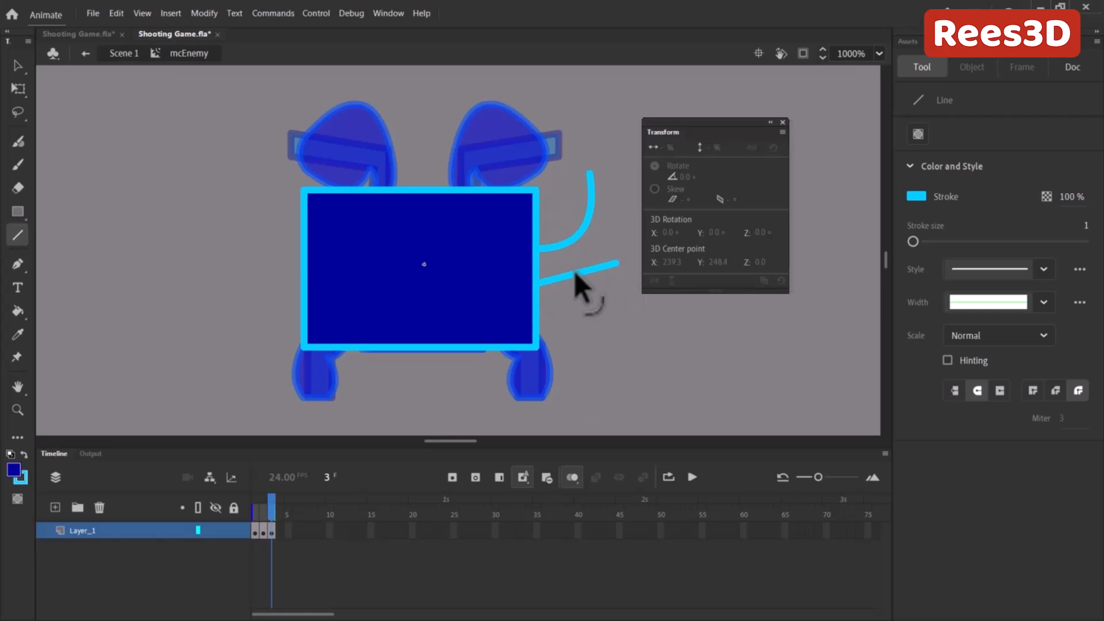
left_click_drag(575, 271, 634, 237)
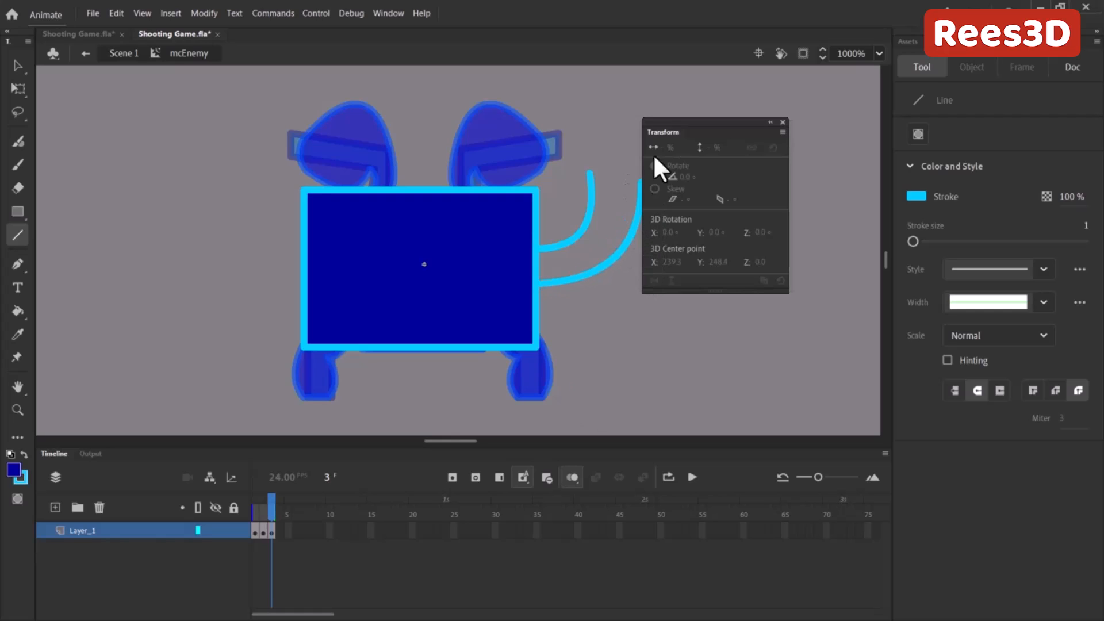
left_click_drag(721, 124, 828, 183)
left_click_drag(639, 179, 618, 175)
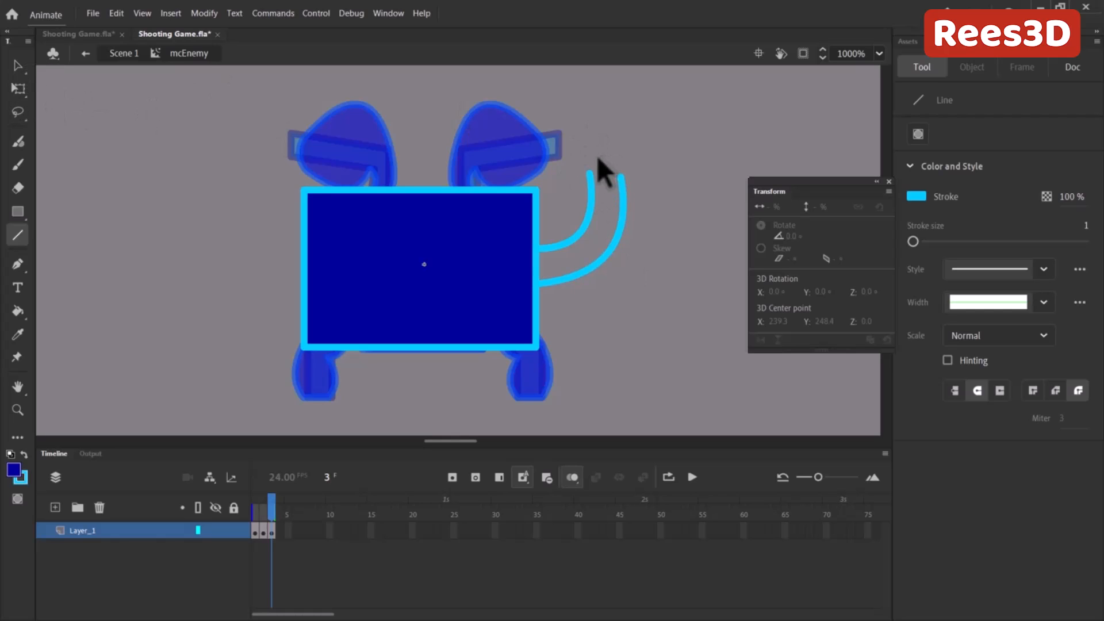
mouse_move(588, 171)
left_mouse_down()
mouse_move(622, 175)
mouse_move(612, 241)
mouse_move(553, 281)
left_mouse_up()
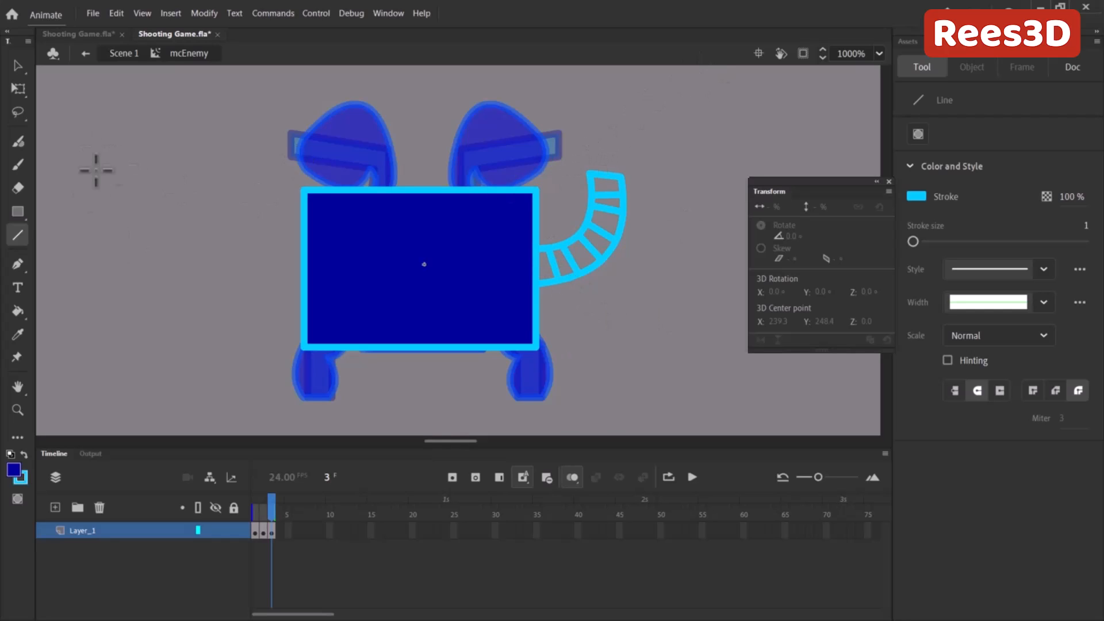
Step: Draw an open pincer claw with curved outer edges and a notched opening at the arm's upper end
left_click_drag(592, 172, 600, 142)
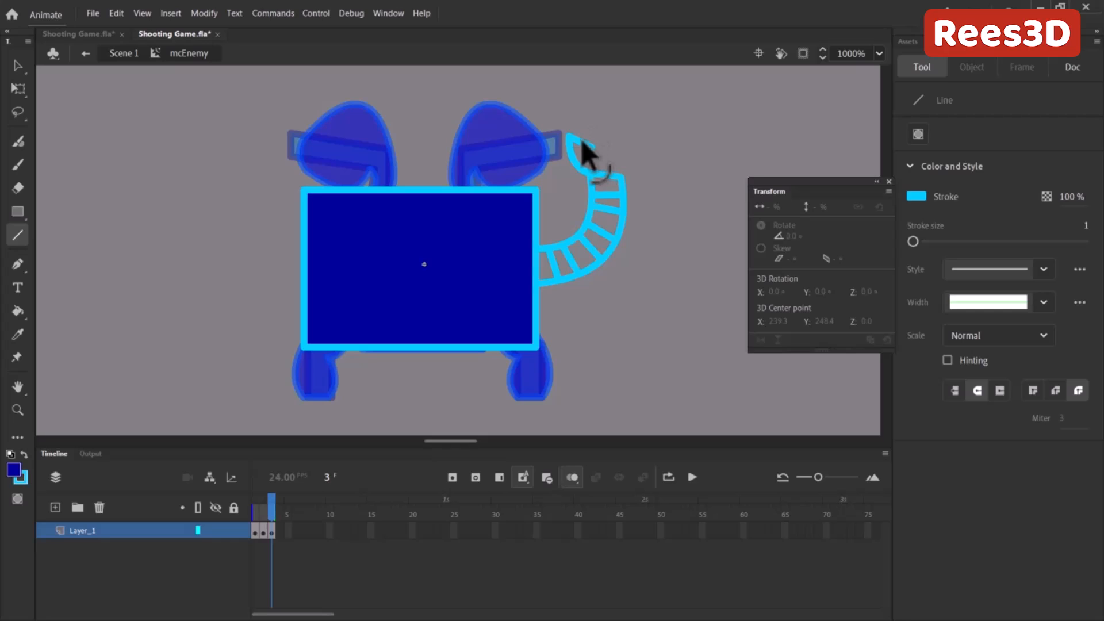
mouse_move(578, 139)
left_mouse_down()
mouse_move(593, 140)
mouse_move(595, 106)
left_mouse_up()
left_click_drag(594, 105, 635, 152)
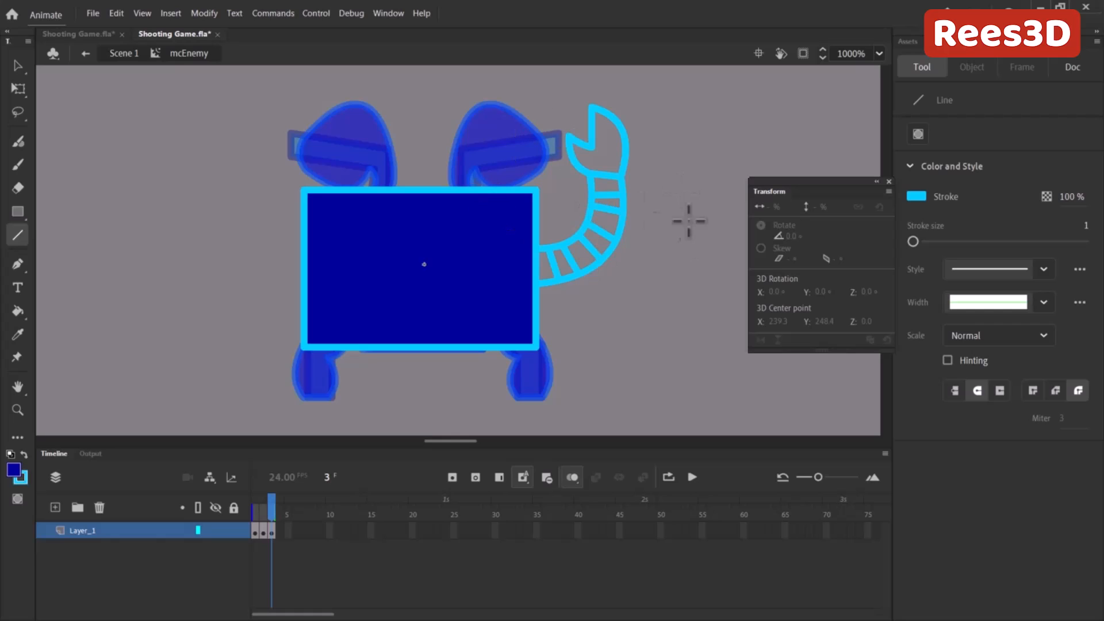
Step: Draw a small circle above the body's upper right, connect it with two short lines, and add a slanted line inside
left_click(533, 232, "ctrl")
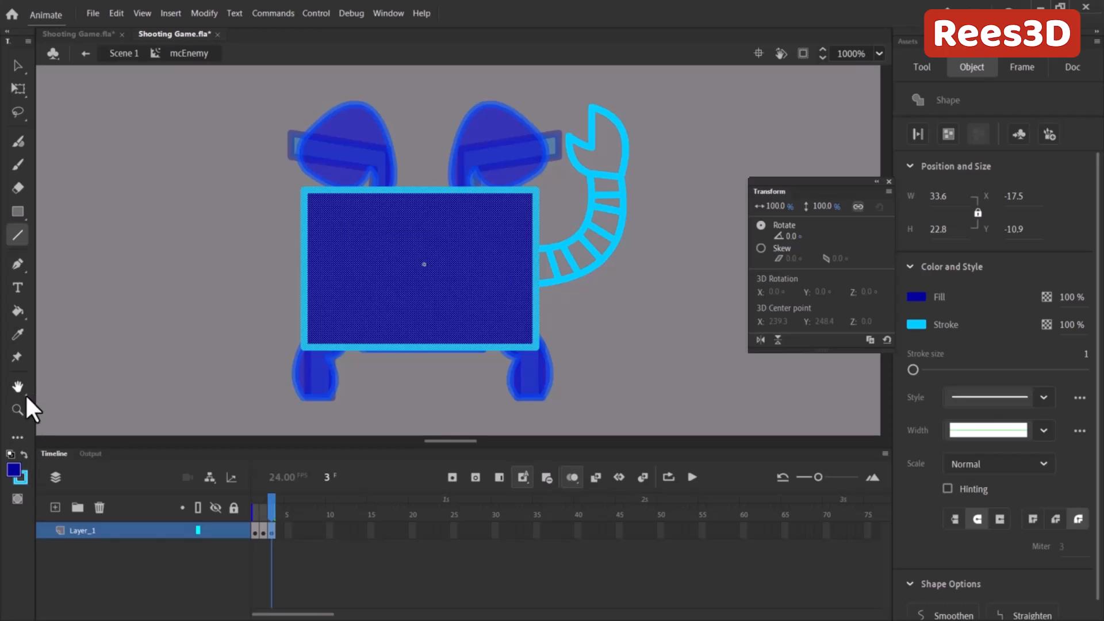
left_click(19, 210)
left_click(54, 209)
left_click(8, 216)
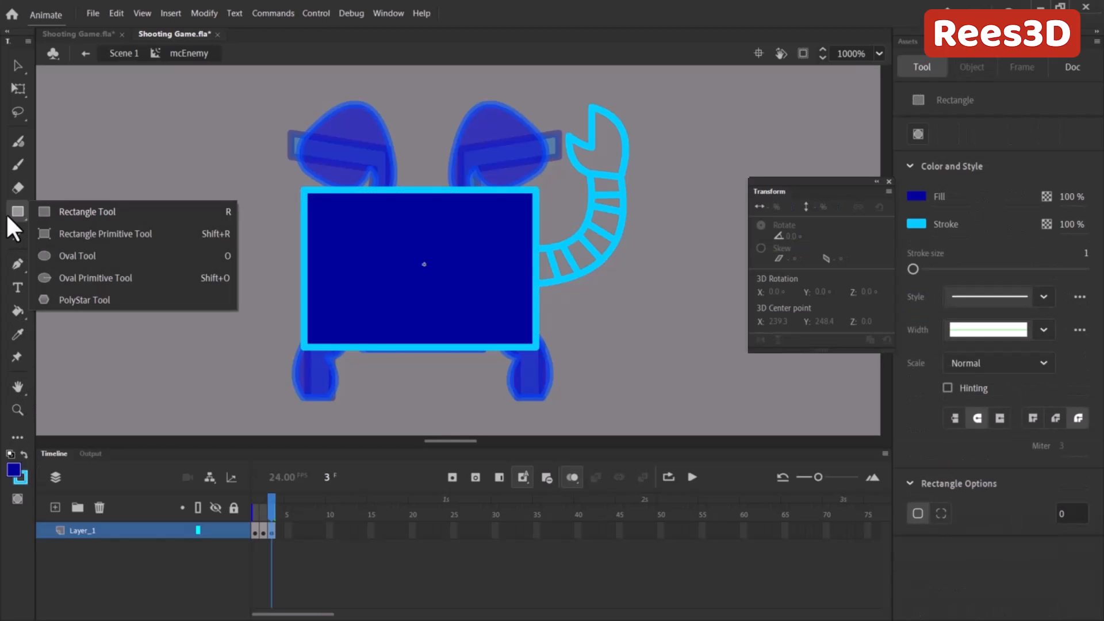
left_click(78, 255)
left_click_drag(463, 118, 520, 173)
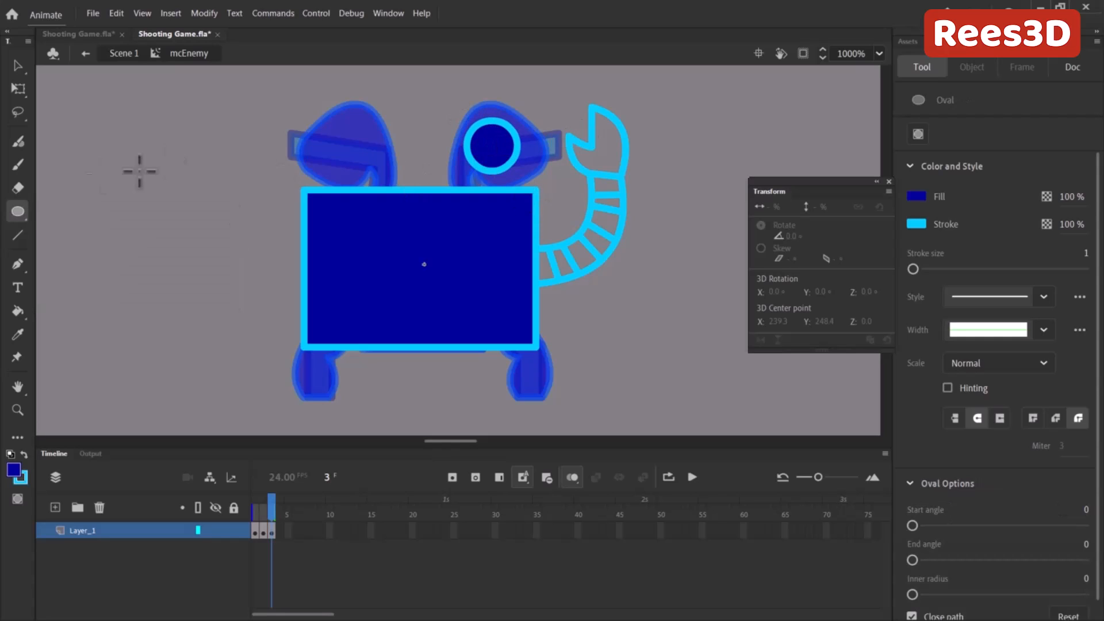
left_click(17, 235)
left_click_drag(473, 166, 498, 188)
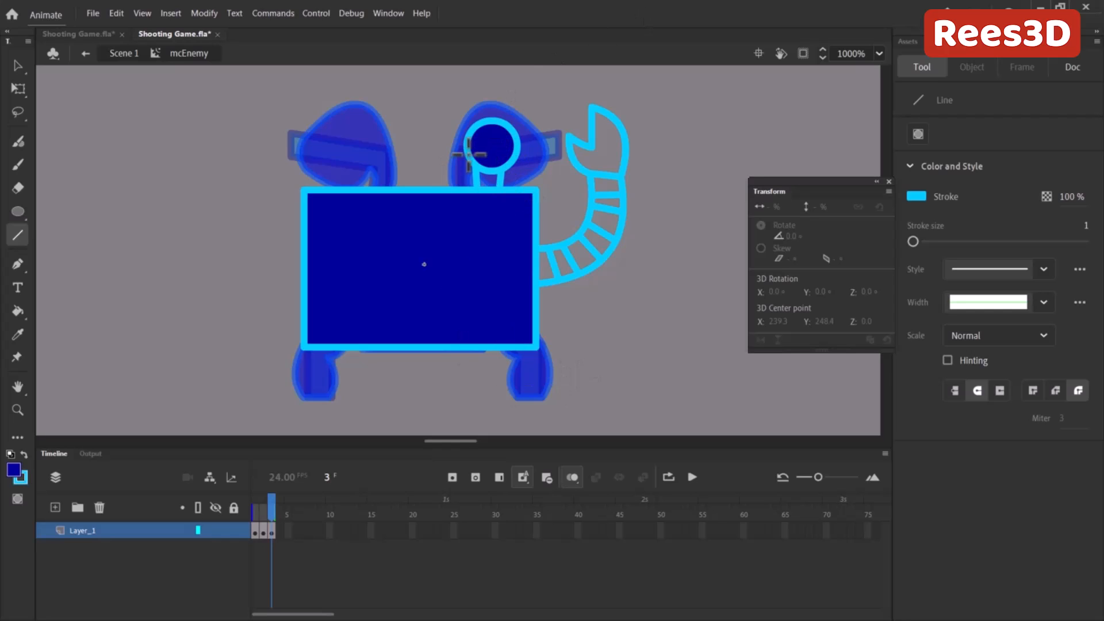
left_click_drag(481, 151, 505, 140)
Step: Draw a circle about 12 px wide on the body's right half and shift its outline 2 px to the right
left_click(18, 212)
left_click_drag(425, 223, 507, 305)
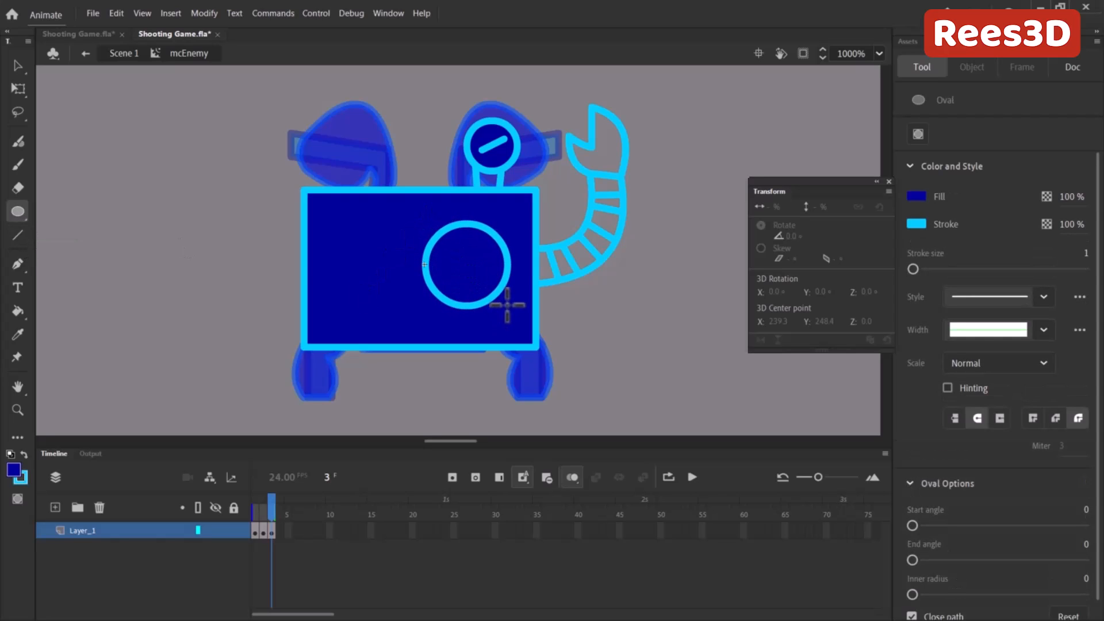
left_click(484, 298, "ctrl")
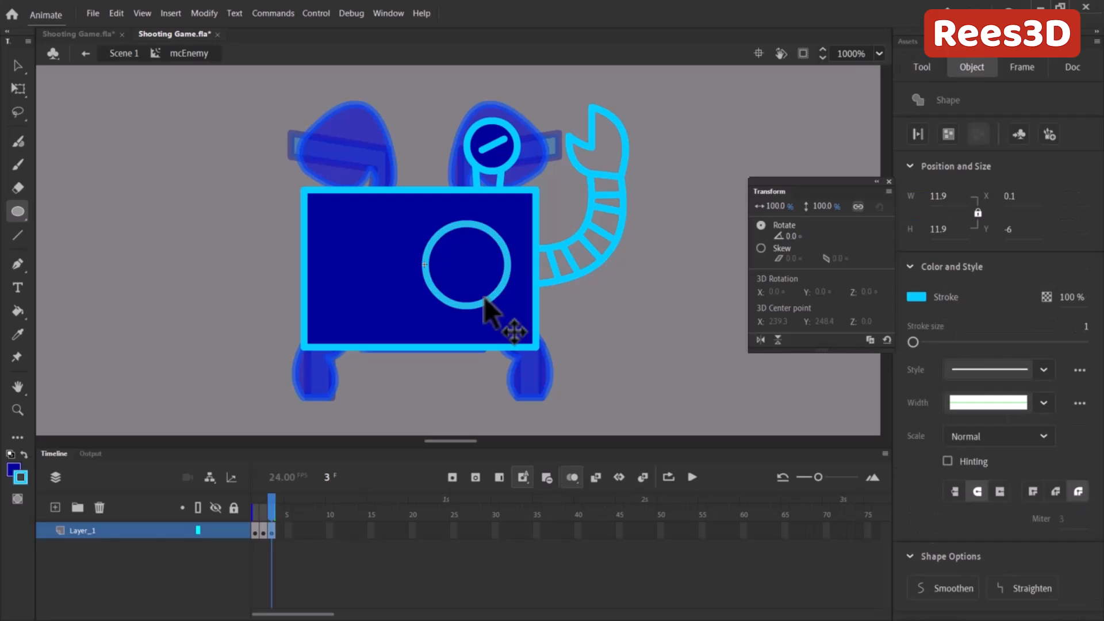
key("Right")
key("Right")
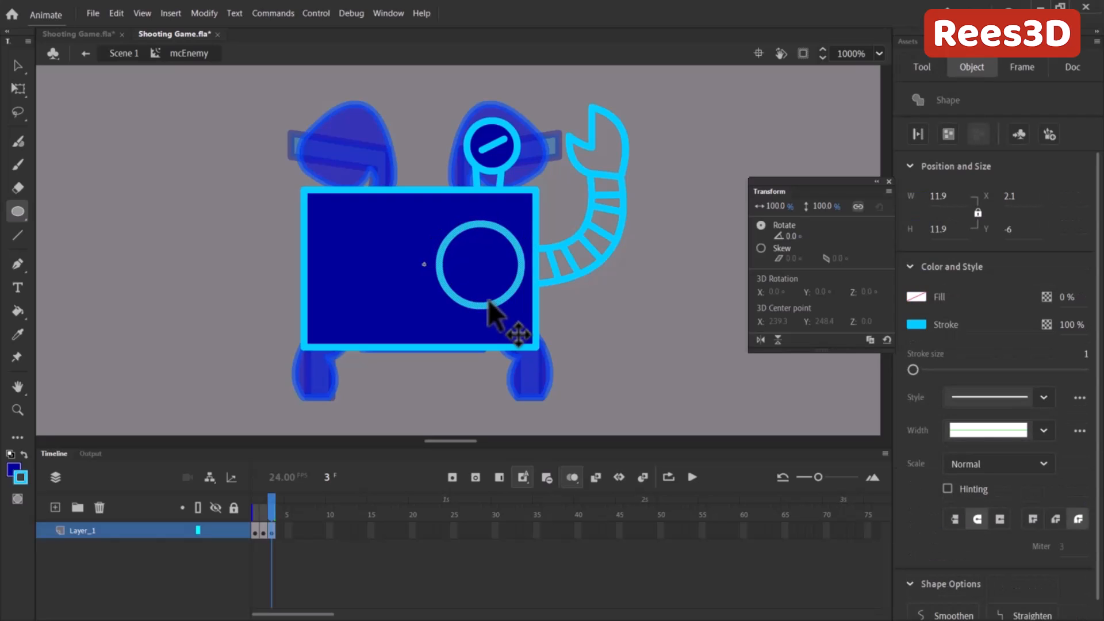
Step: Duplicate the circle outline on the body and scale the copy concentrically to about 8 px wide
key("ctrl+v")
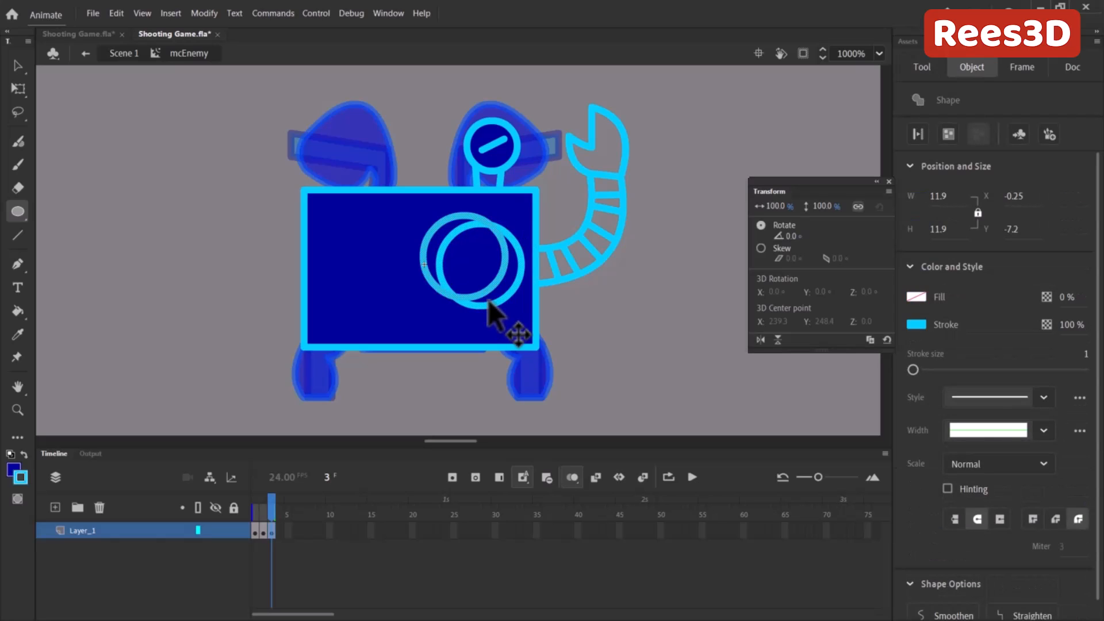
key("ctrl+z")
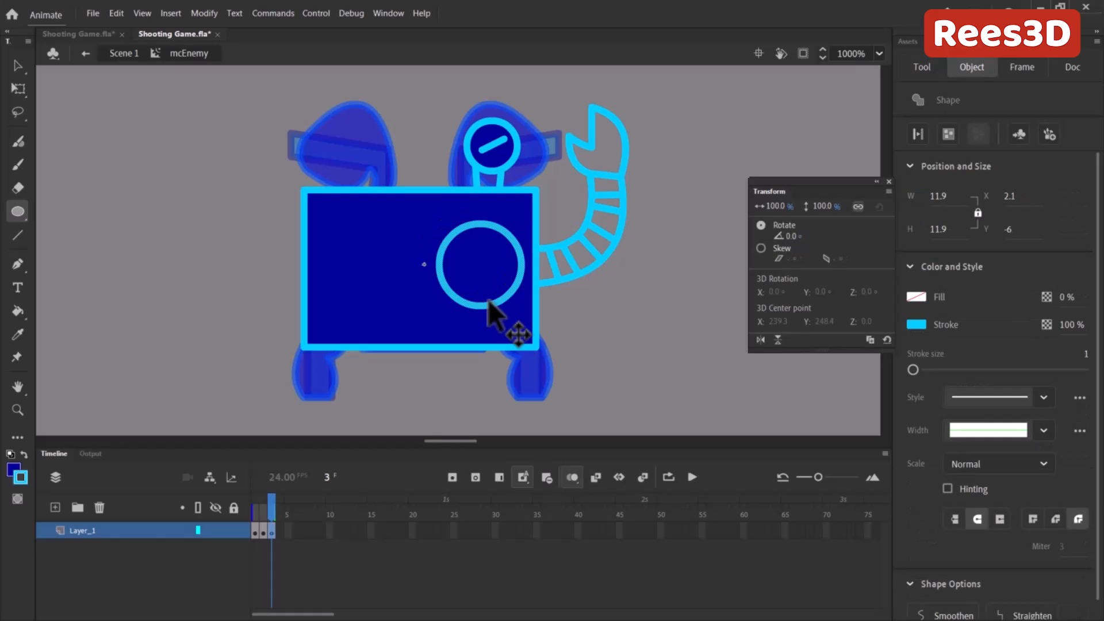
key("ctrl+t")
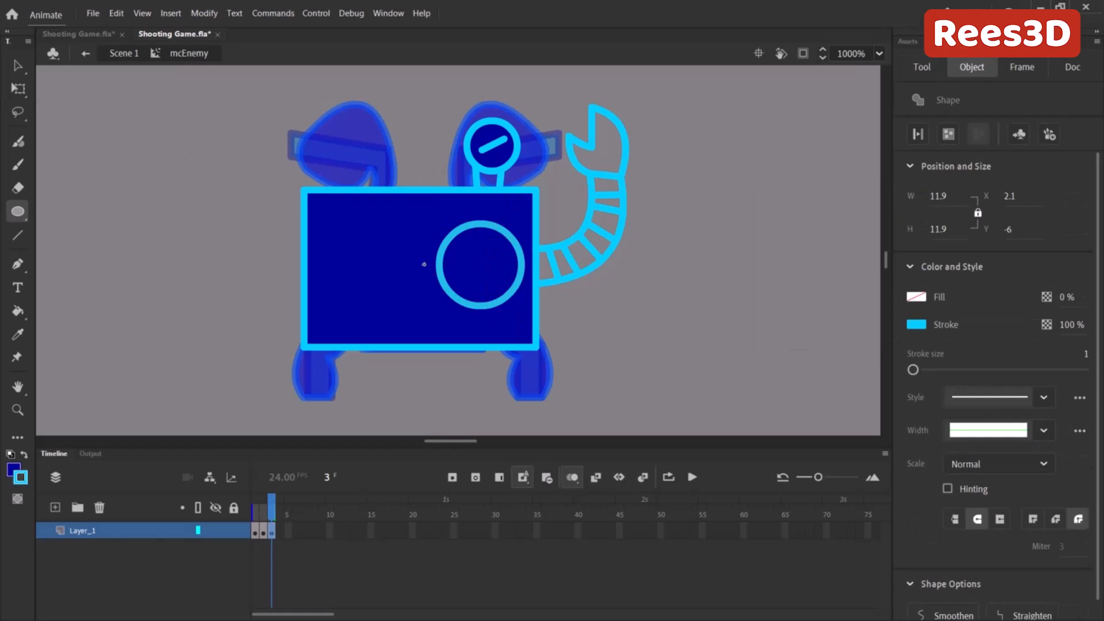
left_click(18, 88)
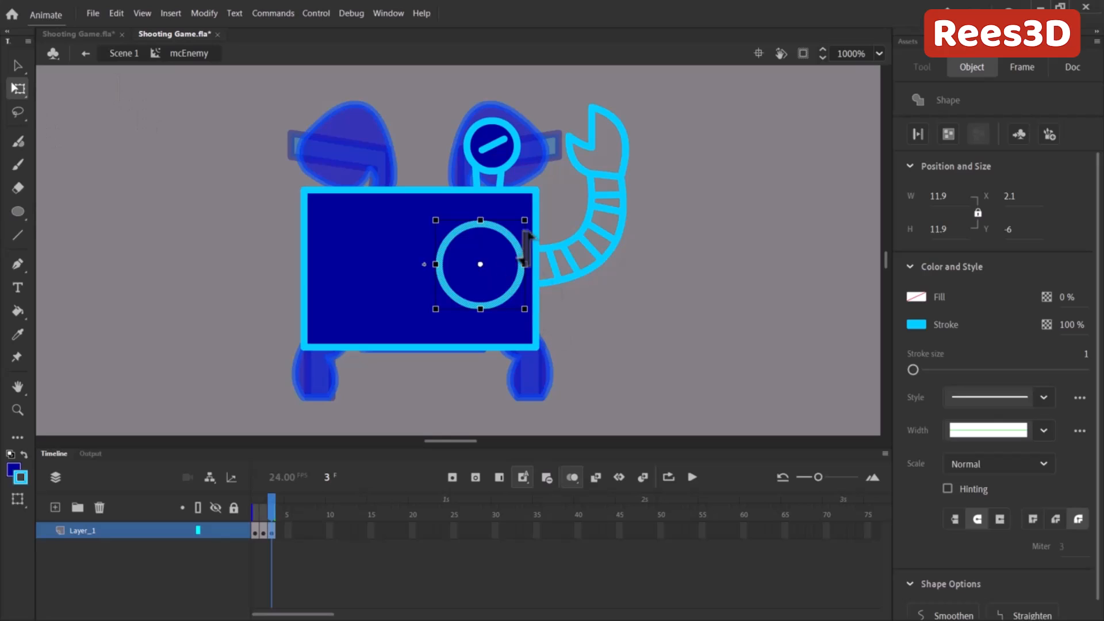
left_click_drag(524, 220, 509, 235)
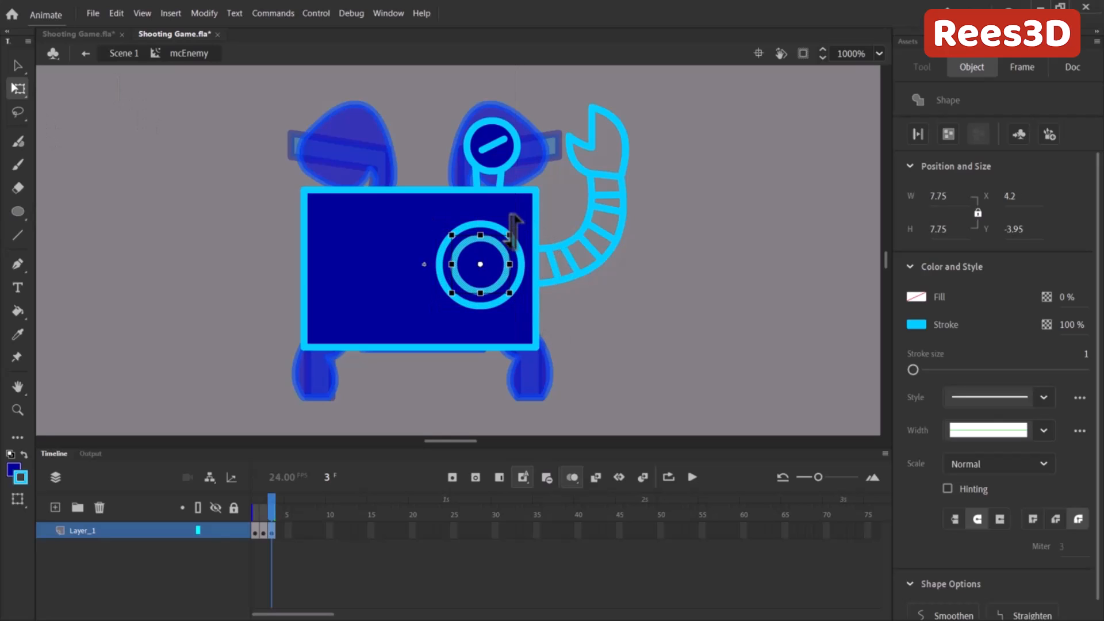
left_click(17, 66)
left_click(386, 394)
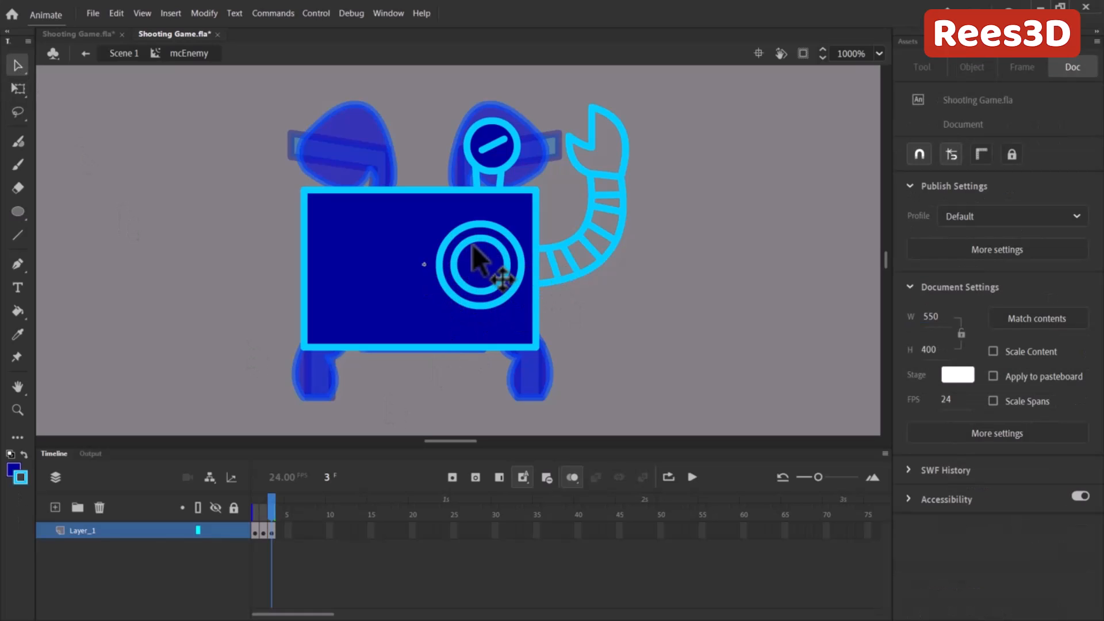
Step: Delete the body's left half and fill the remaining body, its rings, the claw arm and the eye stalk with dark red
left_click_drag(251, 135, 422, 437)
key("Delete")
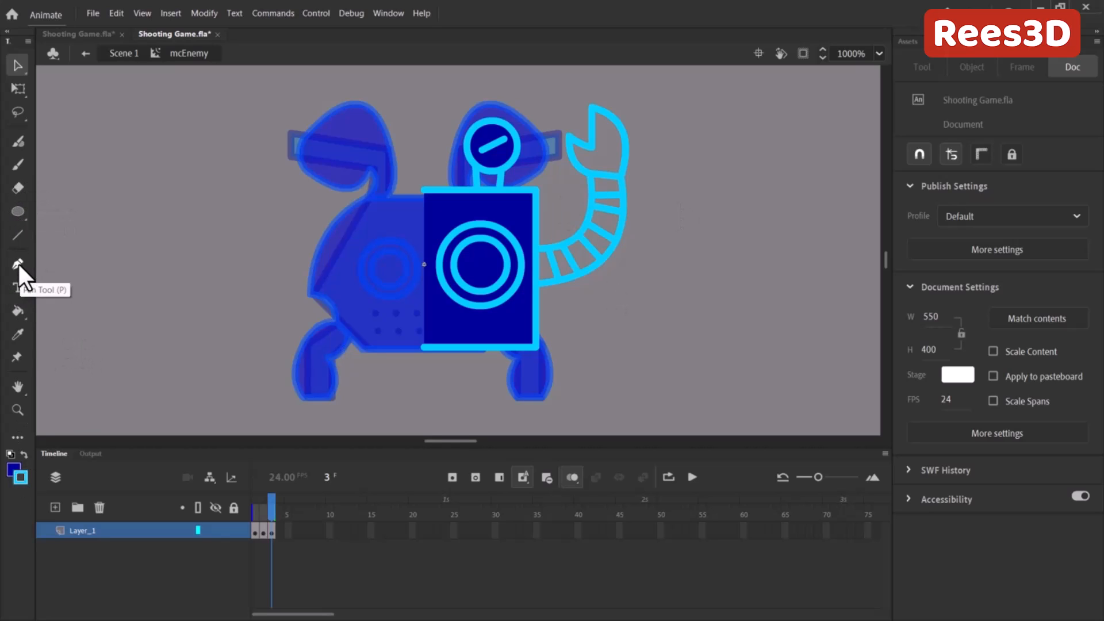
left_click(10, 314)
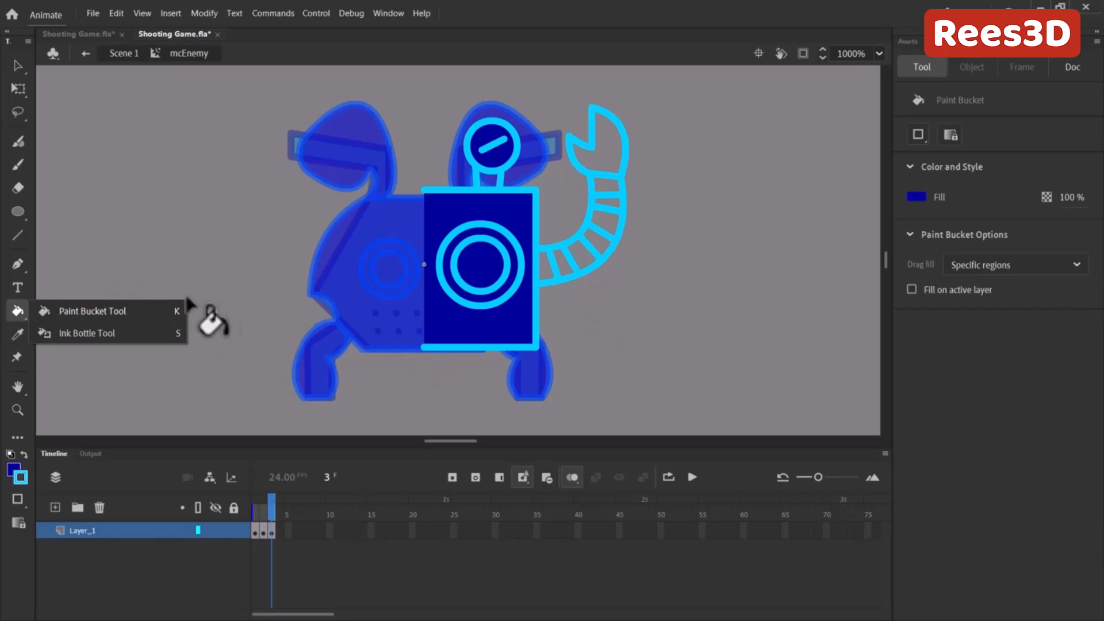
left_click(90, 310)
left_click(919, 196)
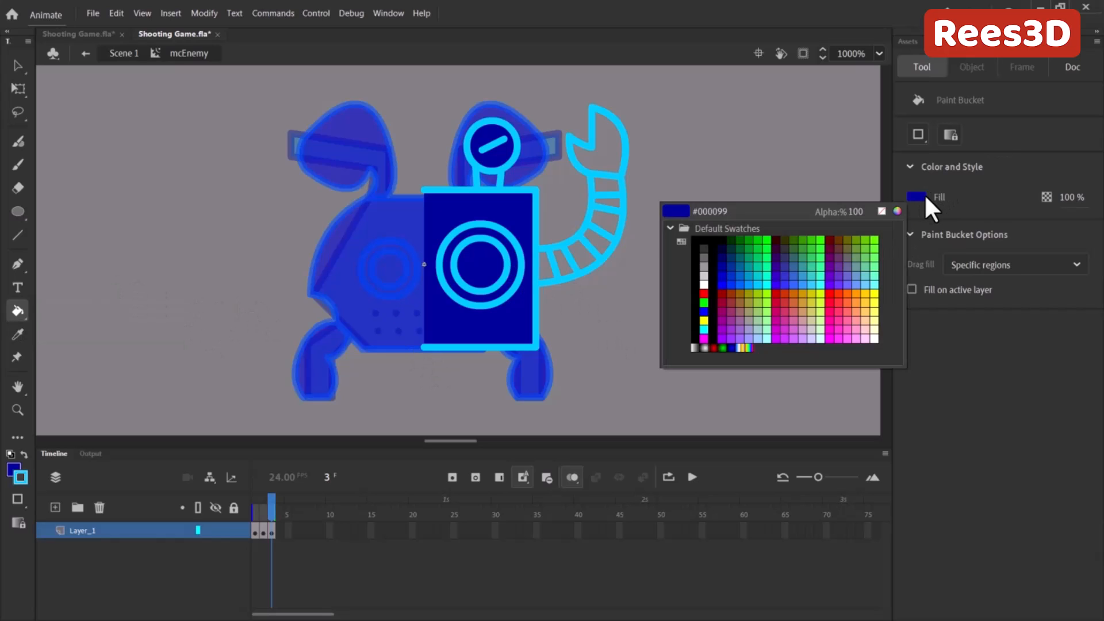
left_click(724, 302)
left_click(493, 257)
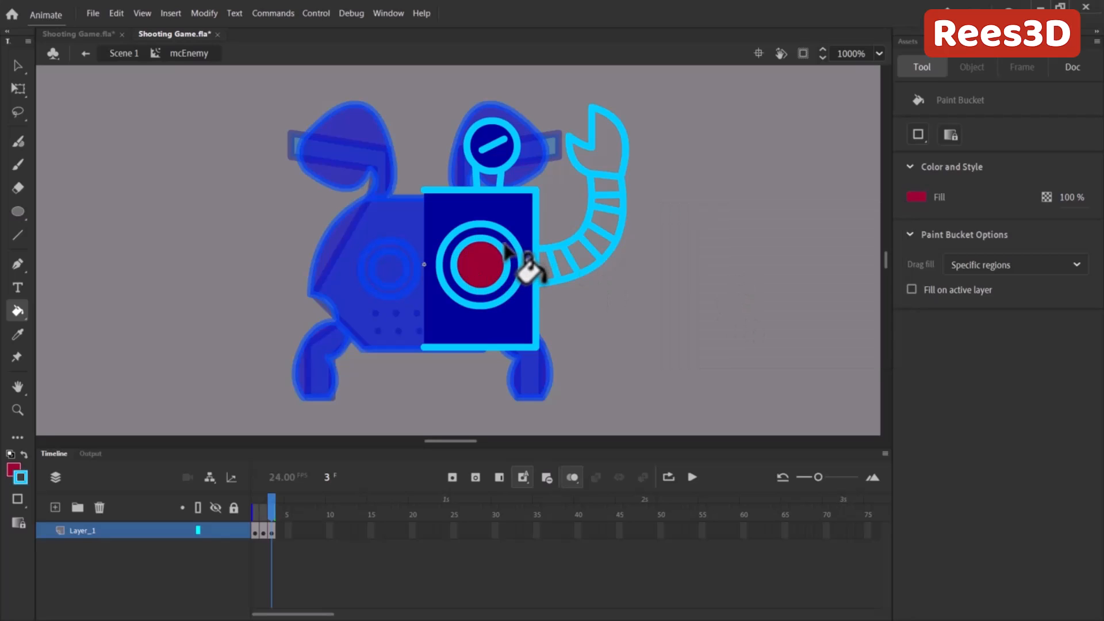
left_click(519, 223)
mouse_move(547, 269)
left_mouse_down()
mouse_move(621, 214)
mouse_move(614, 190)
mouse_move(552, 182)
left_mouse_up()
left_click(486, 179)
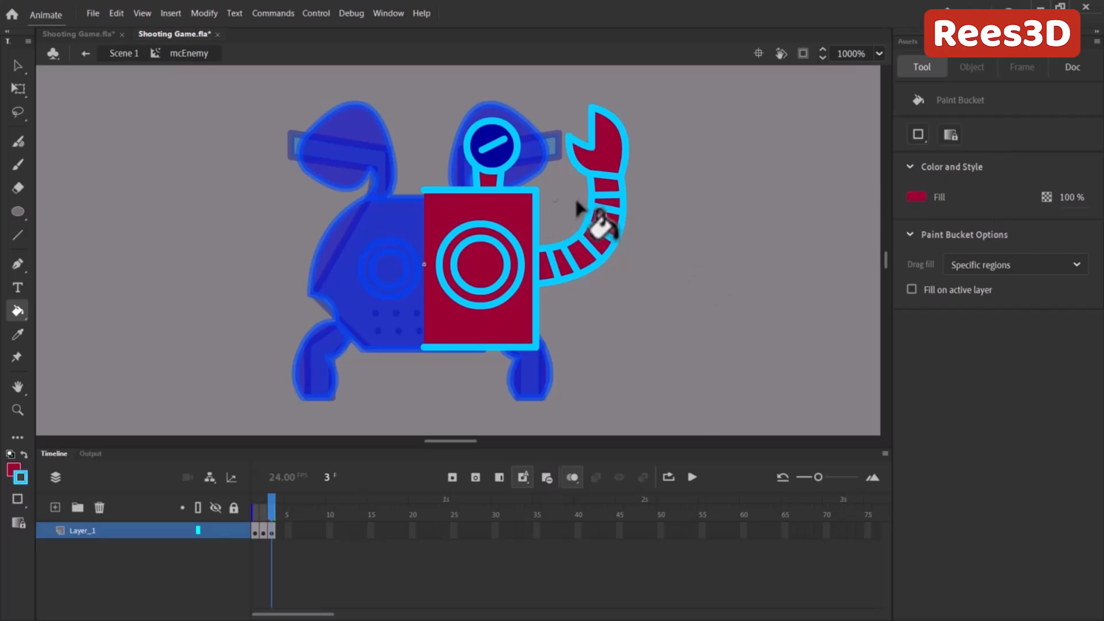
Step: Recolour the outline along the body's lower-right edges and the arm's underside amber with the Ink Bottle tool
left_click_drag(11, 311, 59, 329)
left_click(916, 162)
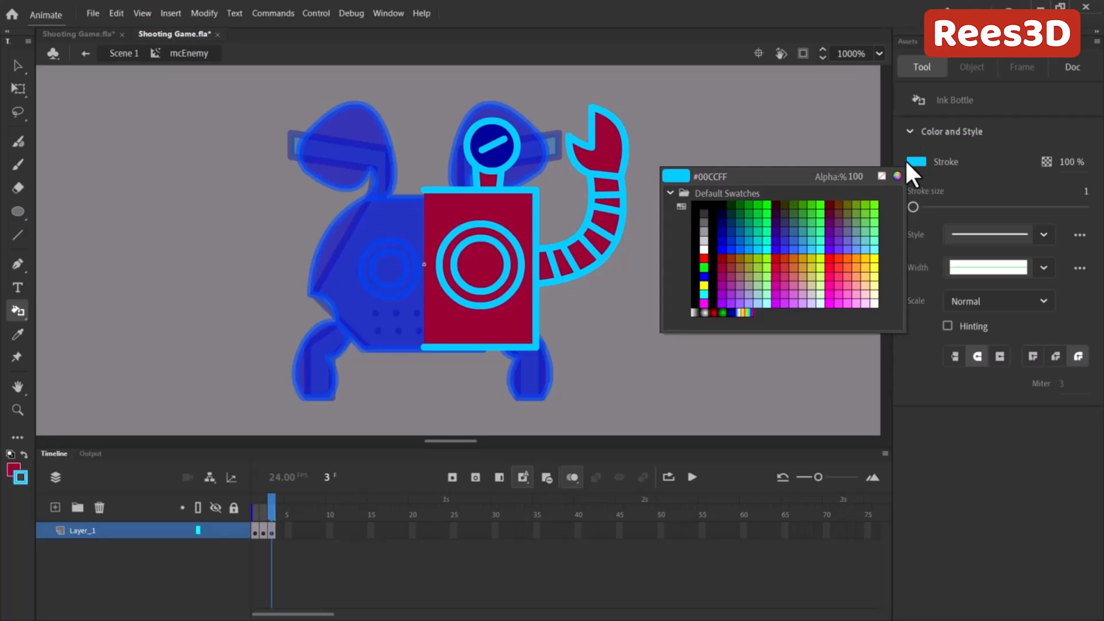
left_click(865, 260)
left_click(536, 285)
left_click(537, 304)
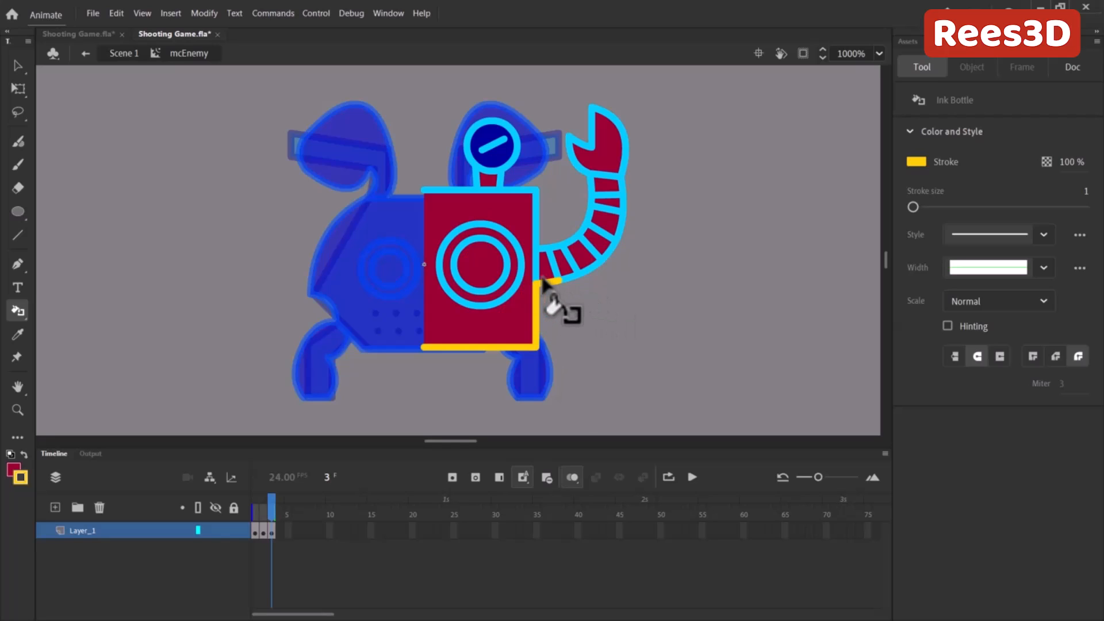
left_click(600, 268)
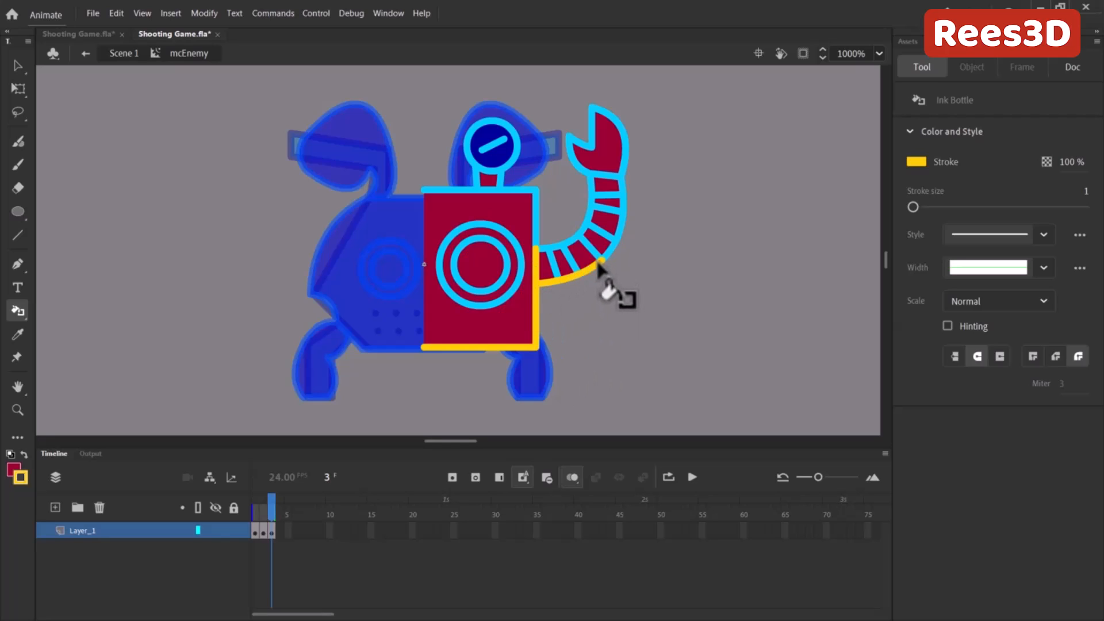
Step: Set the stroke colour of the connected outlines of the body, claw arm and eye stalk to yellow
left_click(16, 66)
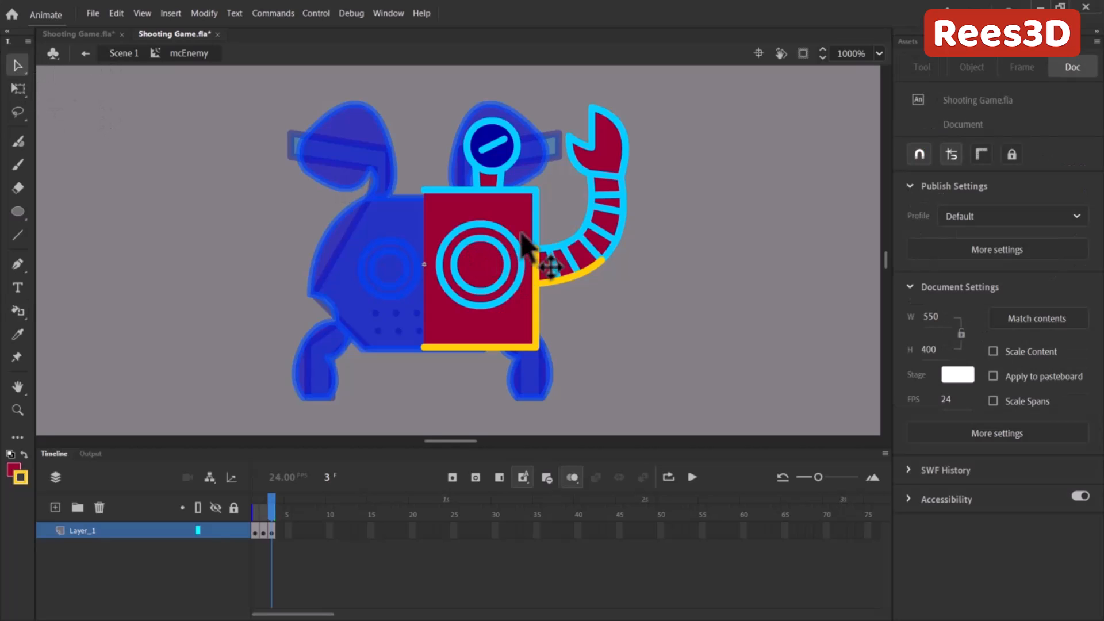
left_click(536, 214)
double_click(536, 212)
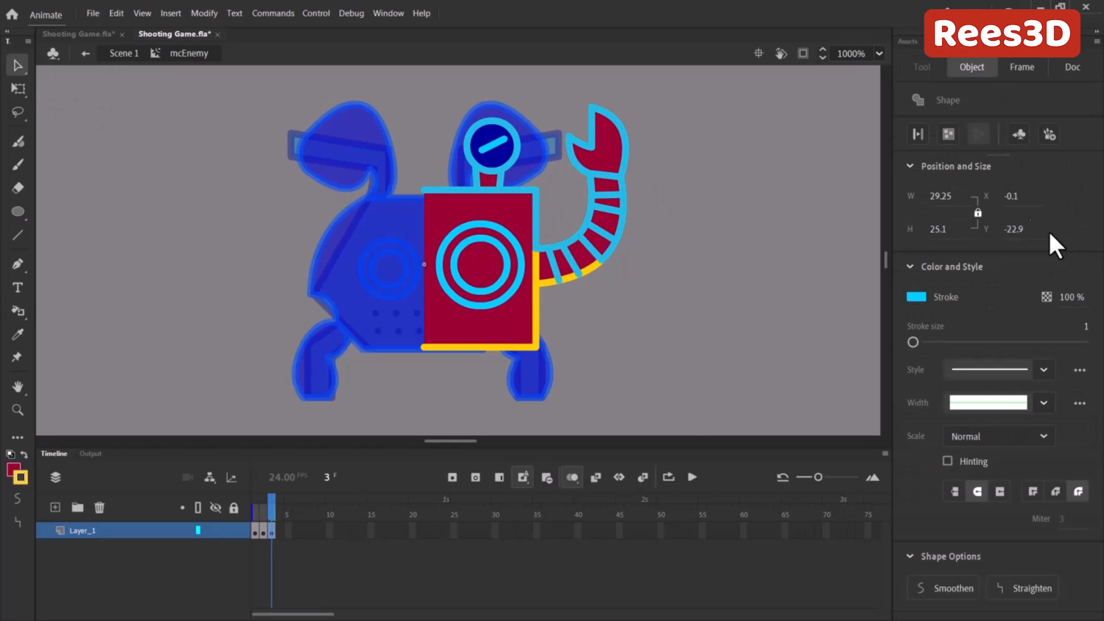
left_click(915, 296)
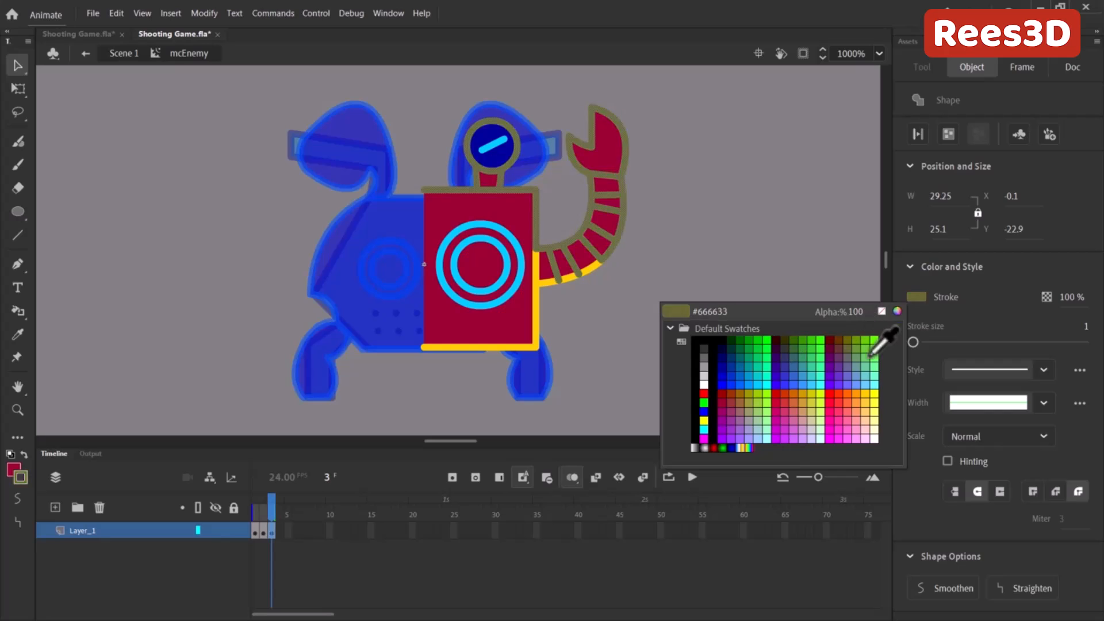
left_click(874, 393)
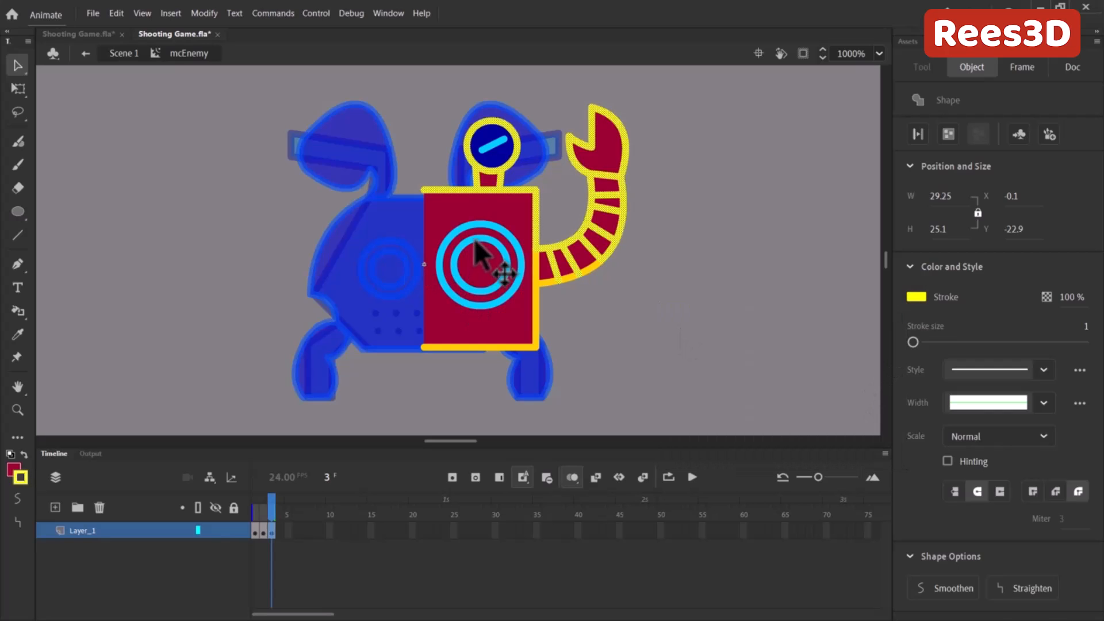
Step: Set the stroke colour of the two body rings and the slanted line in the eye to yellow
left_click(483, 261)
left_click(508, 238)
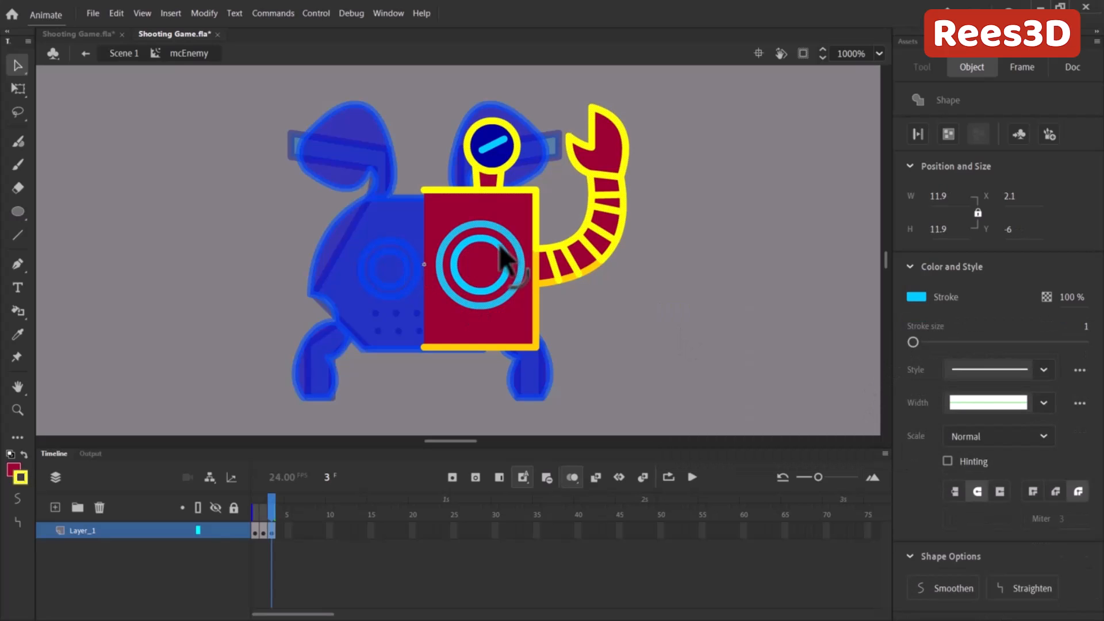
left_click(918, 297)
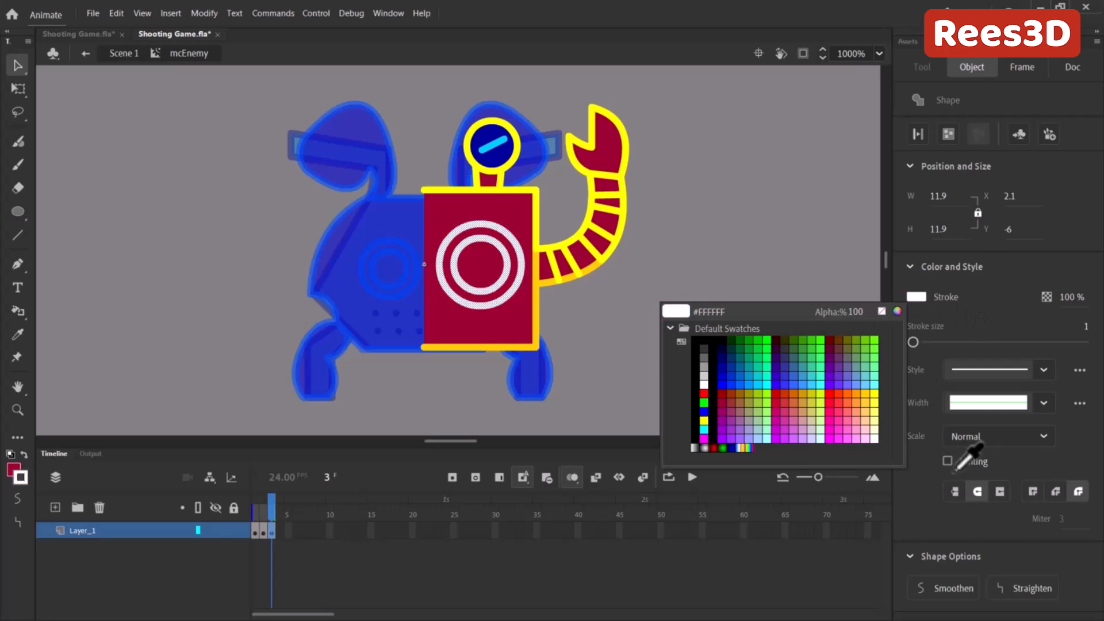
left_click(875, 393)
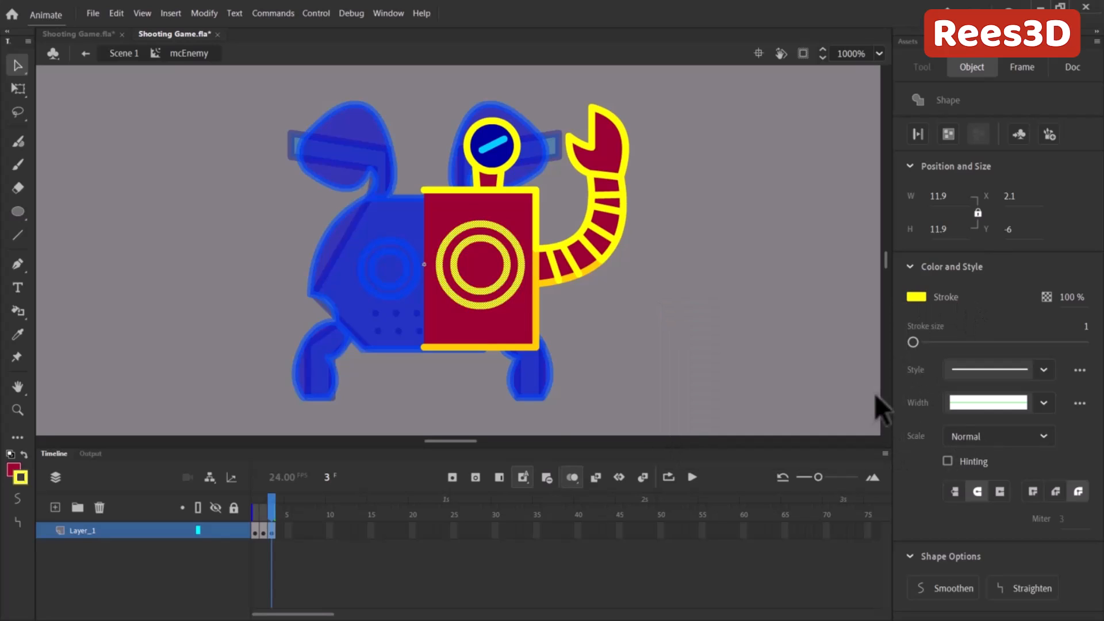
left_click(492, 144)
left_click(916, 298)
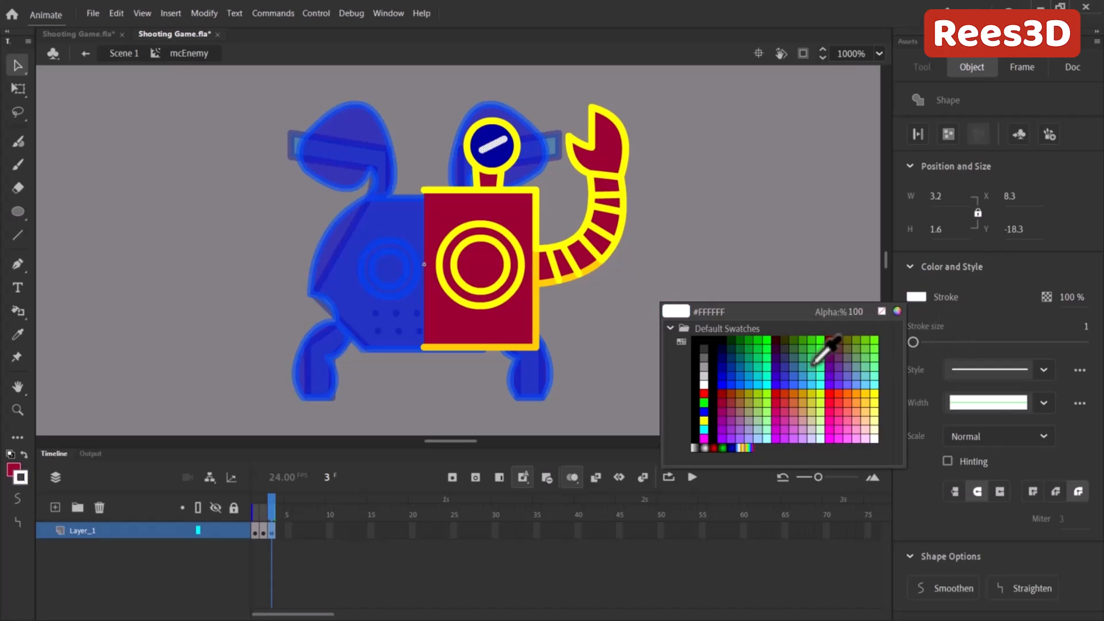
left_click(874, 394)
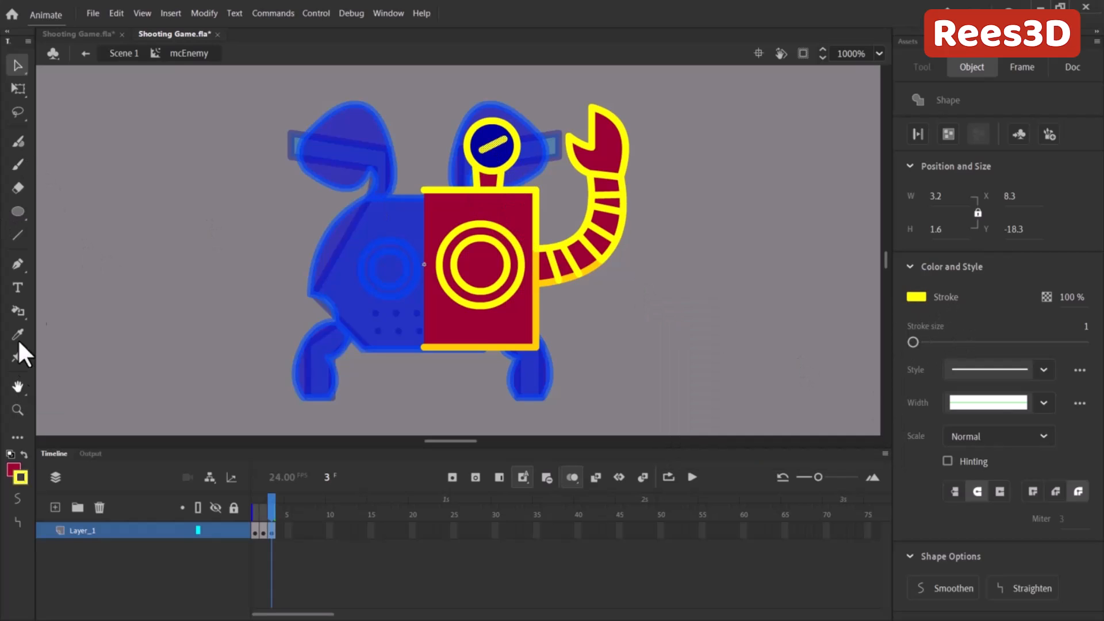
Step: Fill the small eye circle with dark red using the Paint Bucket tool
left_click(15, 311)
left_click(69, 310)
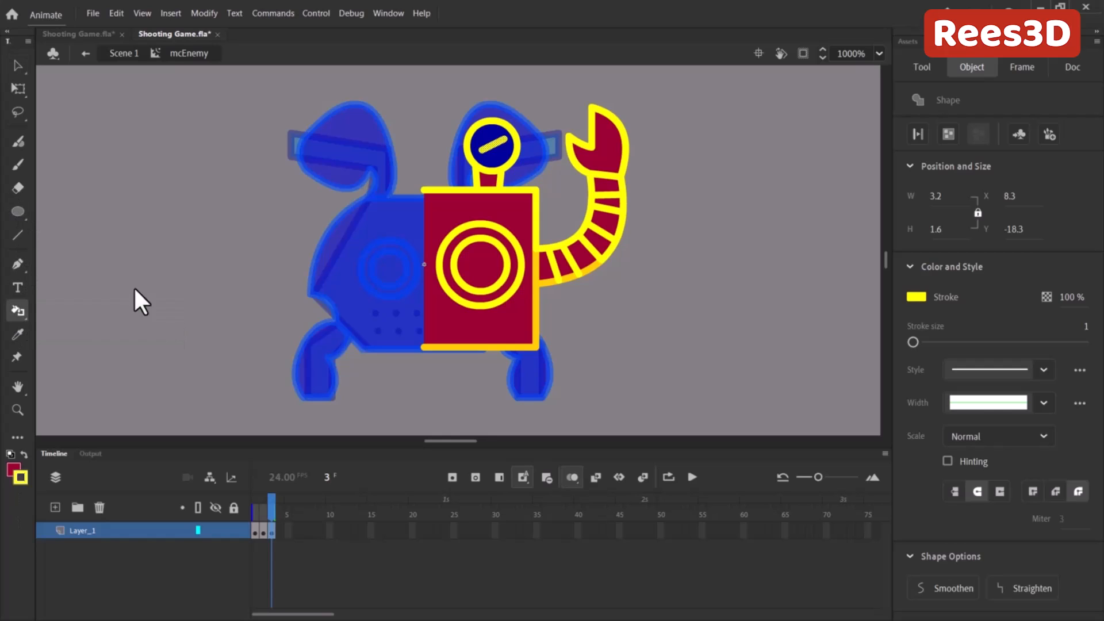
left_click(487, 158)
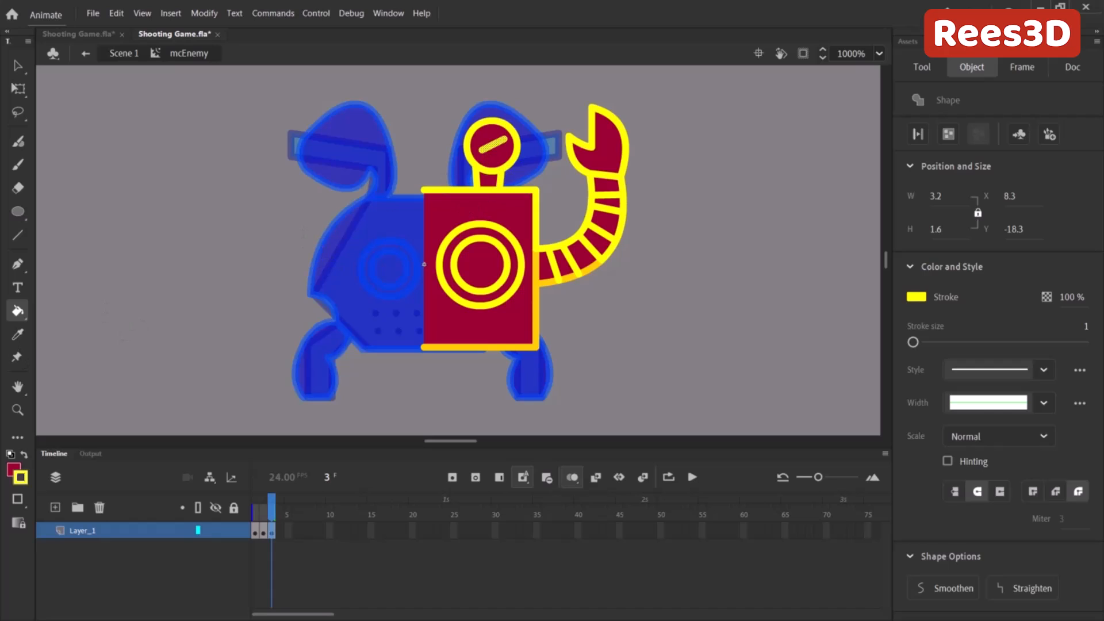
Step: Try filling the eye circle with white and undo the fill
left_click(13, 468)
left_click(10, 462)
left_click(12, 467)
left_click(73, 367)
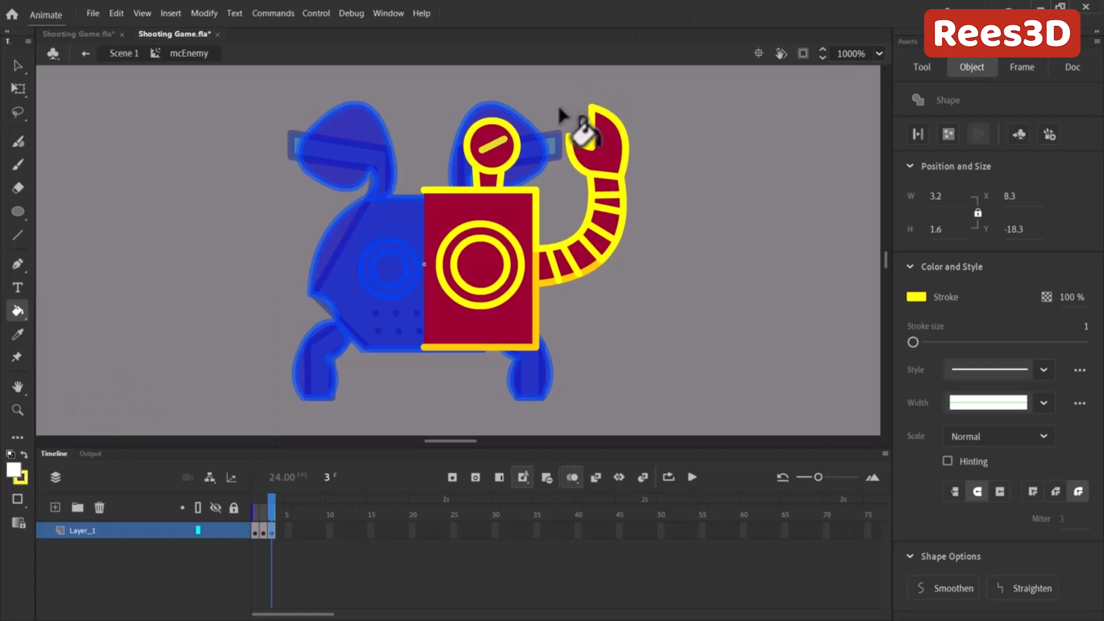
left_click(487, 153)
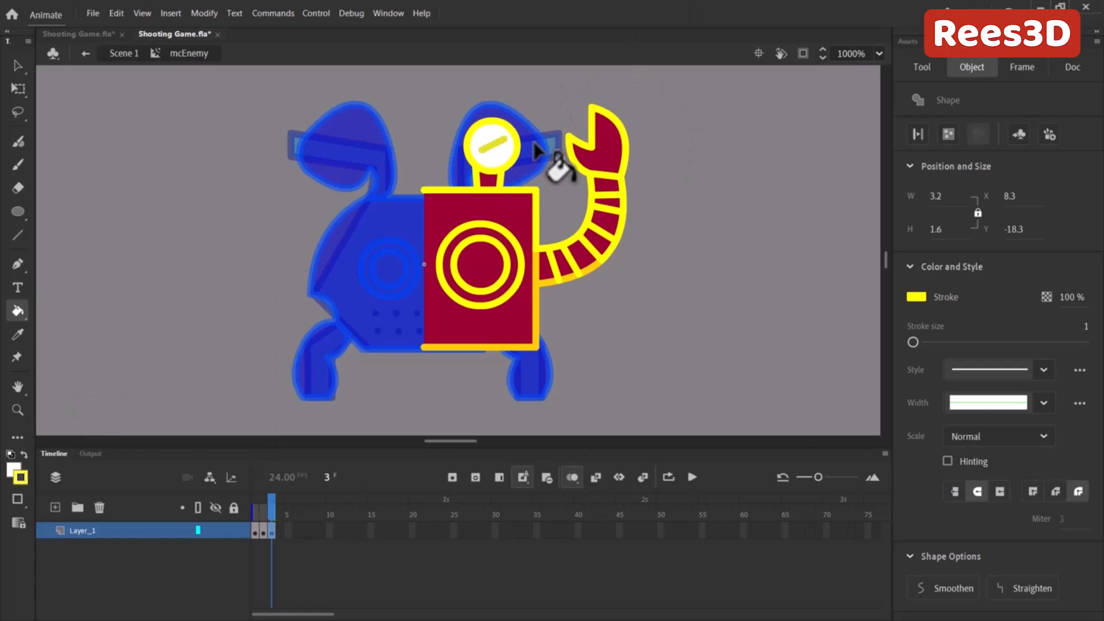
key("ctrl+z")
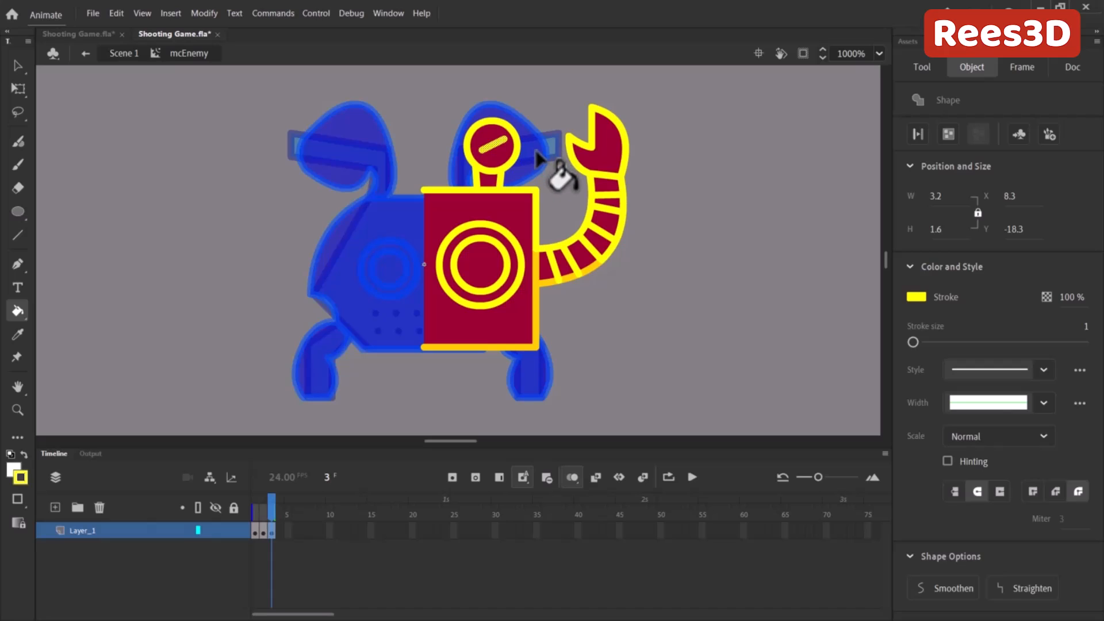
Step: Copy the whole half figure, paste it in place and flip the copy horizontally
left_click(16, 66)
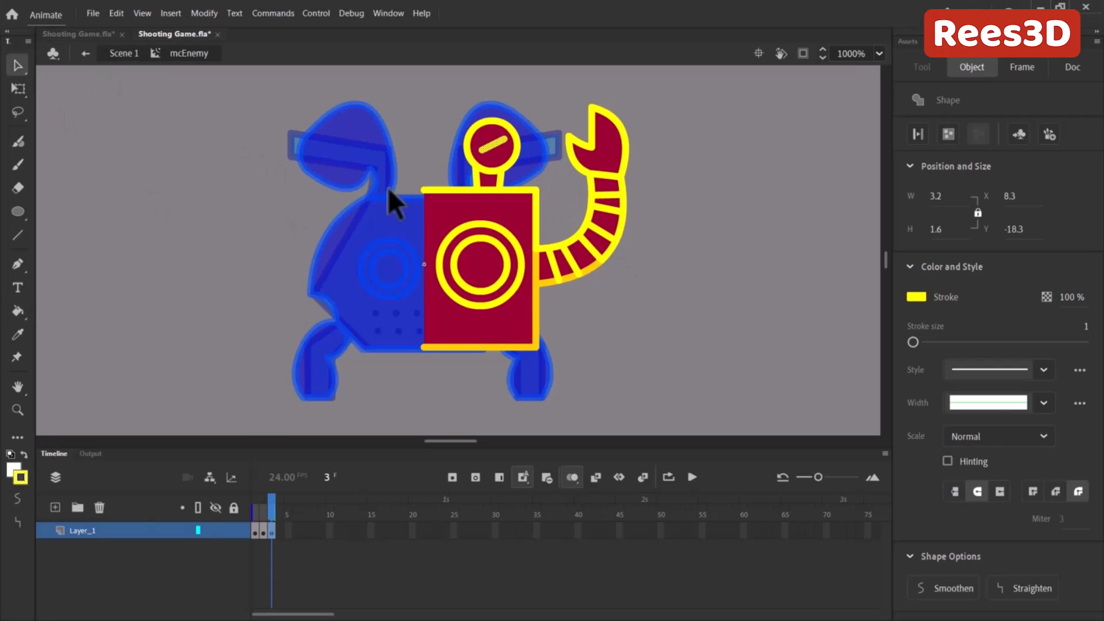
left_click_drag(398, 77, 681, 362)
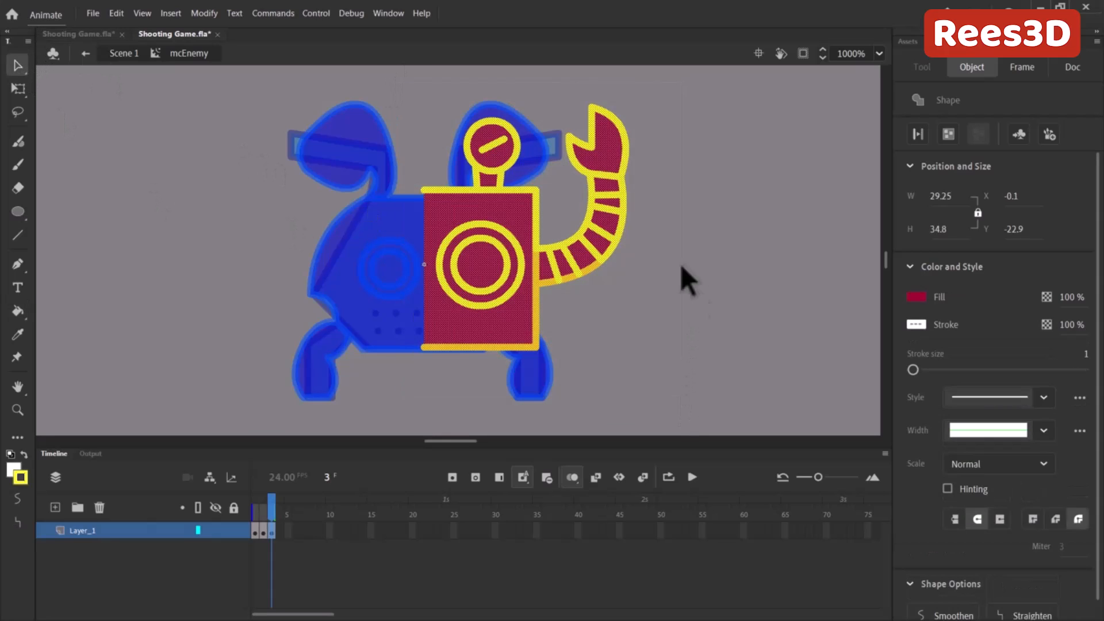
key("ctrl+c")
key("ctrl+shift+v")
left_click(394, 15)
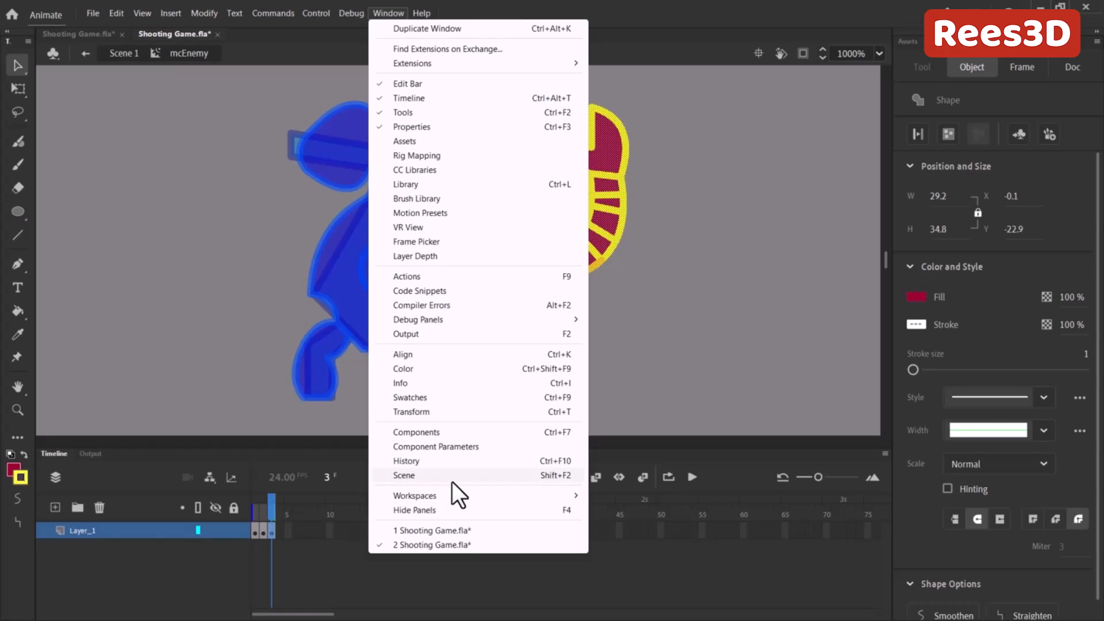
left_click(449, 411)
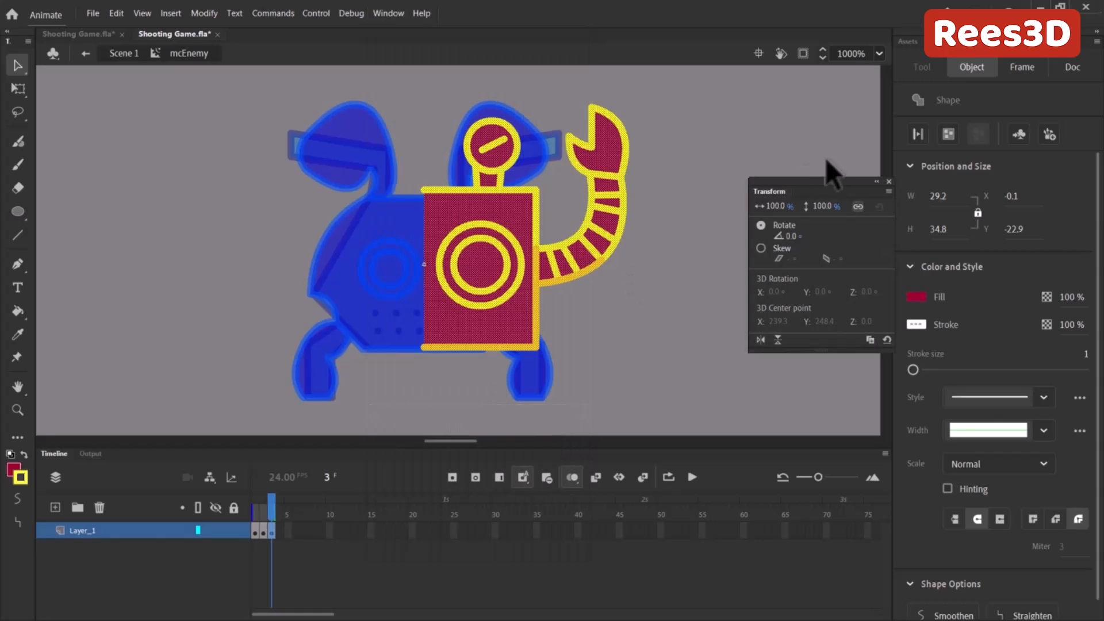
left_click(760, 340)
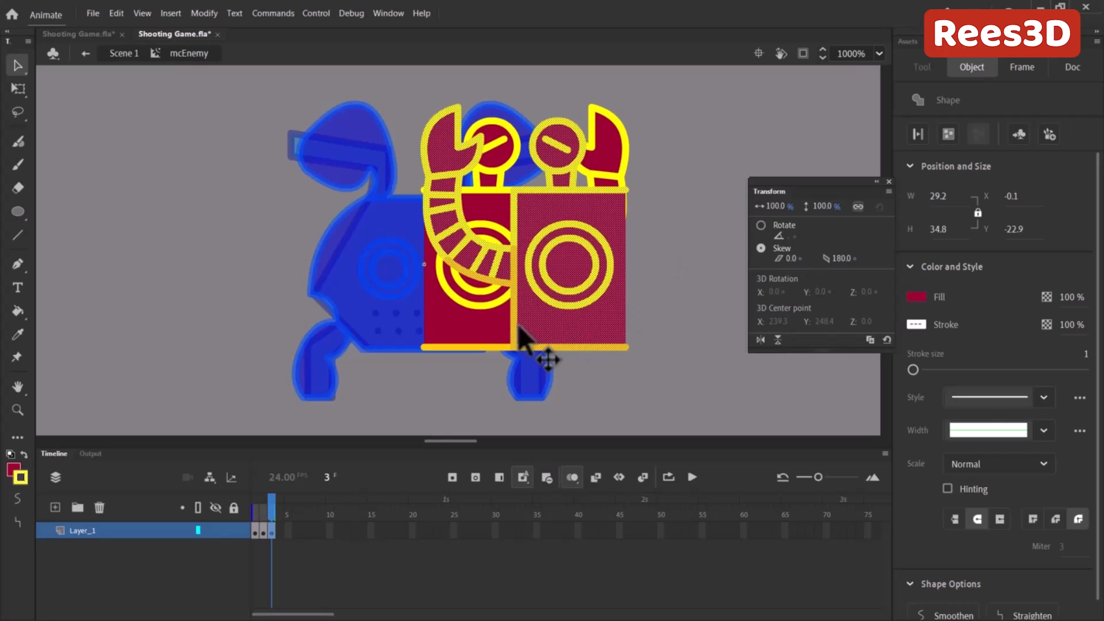
Step: Move the flipped copy left to X -29.3 so the two halves join at the body's centre, and deselect it
key("Left")
key("Left")
key("Left")
key("Left")
key("Left")
key("Left")
key("Left")
key("Left")
key("Left")
key("Left")
key("Left")
key("Left")
key("Left")
key("Left")
key("Left")
key("Left")
key("Left")
key("Left")
key("Left")
key("Left")
key("Left")
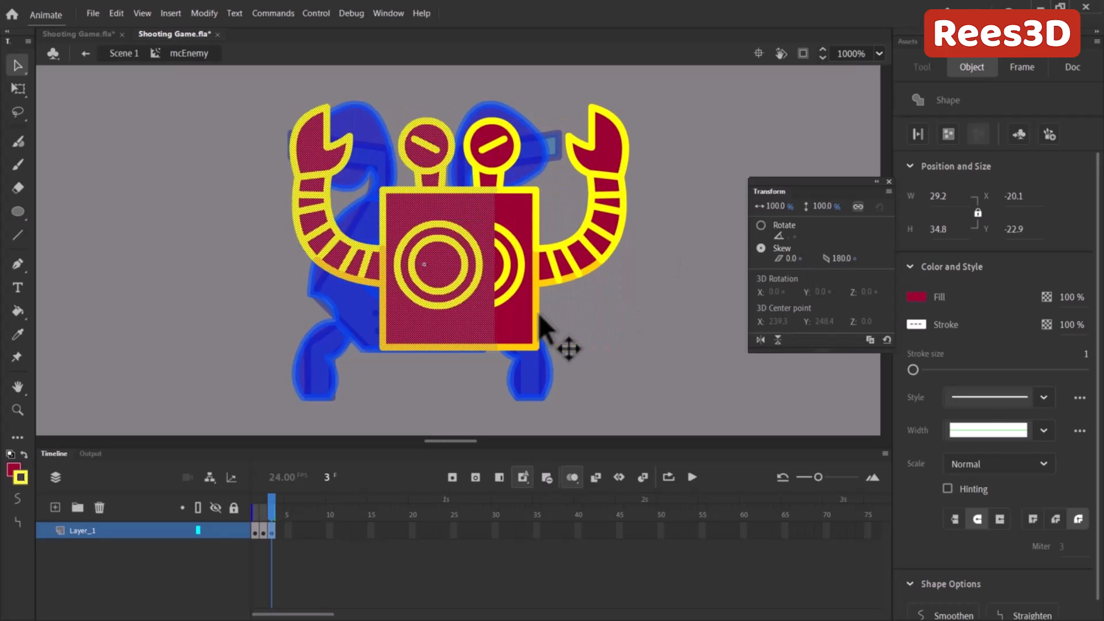
key("Left")
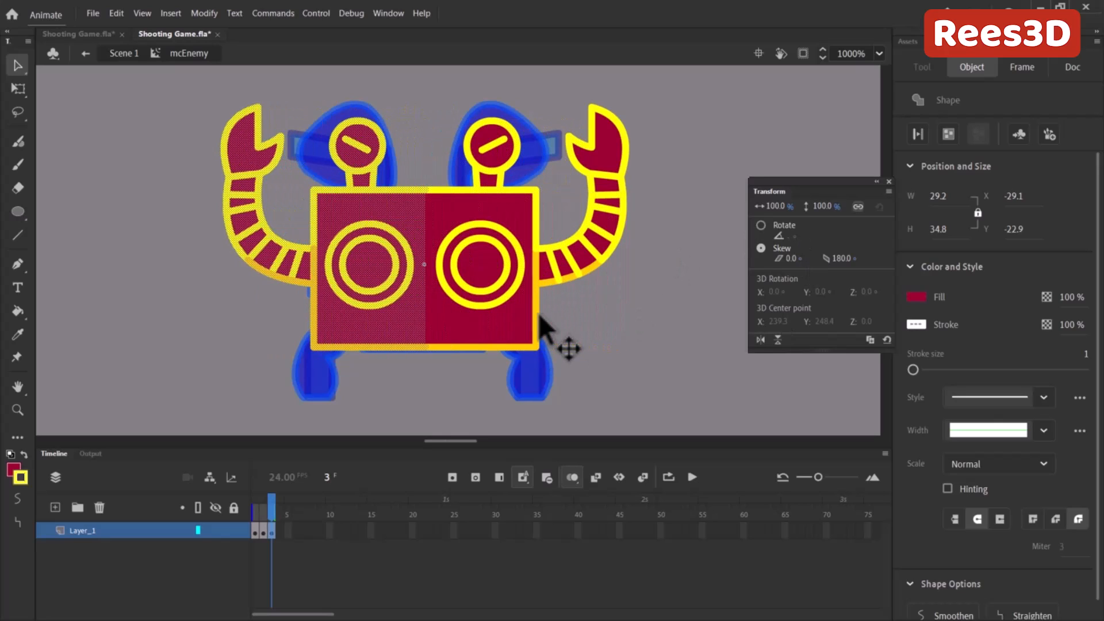
key("Left")
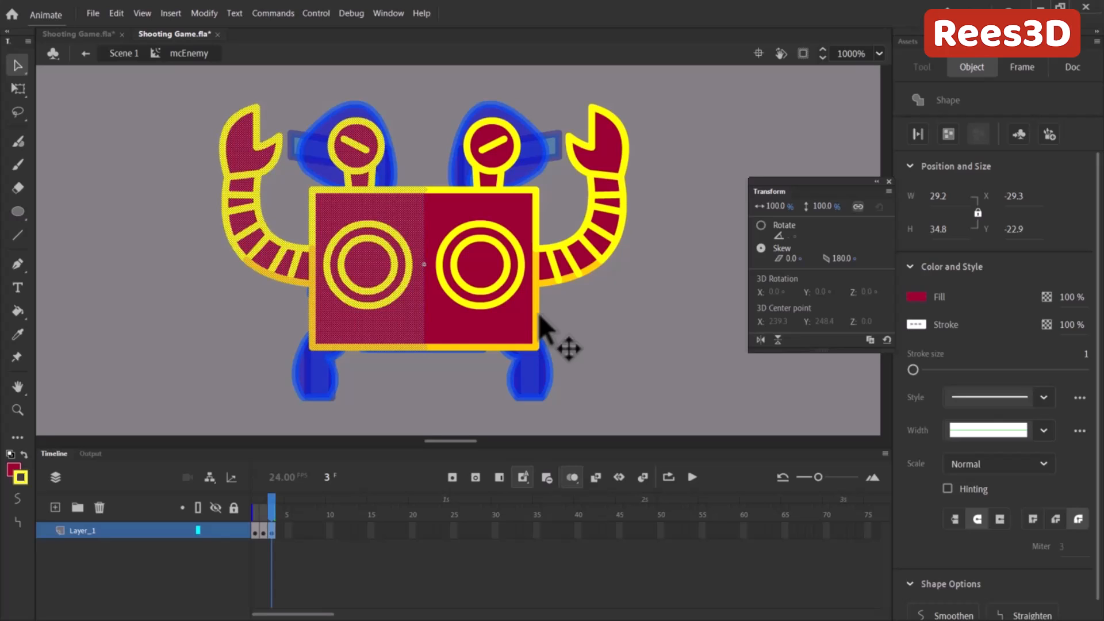
left_click(629, 293)
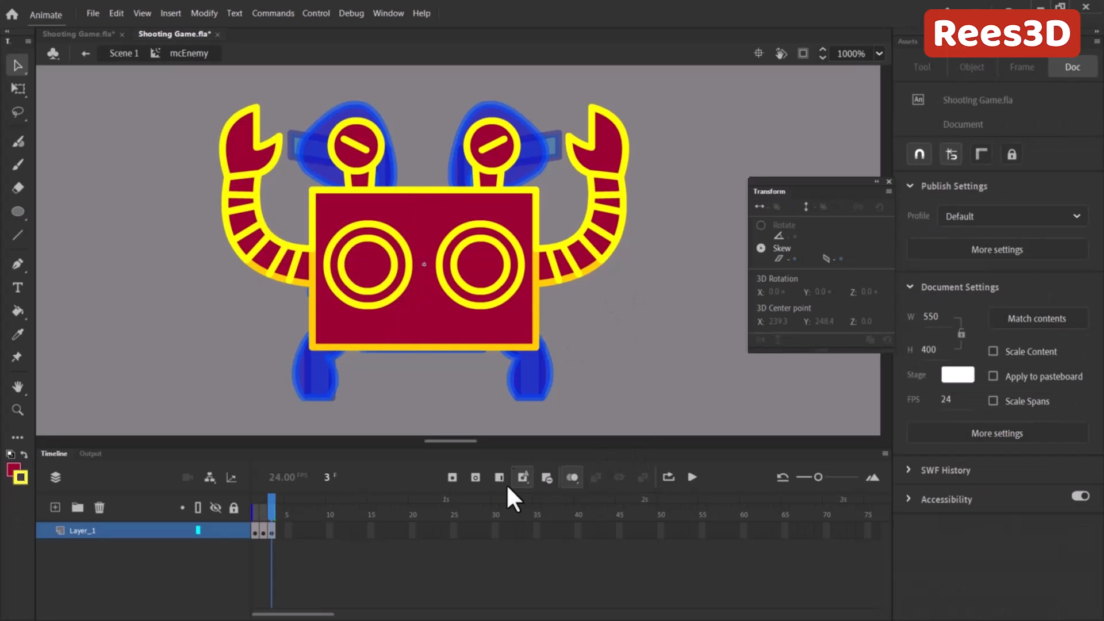
Step: Go back to frame 1 of mcEnemy and check the symbol's linkage in the Library
mouse_move(265, 510)
left_mouse_down()
mouse_move(255, 520)
mouse_move(271, 519)
left_mouse_up()
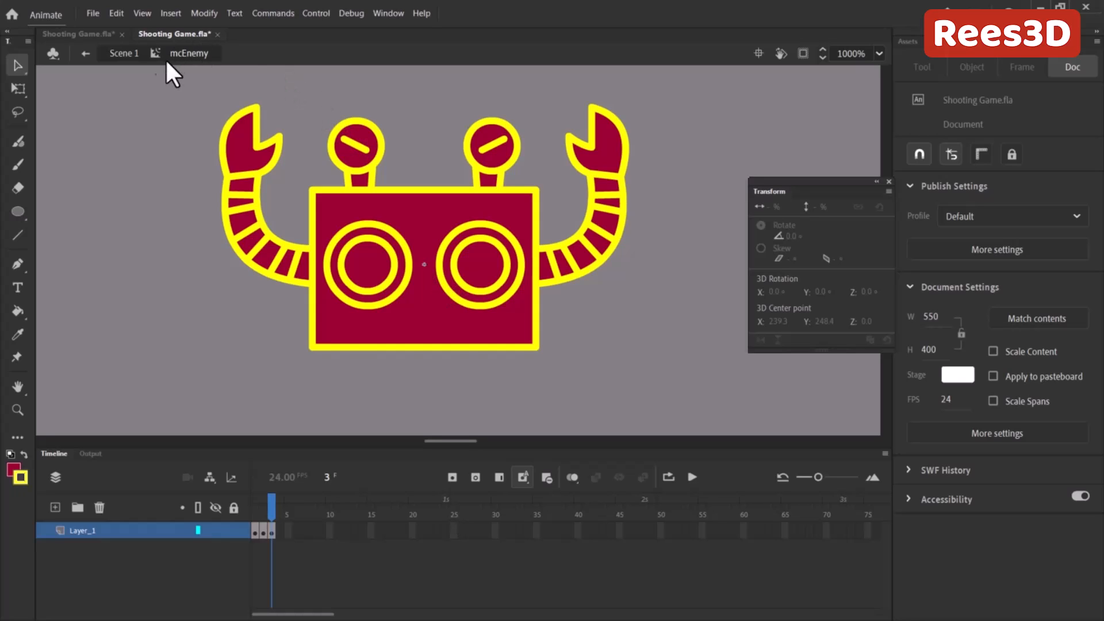
mouse_move(268, 505)
left_mouse_down()
mouse_move(238, 506)
mouse_move(274, 516)
mouse_move(255, 509)
left_mouse_up()
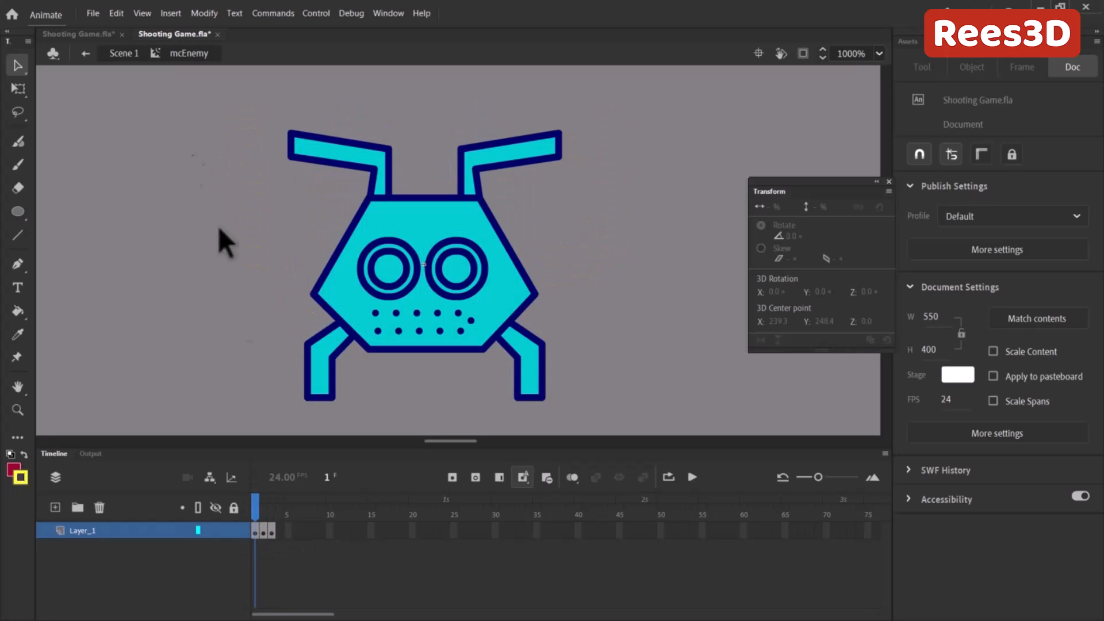
left_click(1043, 51)
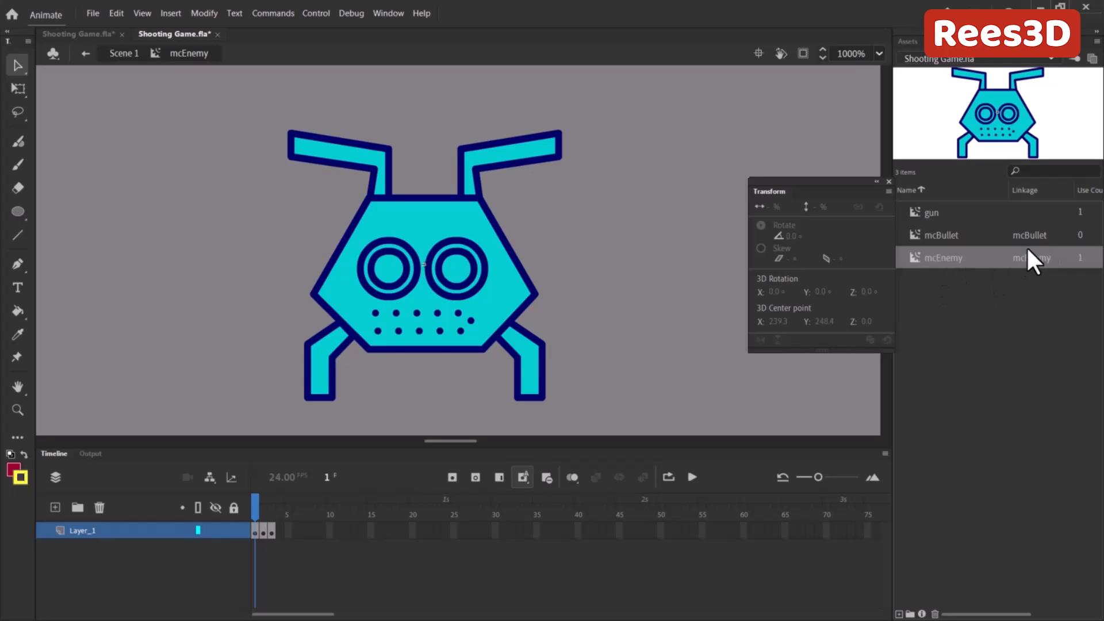
left_click(1045, 311)
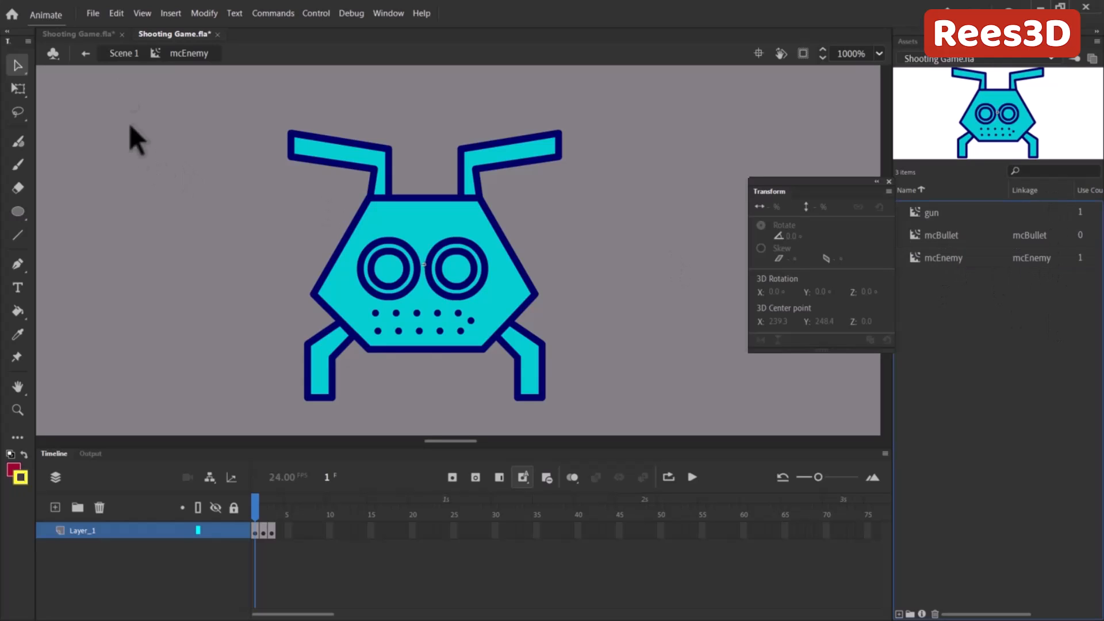
Step: Return to Scene 1 from mcEnemy and preview the mcBullet and mcEnemy symbols in the Library
left_click(120, 53)
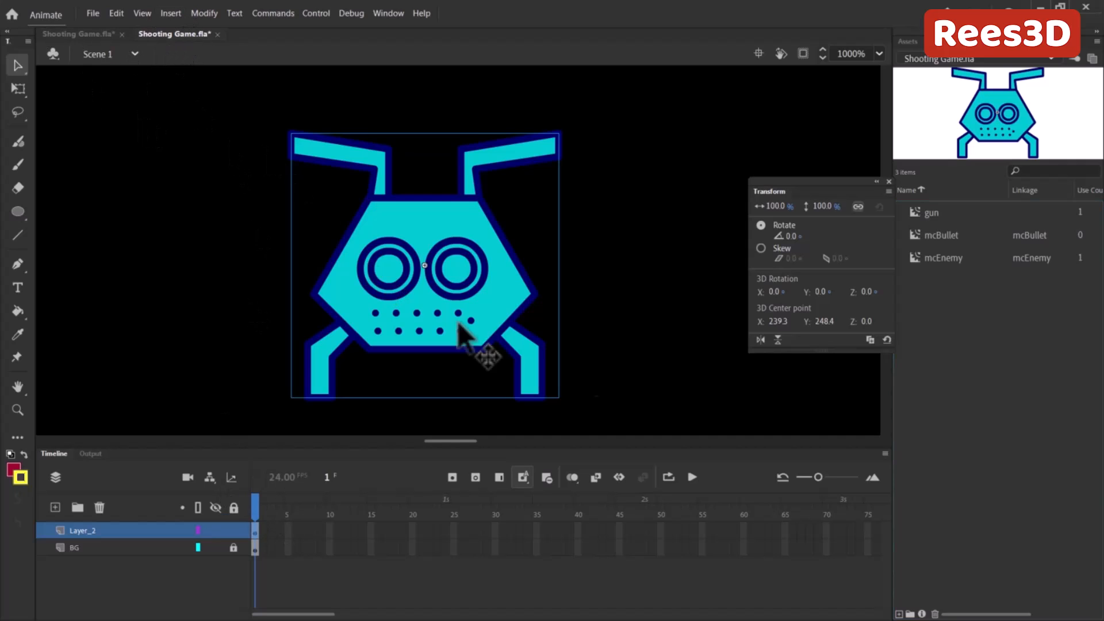
left_click(945, 239)
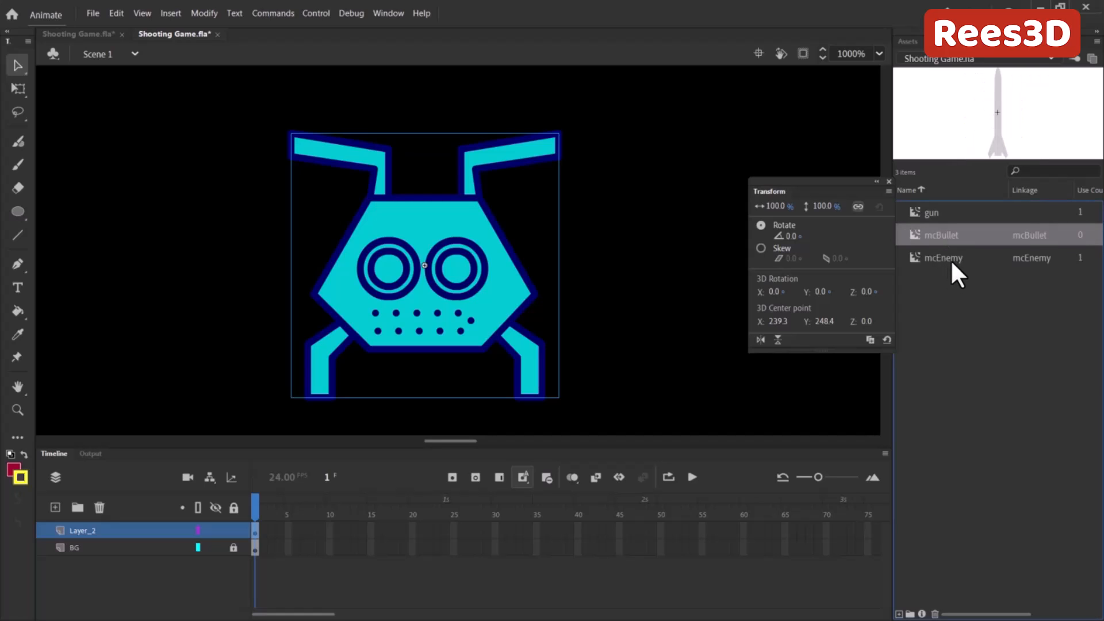
left_click(950, 259)
left_click(946, 239)
left_click(944, 257)
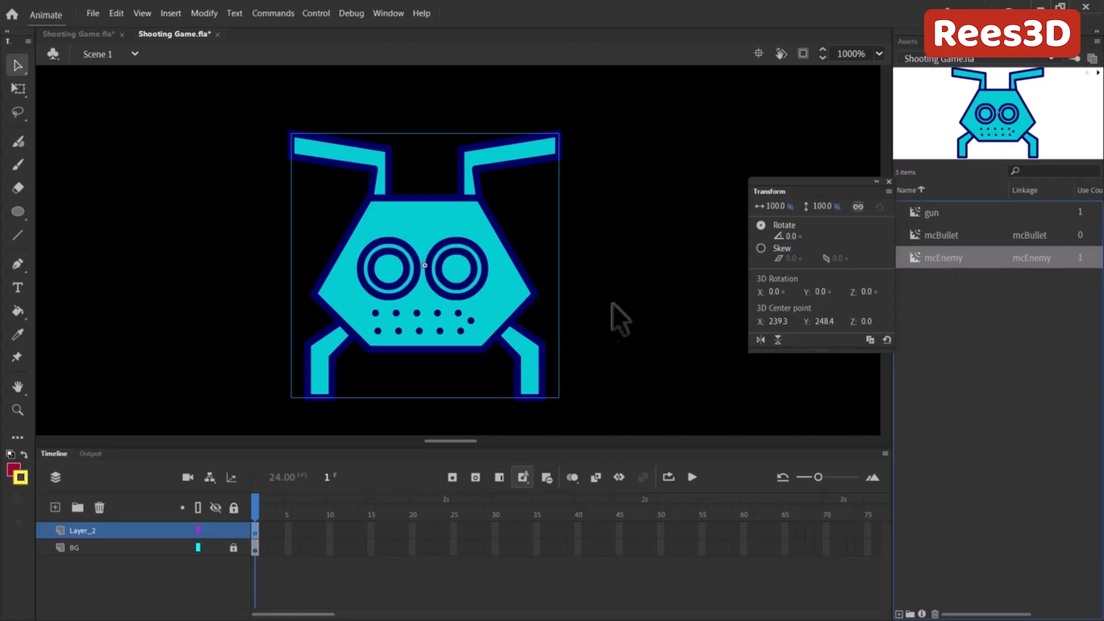
Step: Delete the mcEnemy instance from the stage, keeping the symbol in the Library
left_click(600, 317)
key("ctrl+minus")
key("ctrl+minus")
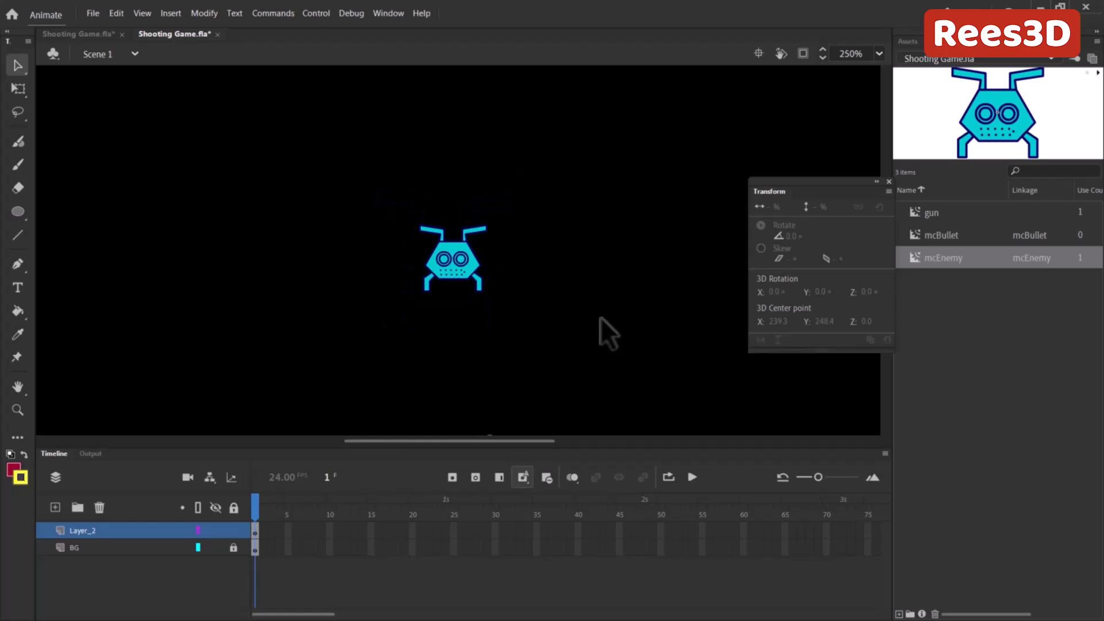
key("ctrl+minus")
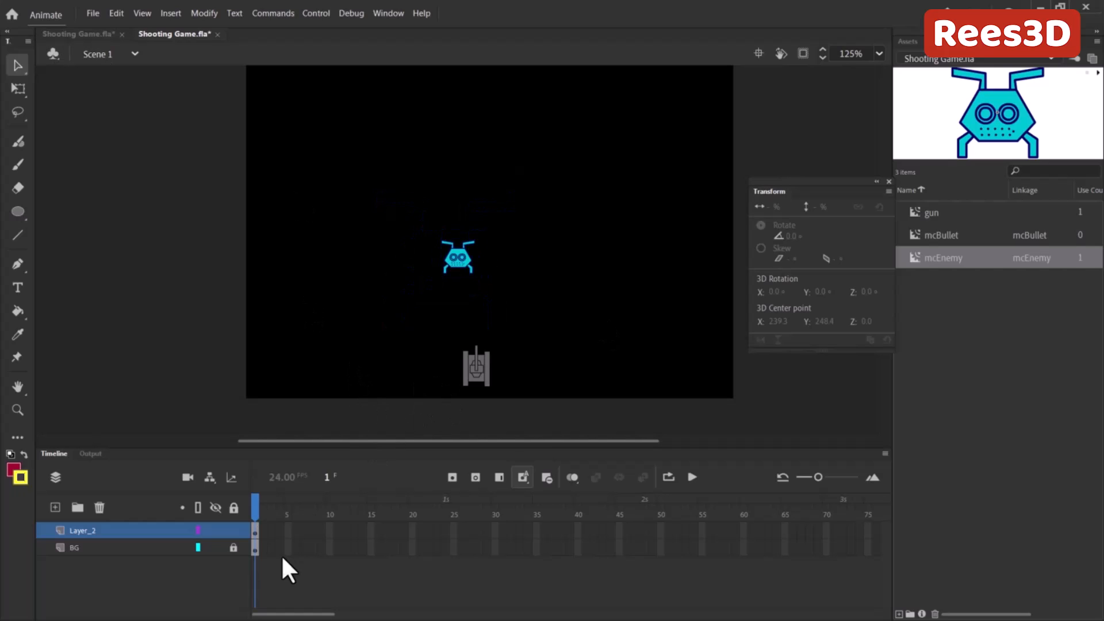
left_click(466, 256)
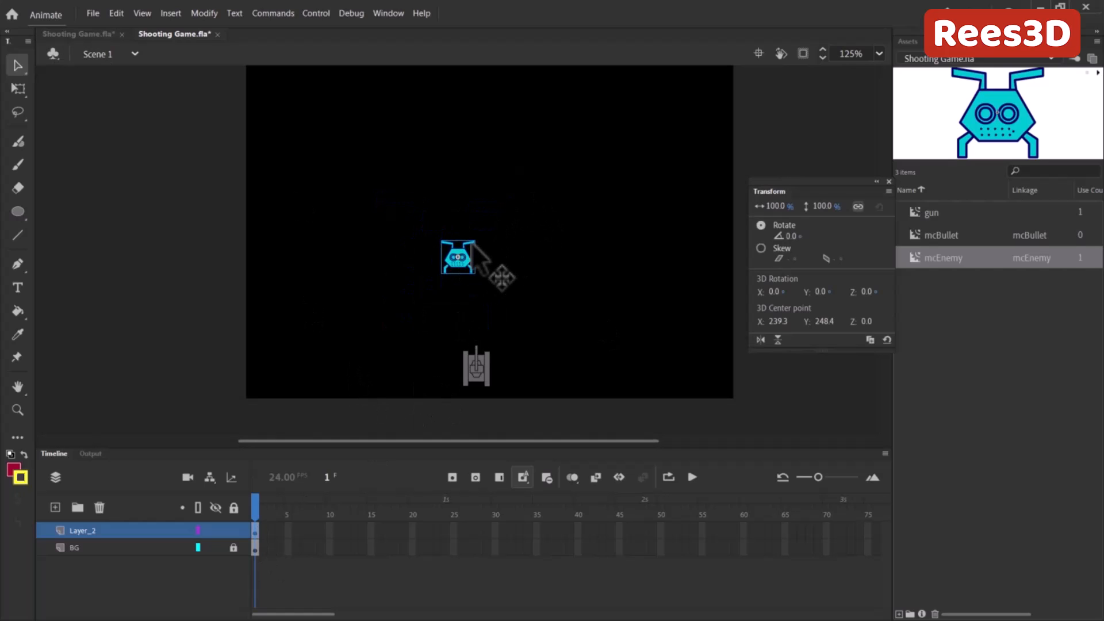
key("Delete")
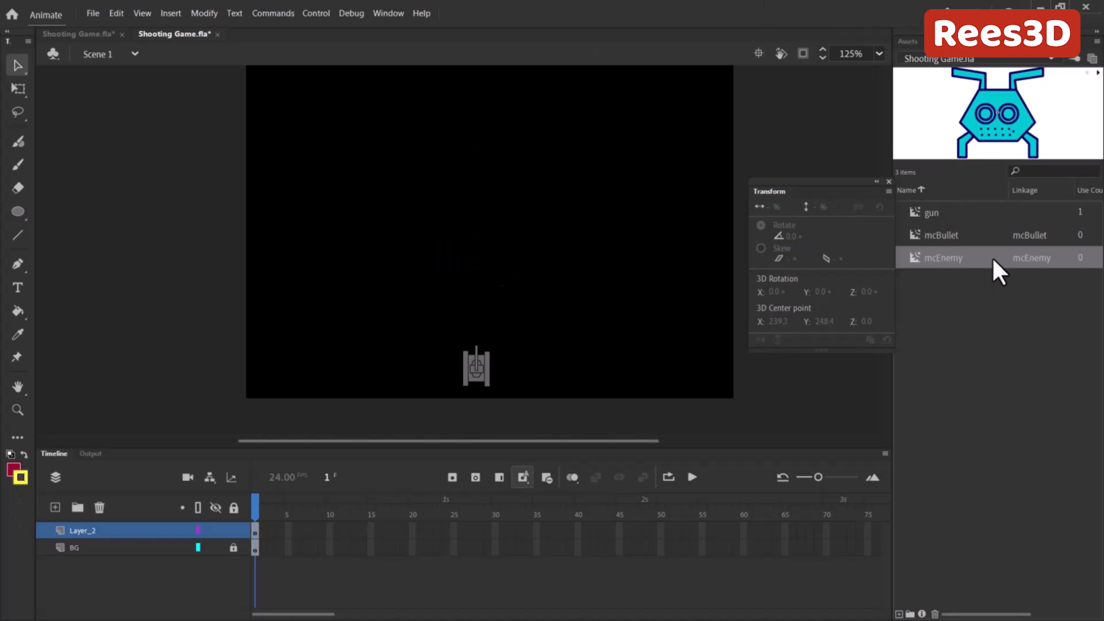
left_click(482, 381)
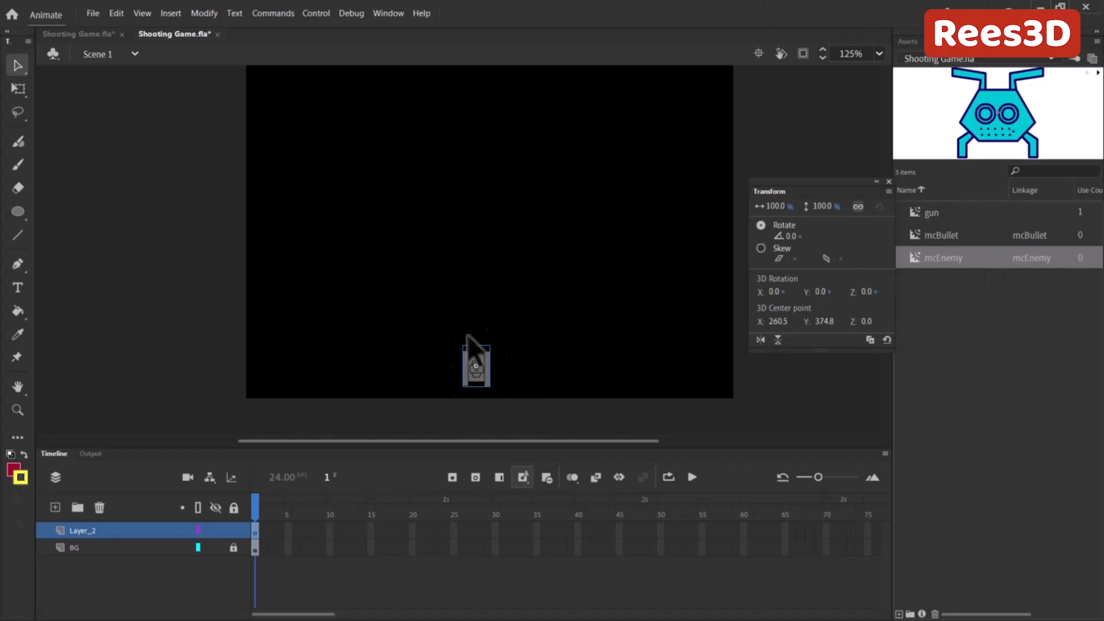
key("ctrl+minus")
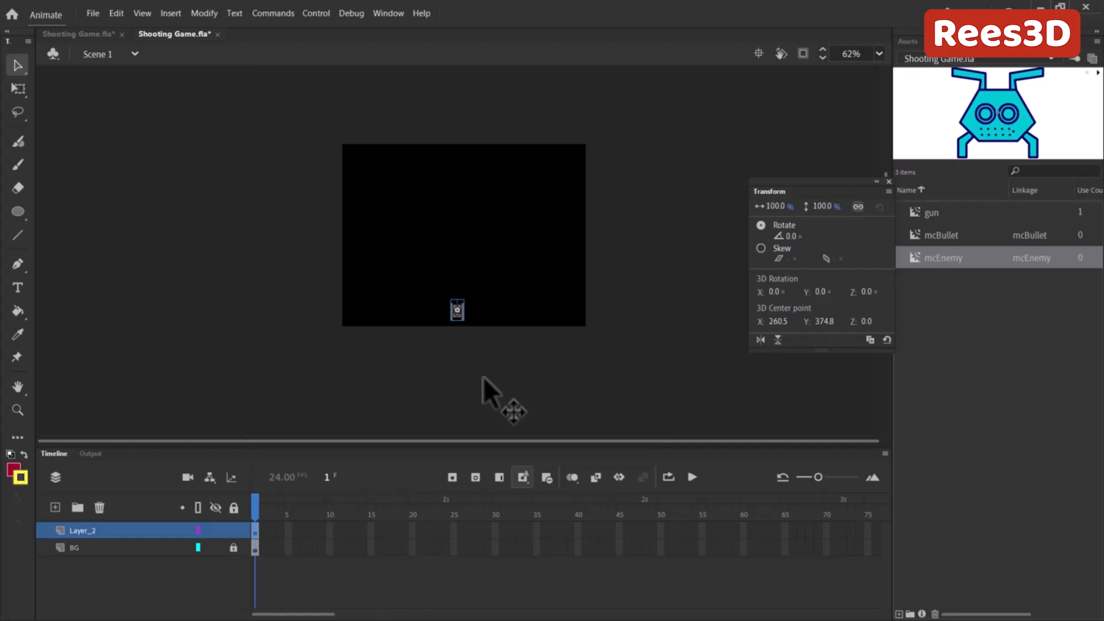
key("ctrl+equal")
left_click_drag(560, 194, 517, 320)
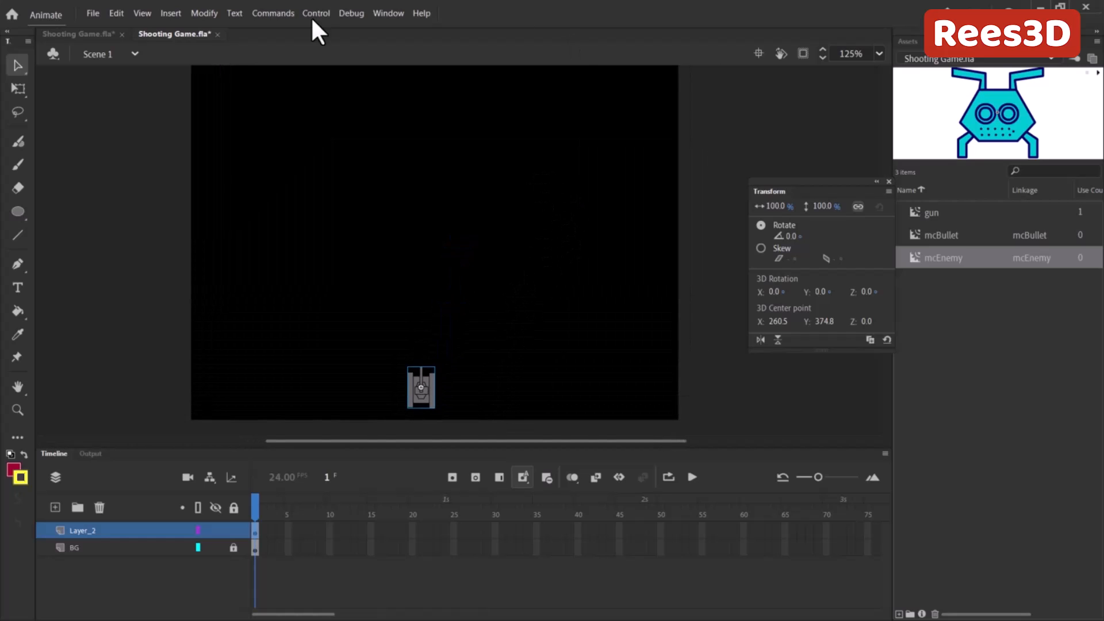
key("ctrl+minus")
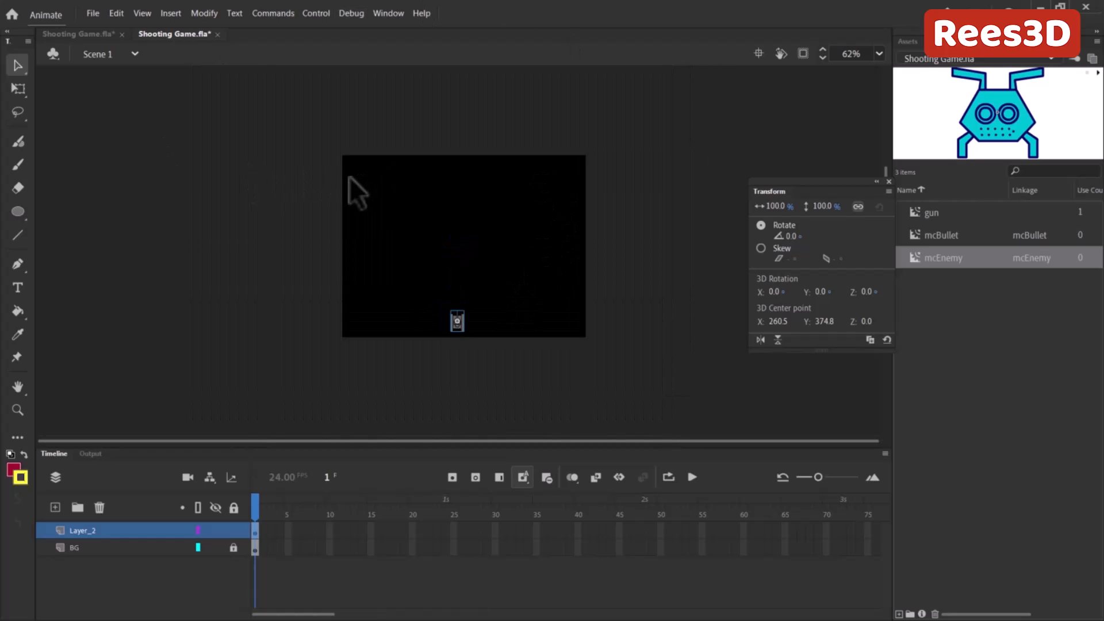
key("ctrl+equal")
left_click_drag(505, 155, 427, 273)
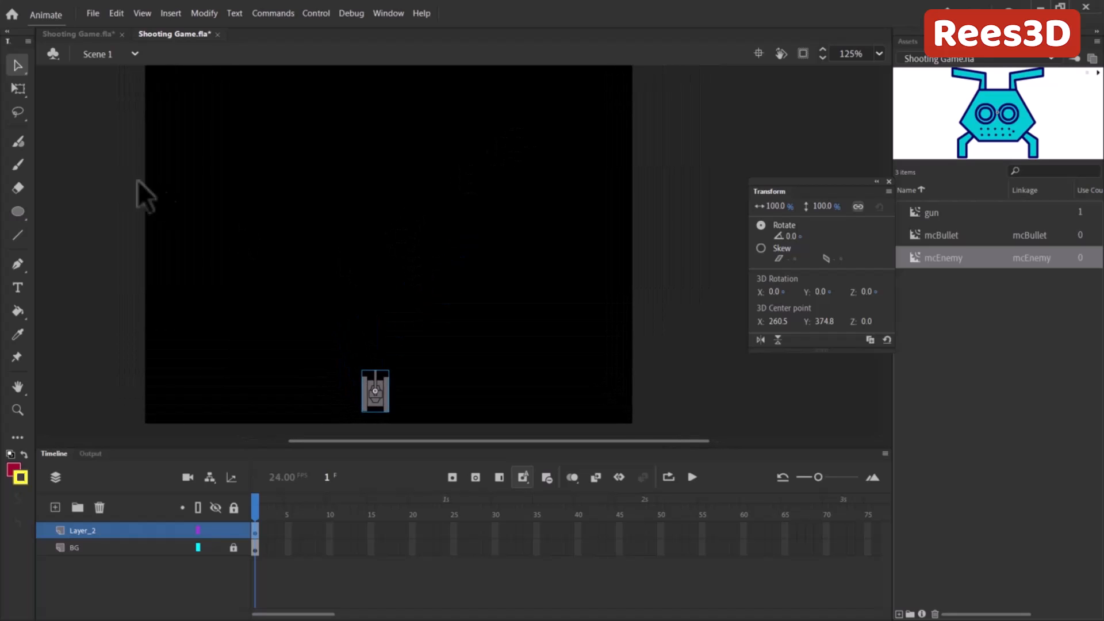
Step: Add a new layer named Text above the tank's layer and rename the tank's layer Gun
left_click(17, 287)
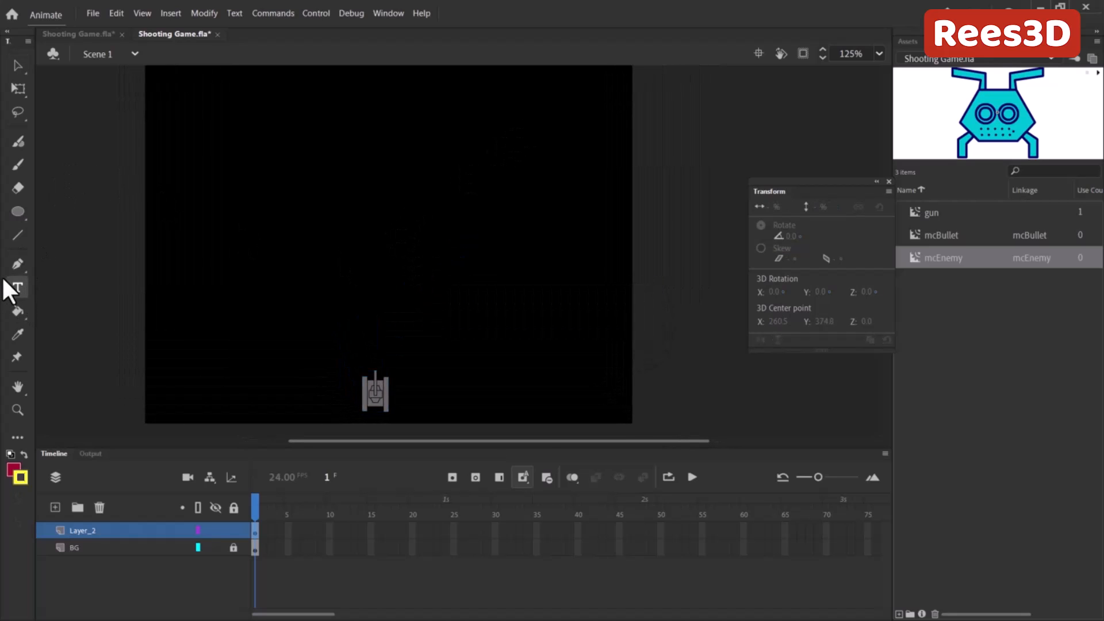
left_click(55, 507)
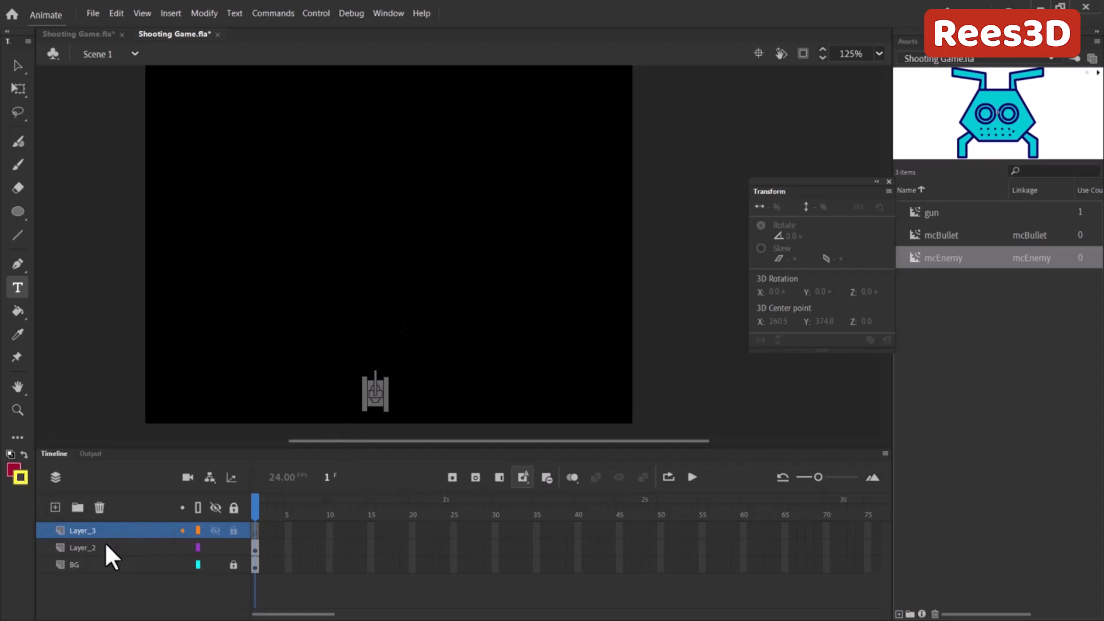
double_click(92, 546)
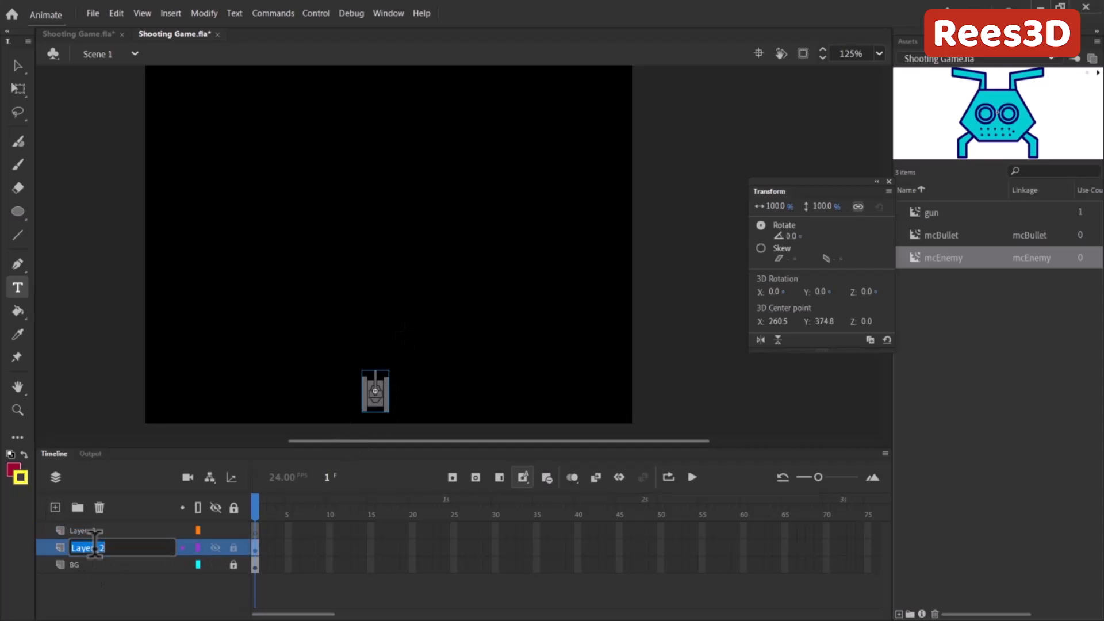
type("Gun")
key("Return")
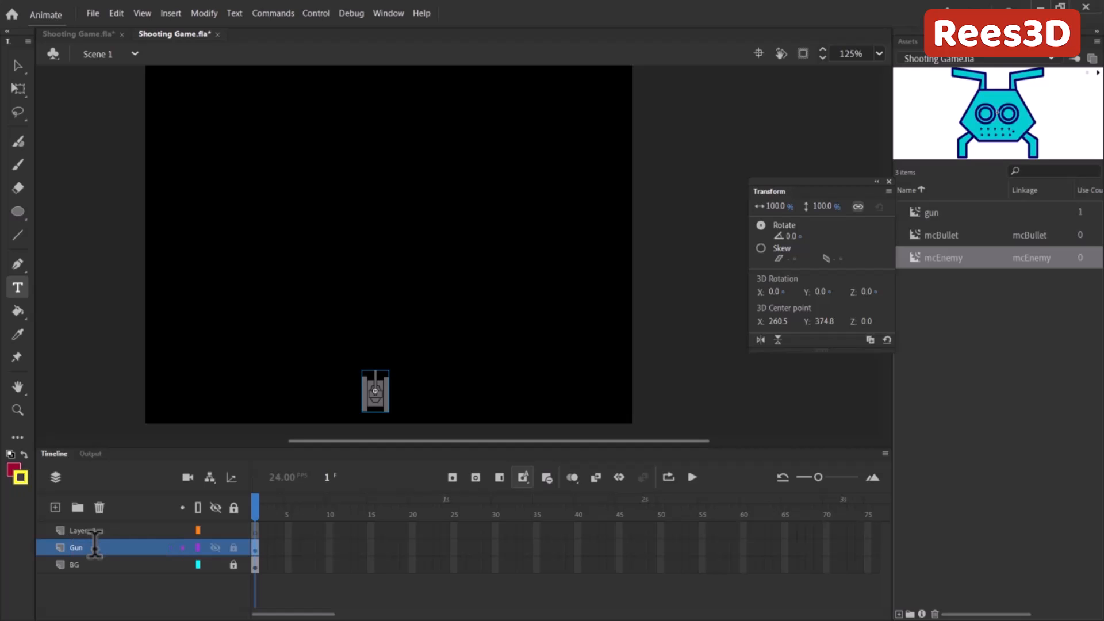
double_click(84, 525)
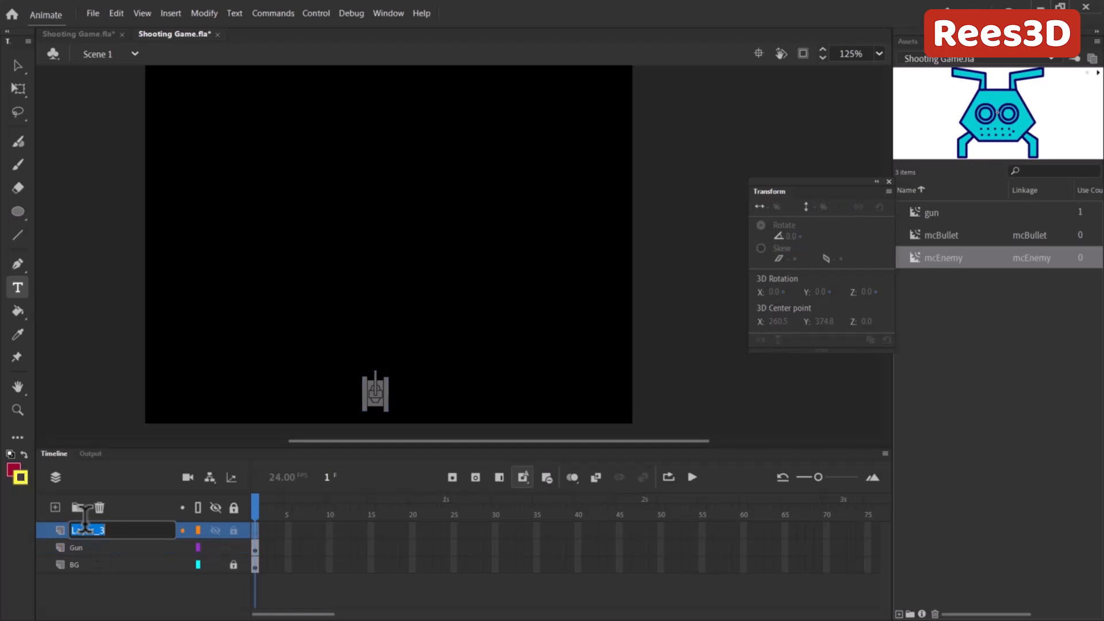
type("Text")
key("Return")
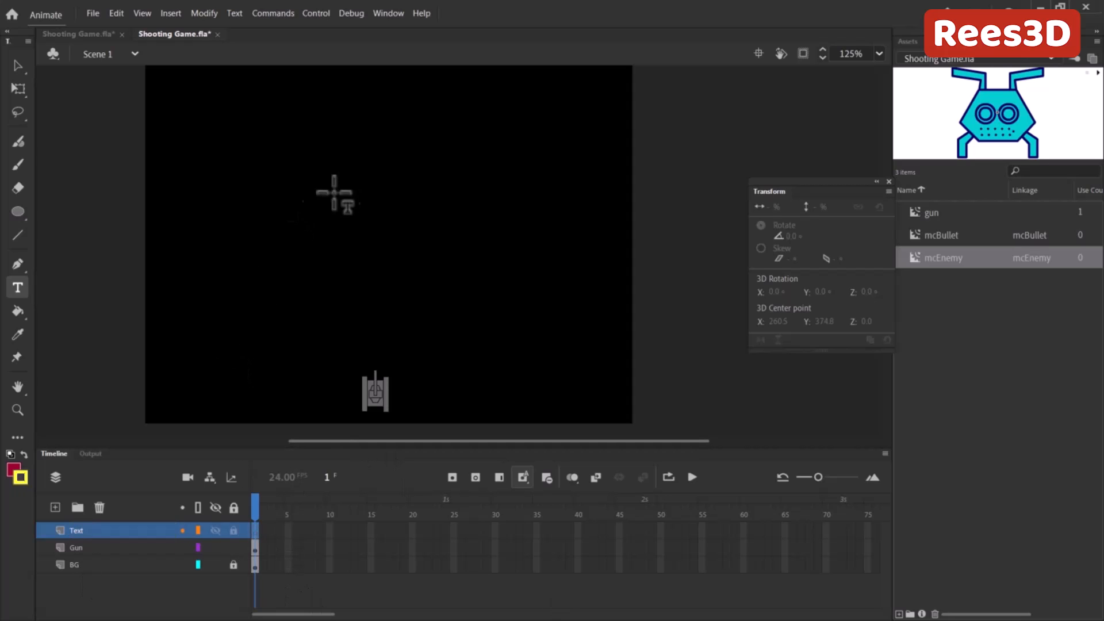
left_click_drag(365, 174, 365, 214)
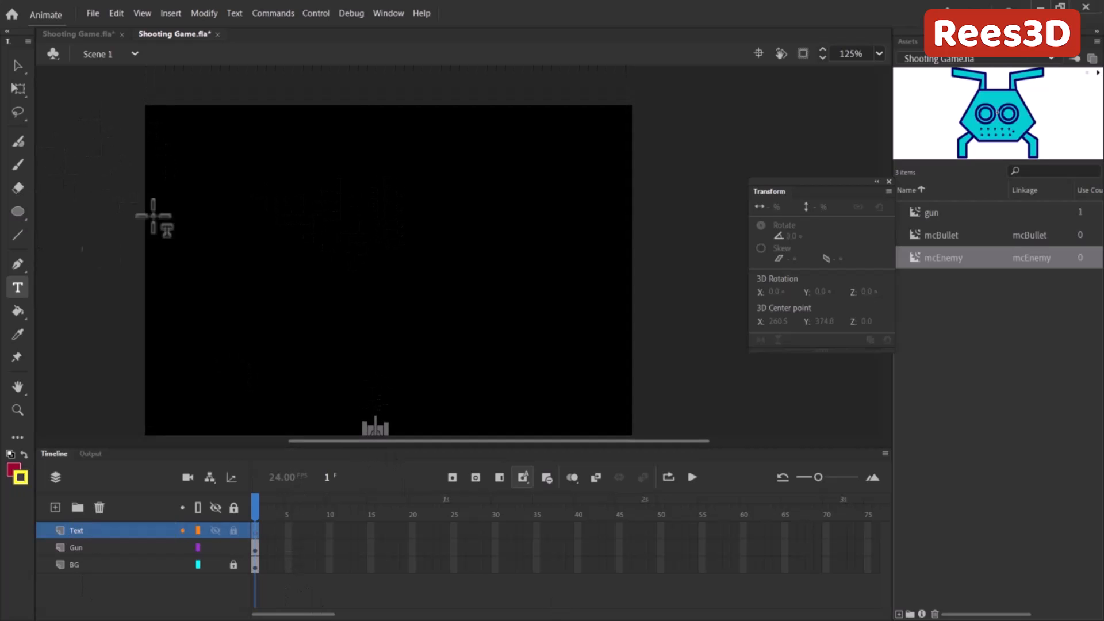
left_click(164, 124)
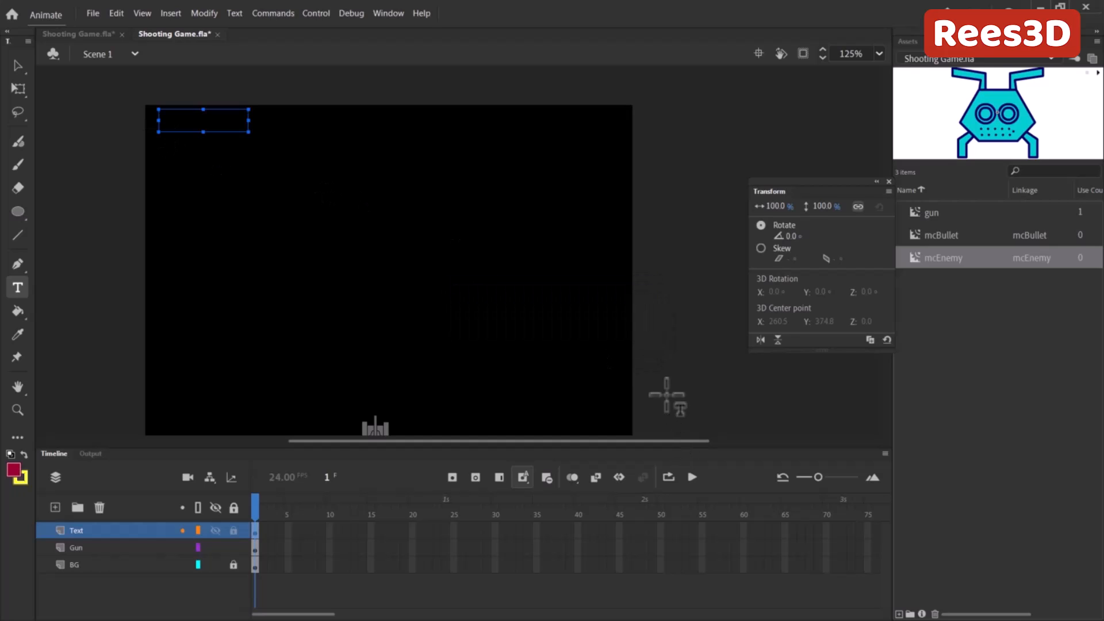
key("Escape")
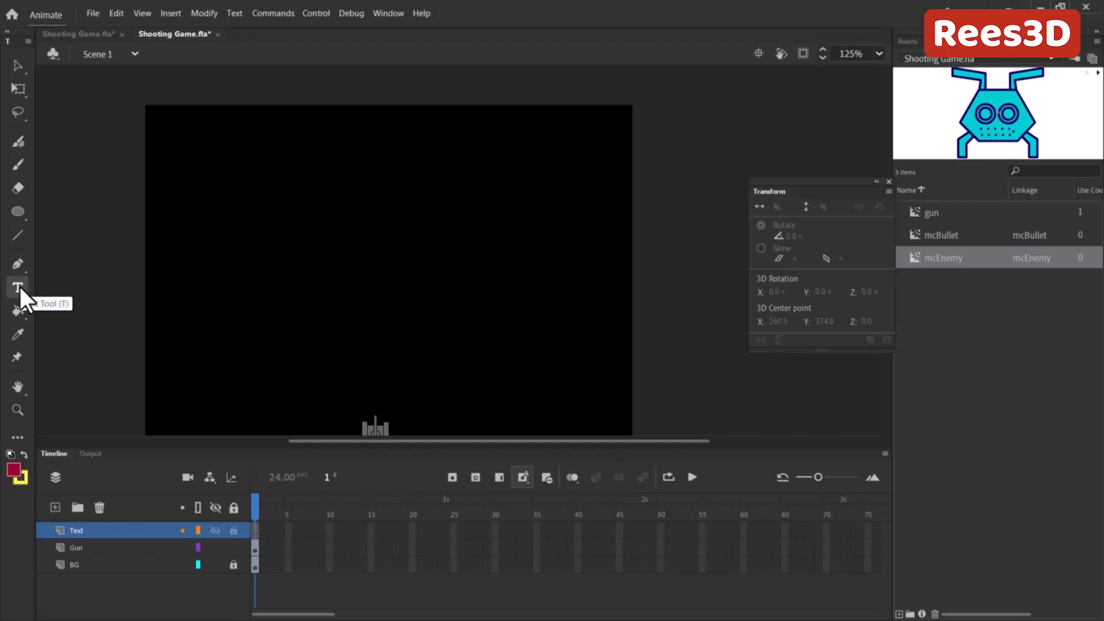
Step: Show the Text tool's properties and set its text type to Dynamic Text
left_click(947, 50)
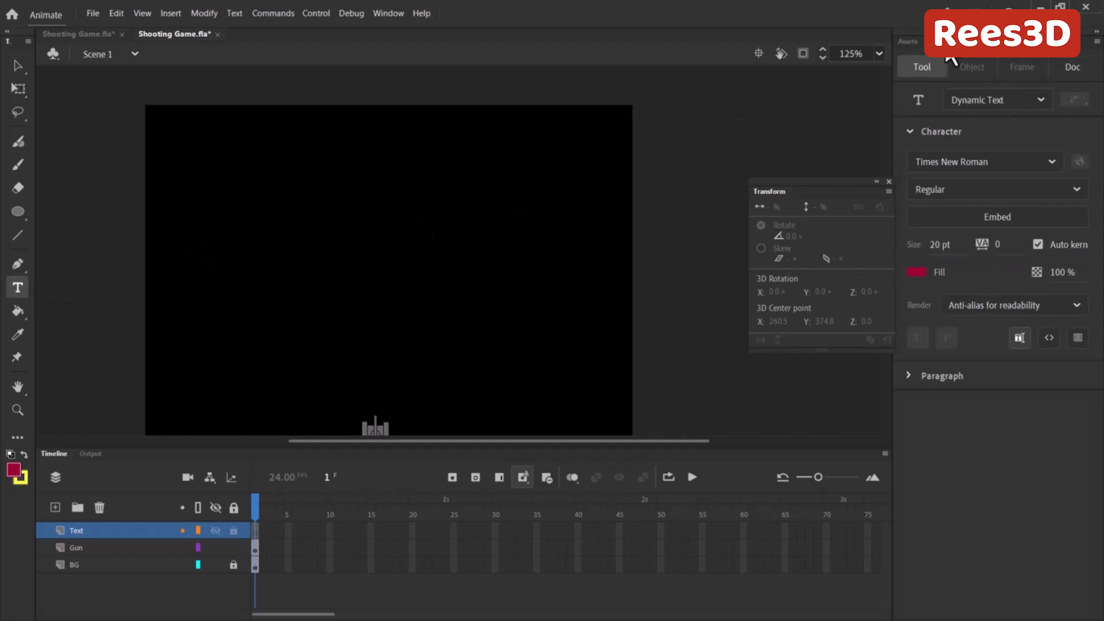
left_click(1013, 101)
left_click(966, 120)
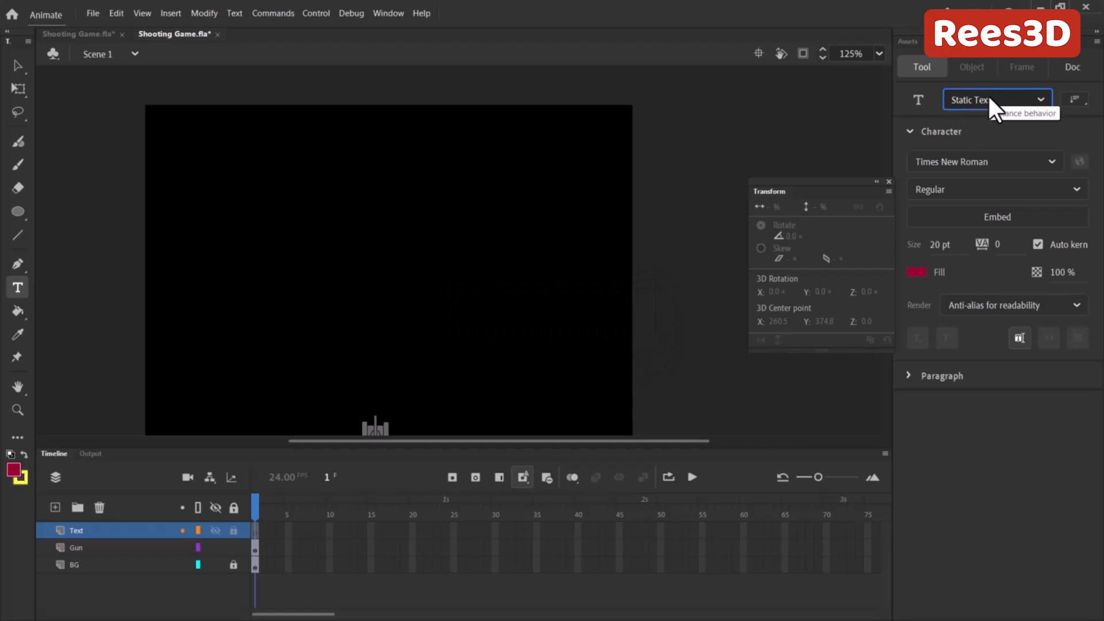
left_click(988, 95)
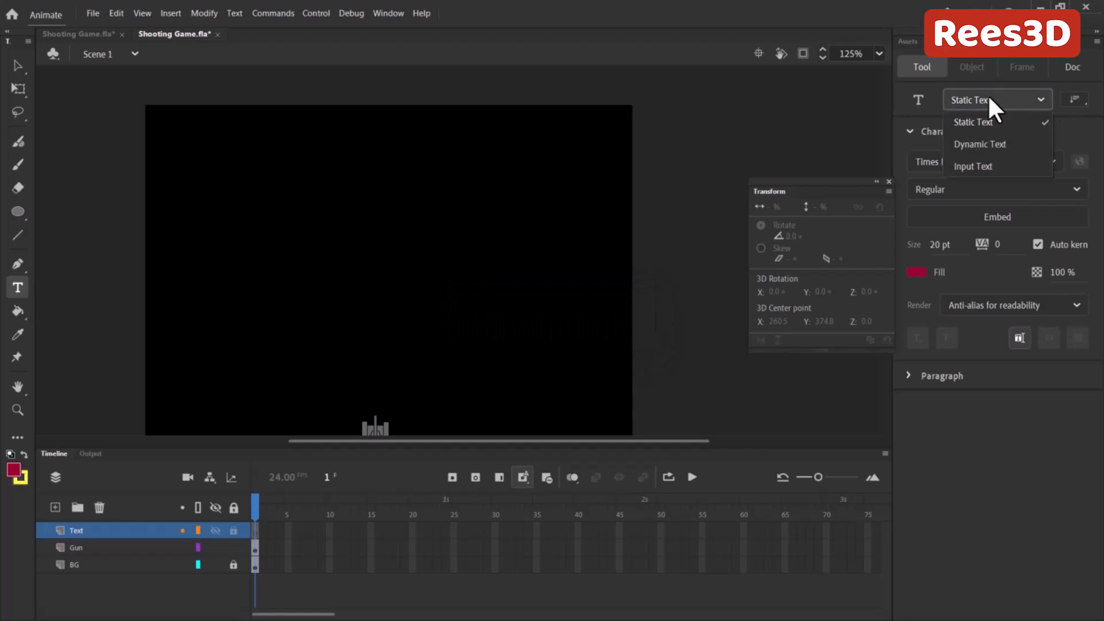
left_click(980, 150)
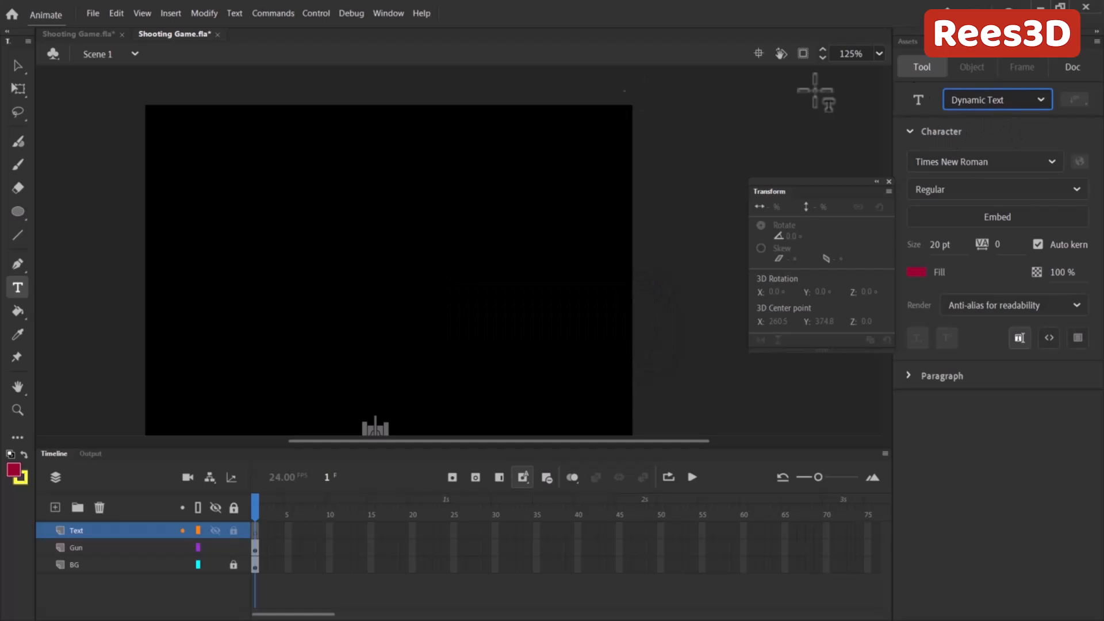
Step: Draw a dynamic text field about 118 by 26 px in the stage's upper-left corner and move it down to Y 6.6
left_click_drag(160, 110, 259, 148)
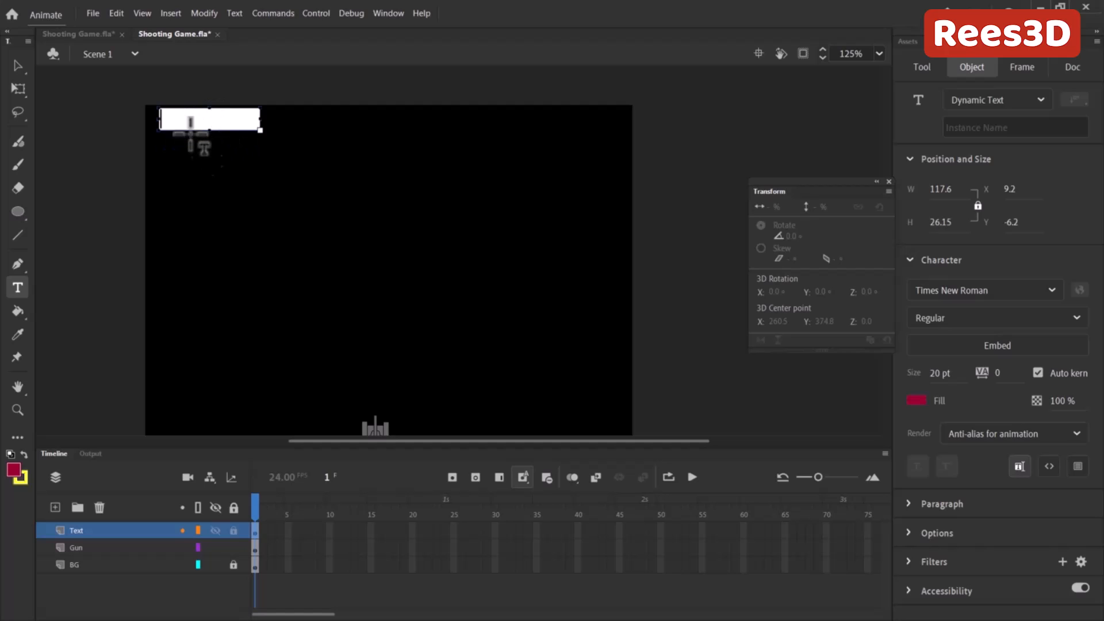
left_click(22, 68)
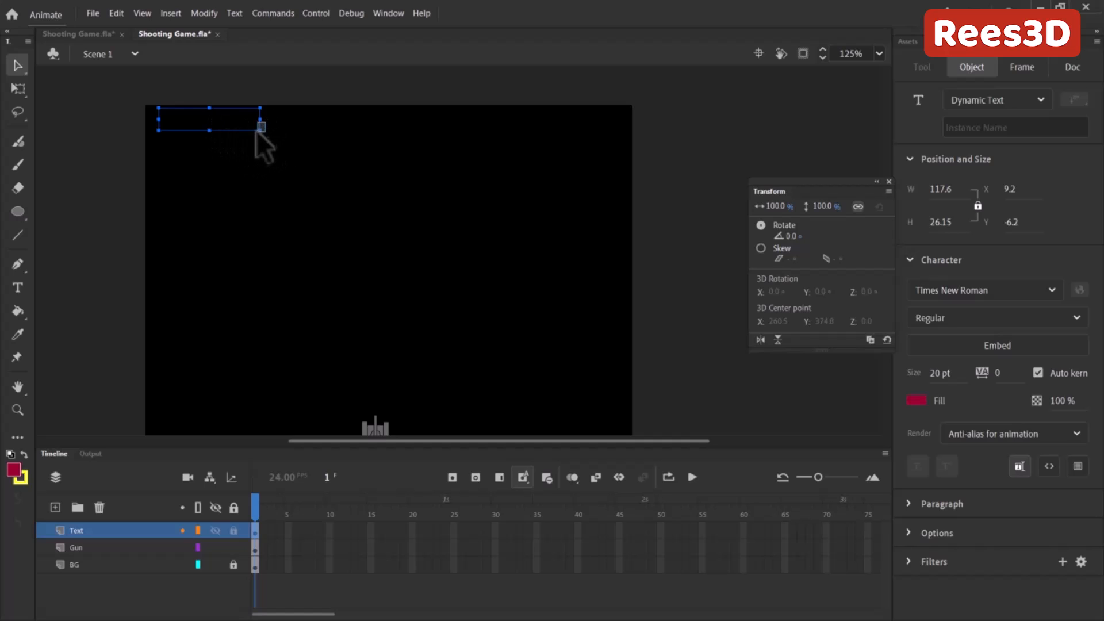
left_click(261, 138)
left_click(209, 119)
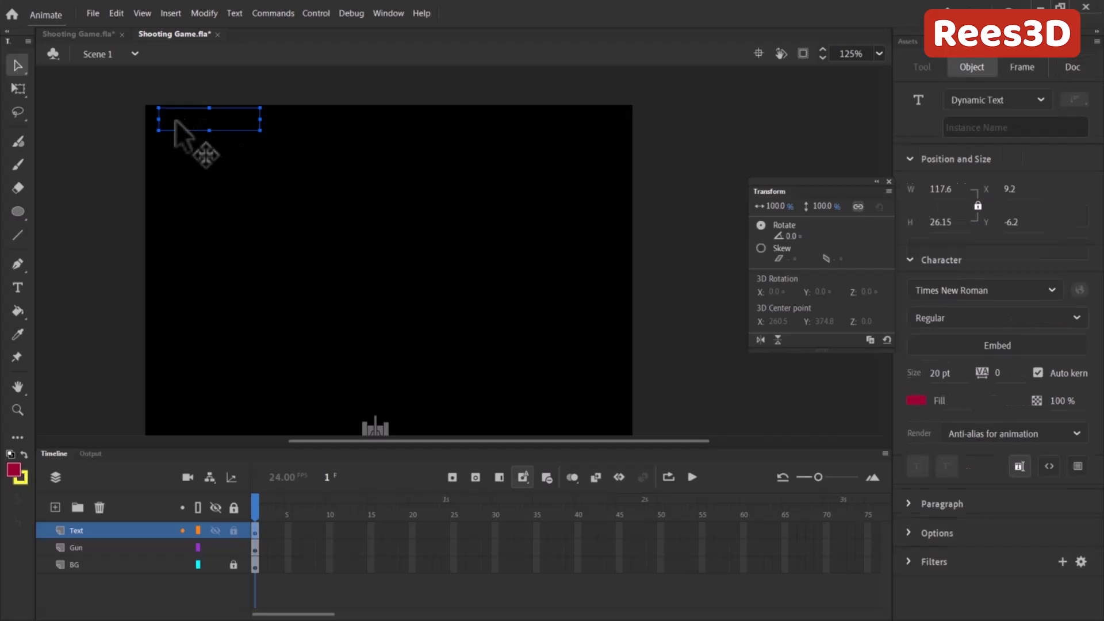
left_click_drag(177, 133, 177, 125)
Step: Enter "Score:" in the dynamic text field and set its font to Verdana
double_click(219, 128)
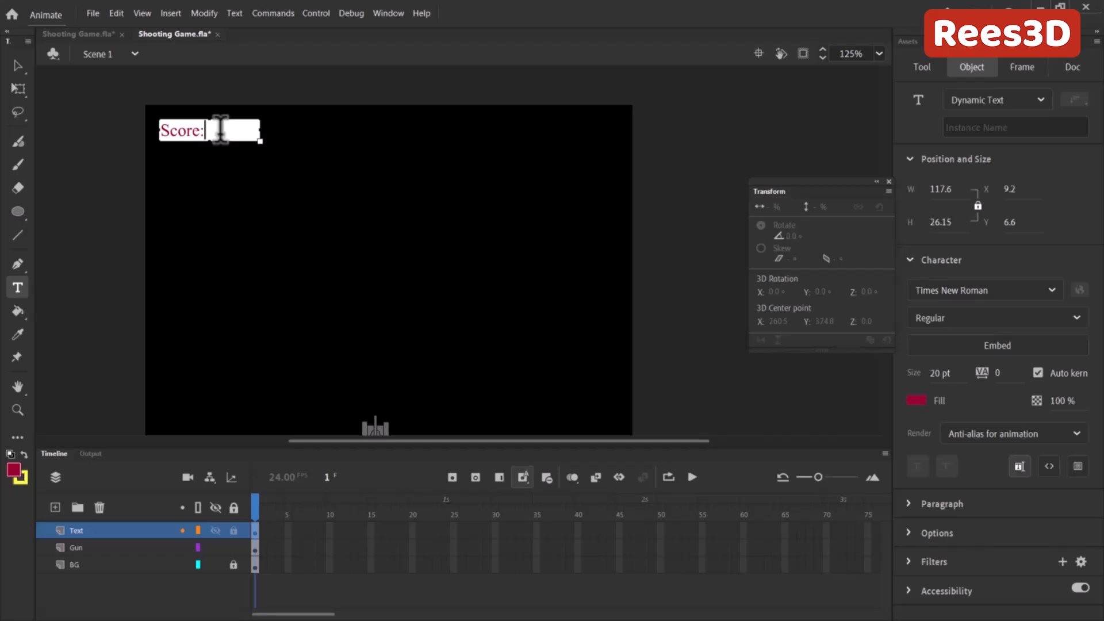
key("ctrl+a")
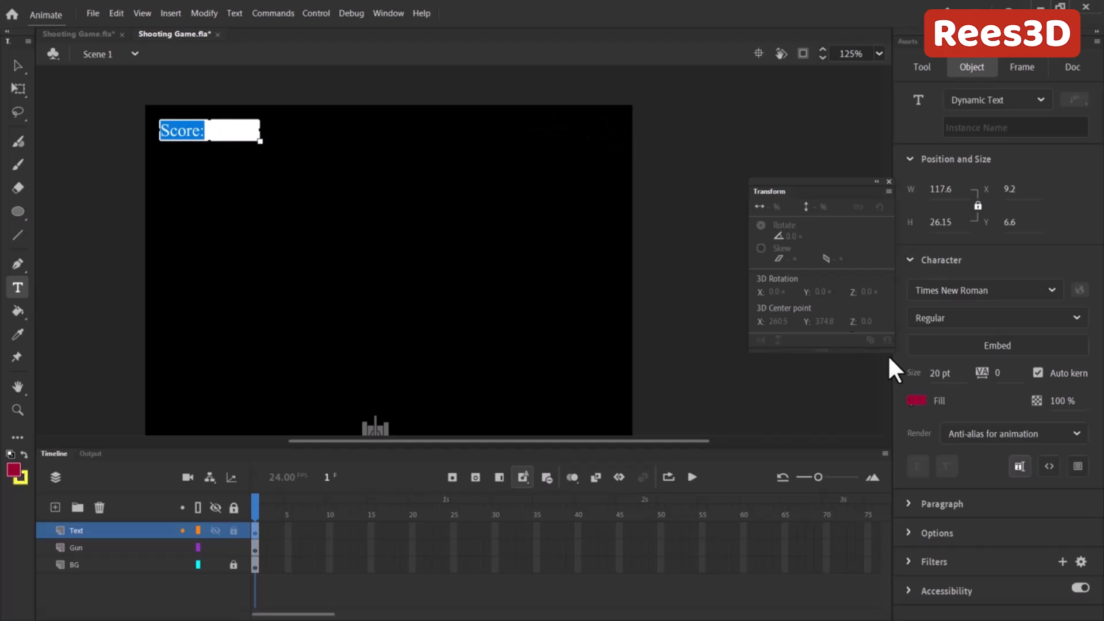
left_click(1052, 289)
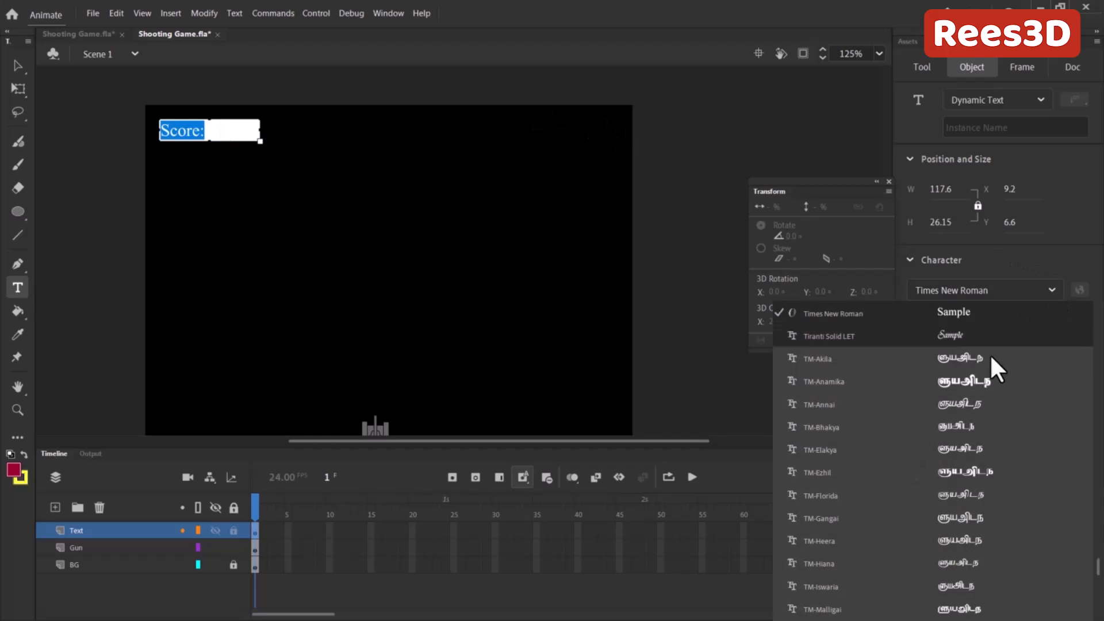
scroll(927, 381, "down", 5)
scroll(926, 382, "down", 15)
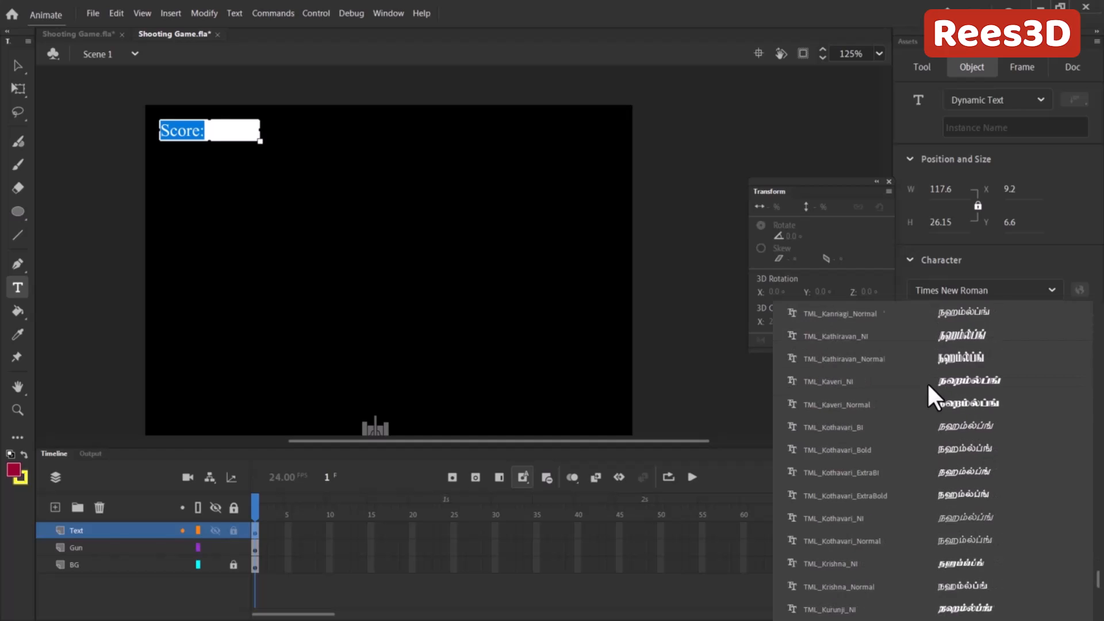
scroll(926, 382, "down", 15)
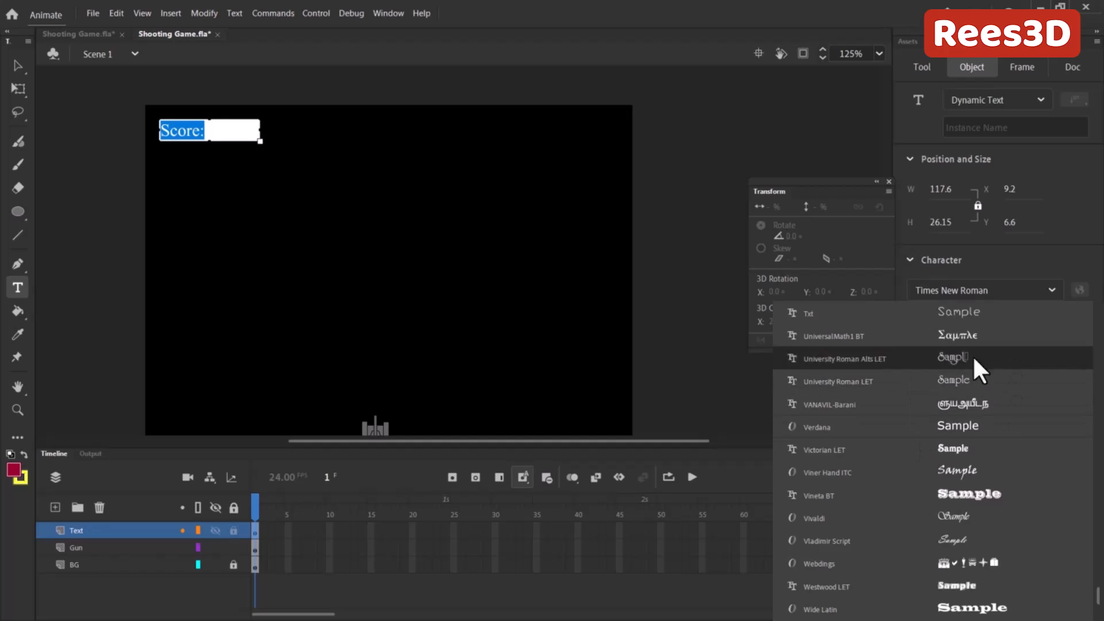
left_click(948, 426)
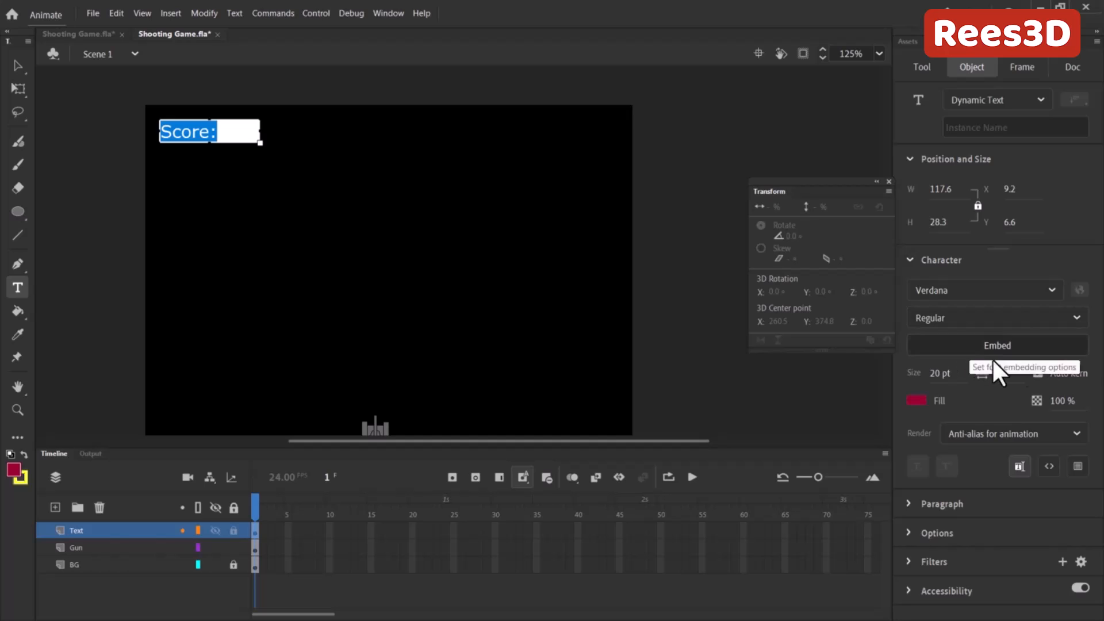
left_click(1001, 343)
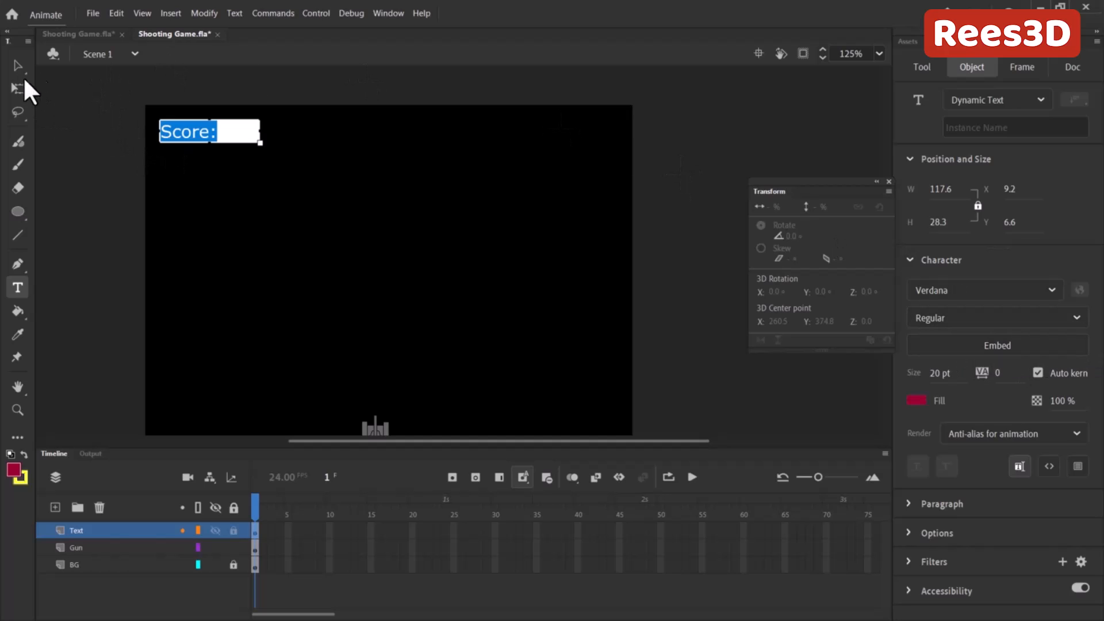
Step: Add a second dynamic text field about 137 by 38 px in the stage's upper-right corner, reading "Ammo:"
left_click(18, 65)
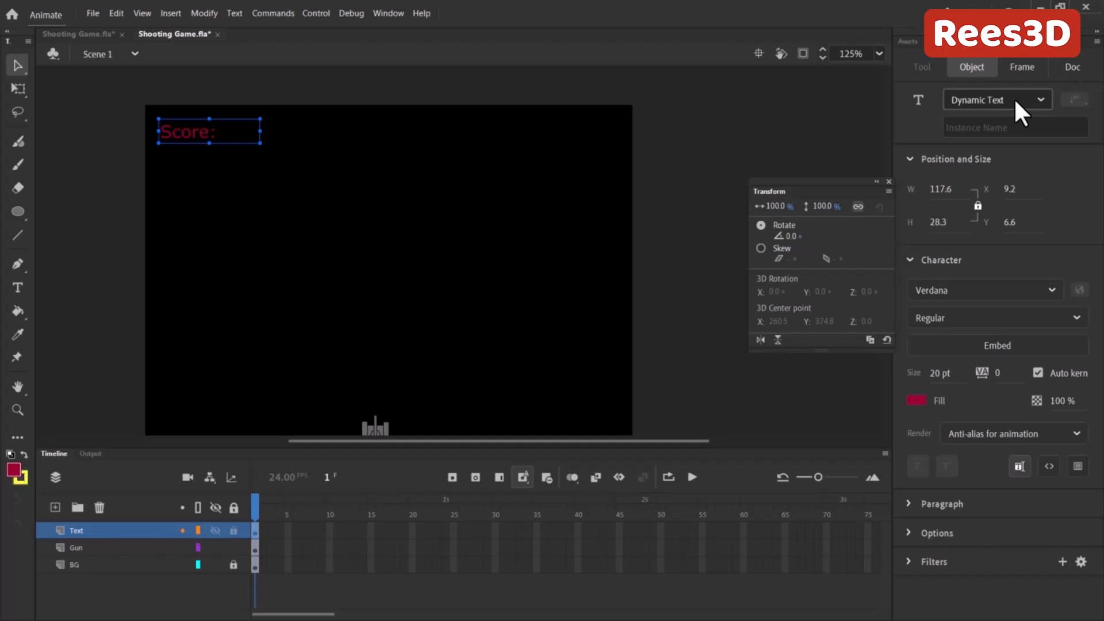
left_click(17, 287)
key("Escape")
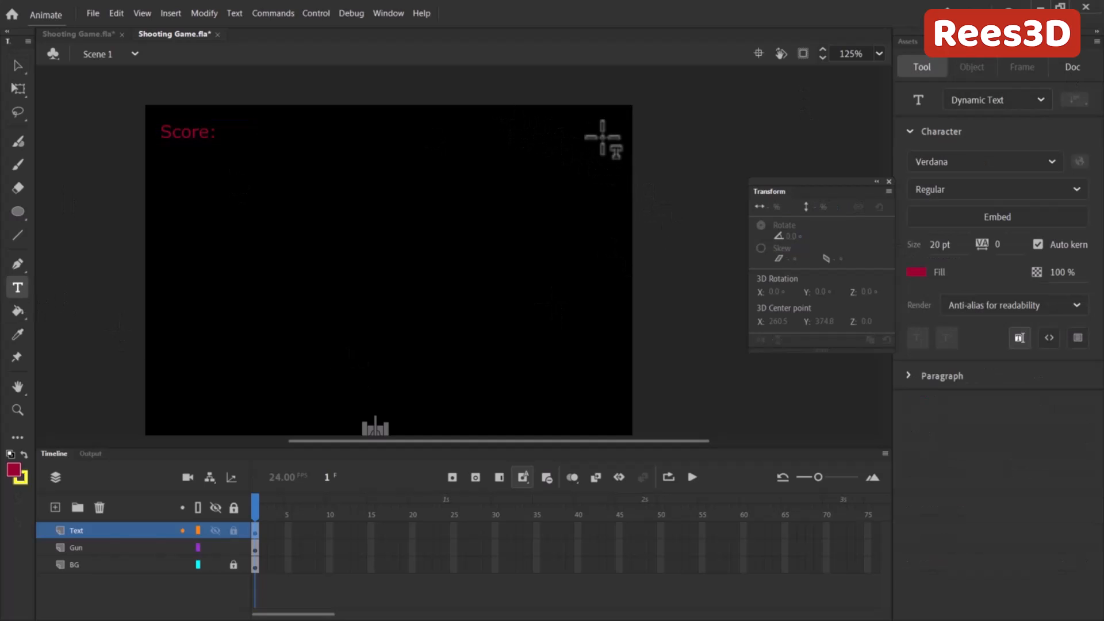
left_click_drag(506, 109, 621, 139)
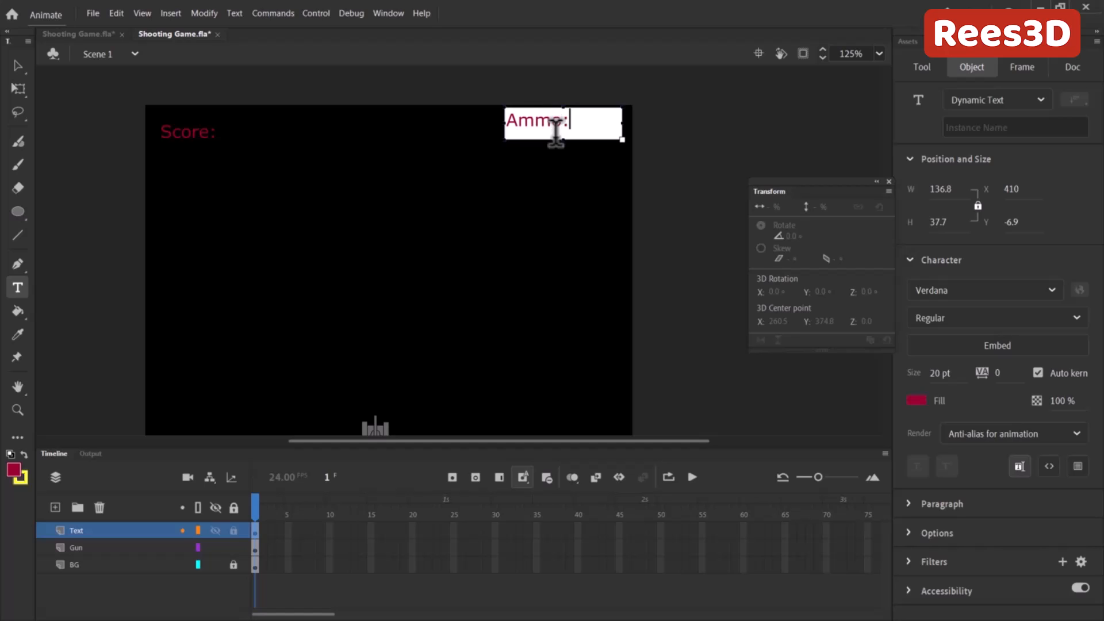
Step: Move the Ammo text field down to Y 6.6, level with the Score field
left_click(17, 65)
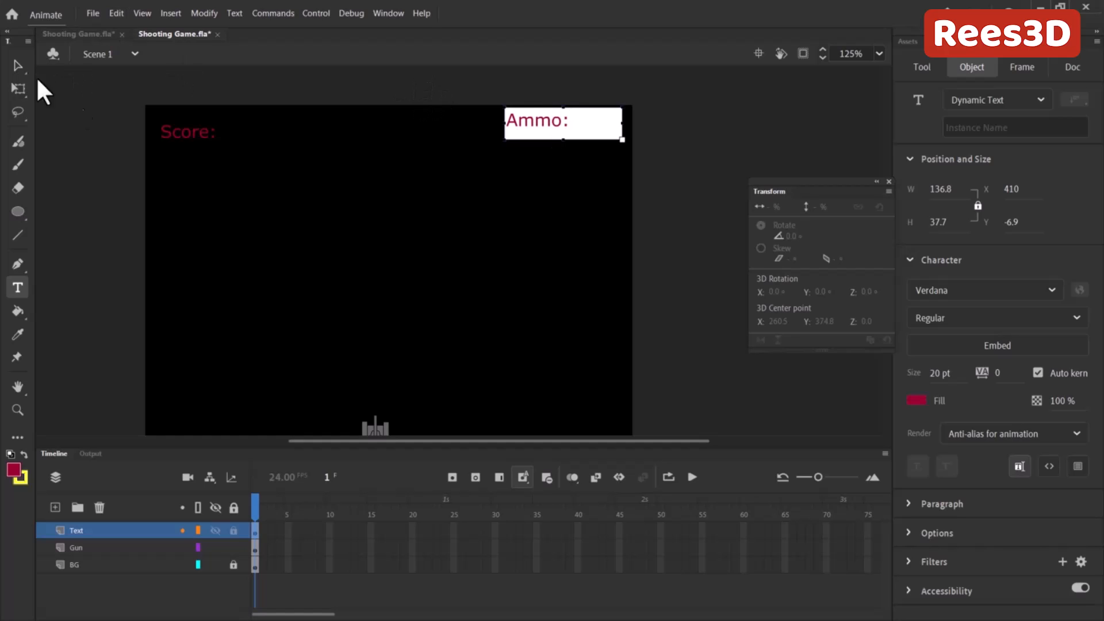
left_click_drag(569, 123, 571, 132)
left_click(687, 210)
left_click(545, 131)
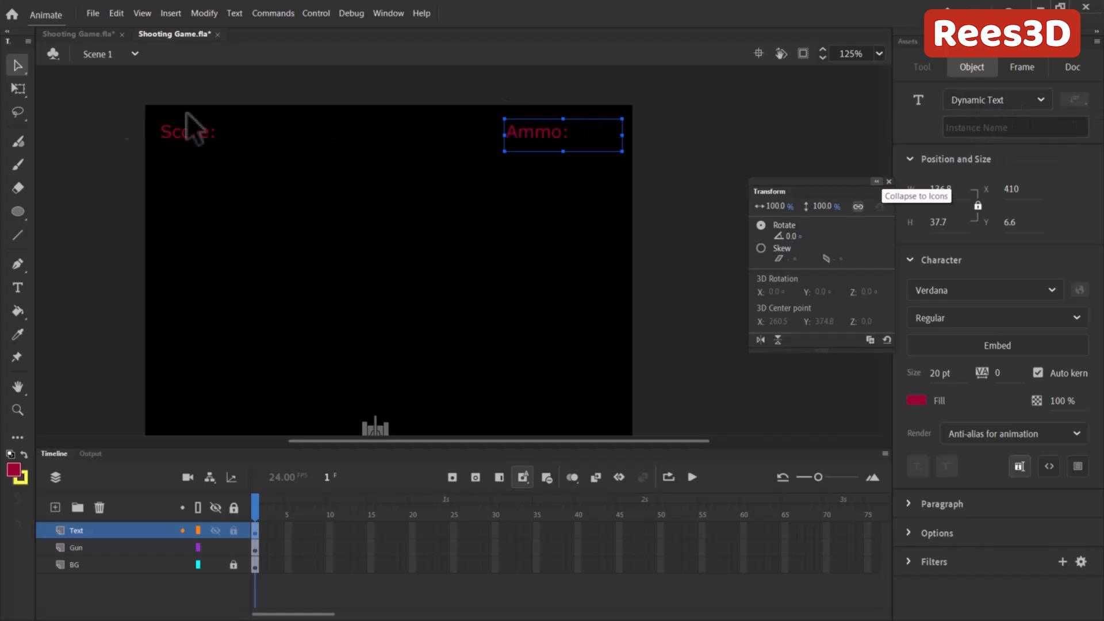
Step: Copy the instance name scoreTxt from the score text in the other Shooting Game document and give it to the Score field
left_click(110, 36)
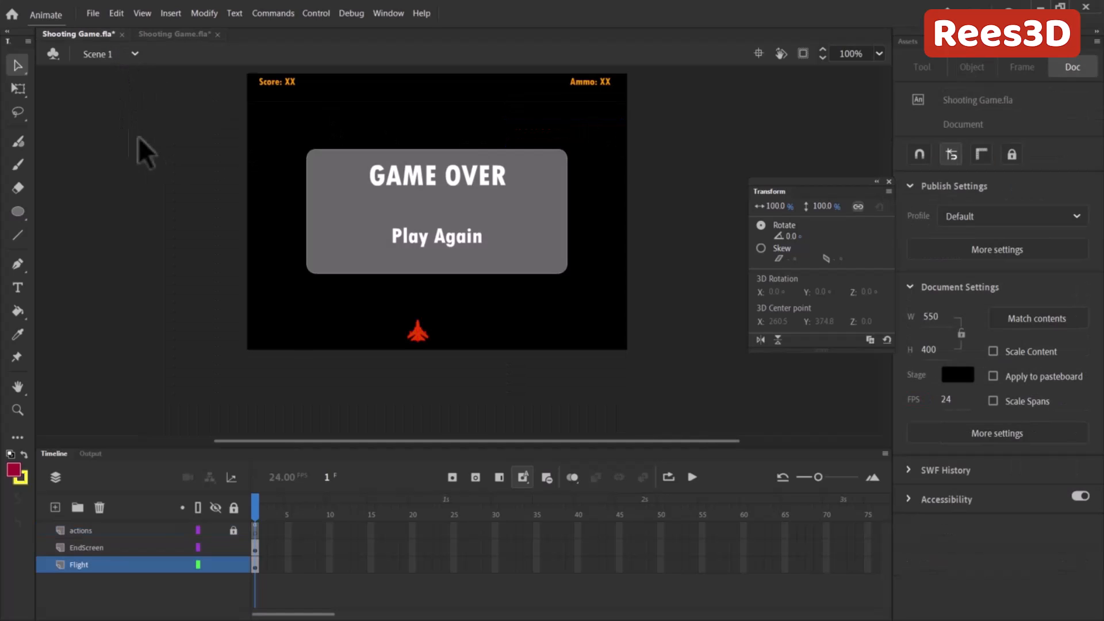
left_click(271, 84)
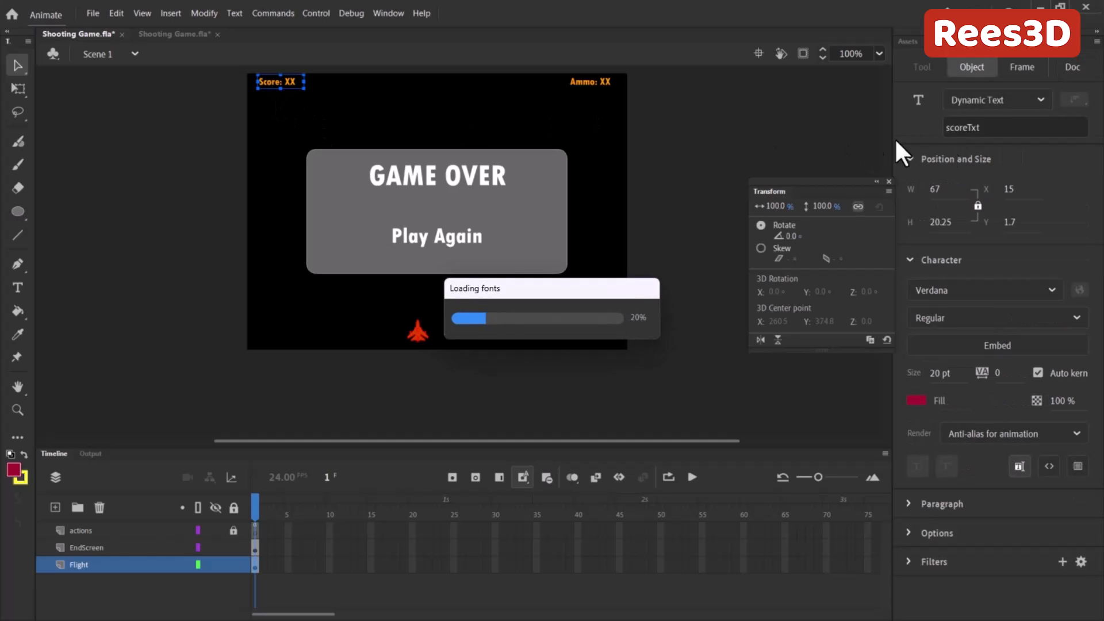
double_click(956, 126)
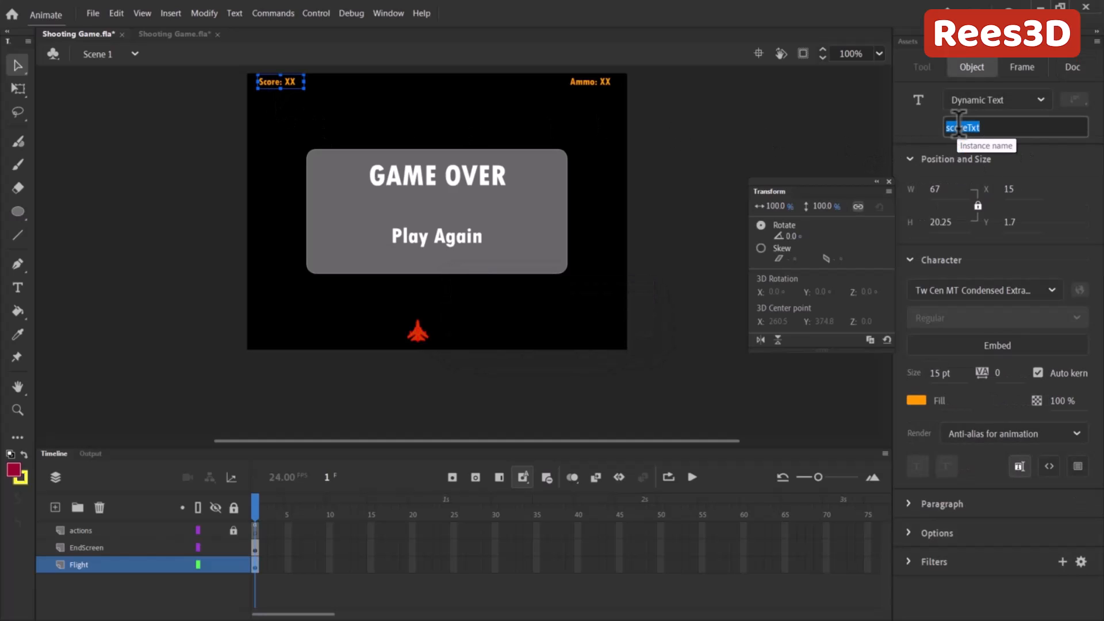
left_click(162, 34)
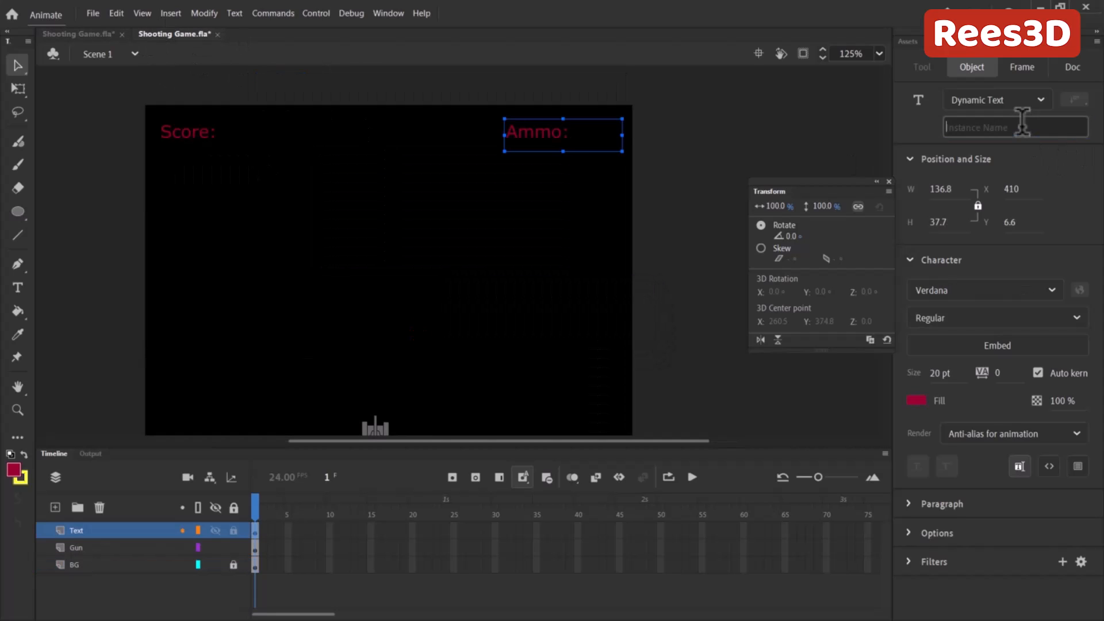
left_click(202, 137)
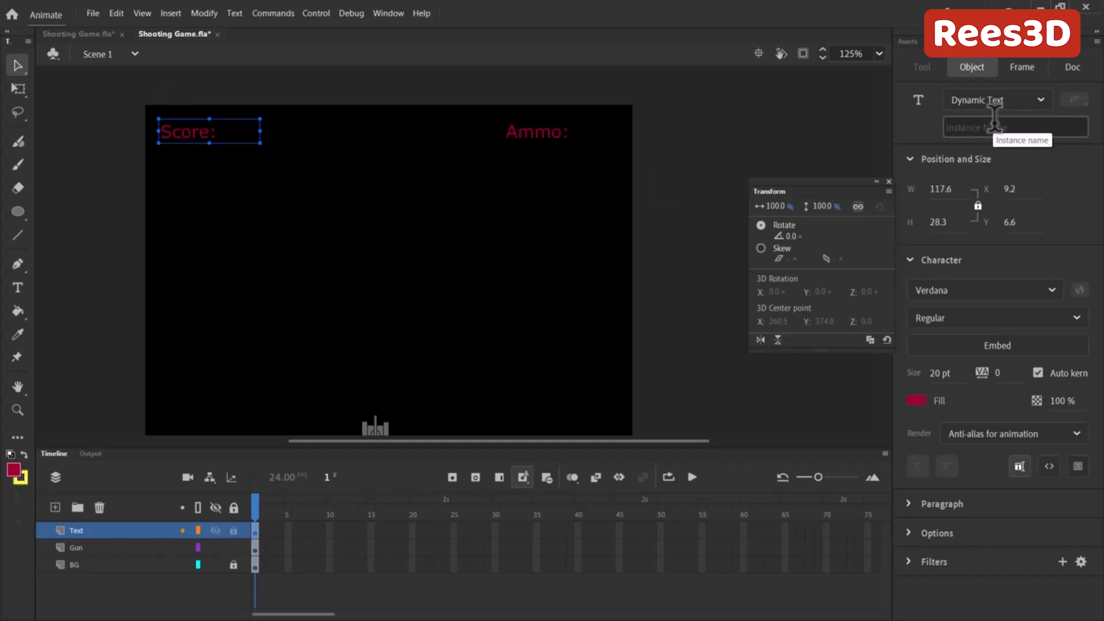
left_click(140, 178)
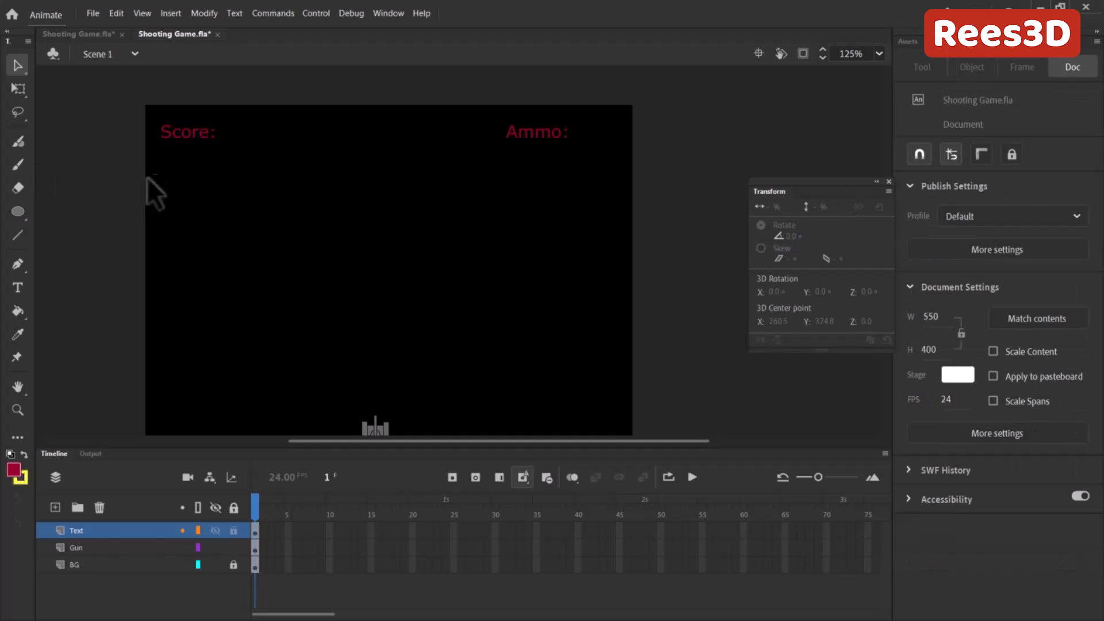
Step: Copy the instance name ammoTxt from the other document's ammo text and assign it to the Ammo field
left_click(98, 35)
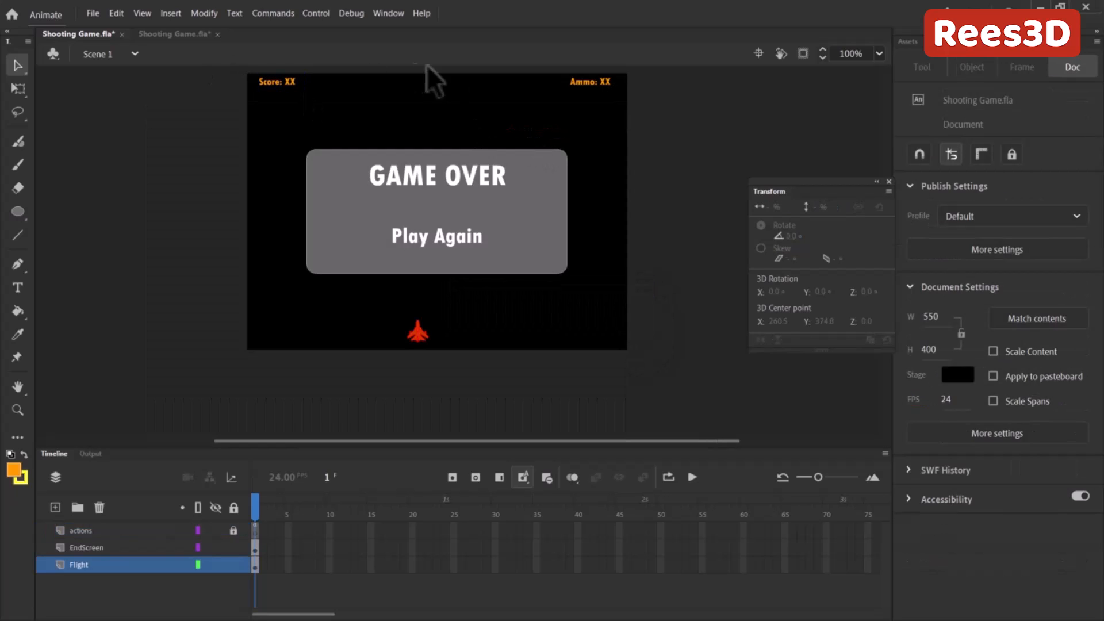
left_click(597, 85)
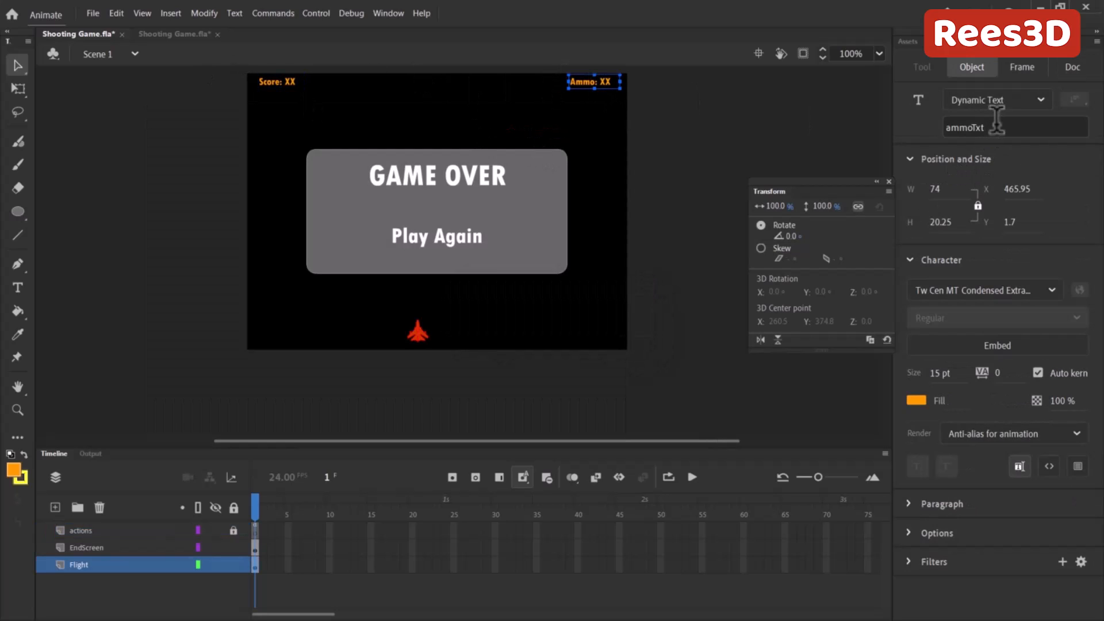
double_click(977, 127)
right_click(977, 127)
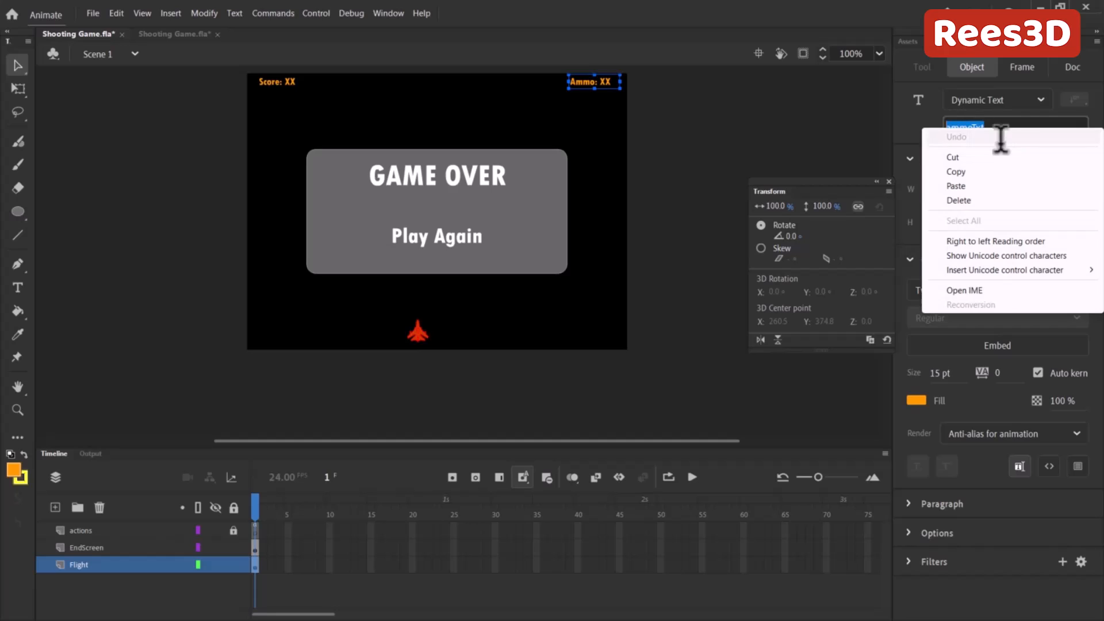
left_click(165, 80)
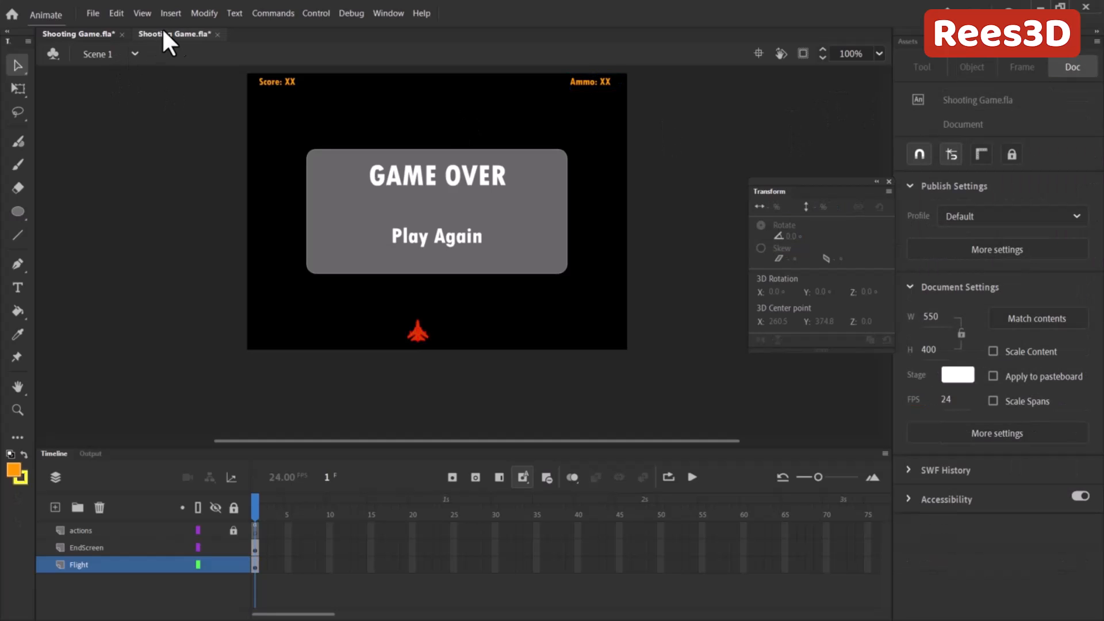
left_click(154, 34)
left_click(572, 136)
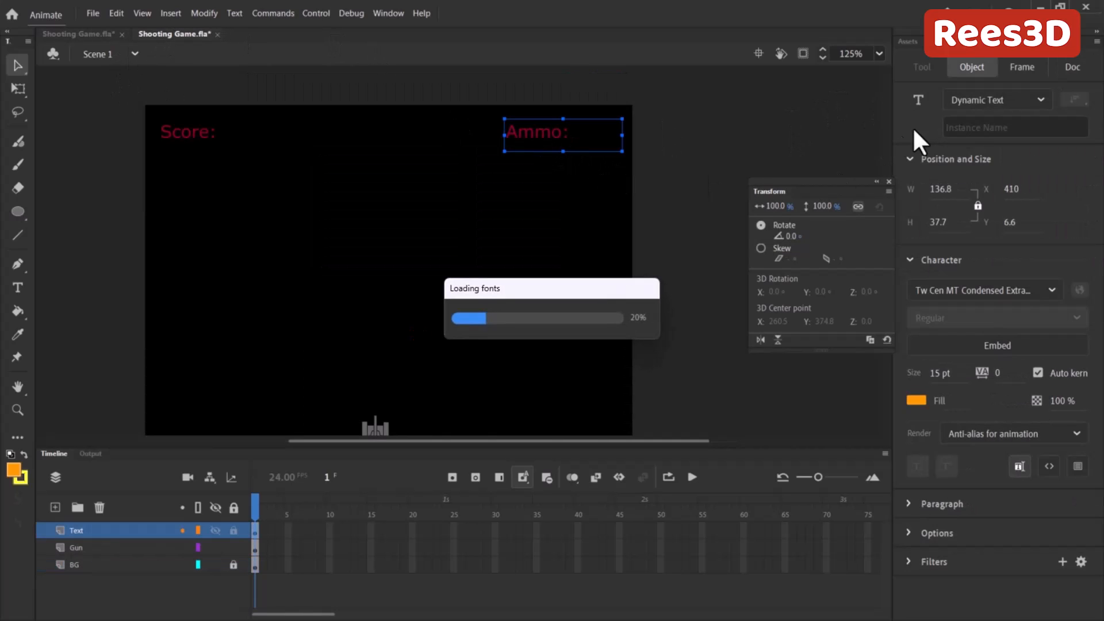
left_click(965, 128)
type("ammoTxt")
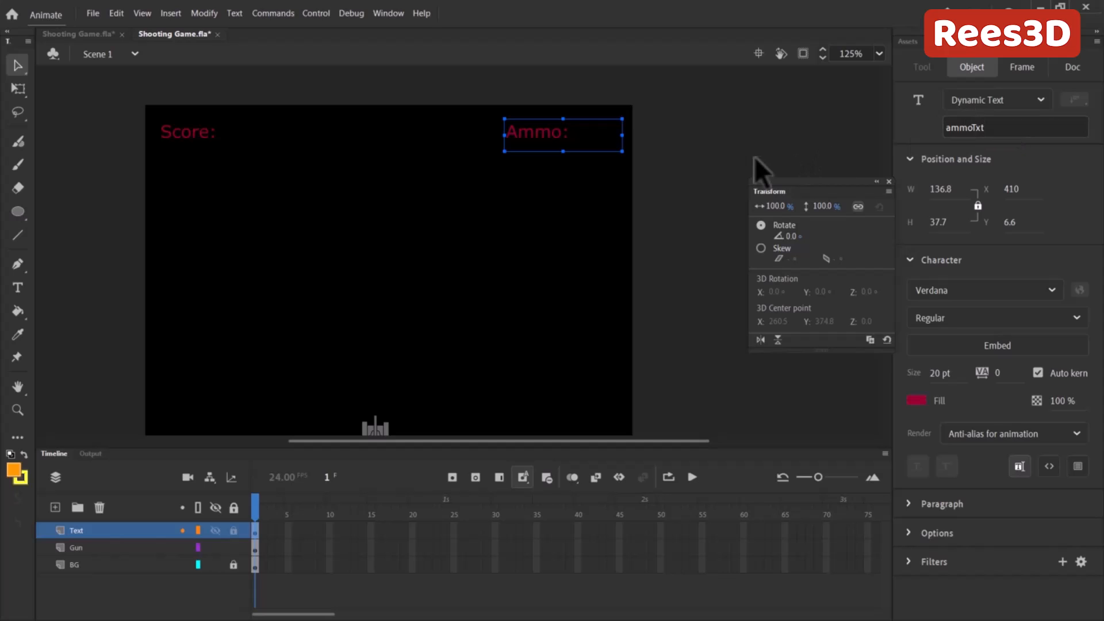
left_click(578, 194)
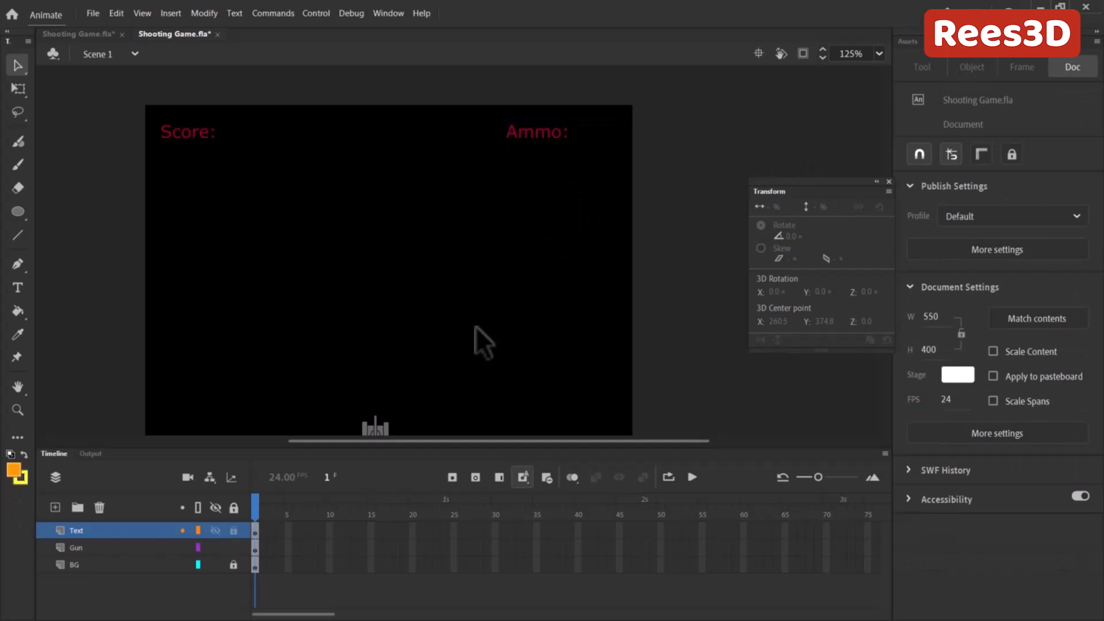
Step: Save the tank version of the Shooting Game document
key("ctrl+minus")
key("ctrl+equal")
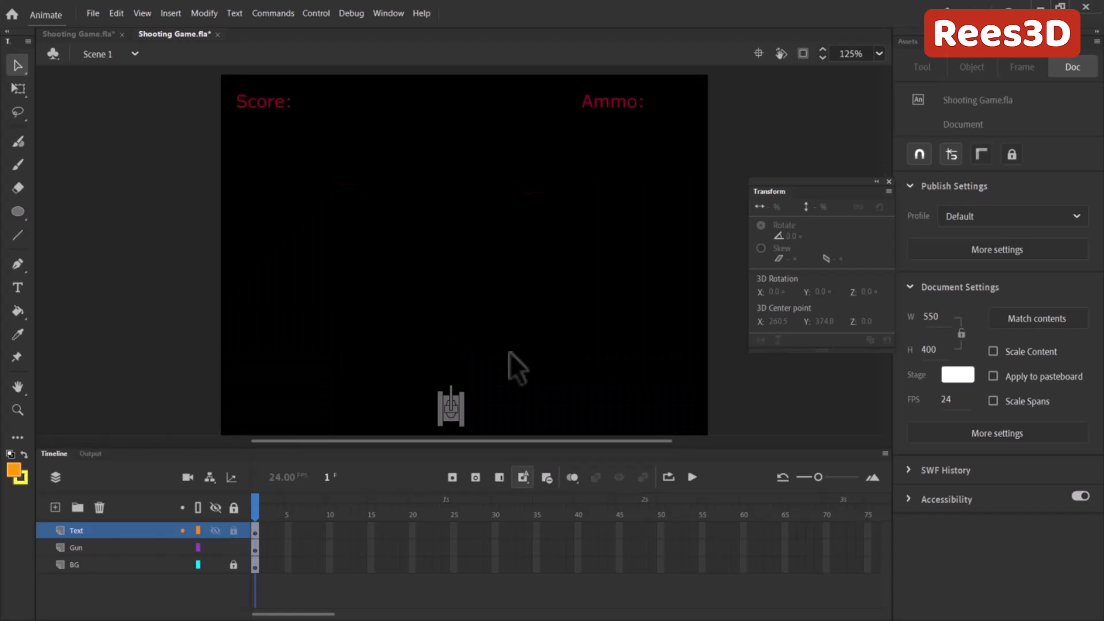
key("ctrl+minus")
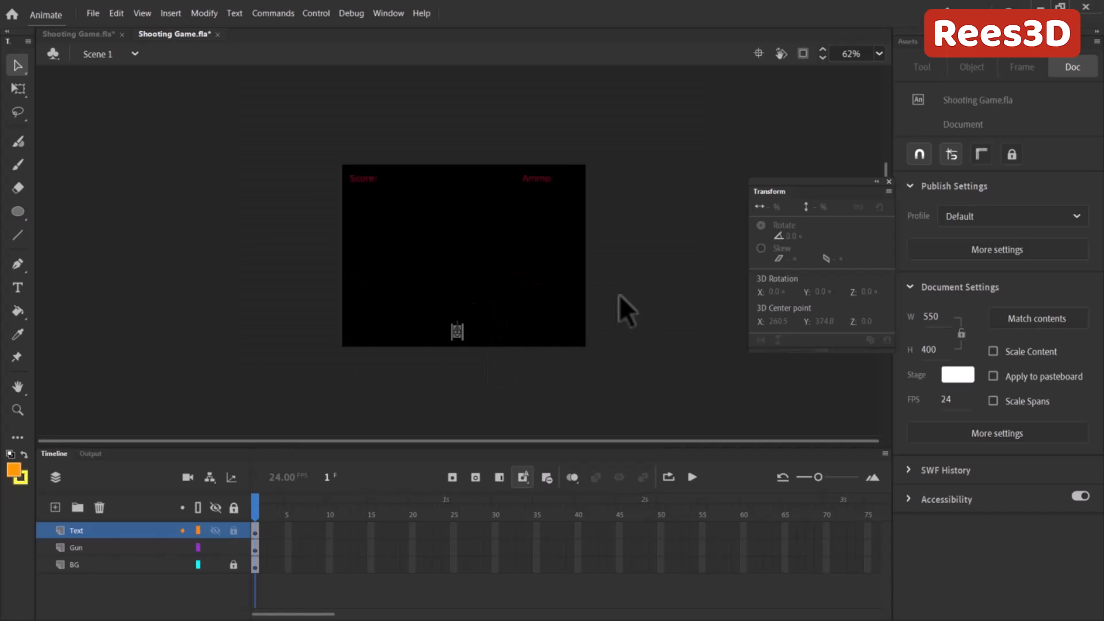
left_click(92, 13)
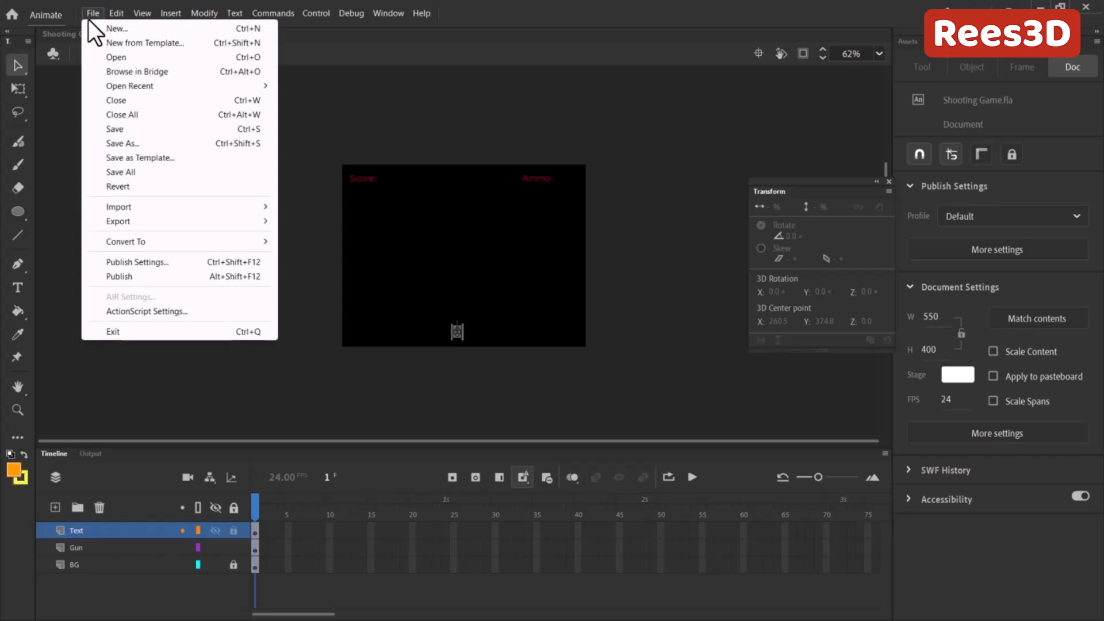
left_click(127, 128)
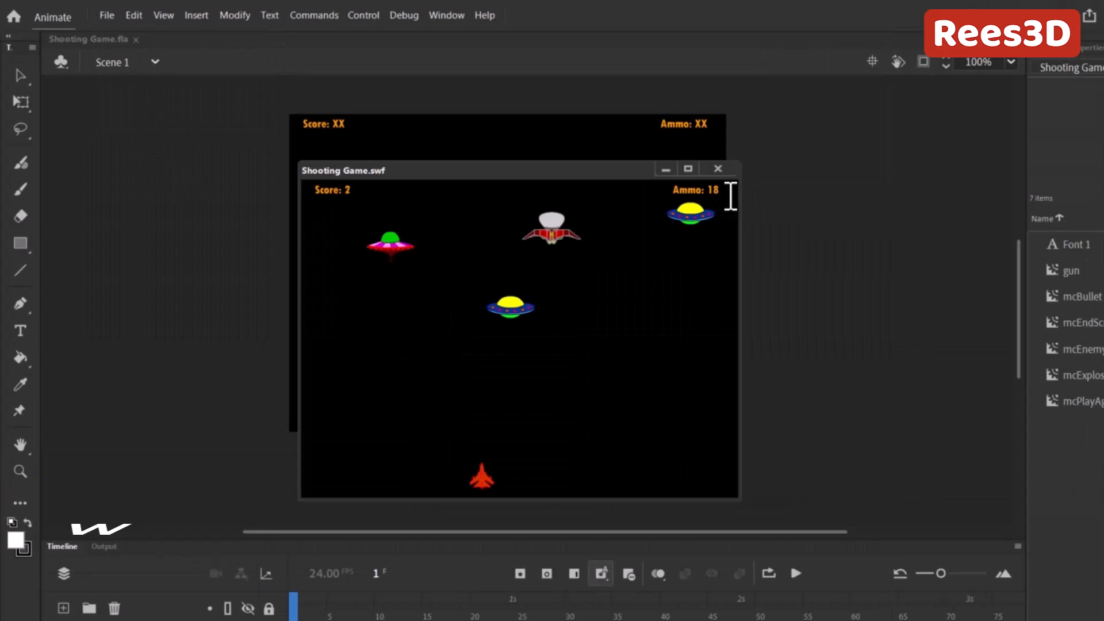
Step: Play-test the finished example game by firing bullets at the incoming enemies
key("space")
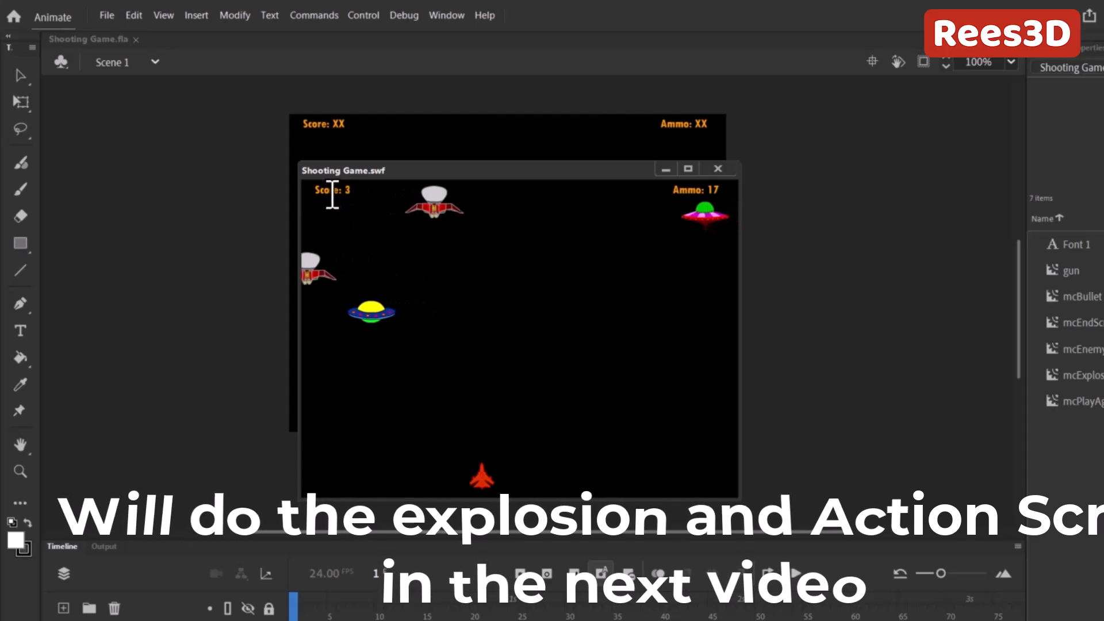
left_click(656, 392)
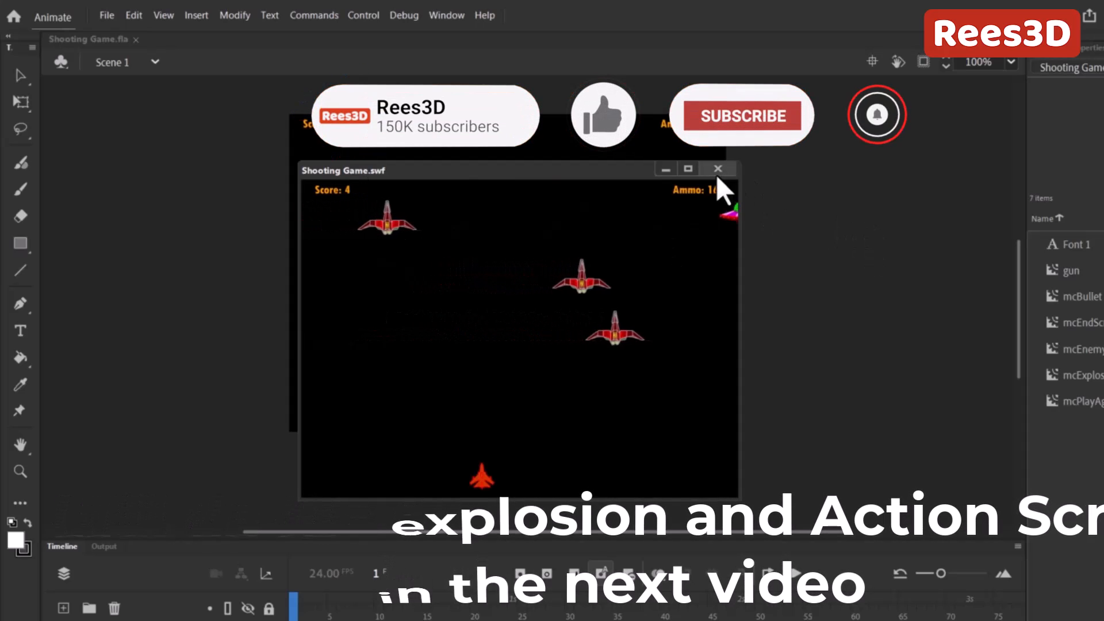
left_click(709, 202)
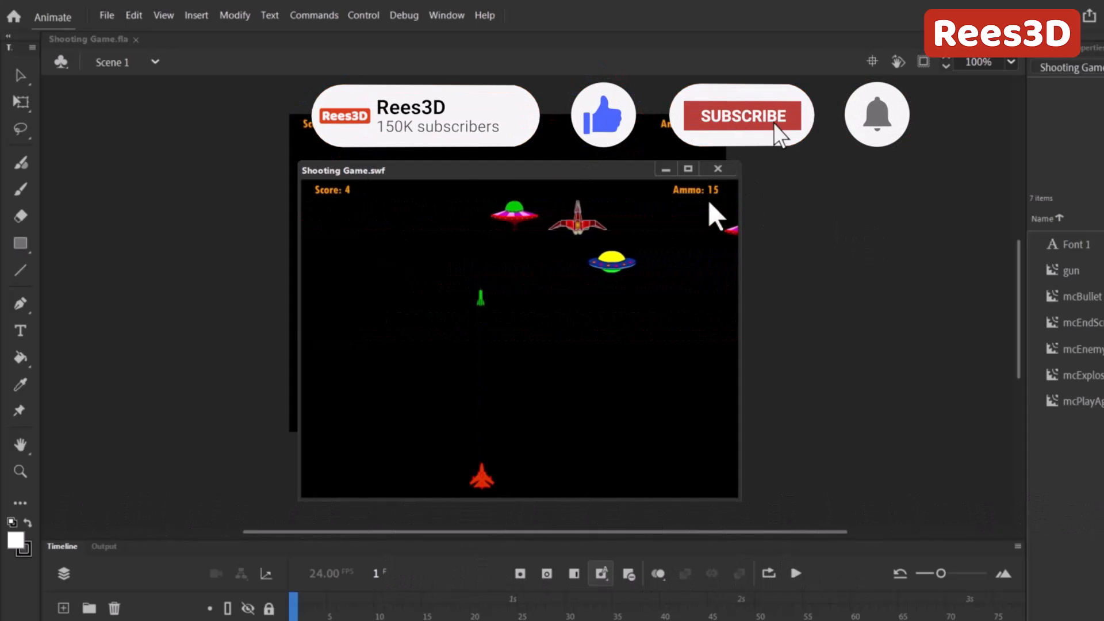